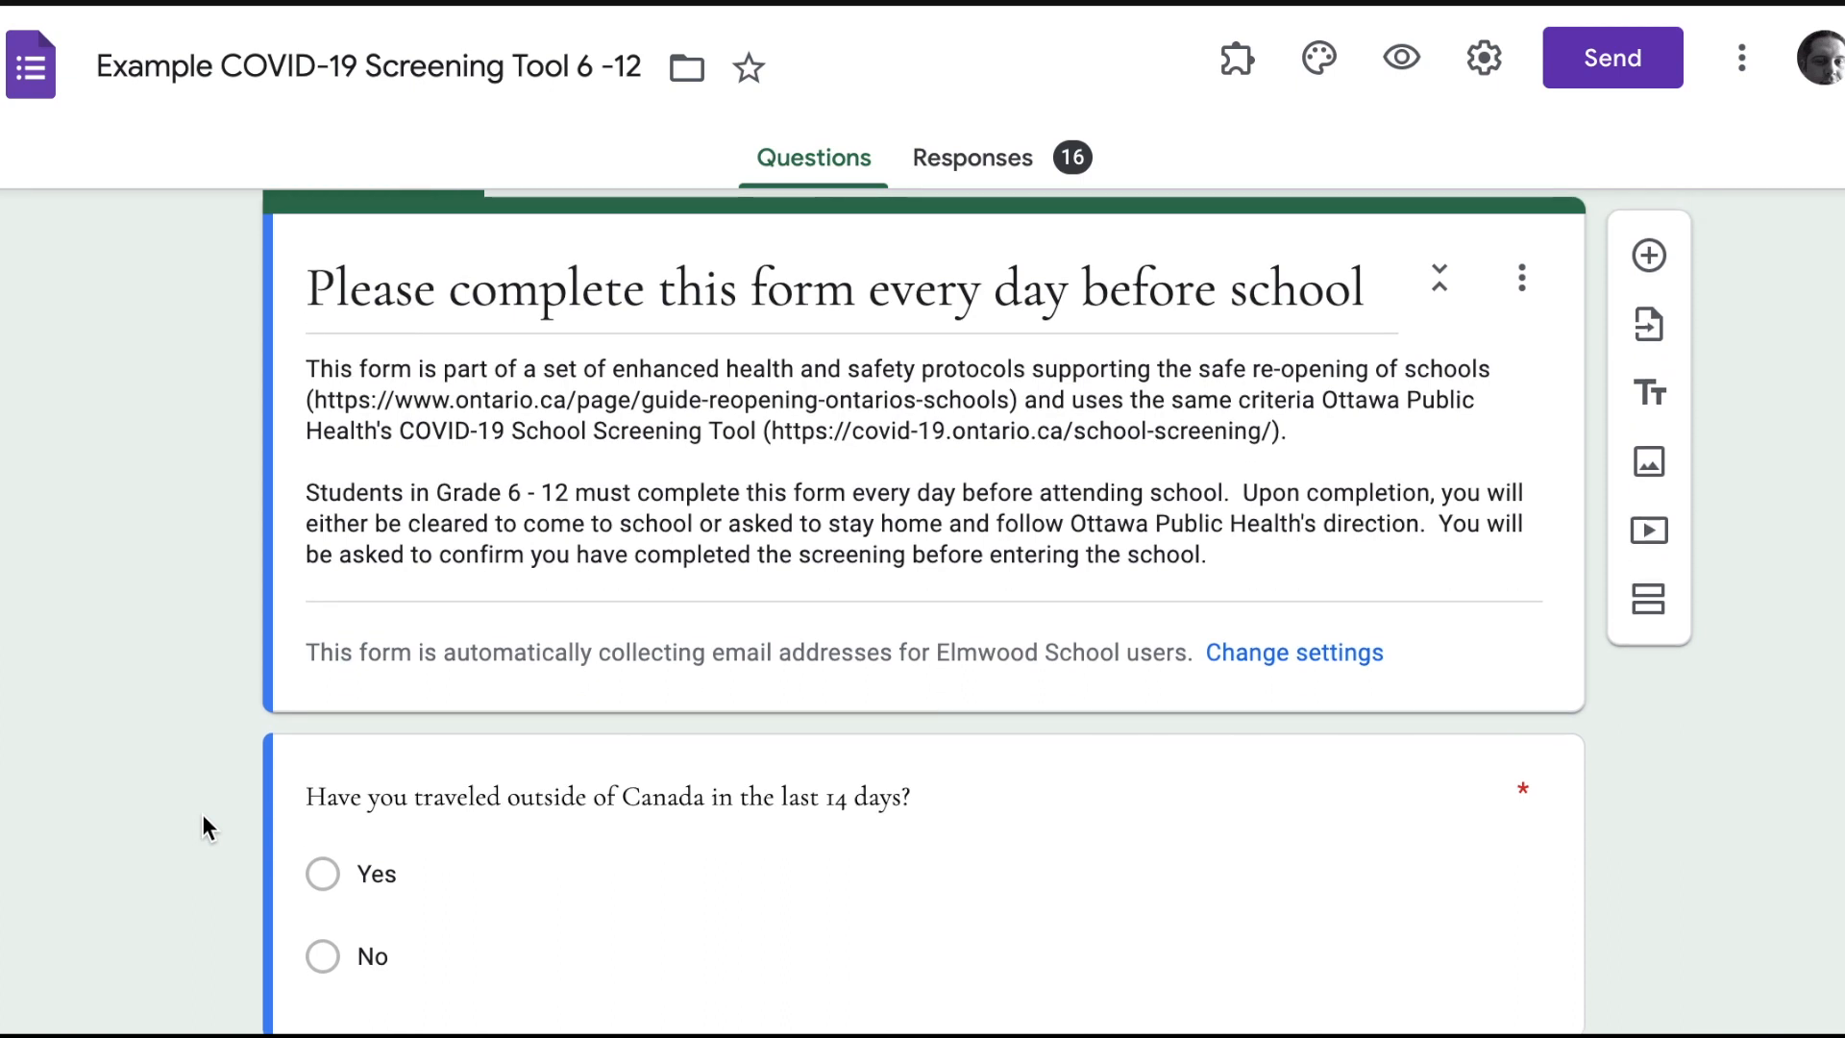
# Step: Review the example grades 6-12 form's introduction, travel question and section 2, and check its email collection and sign-in settings
pyautogui.scroll(-1, 206, 812)
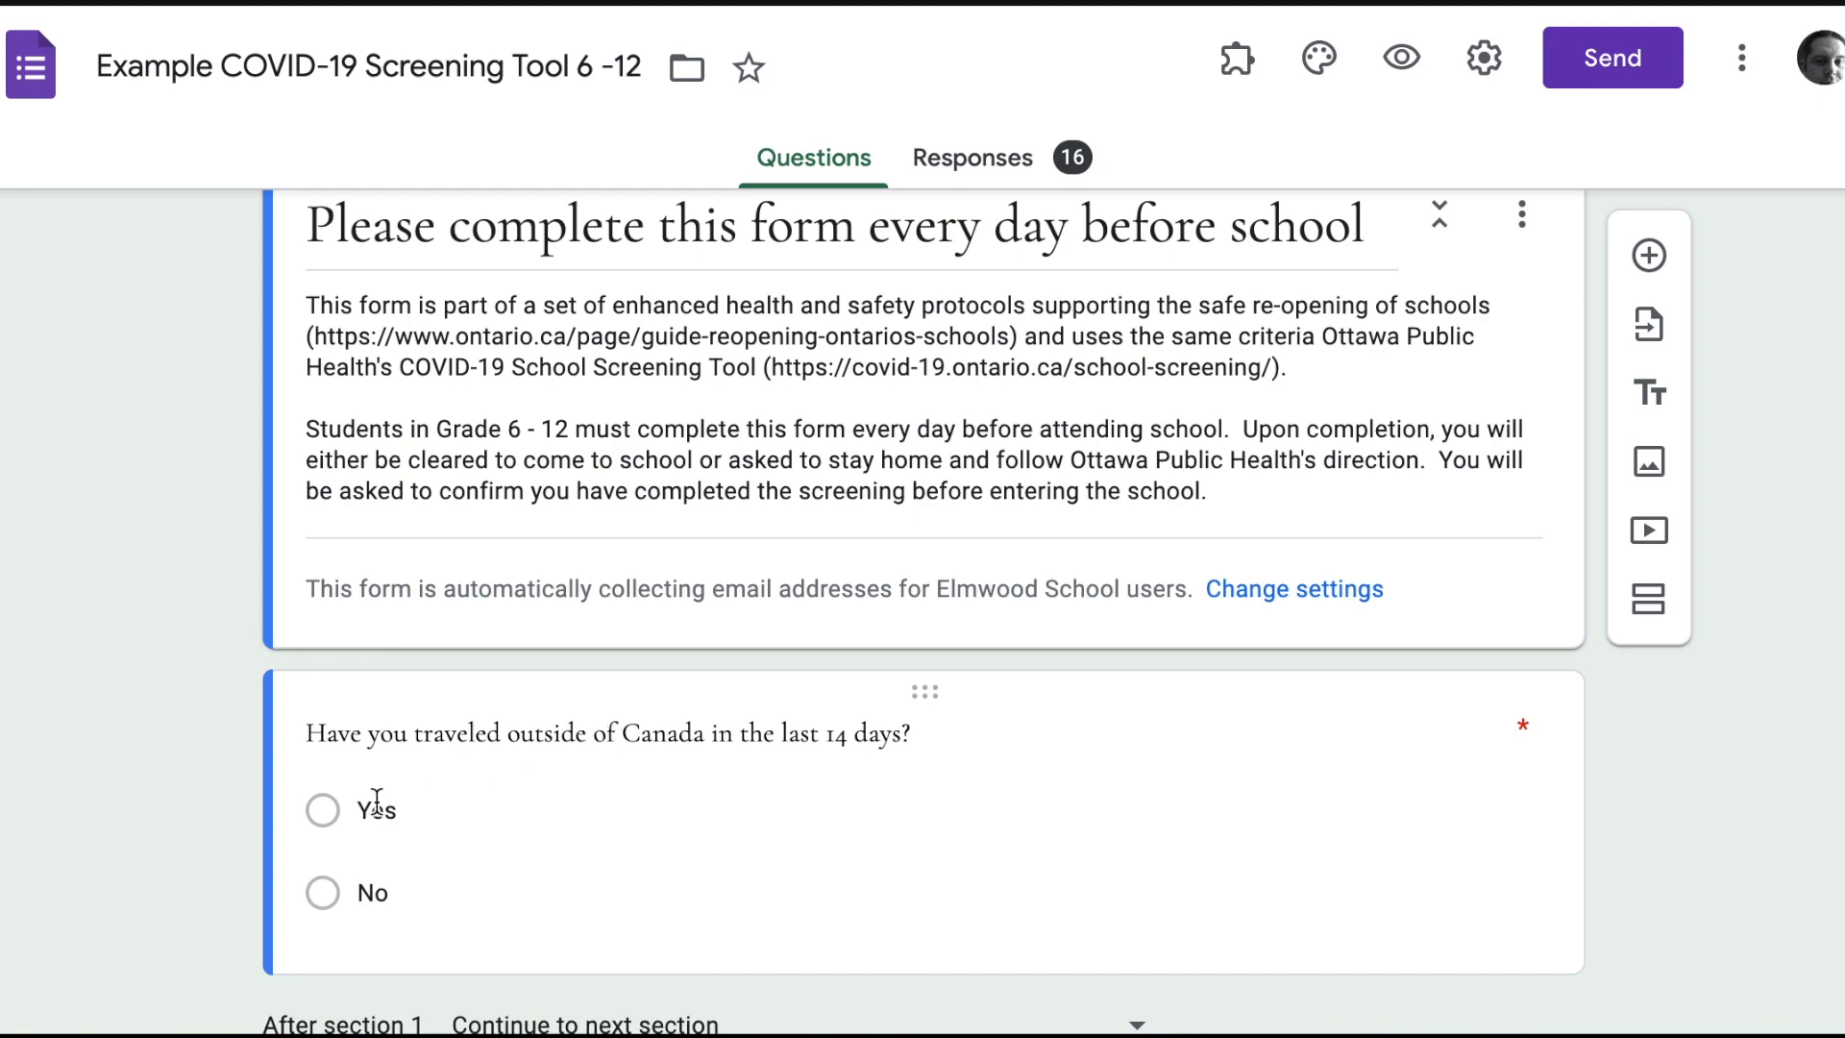
pyautogui.scroll(-7, 377, 803)
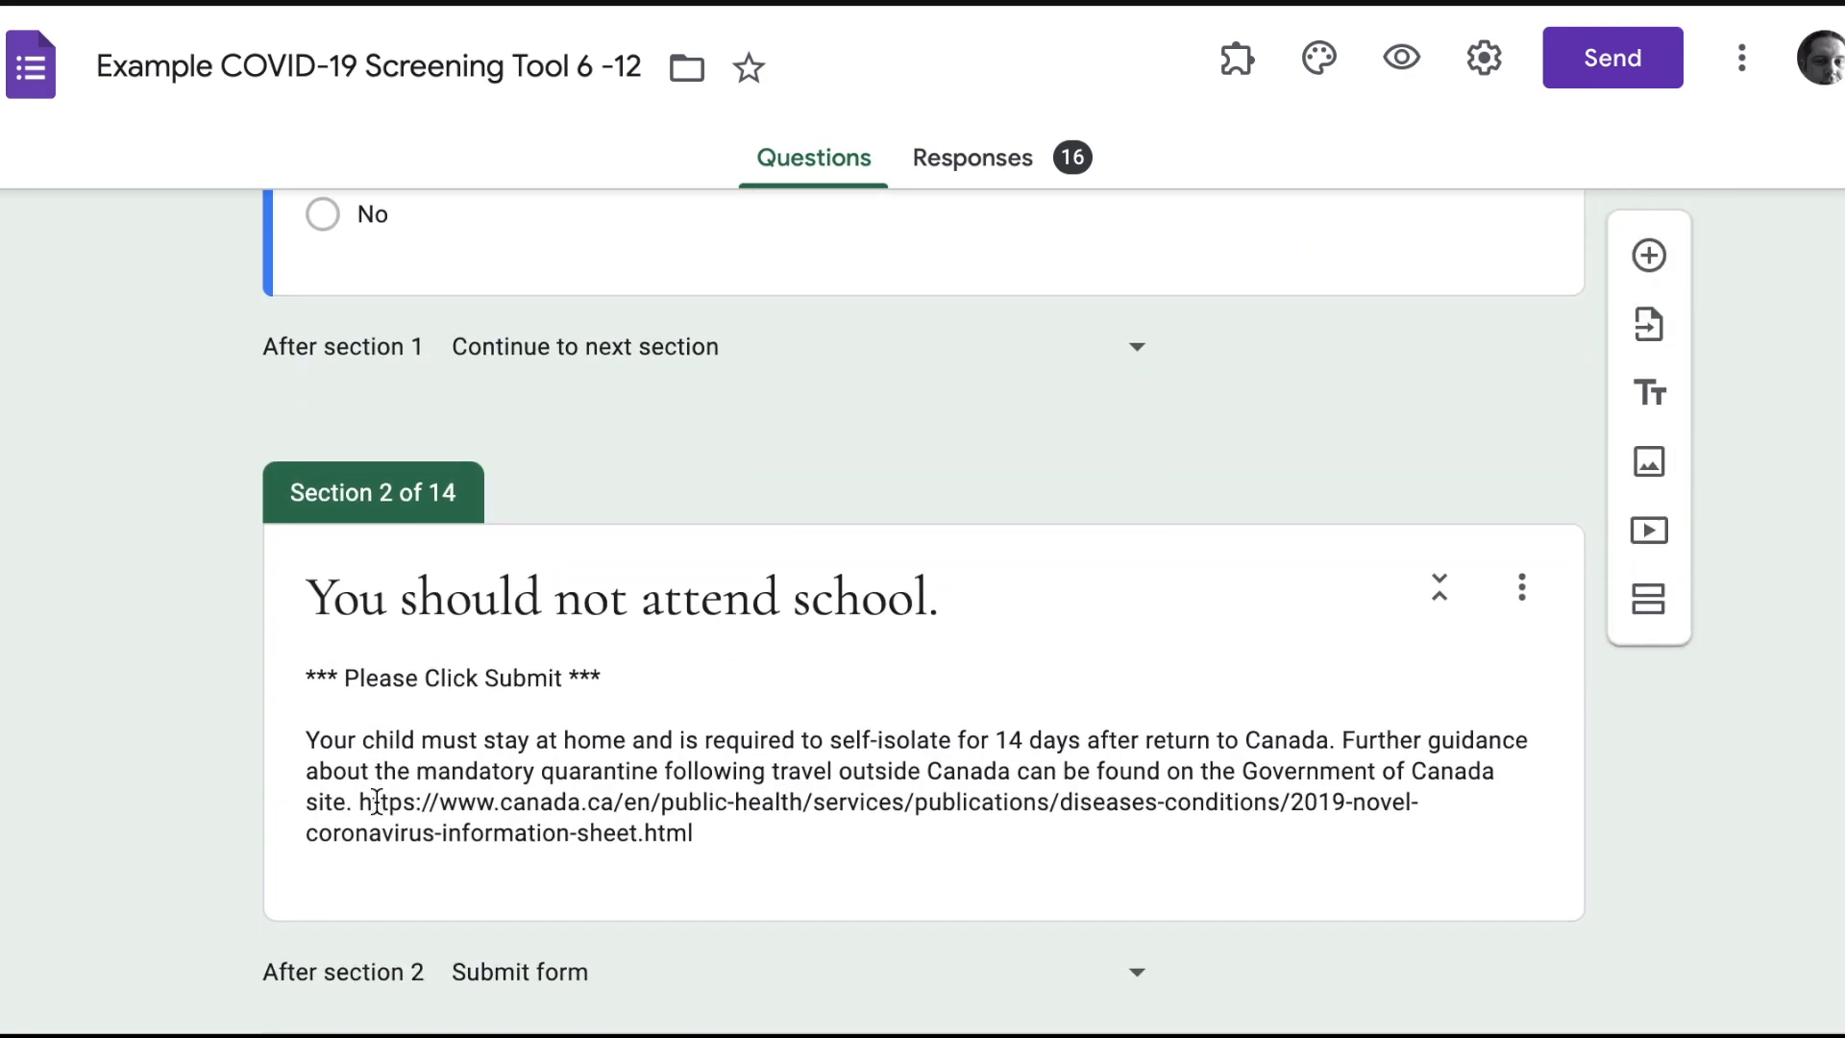
pyautogui.scroll(2, 377, 802)
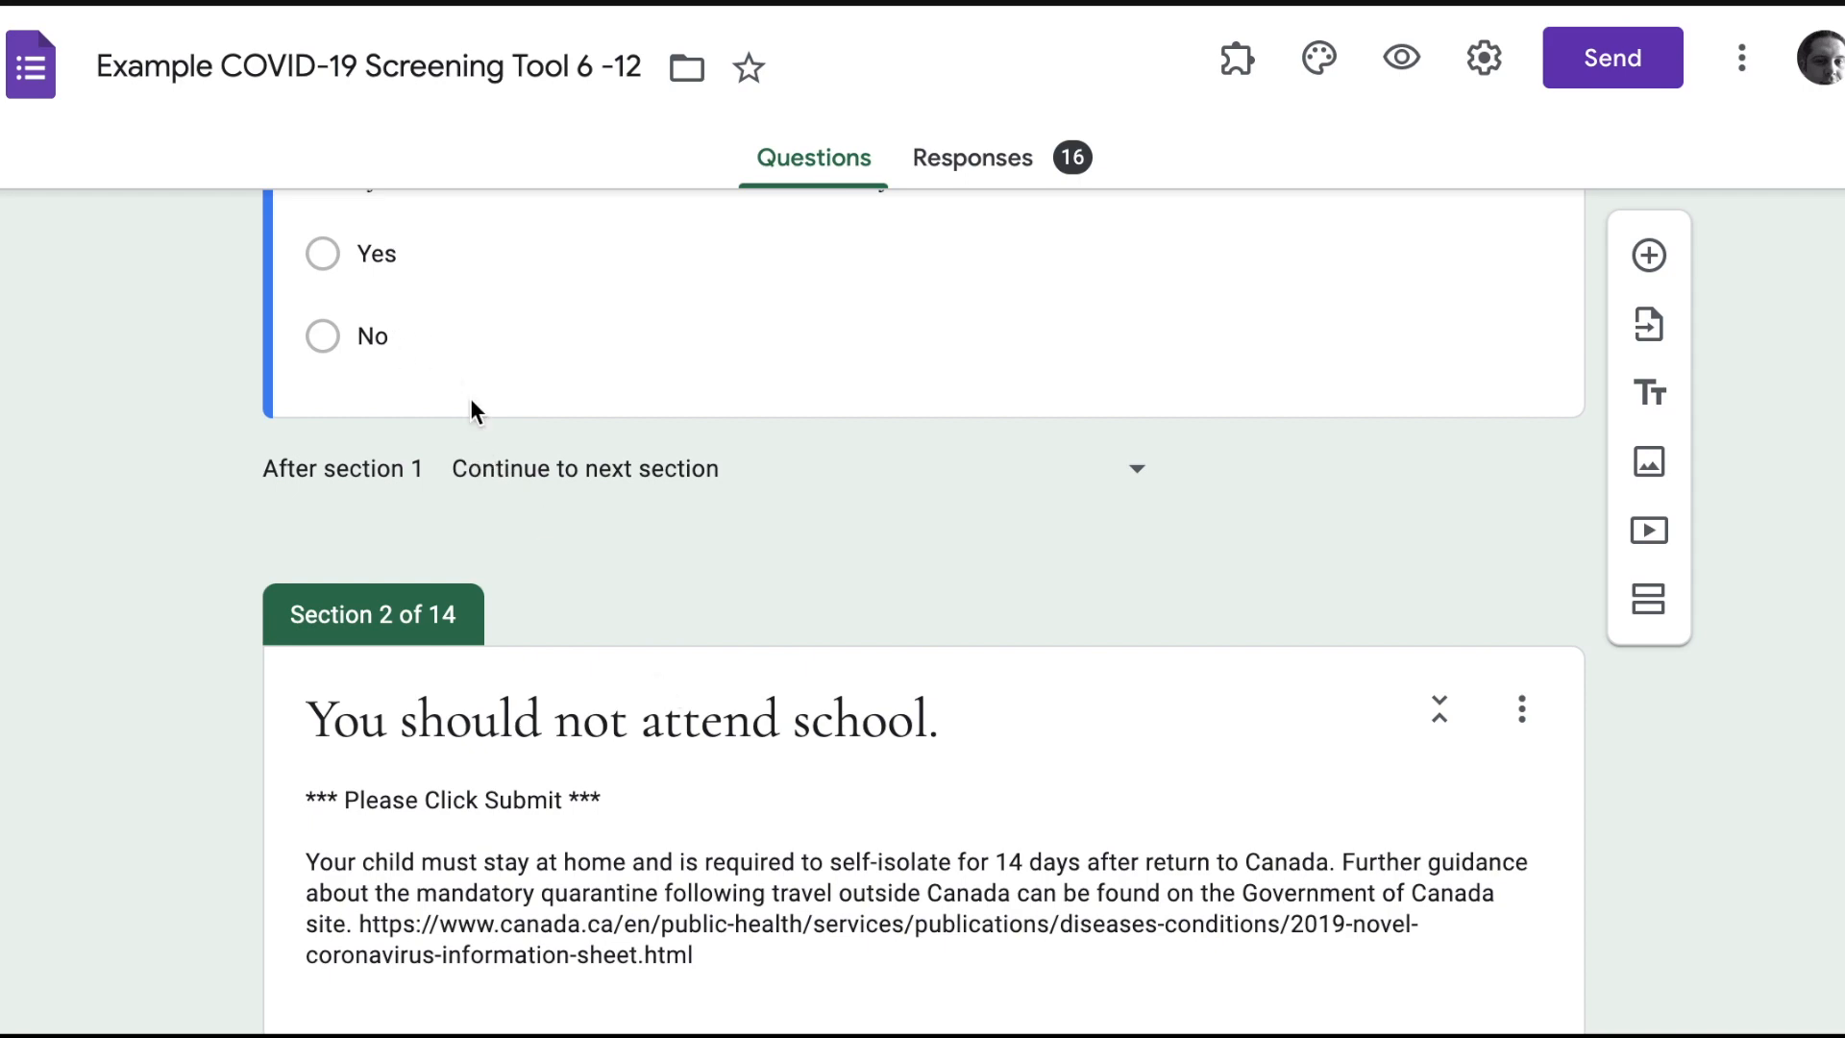
pyautogui.scroll(-10, 469, 398)
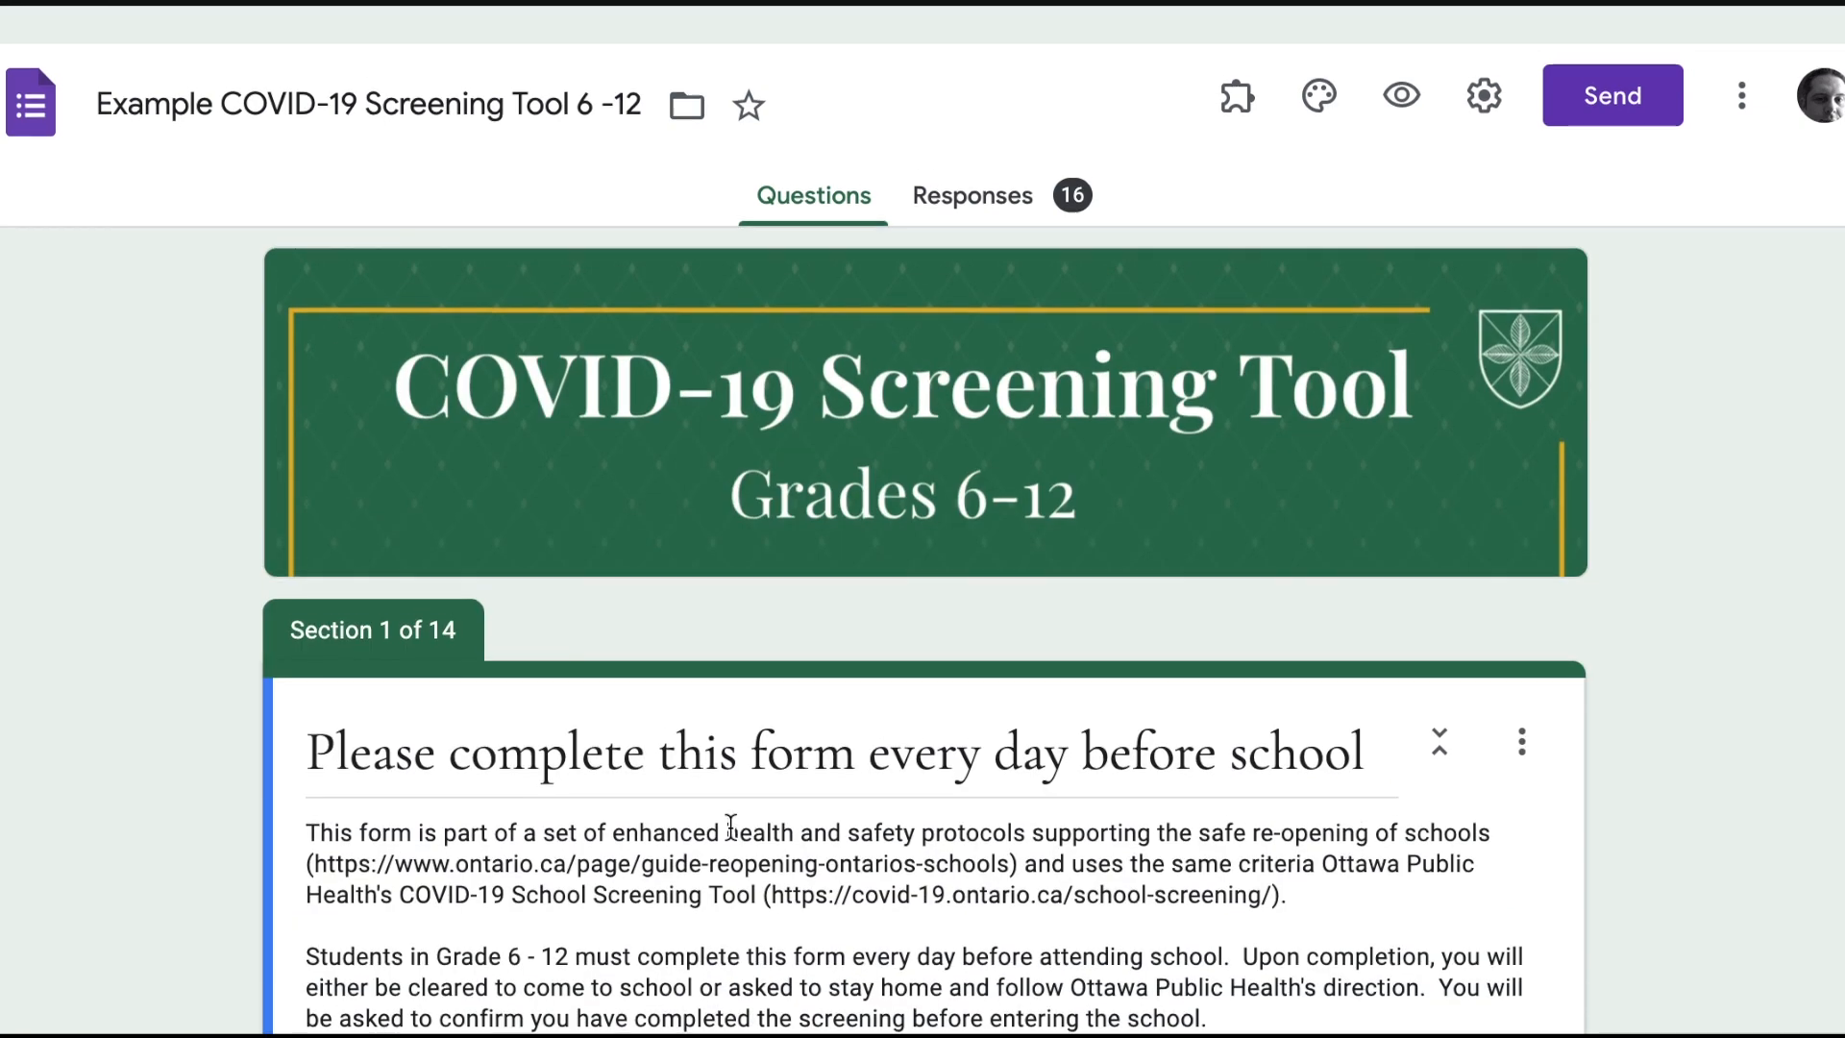
pyautogui.scroll(-1, 730, 826)
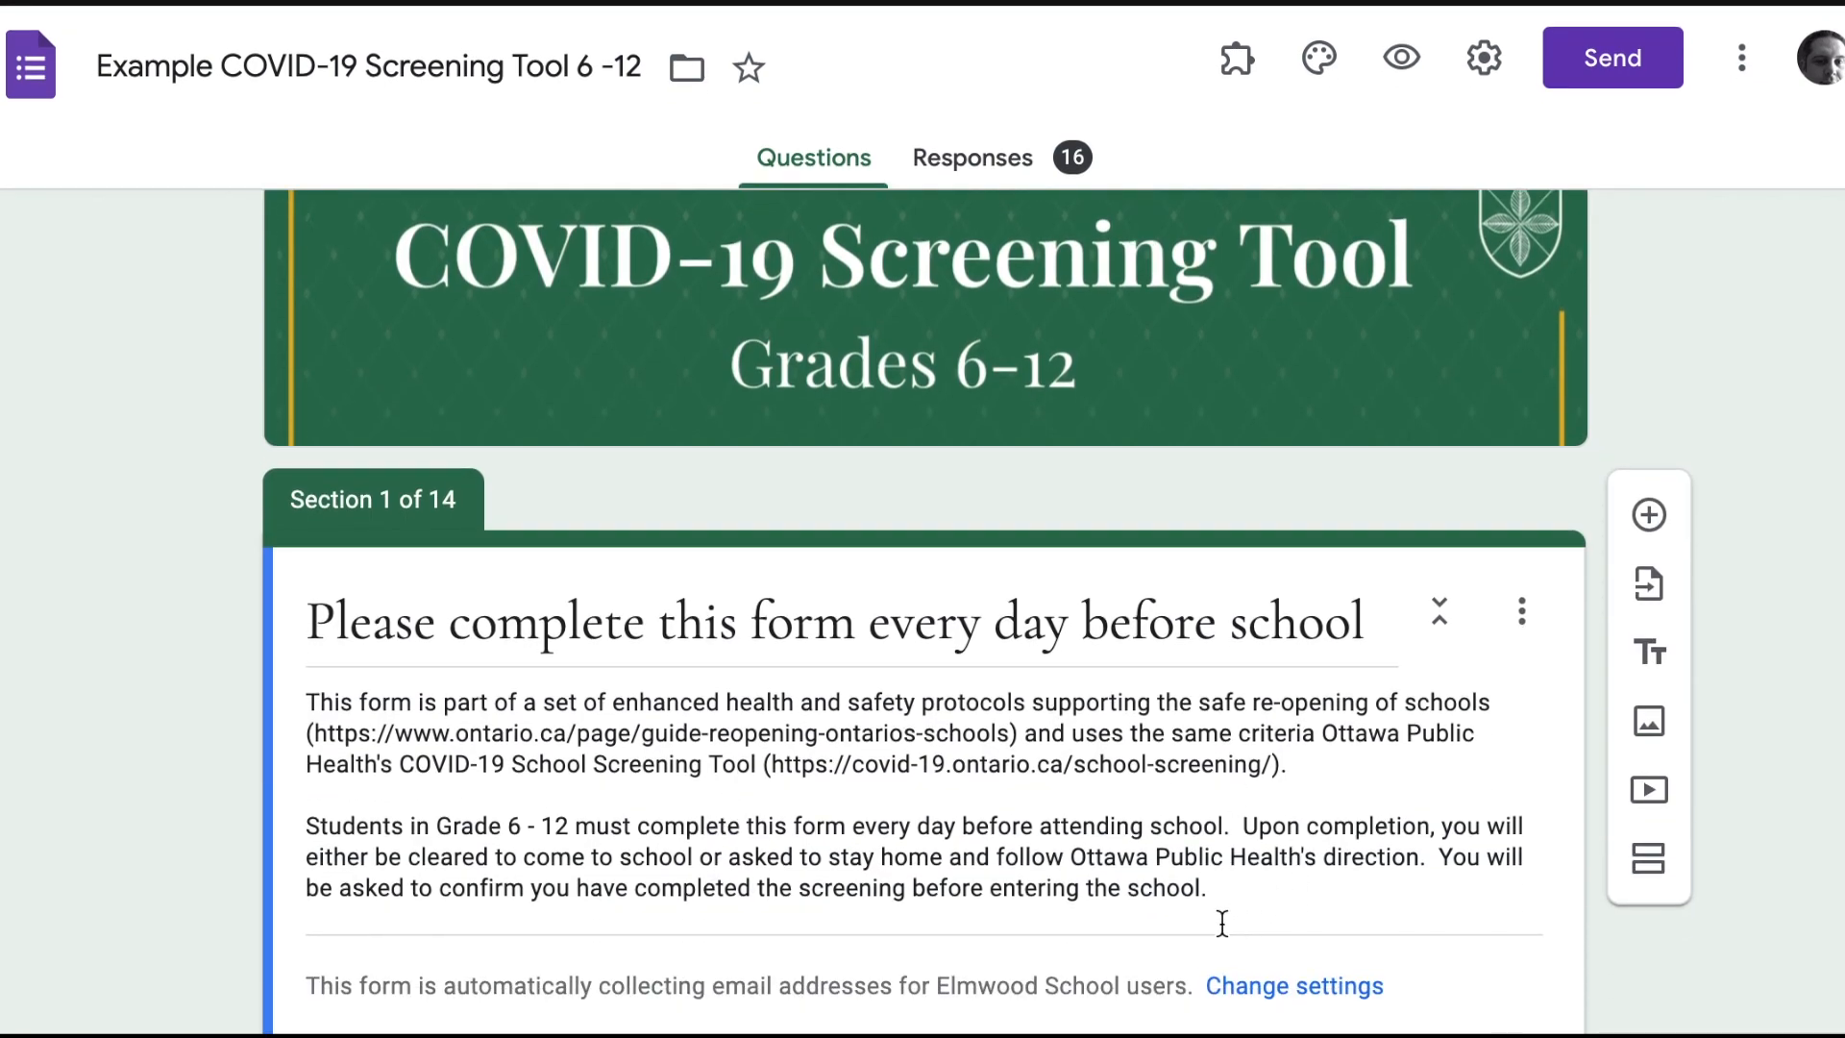
pyautogui.scroll(1, 1225, 920)
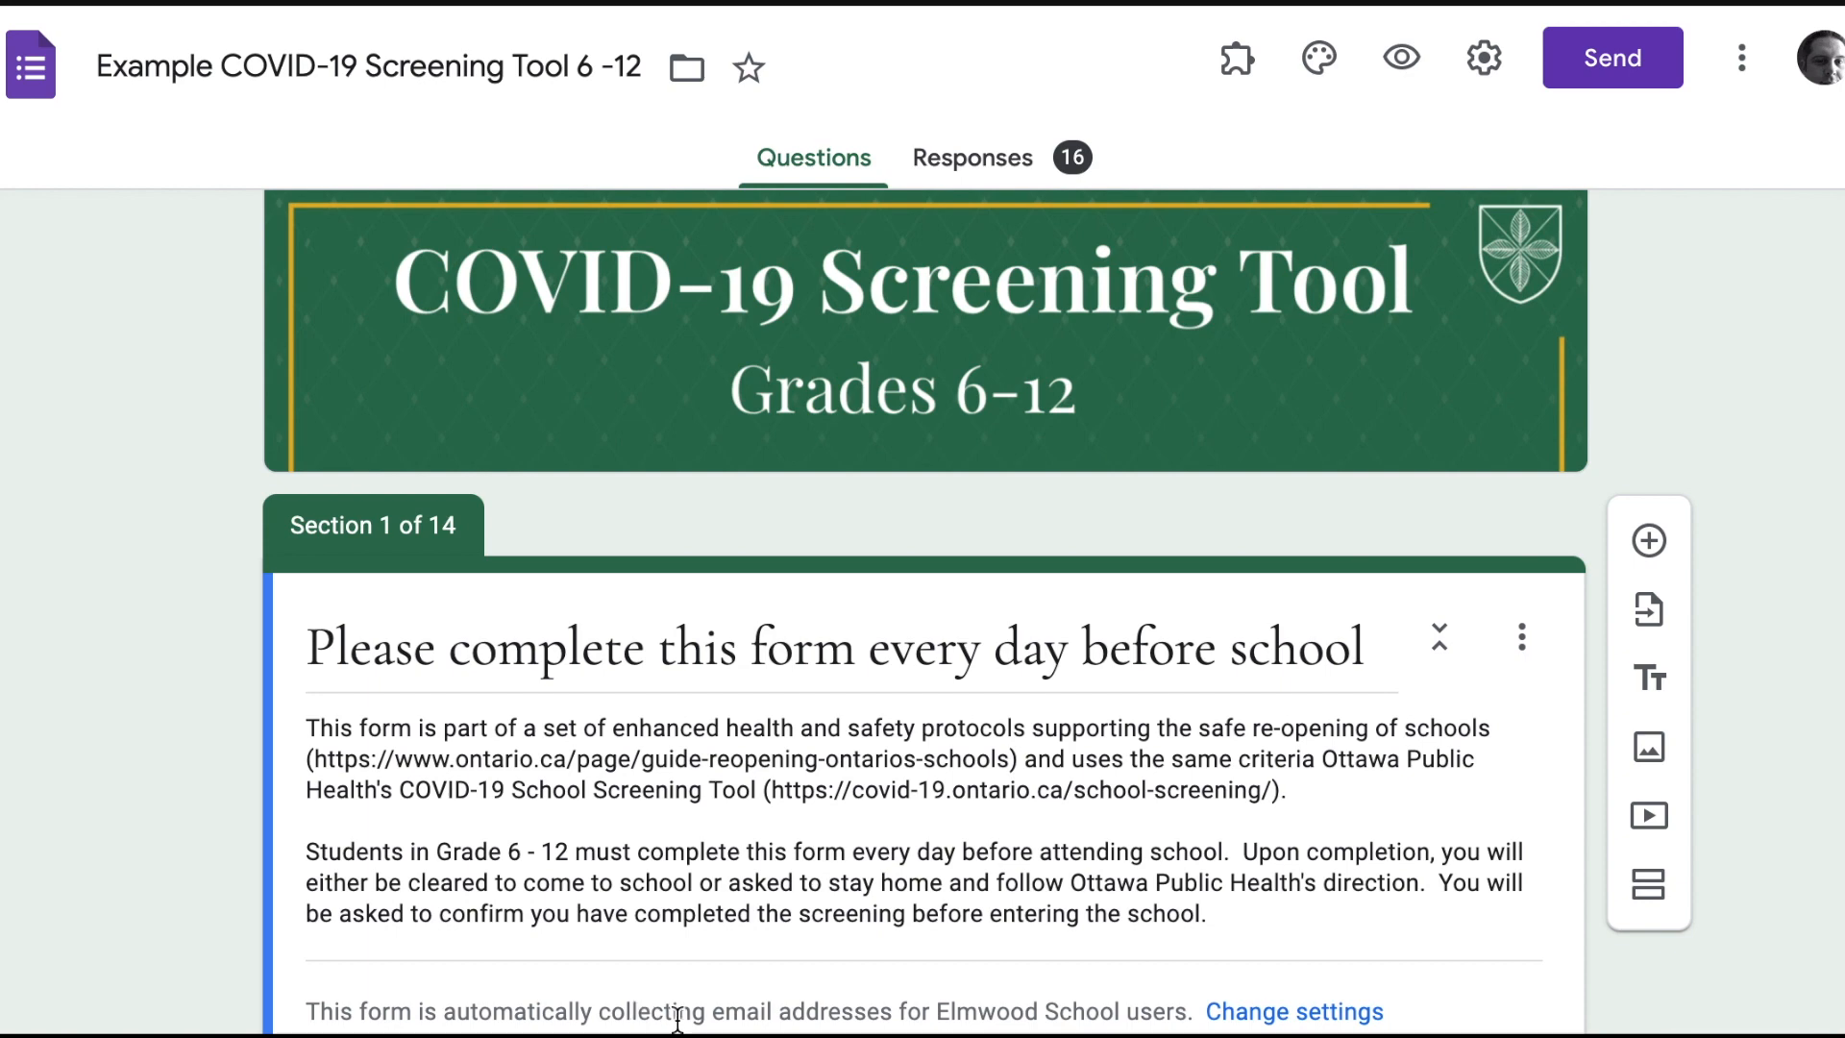
pyautogui.click(1268, 1011)
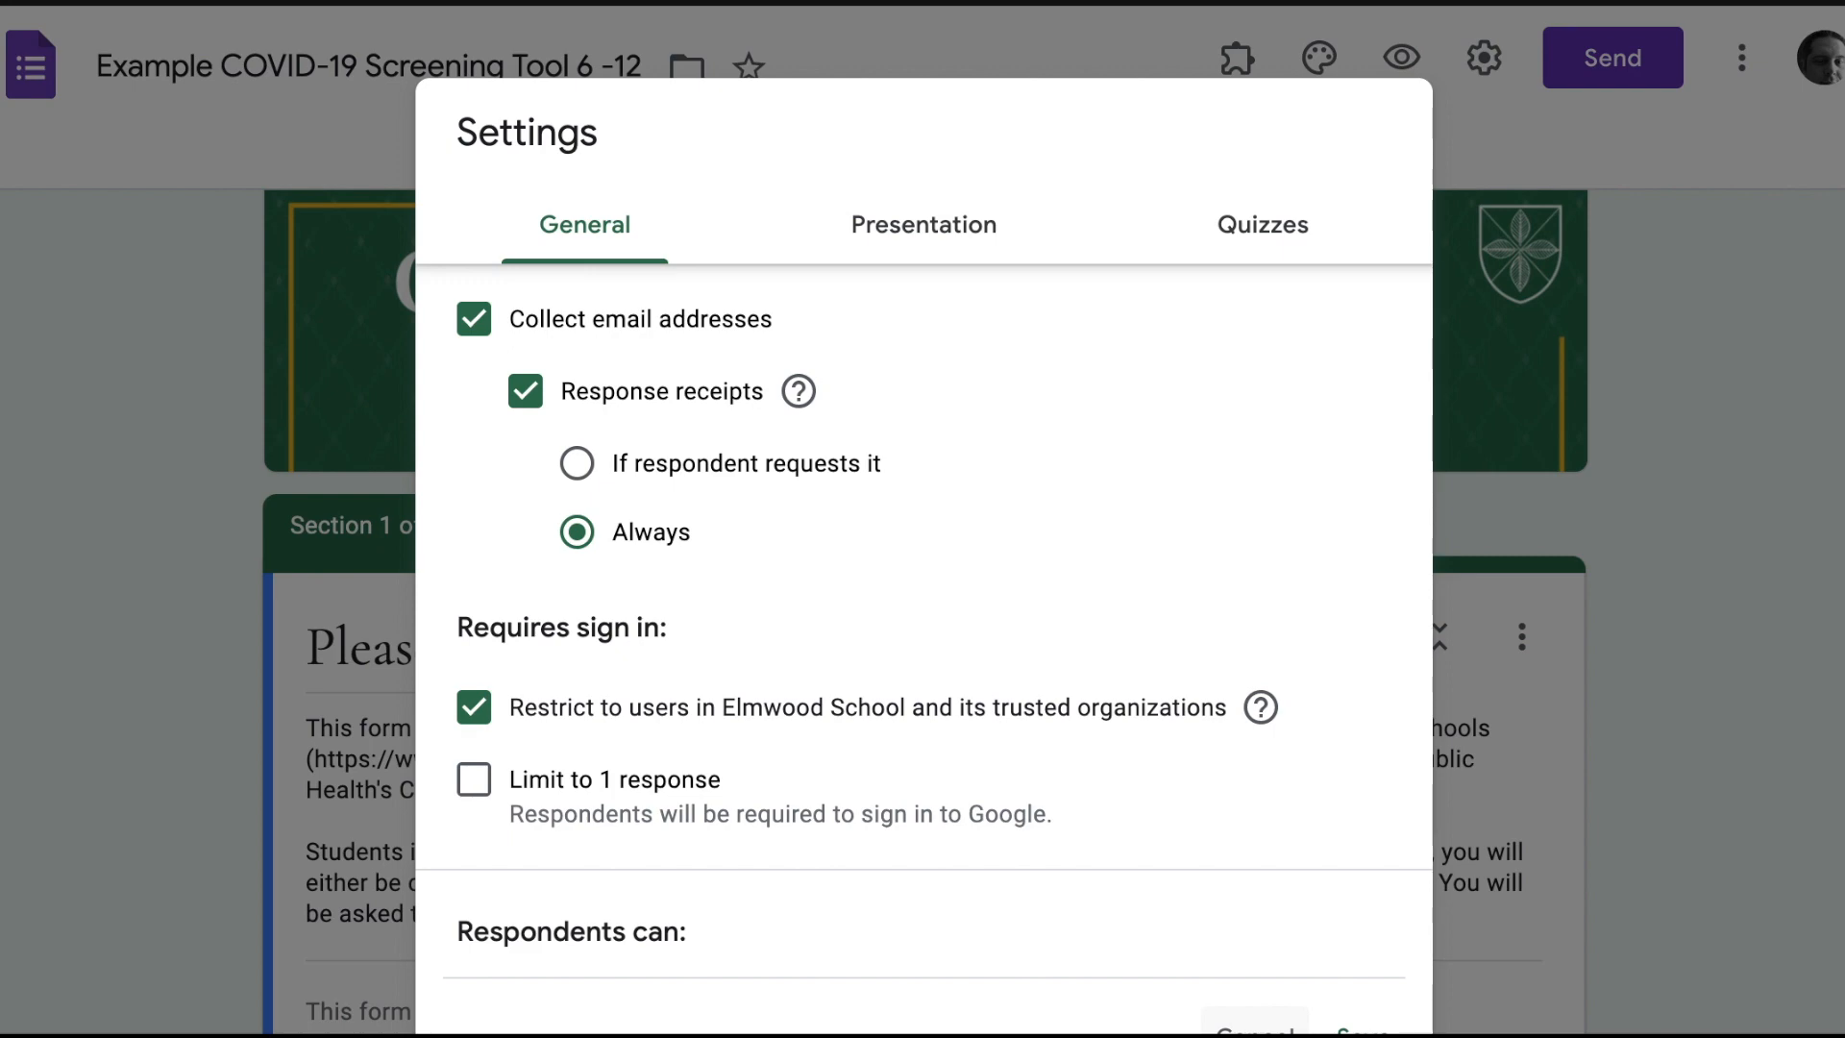
pyautogui.click(1255, 1030)
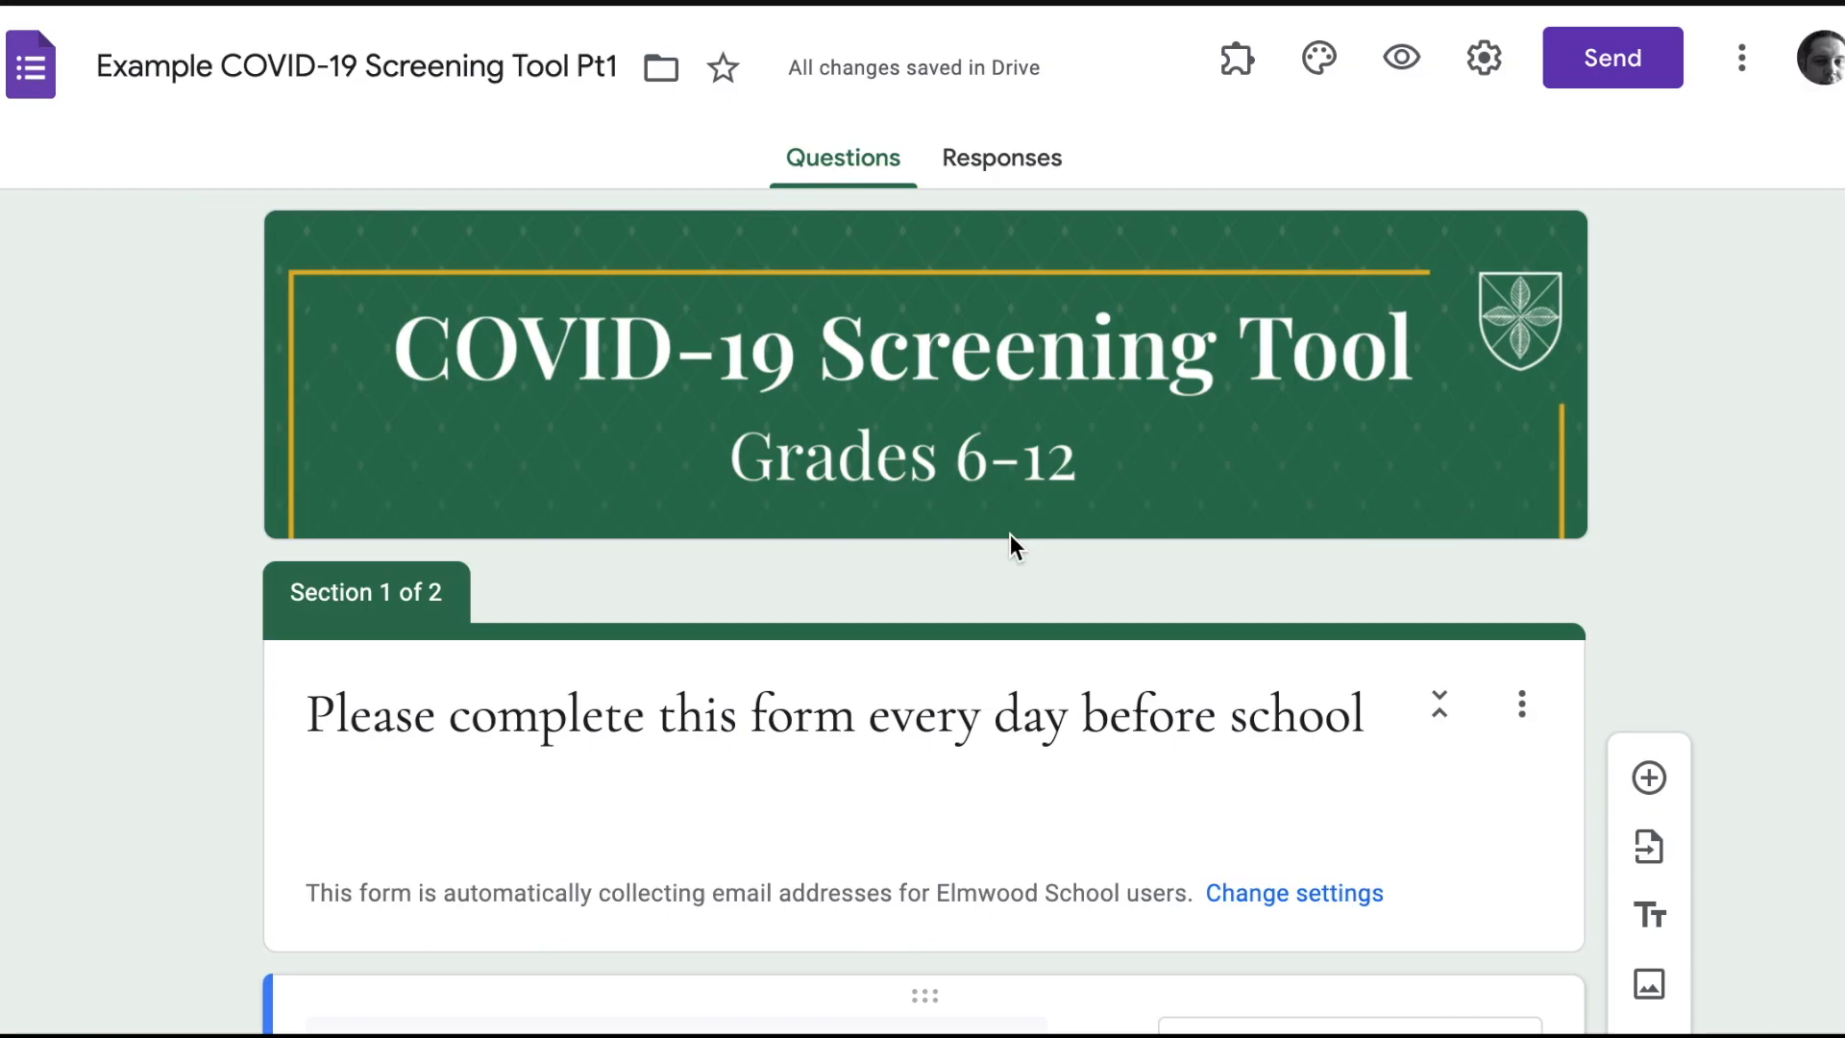
# Step: Examine the travel question in the Example COVID-19 Screening Tool Pt1 form, including its answer options, question type and required setting
pyautogui.scroll(-5, 1011, 540)
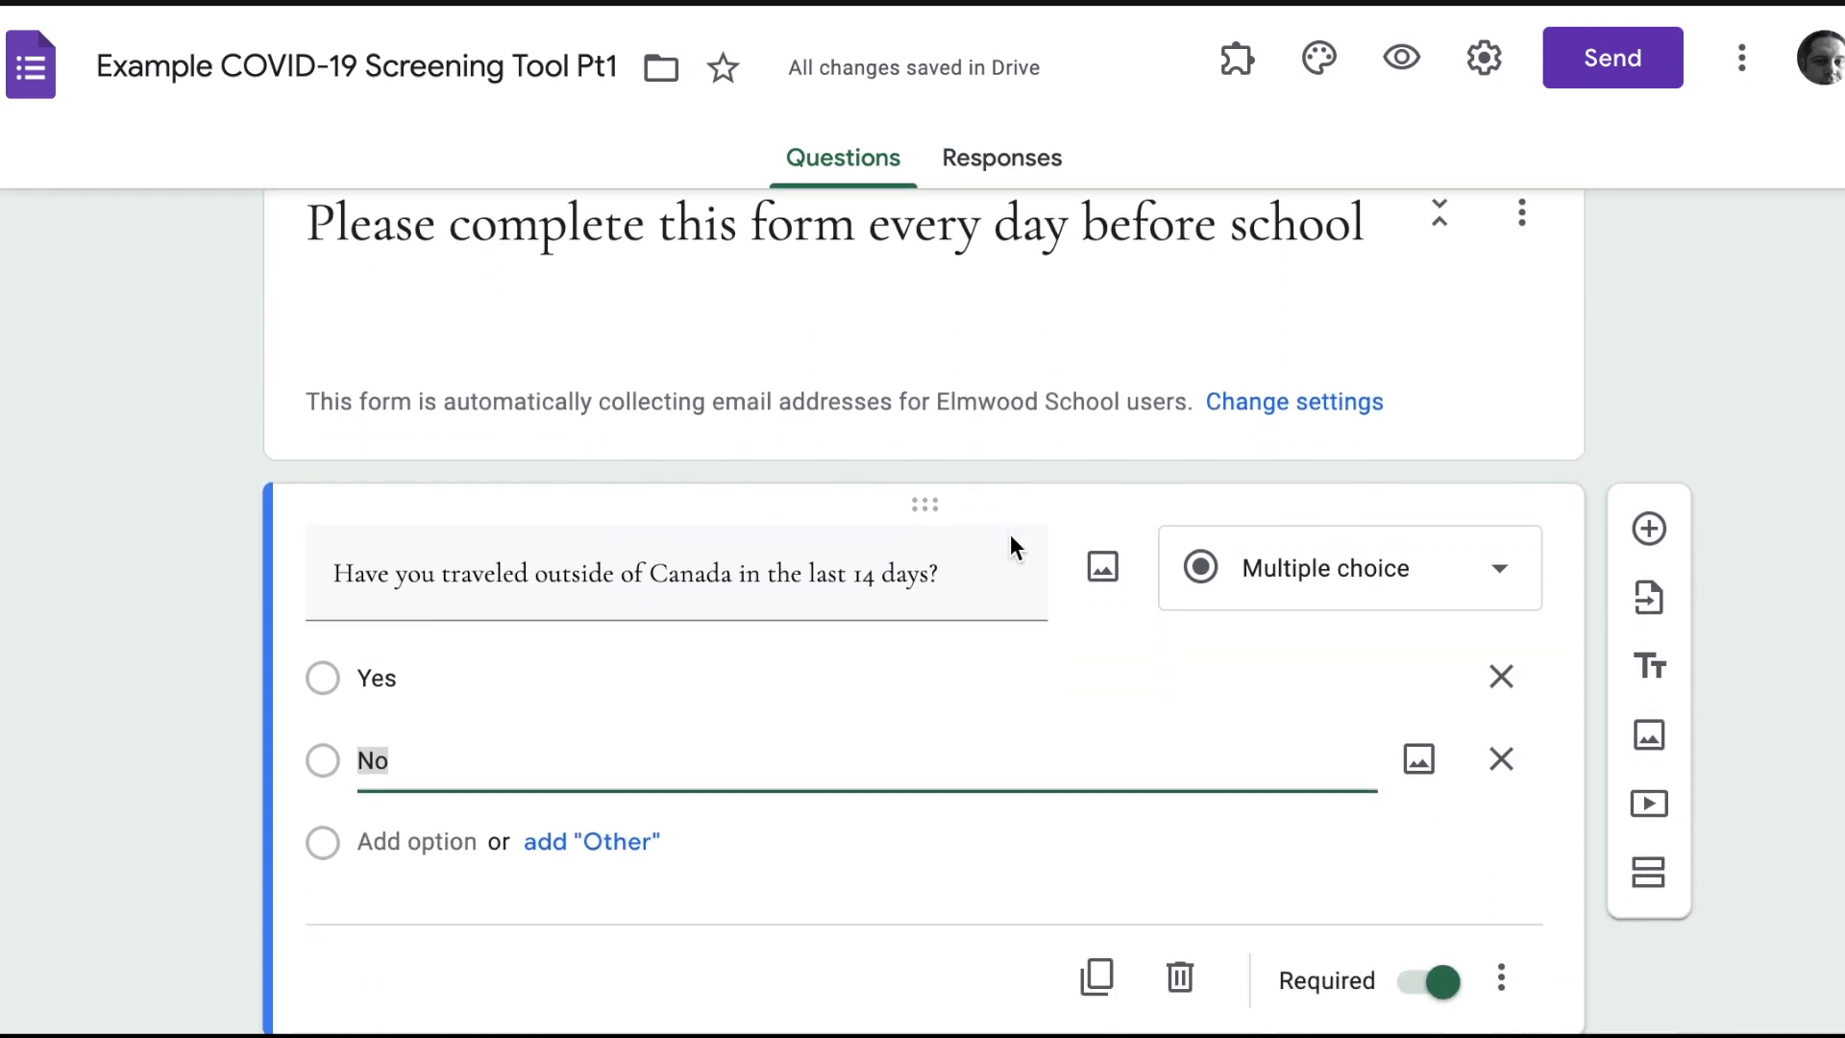
pyautogui.click(798, 632)
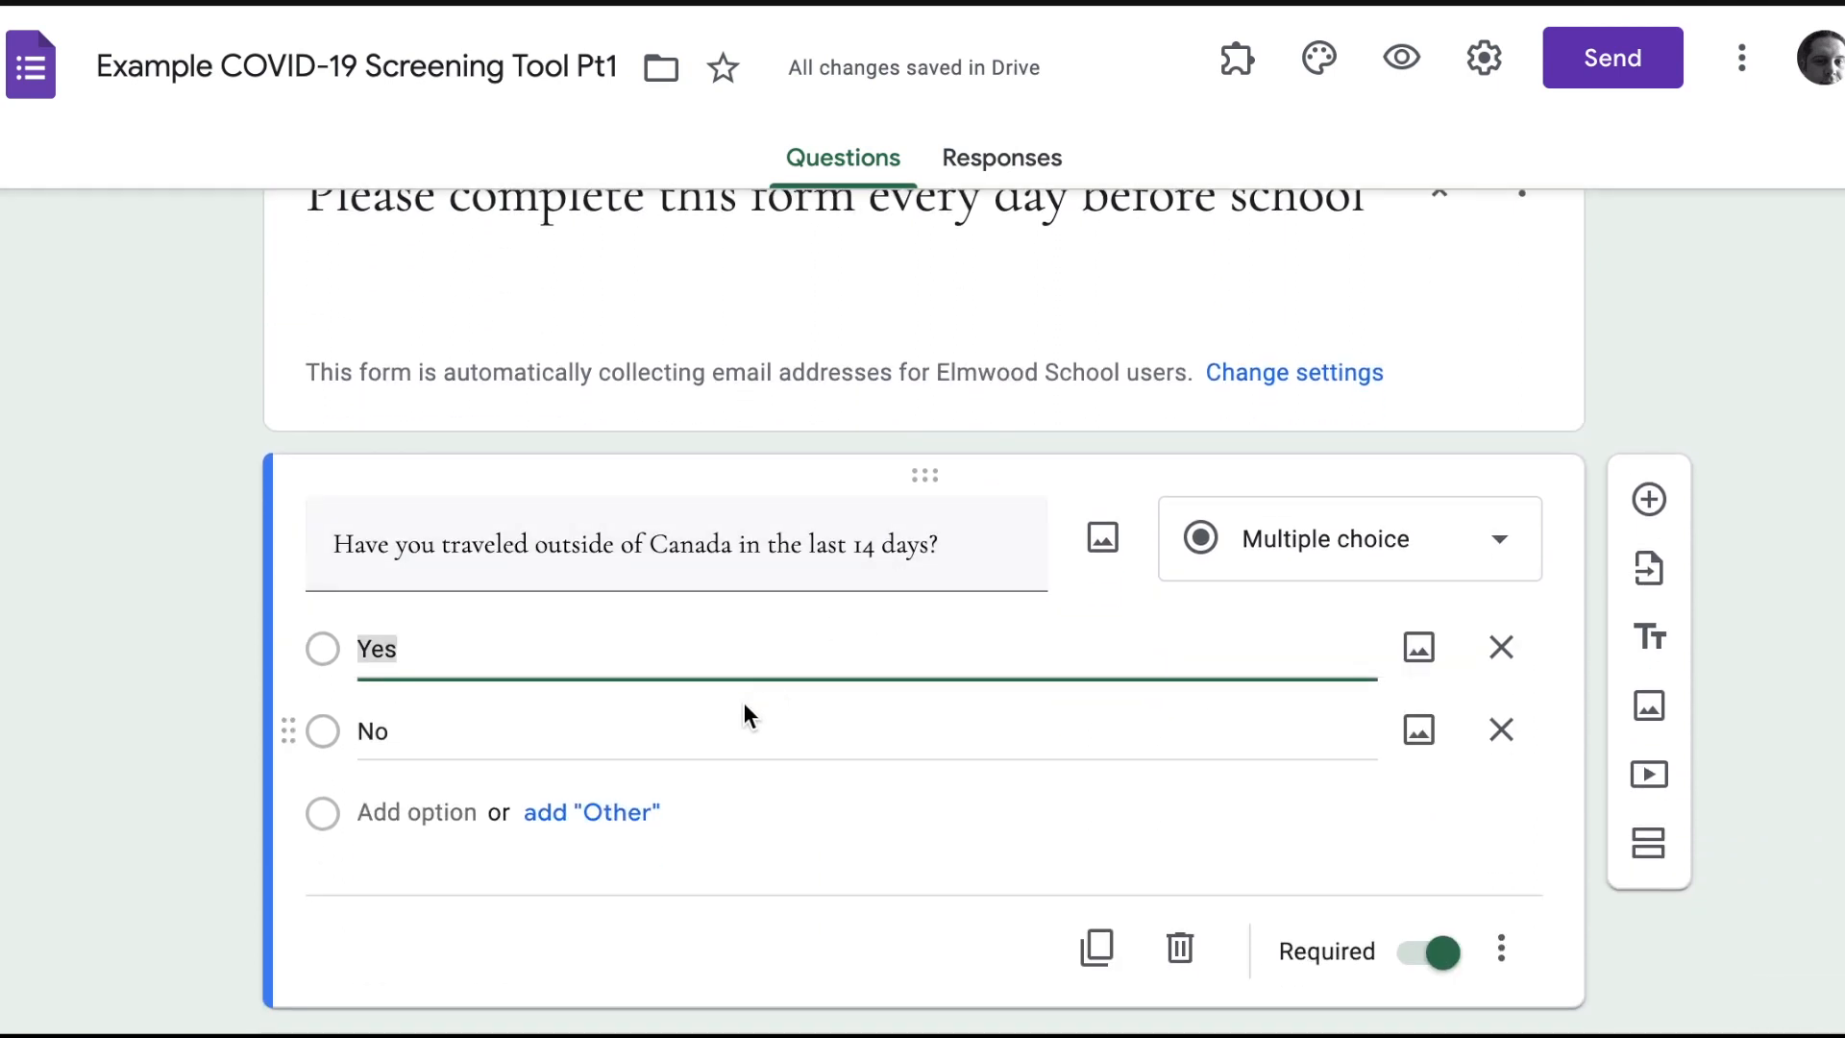
pyautogui.click(744, 701)
pyautogui.click(724, 615)
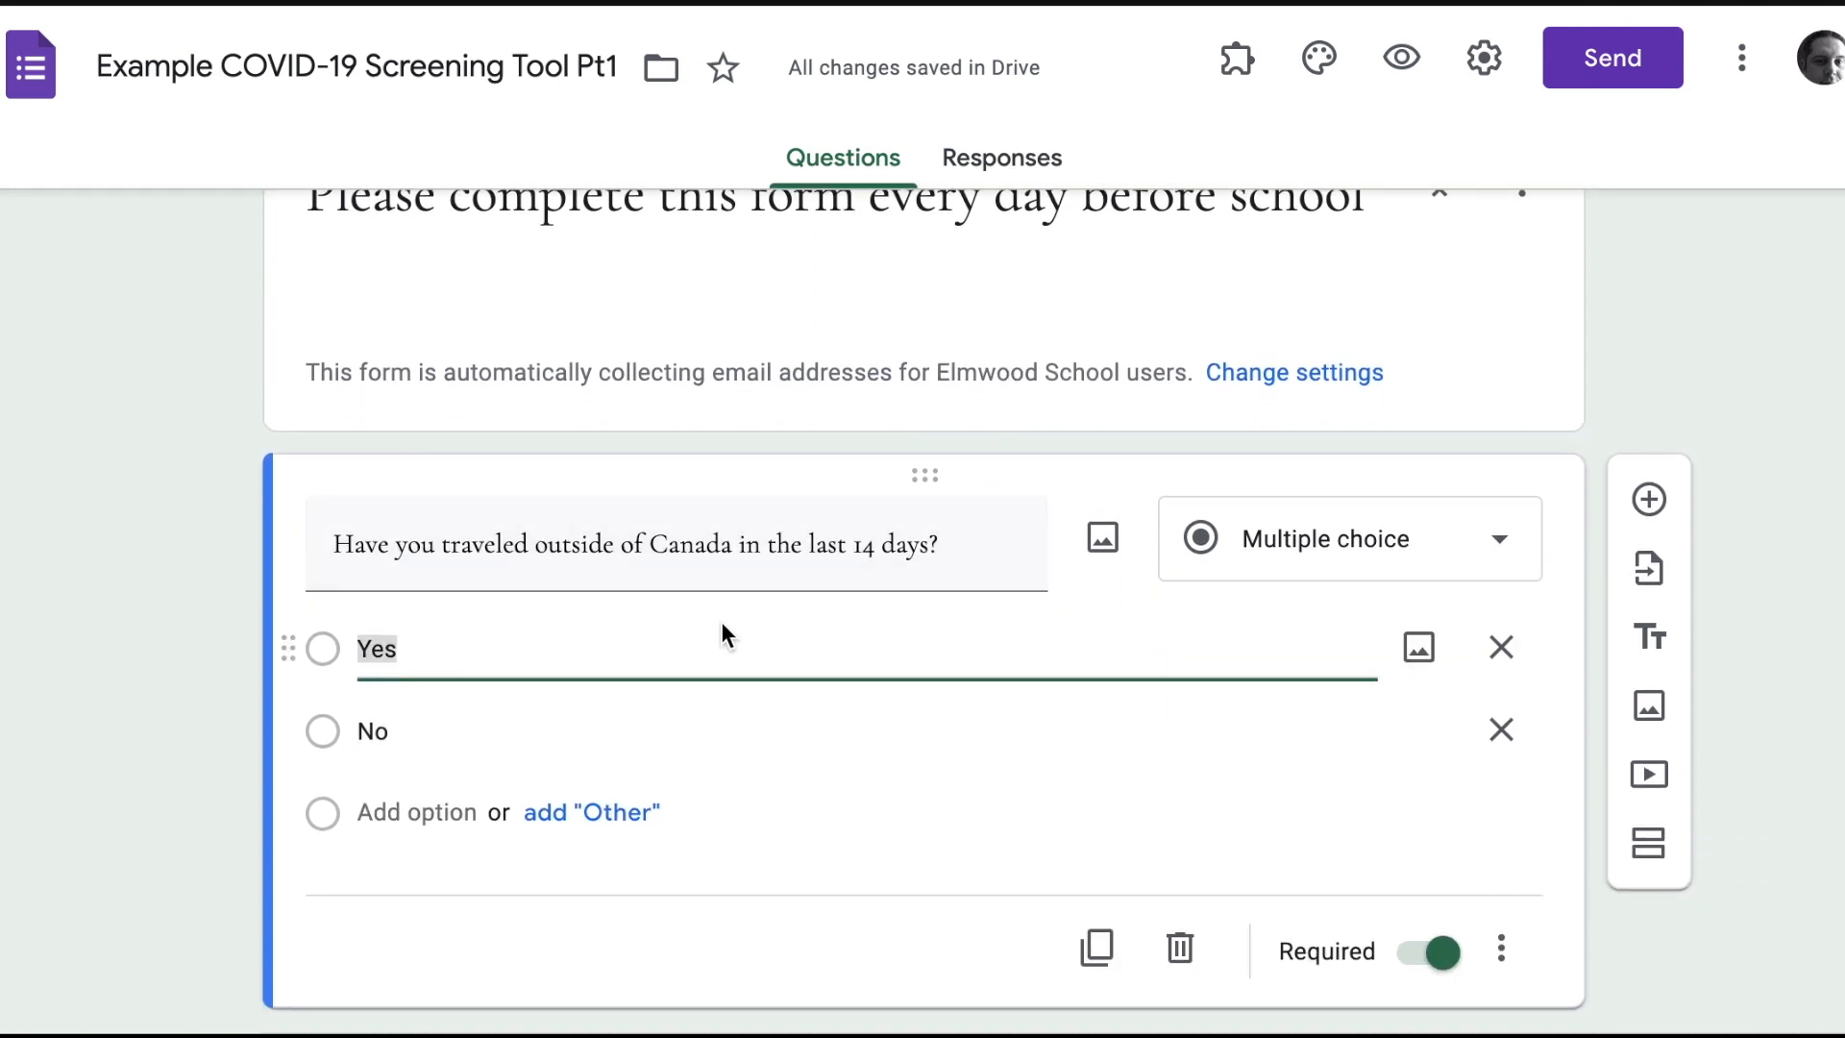
pyautogui.scroll(-1, 723, 624)
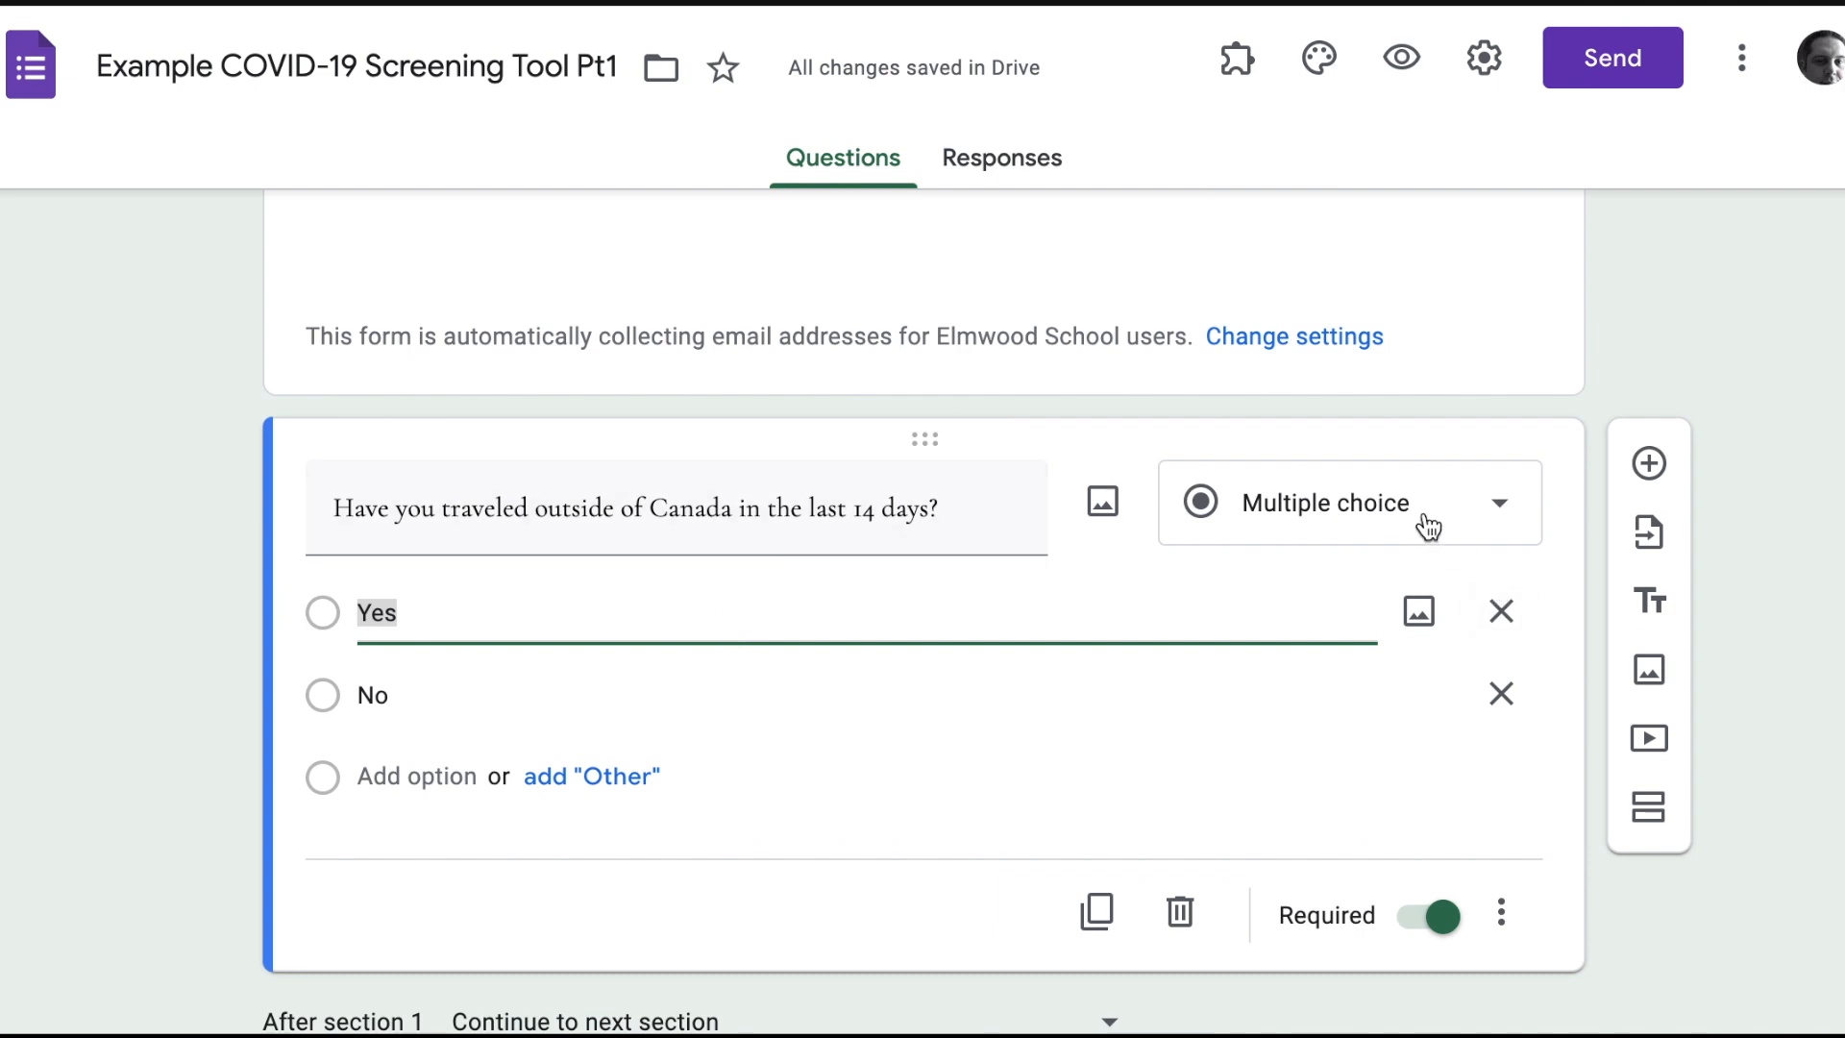
pyautogui.scroll(-1, 1153, 850)
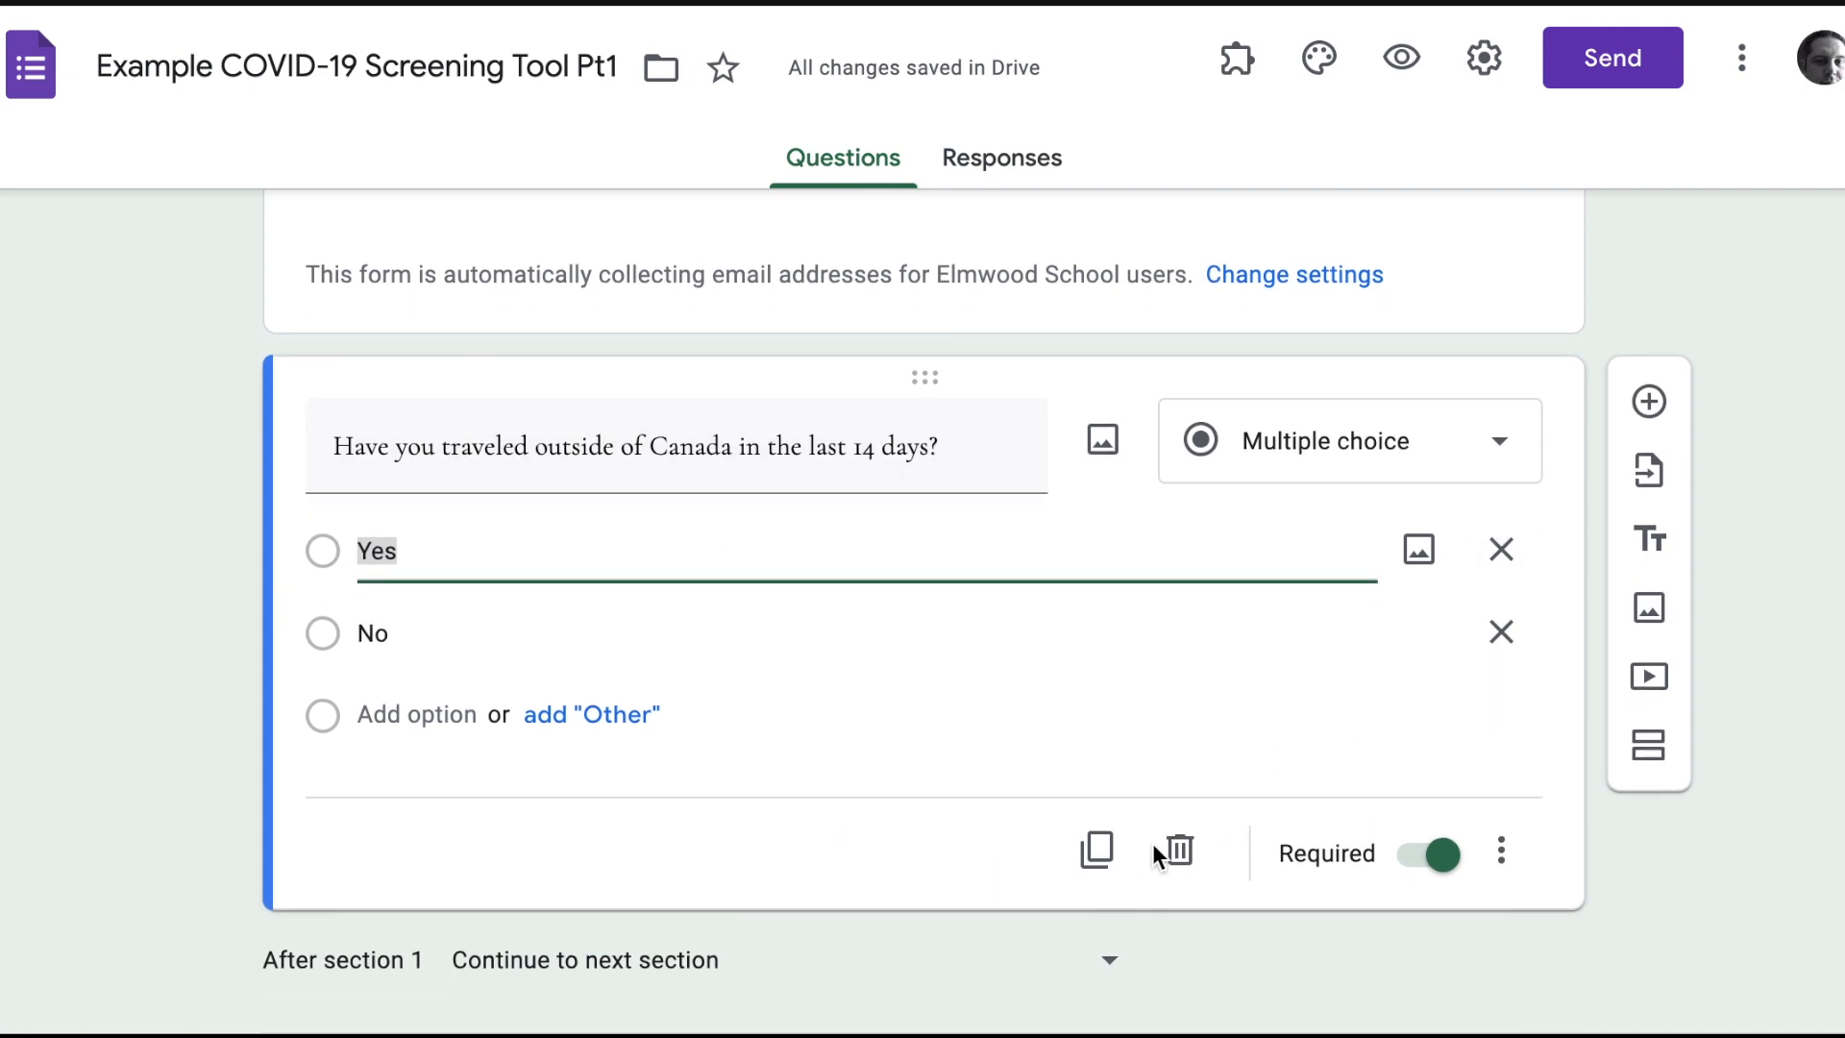
pyautogui.scroll(1, 1151, 844)
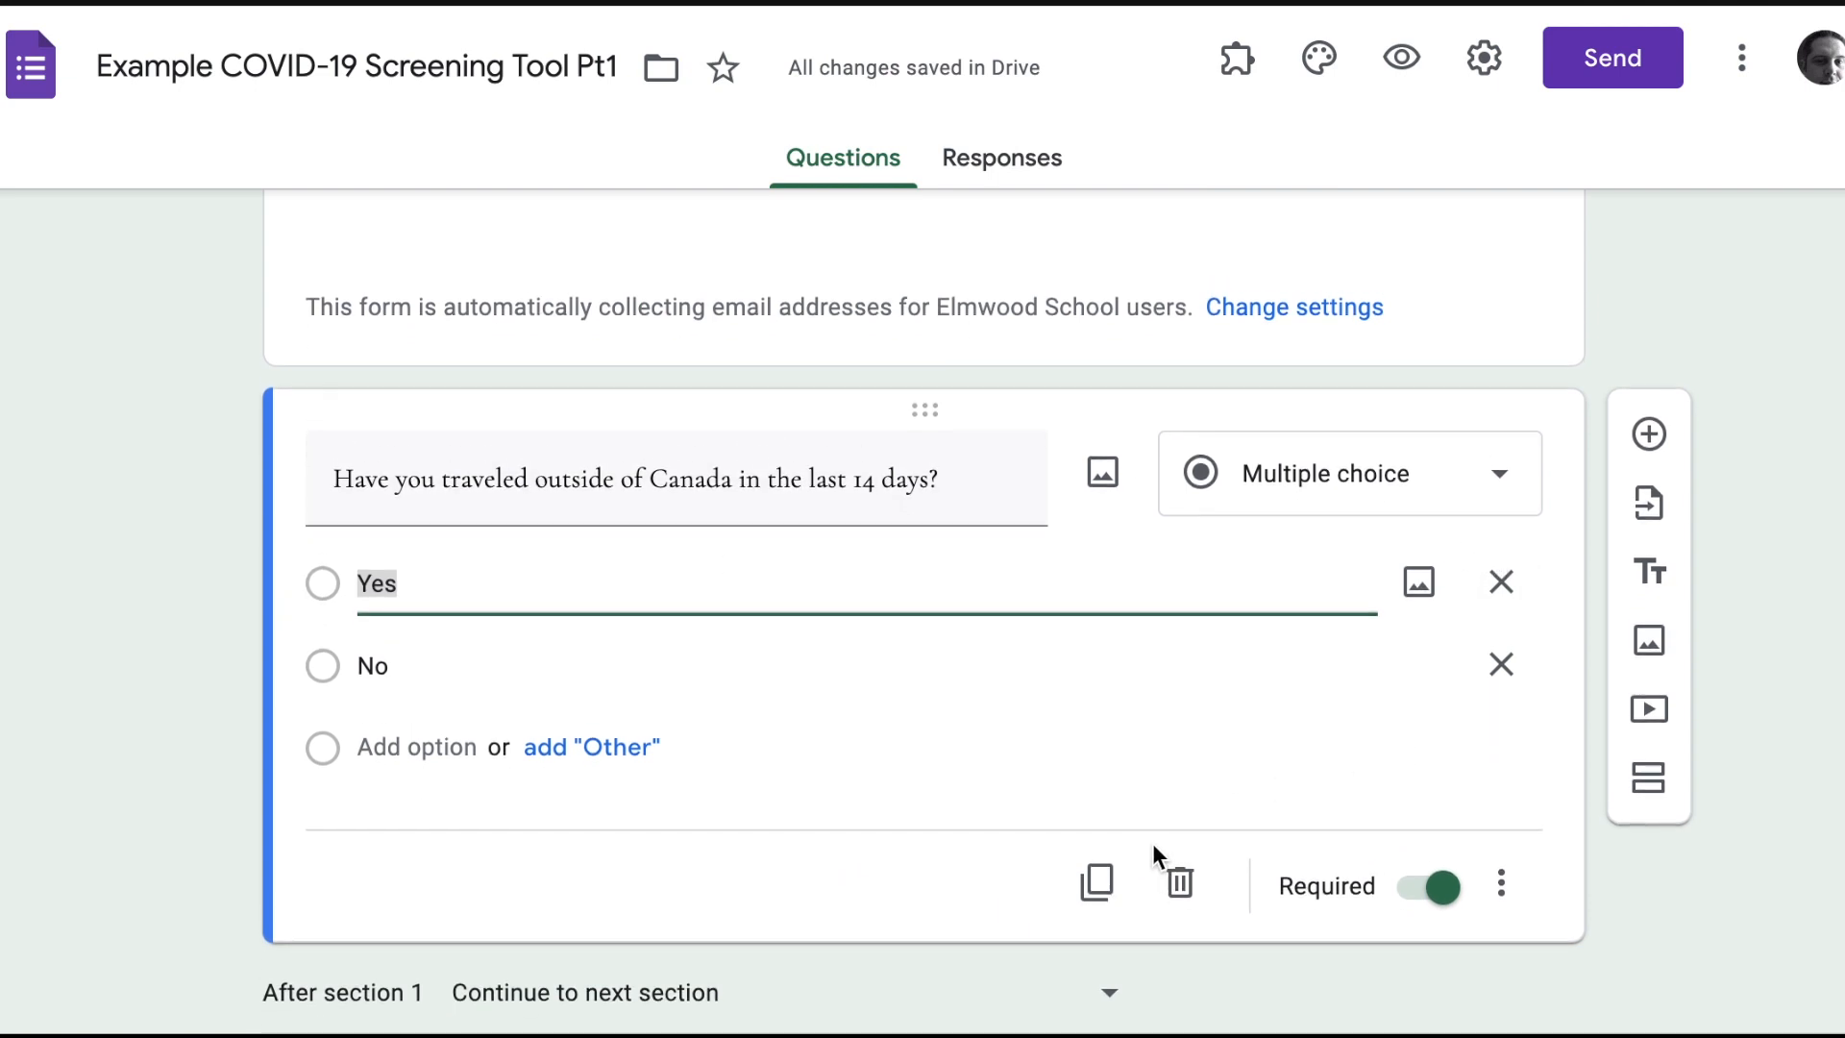
pyautogui.click(1508, 778)
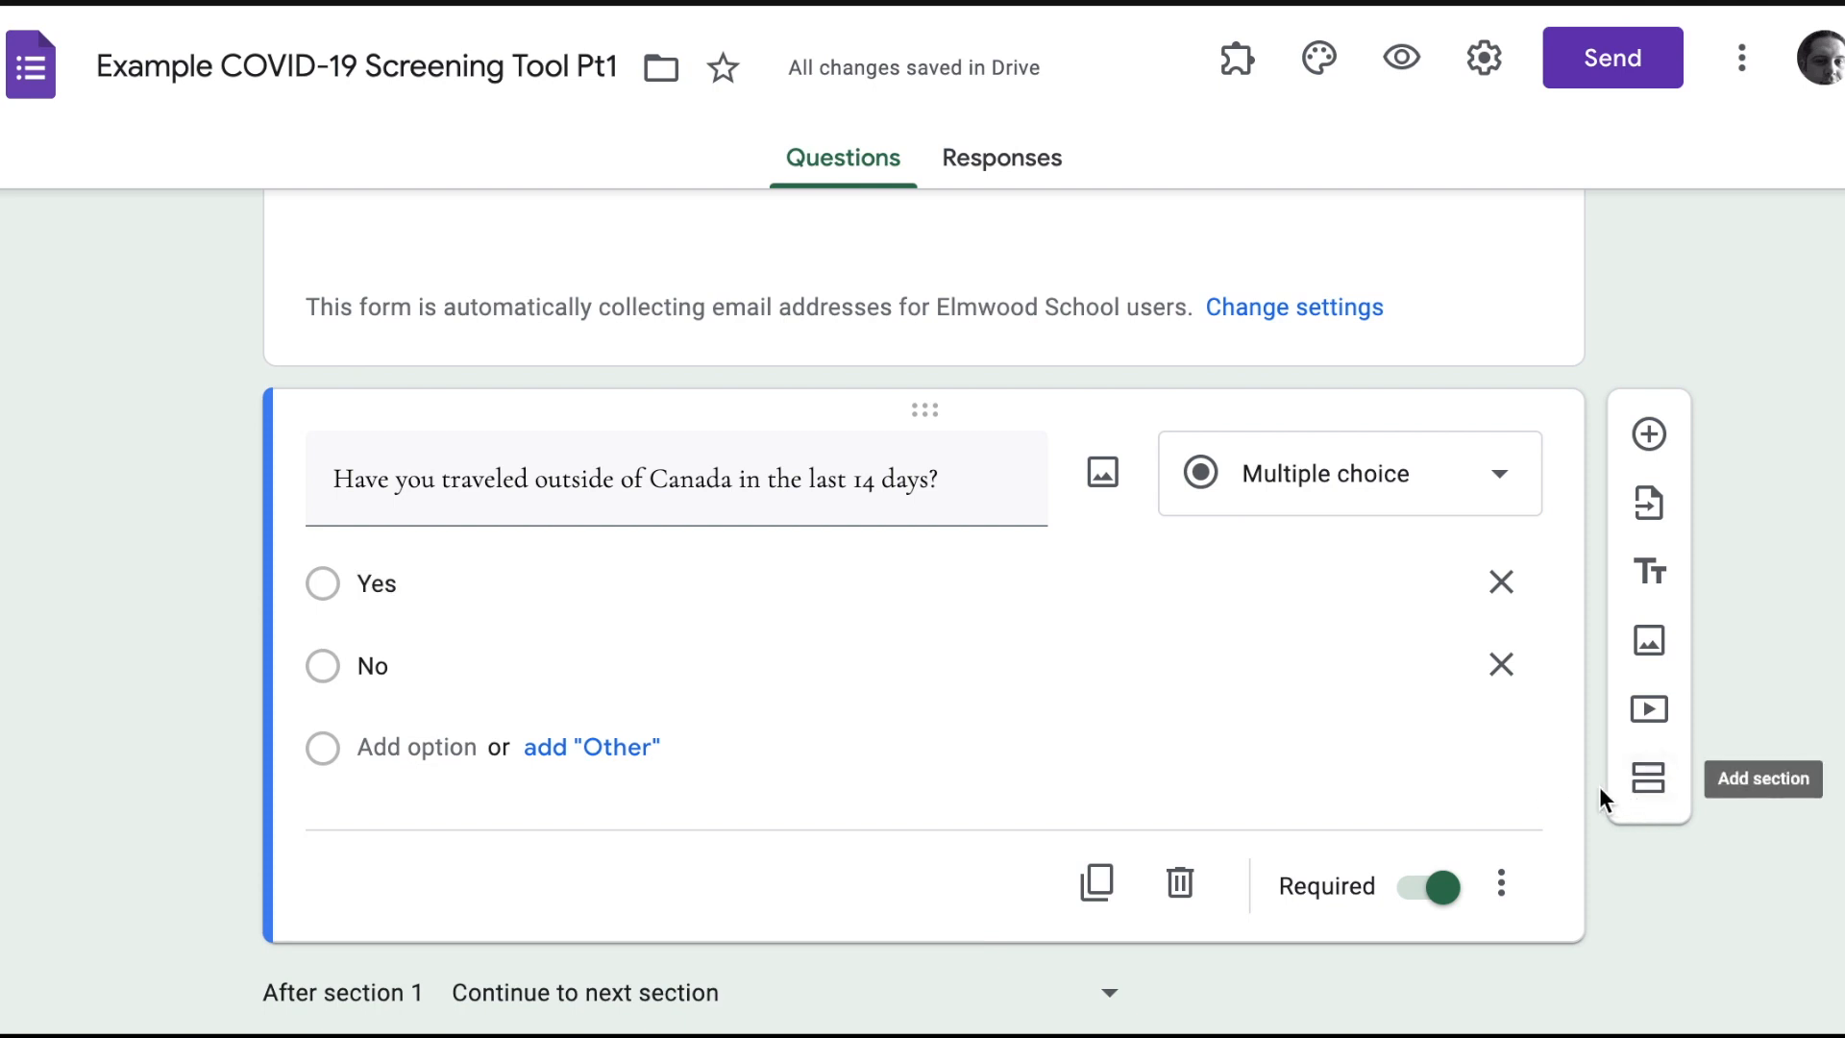
pyautogui.scroll(-1, 1564, 769)
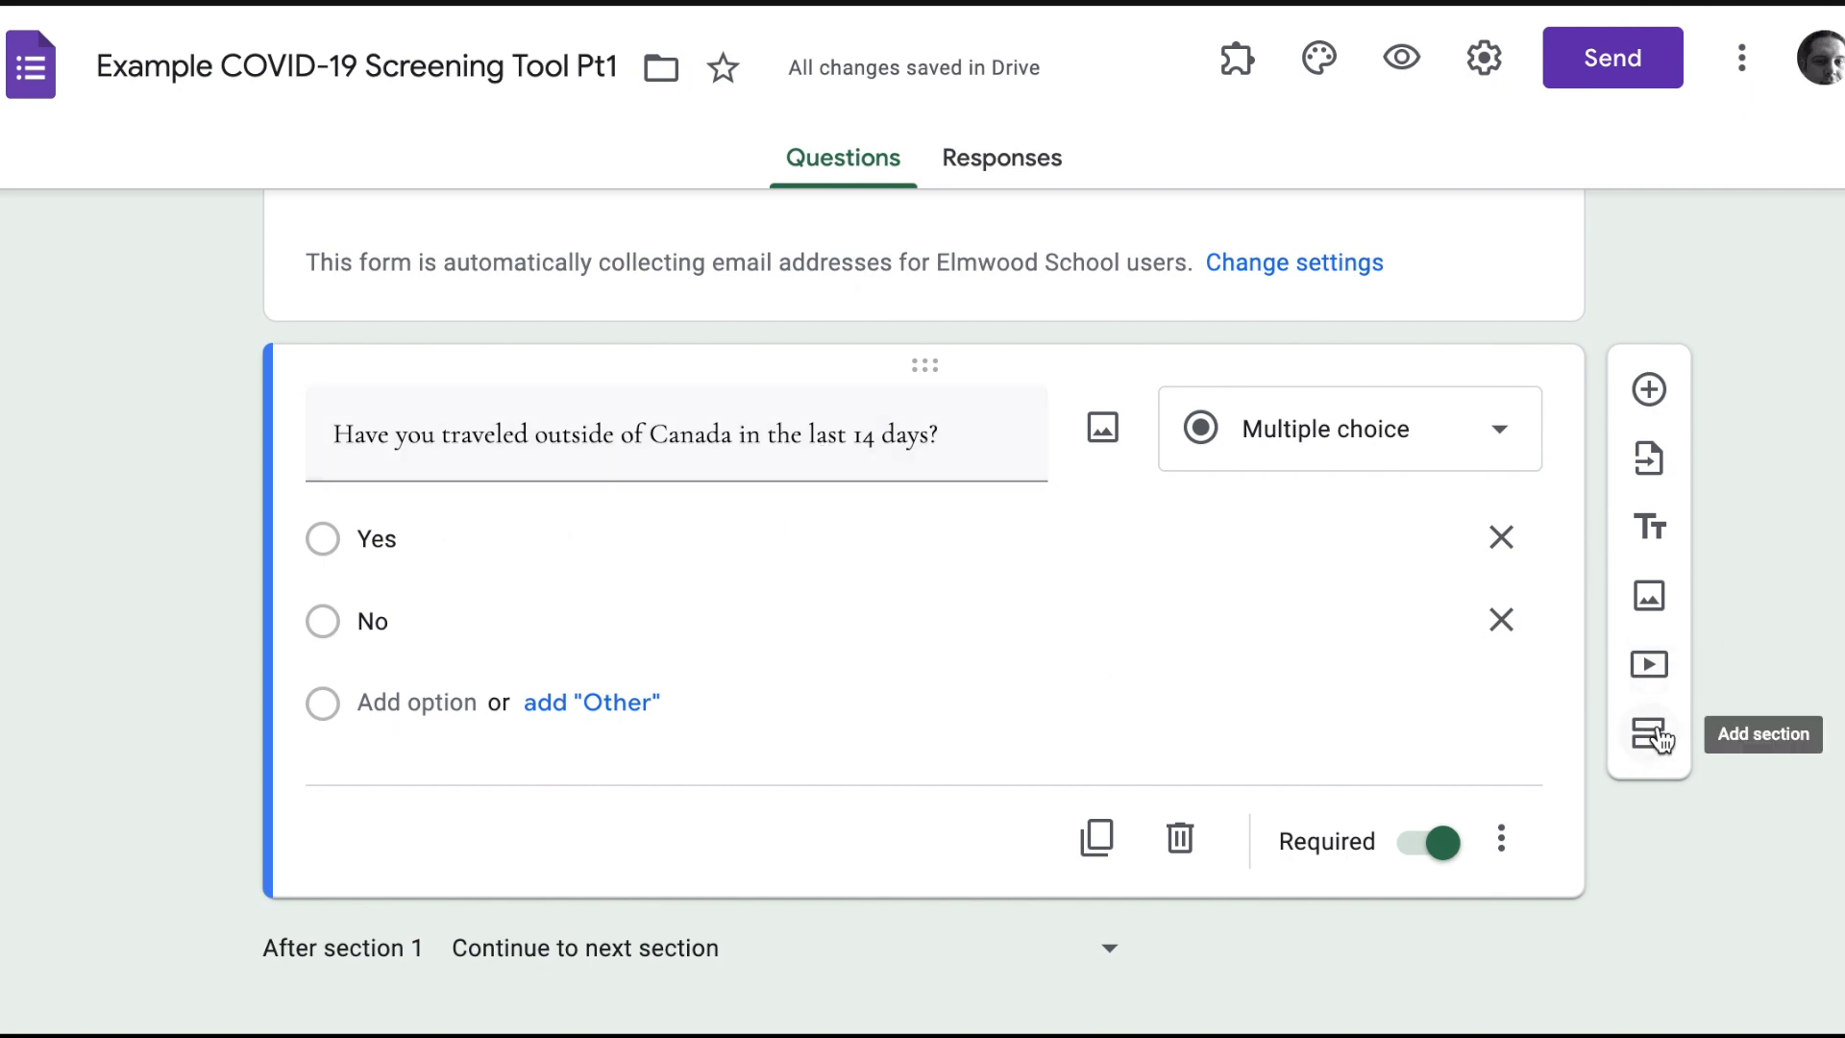
pyautogui.scroll(3, 990, 586)
pyautogui.scroll(-3, 990, 586)
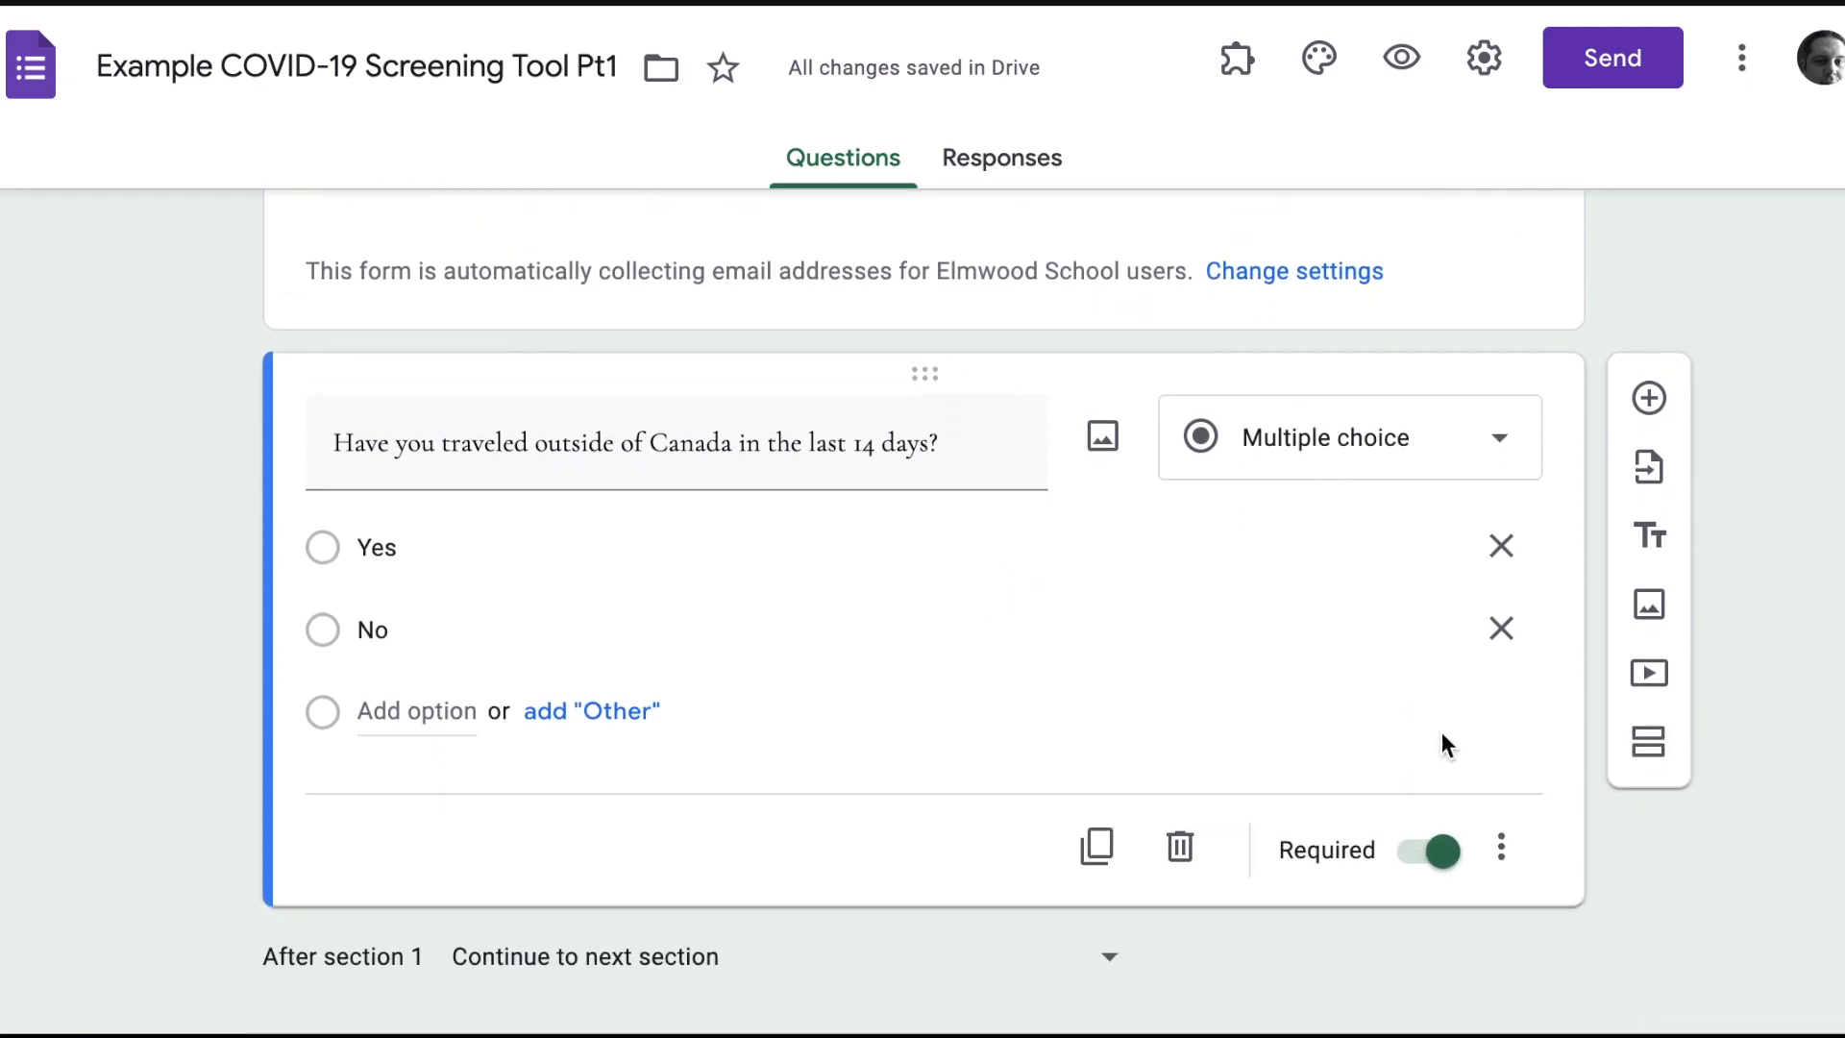
# Step: Add a new section after the travel question and title it "You may not come to school."
pyautogui.click(1654, 762)
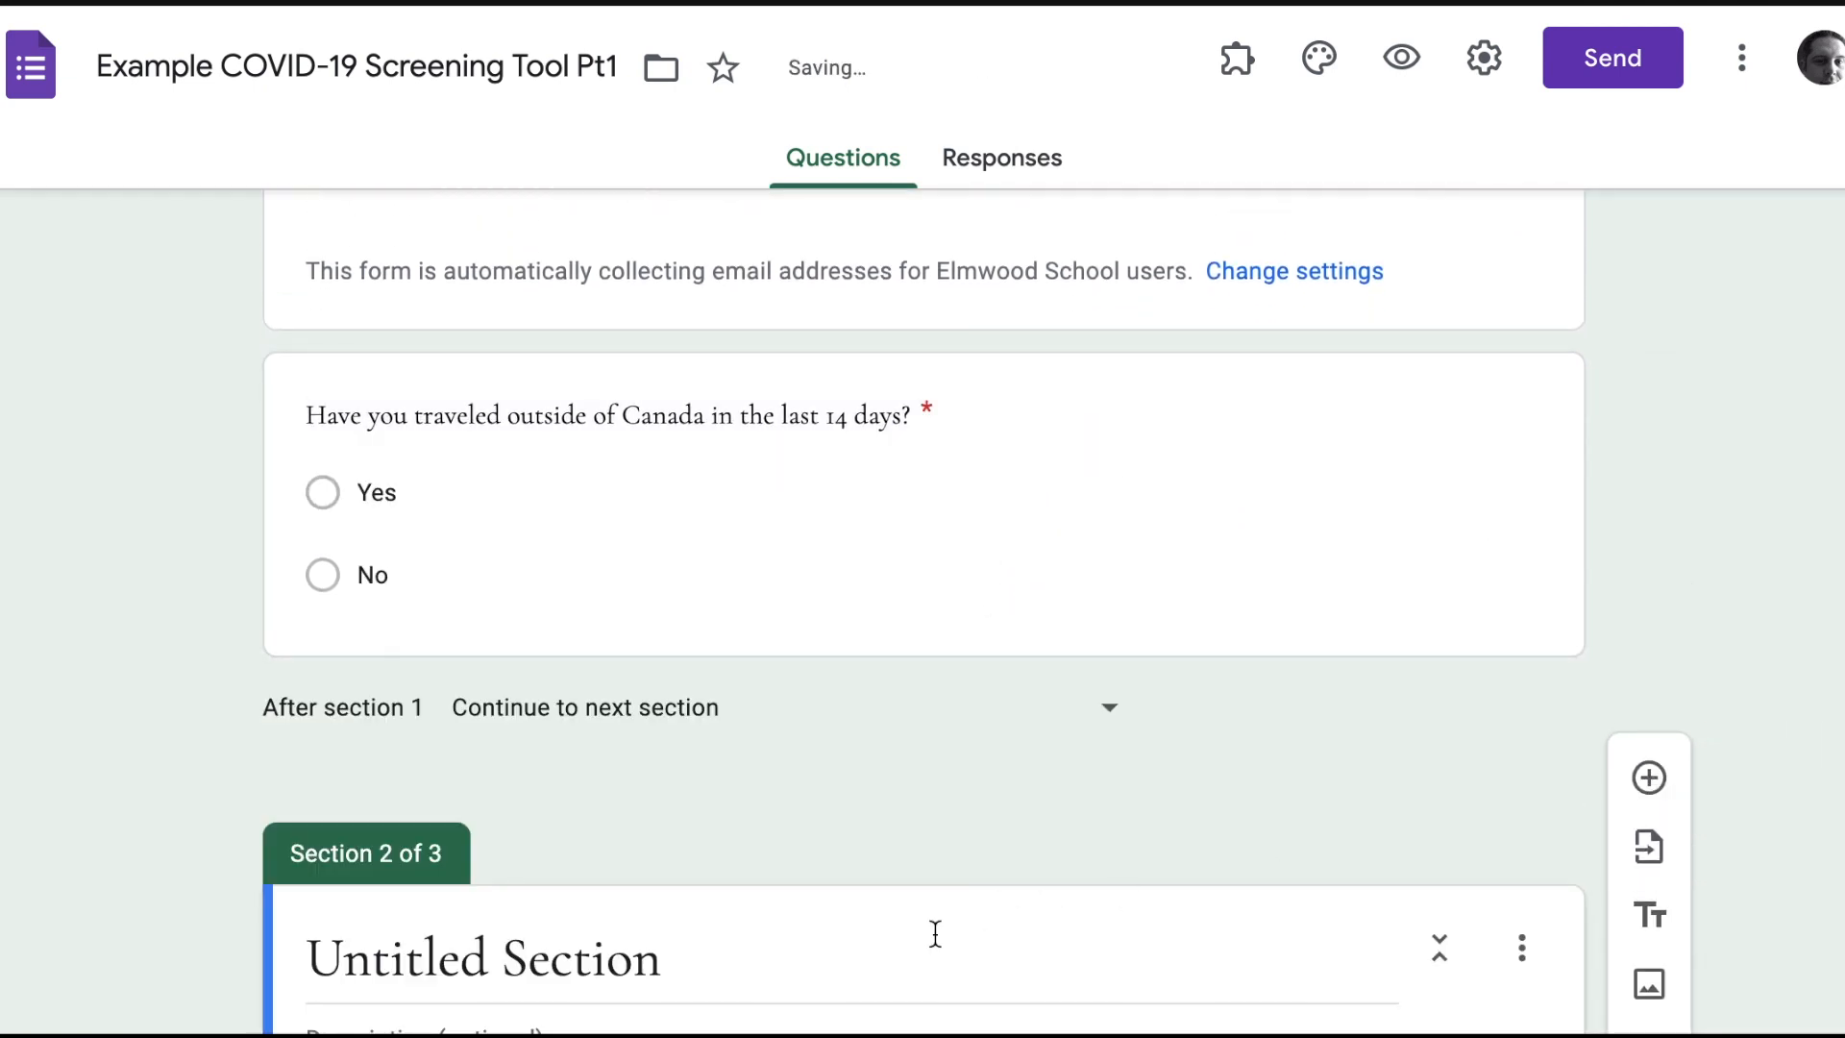
pyautogui.click(912, 953)
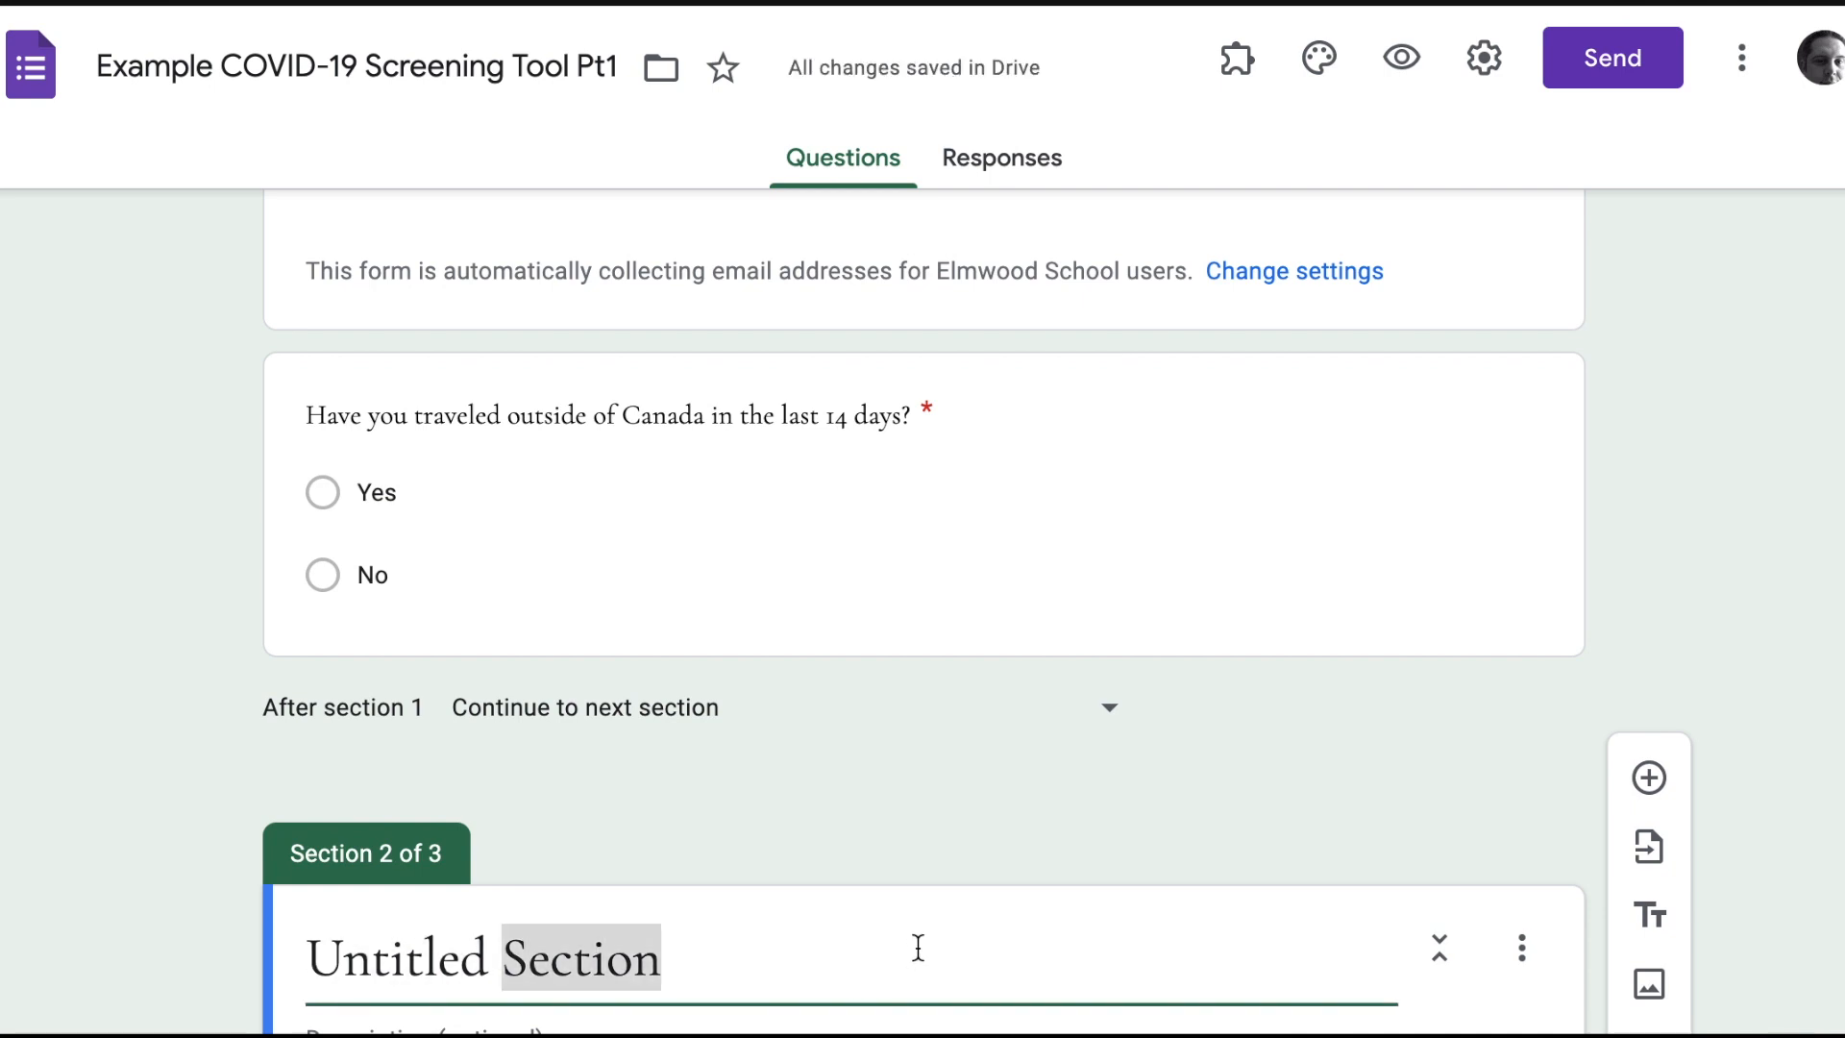
pyautogui.tripleClick(913, 953)
pyautogui.write('You may n')
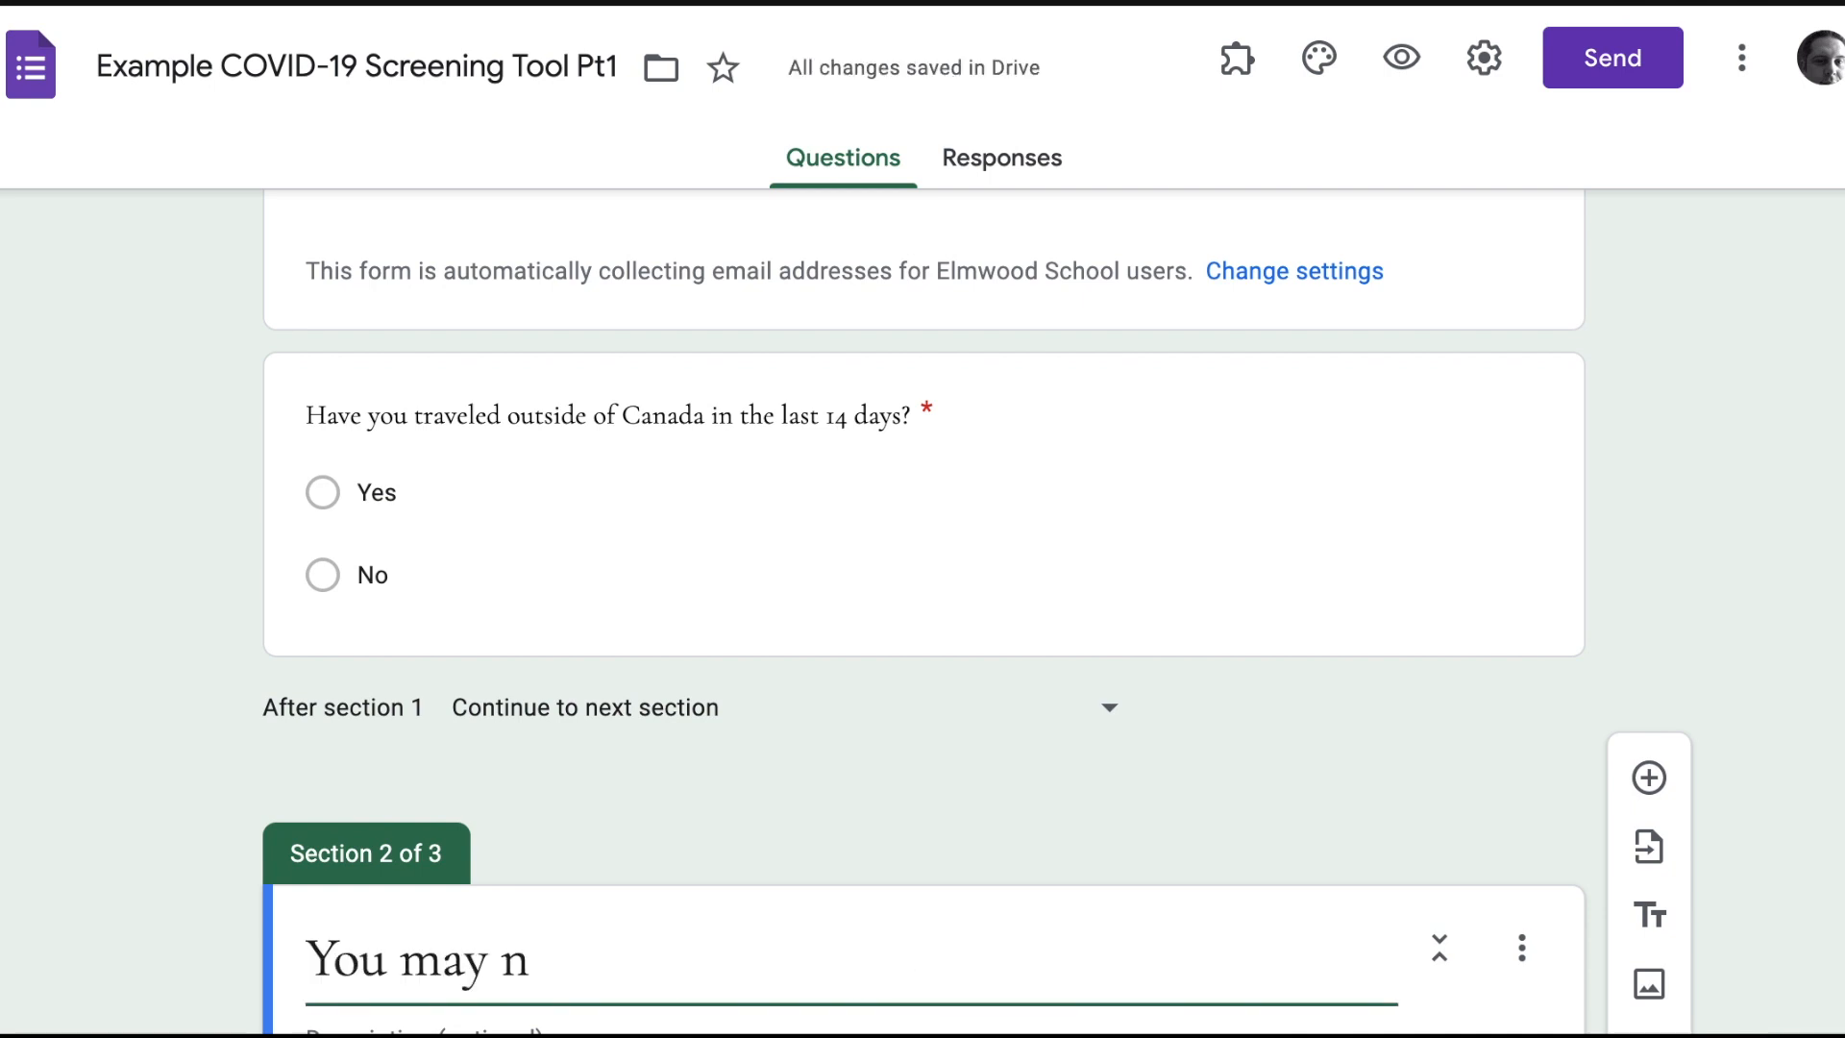
pyautogui.write('ot come to school.')
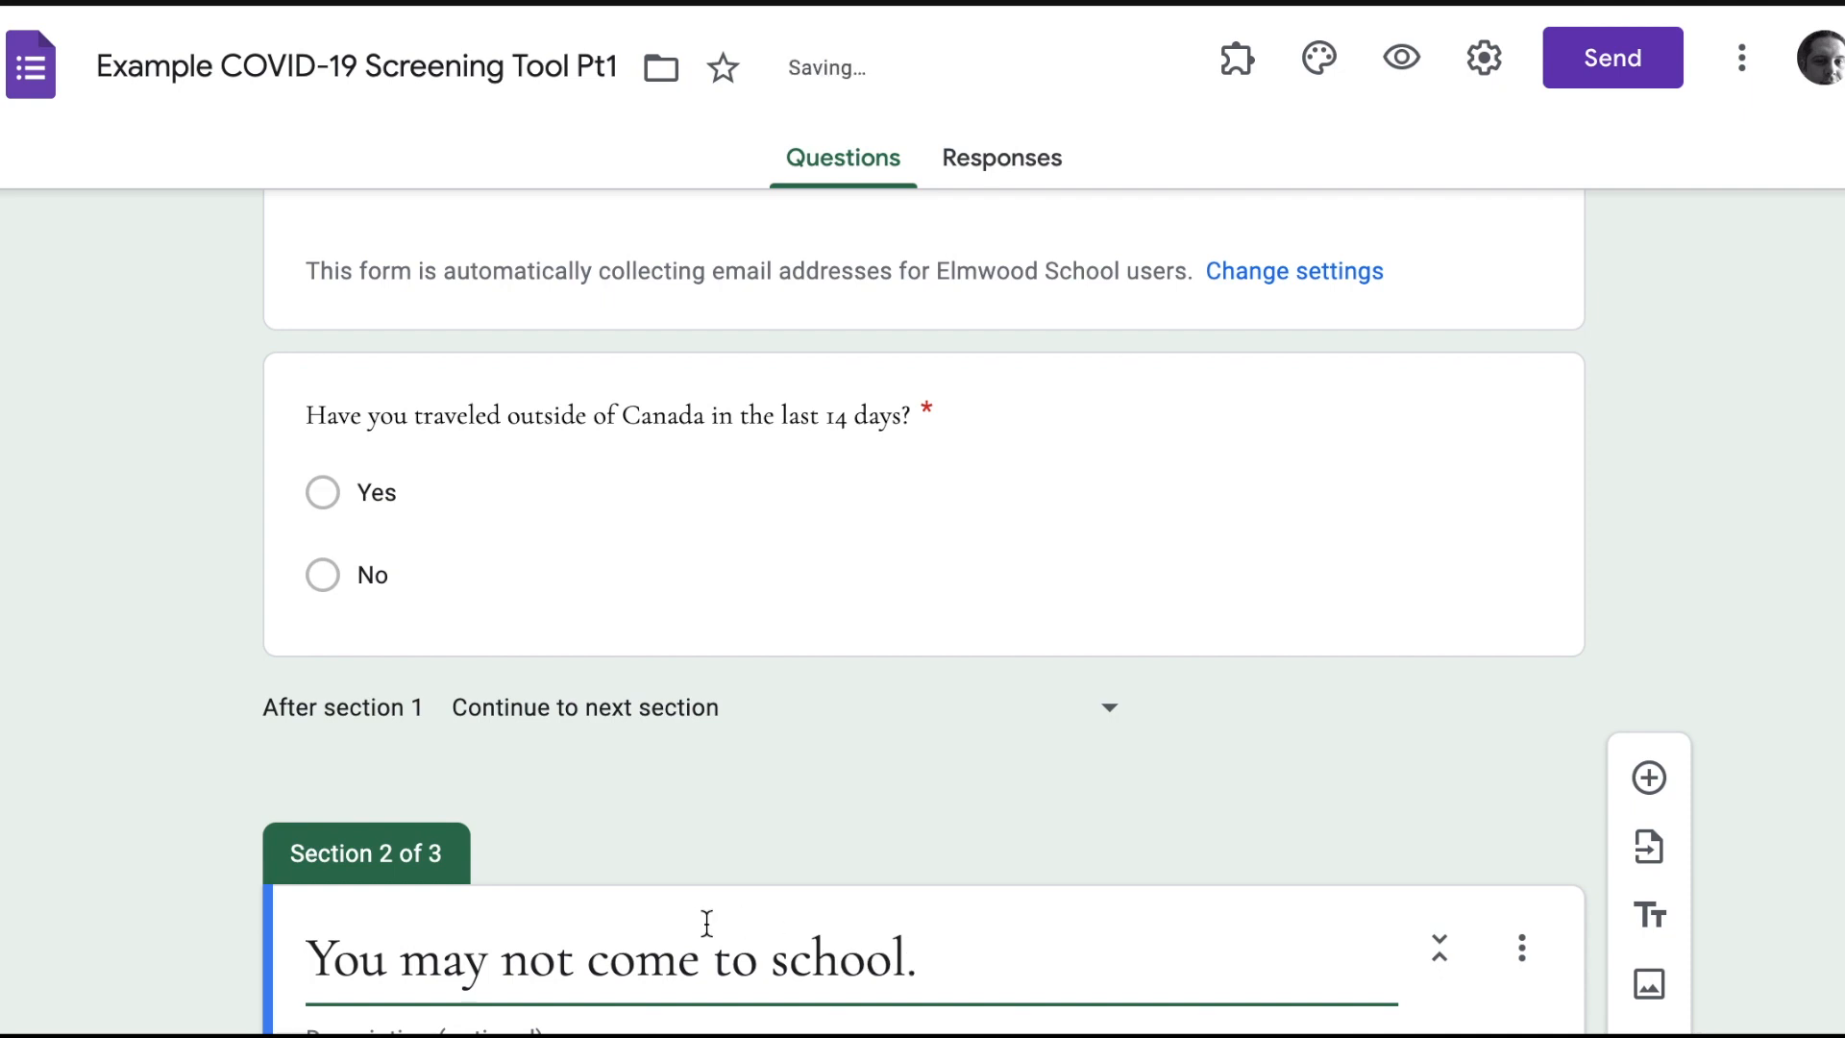
pyautogui.click(594, 1014)
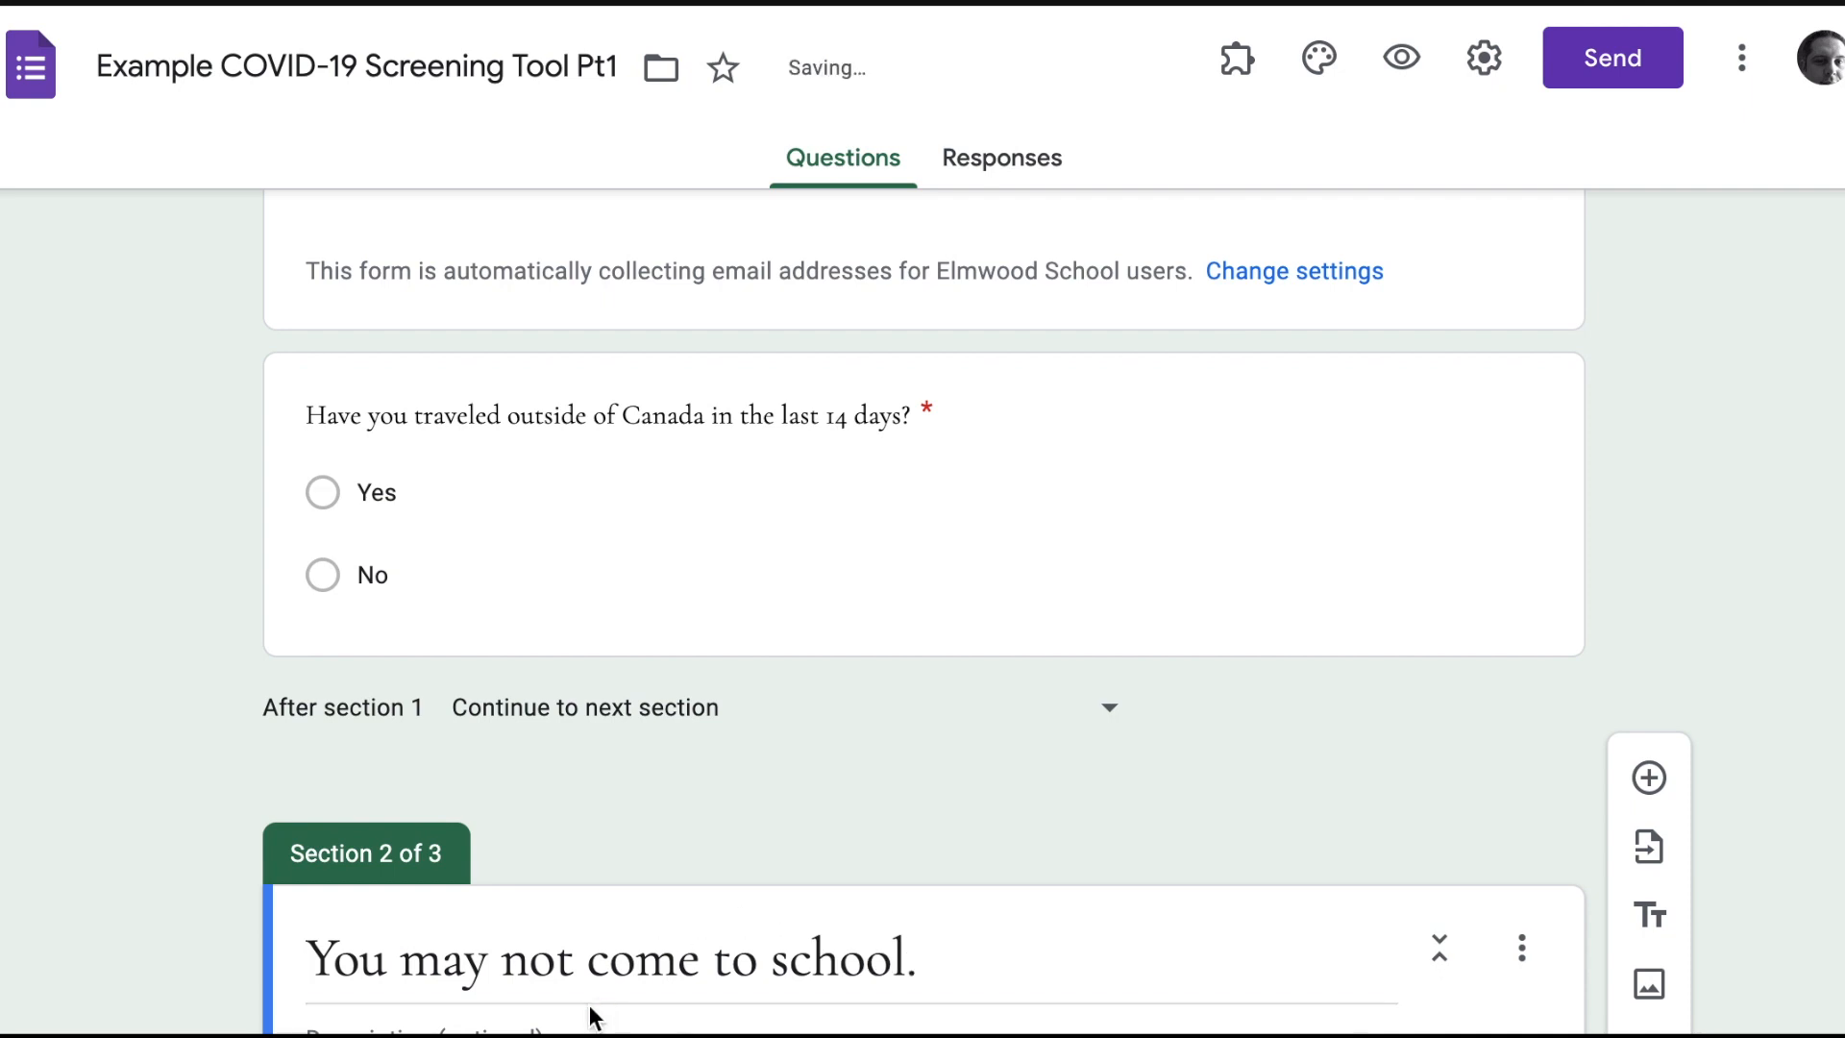
pyautogui.click(506, 1026)
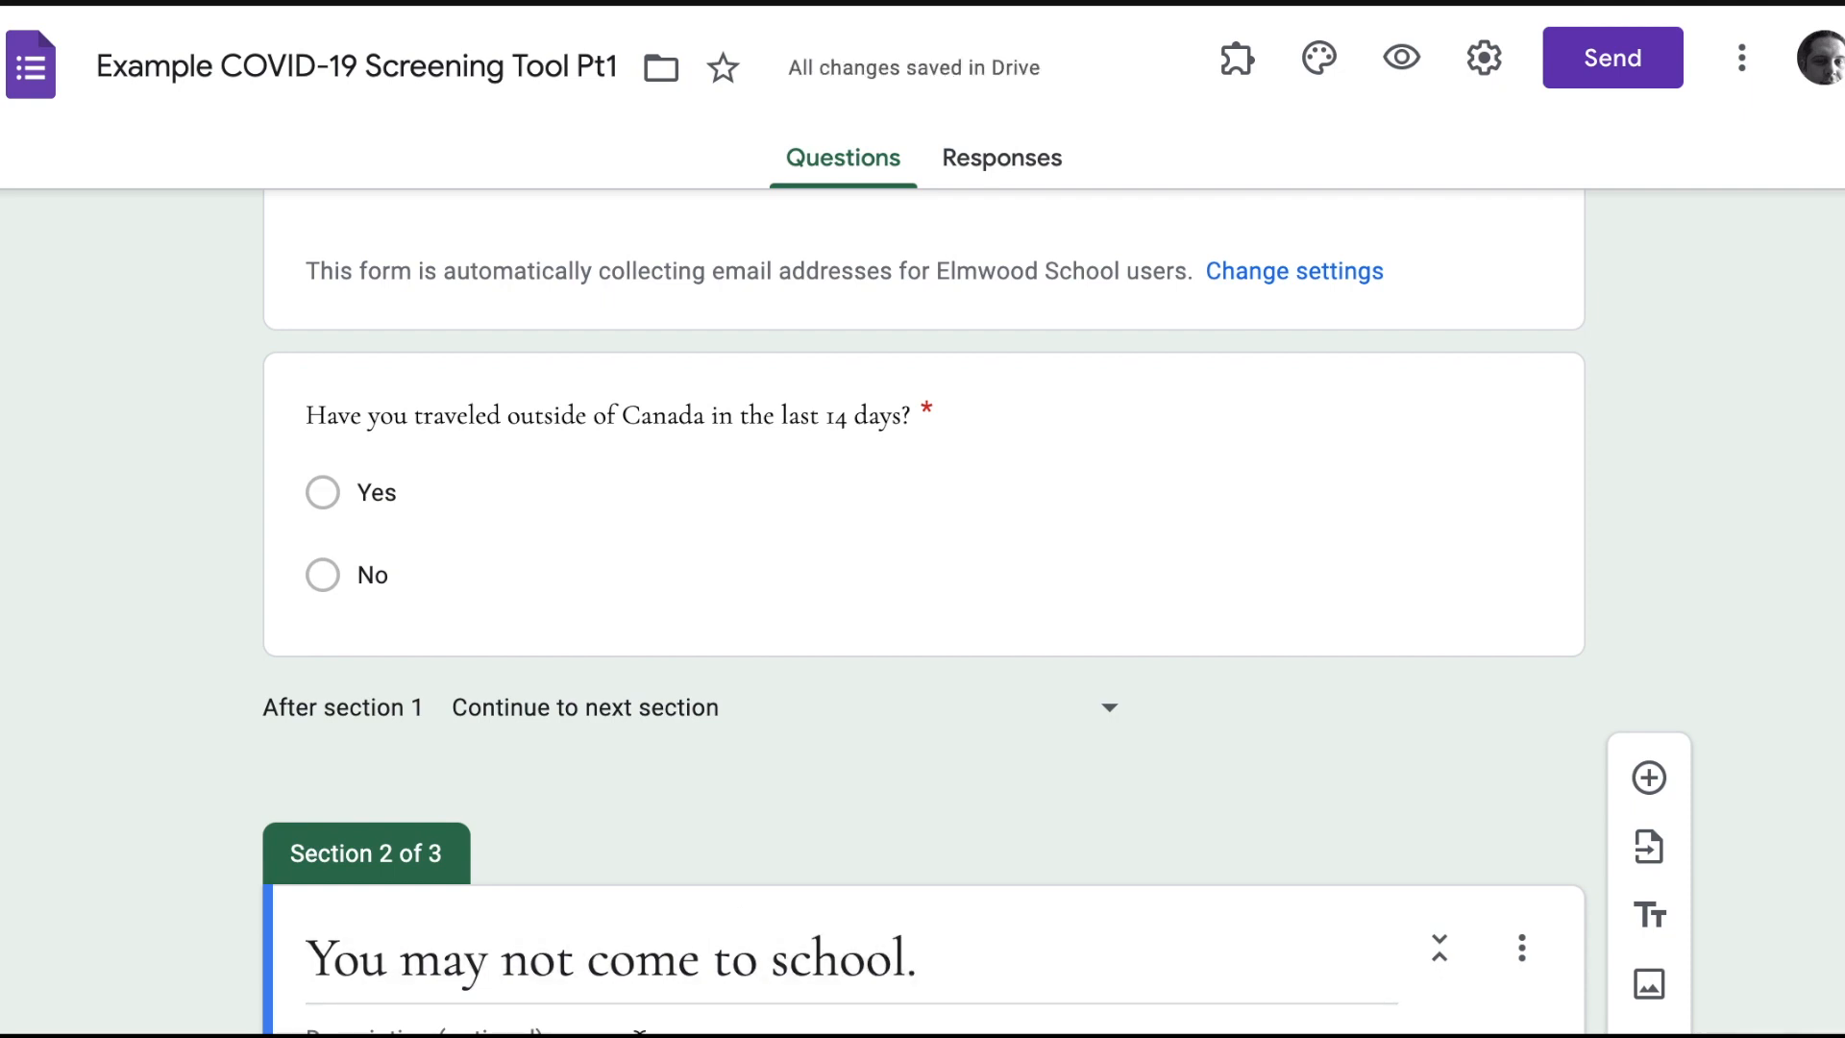
# Step: Enable "Go to section based on answer" for the question about travel outside Canada
pyautogui.click(503, 576)
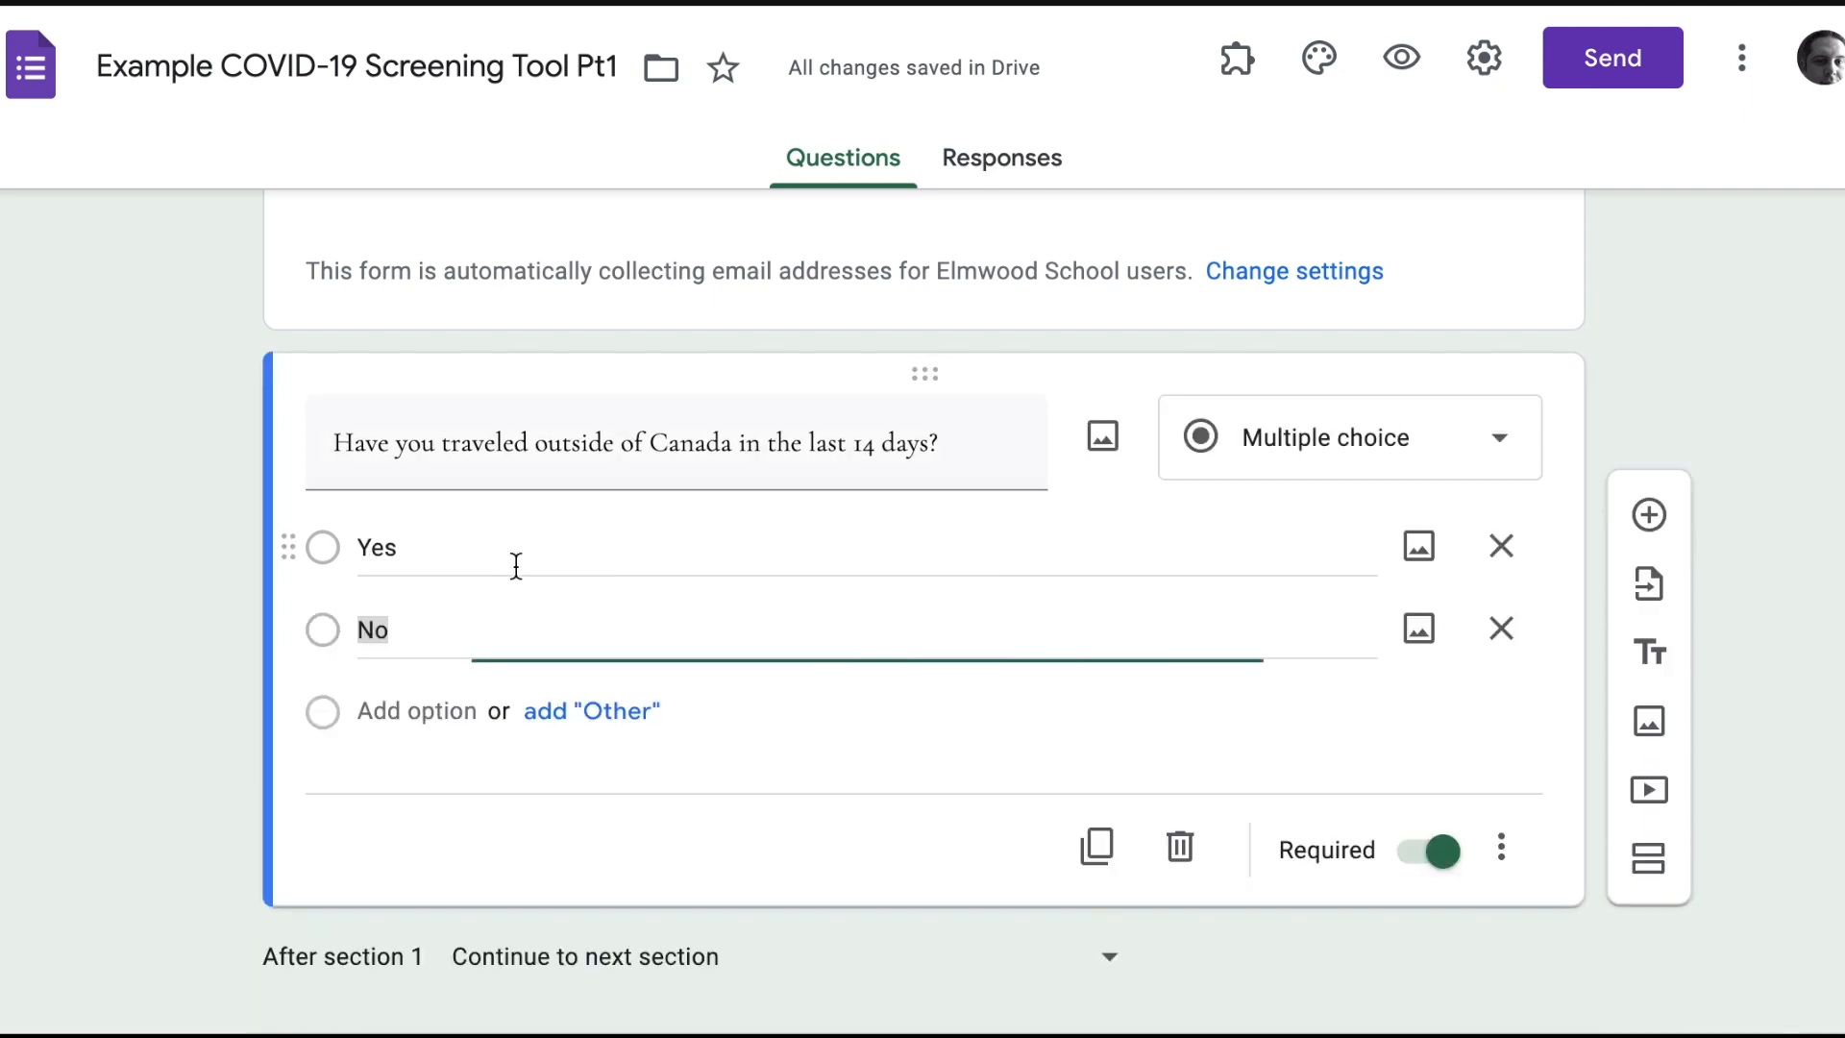
pyautogui.click(1511, 844)
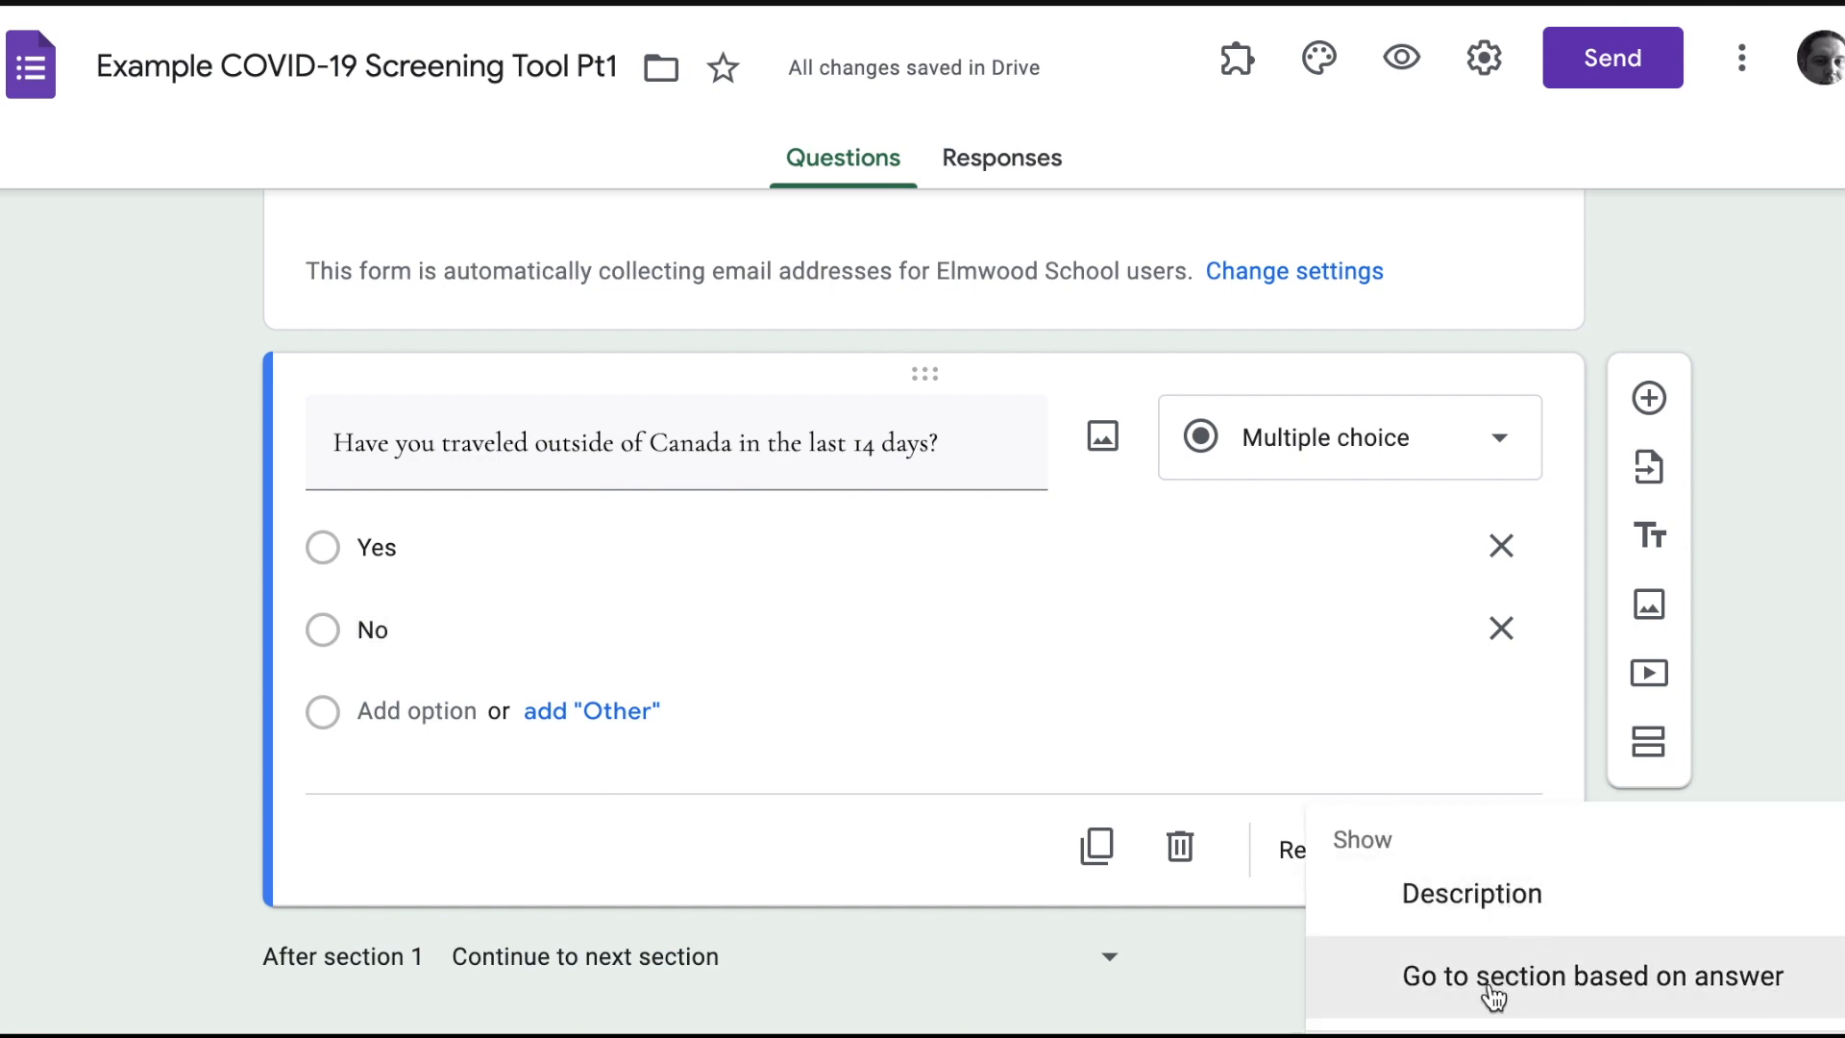
pyautogui.click(1600, 1000)
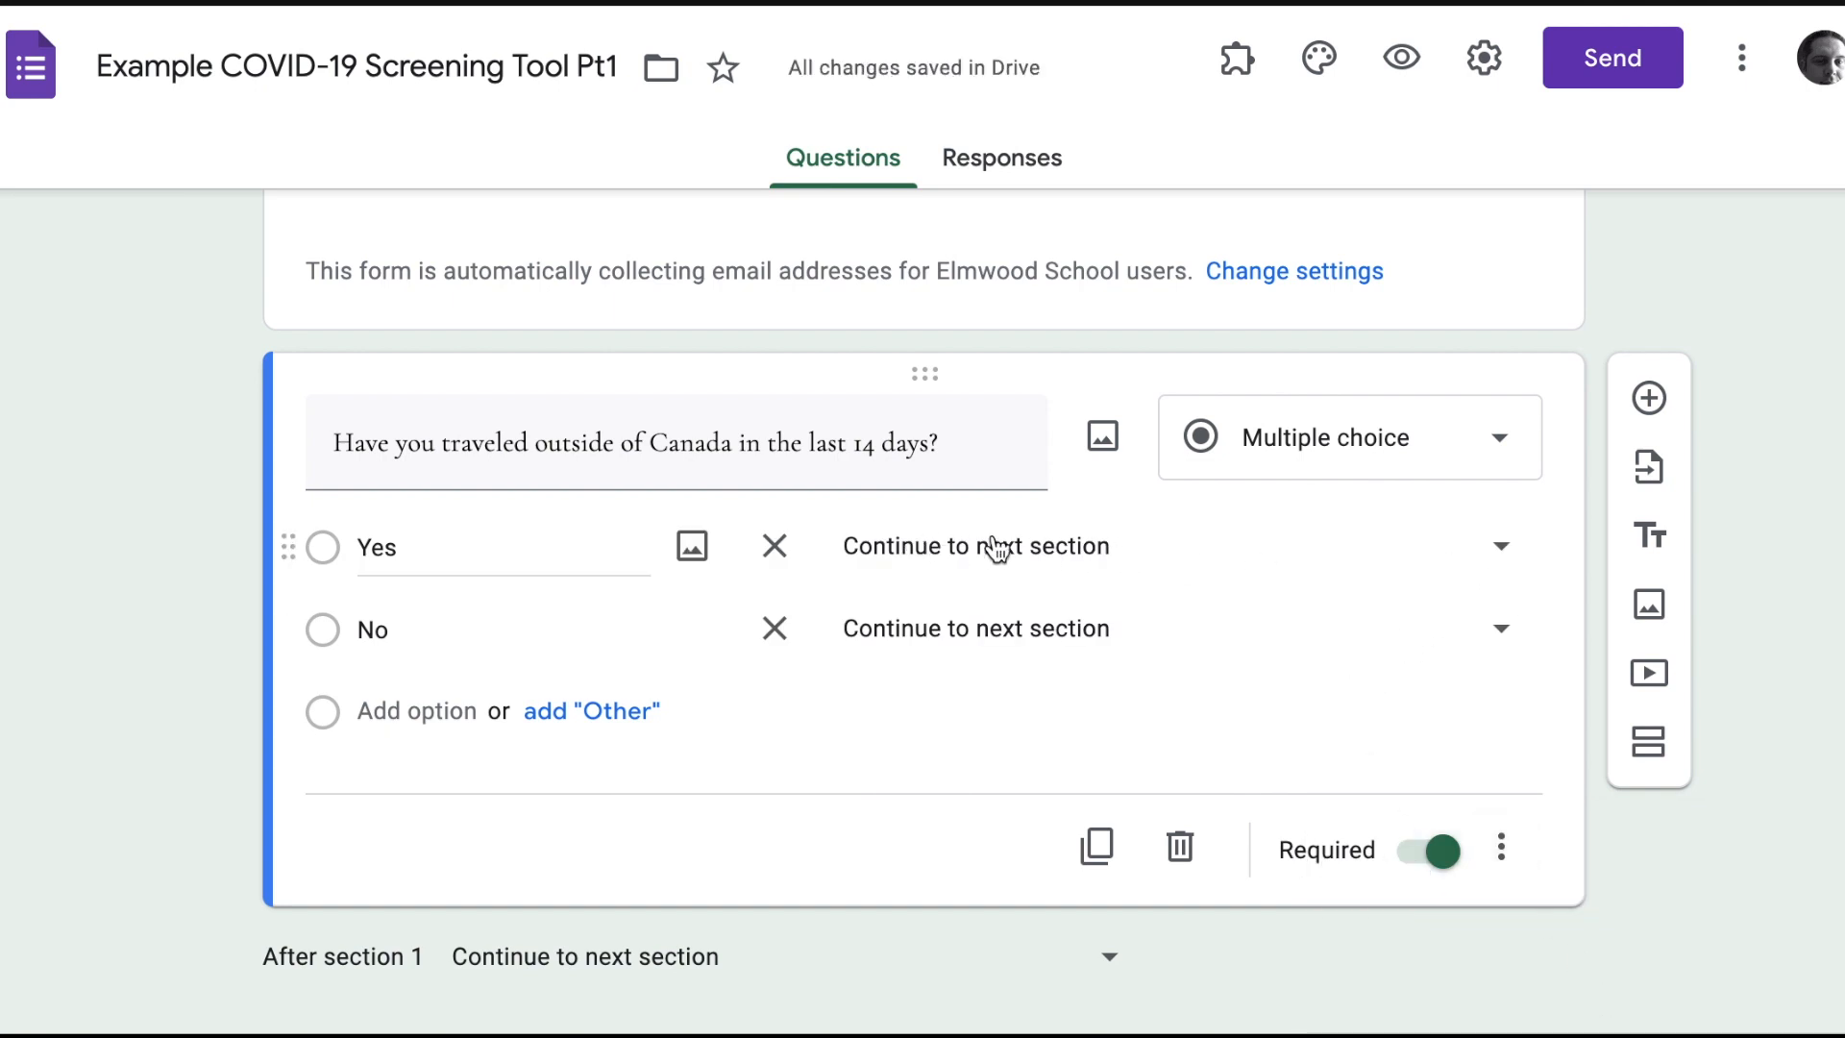
# Step: Route the travel question's Yes answer to section 2 (You may not come to school.) and No to section 3 (Physical Contact)
pyautogui.click(1078, 551)
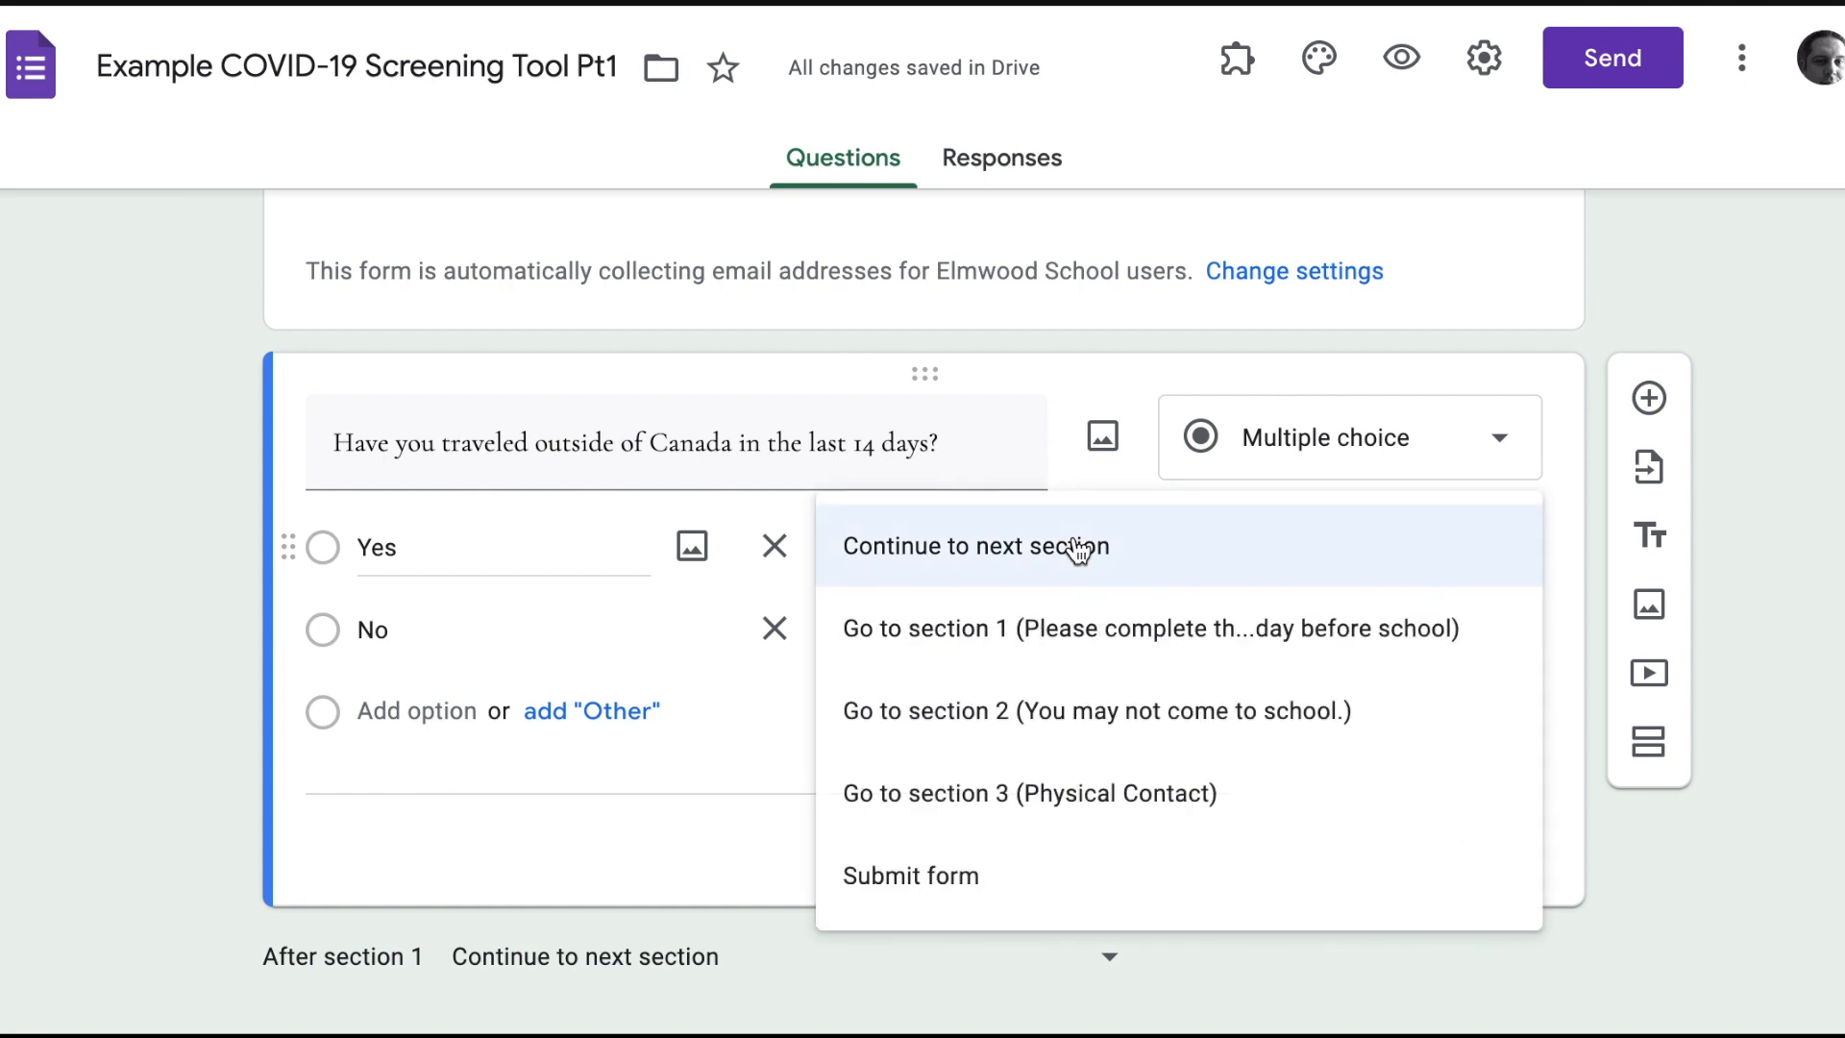
pyautogui.click(1094, 716)
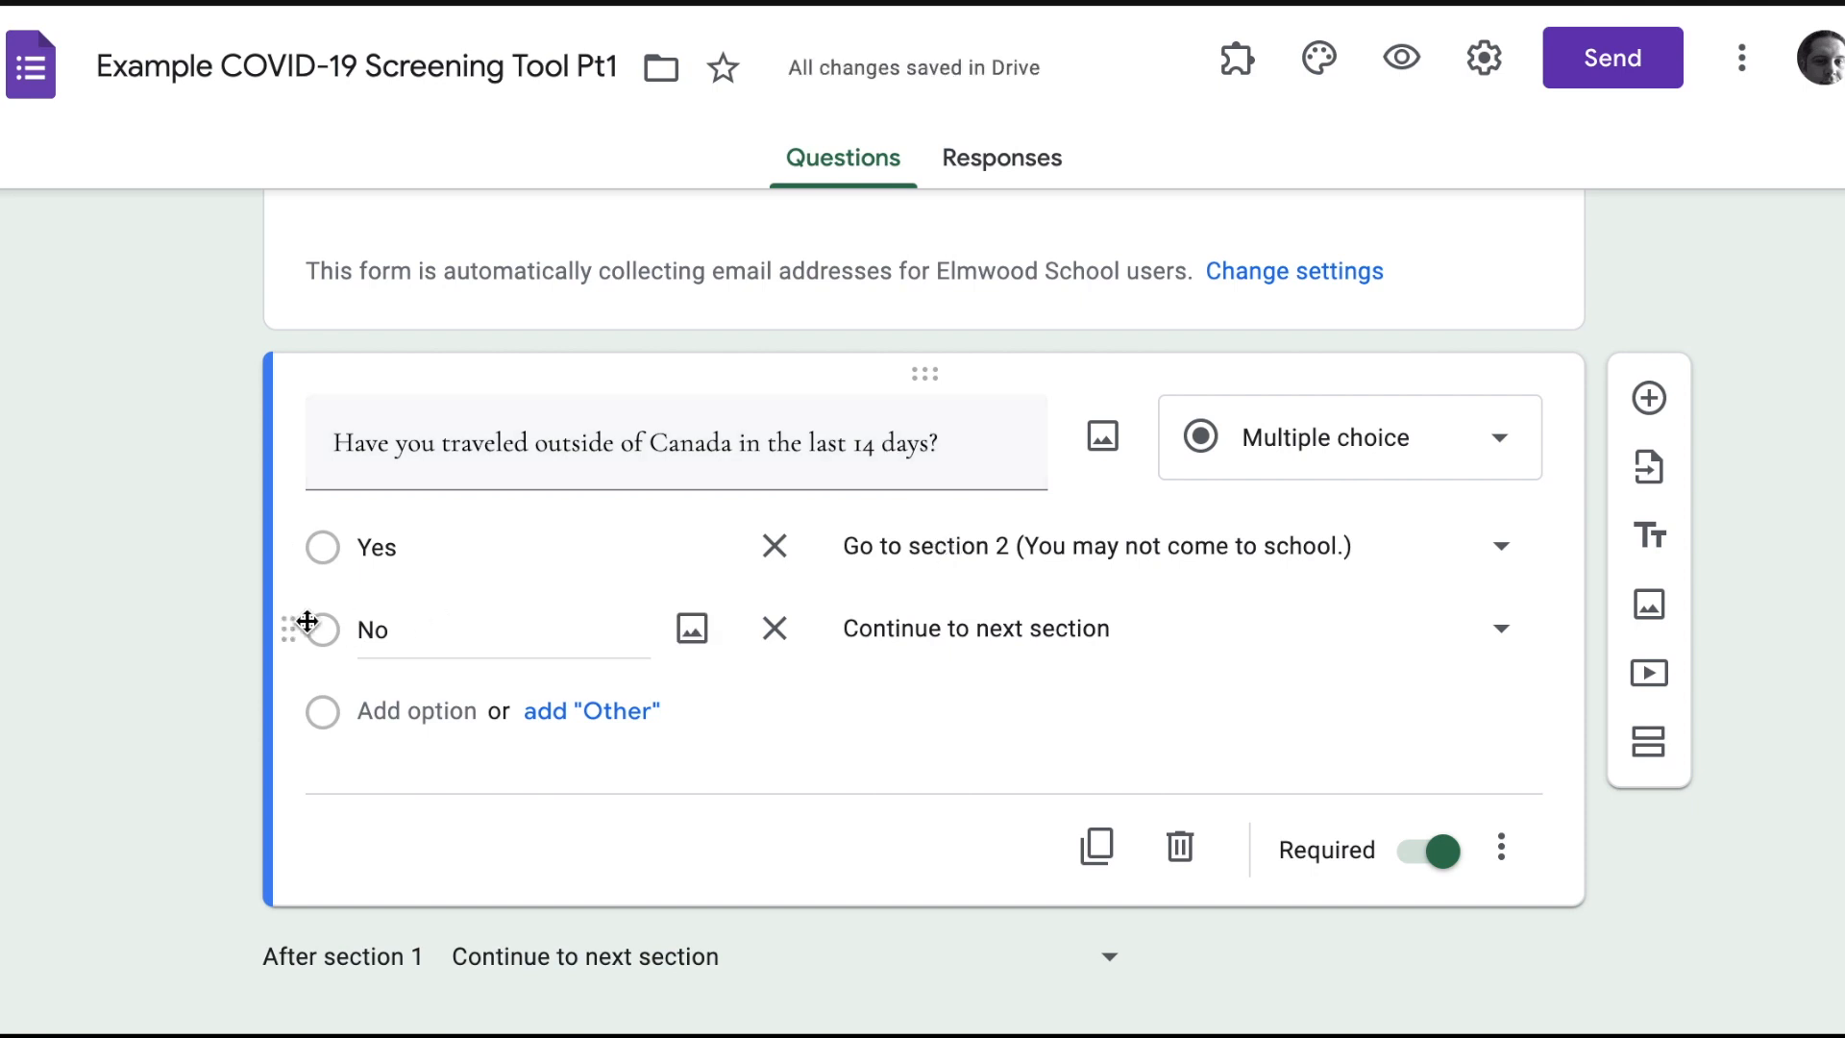
pyautogui.click(989, 627)
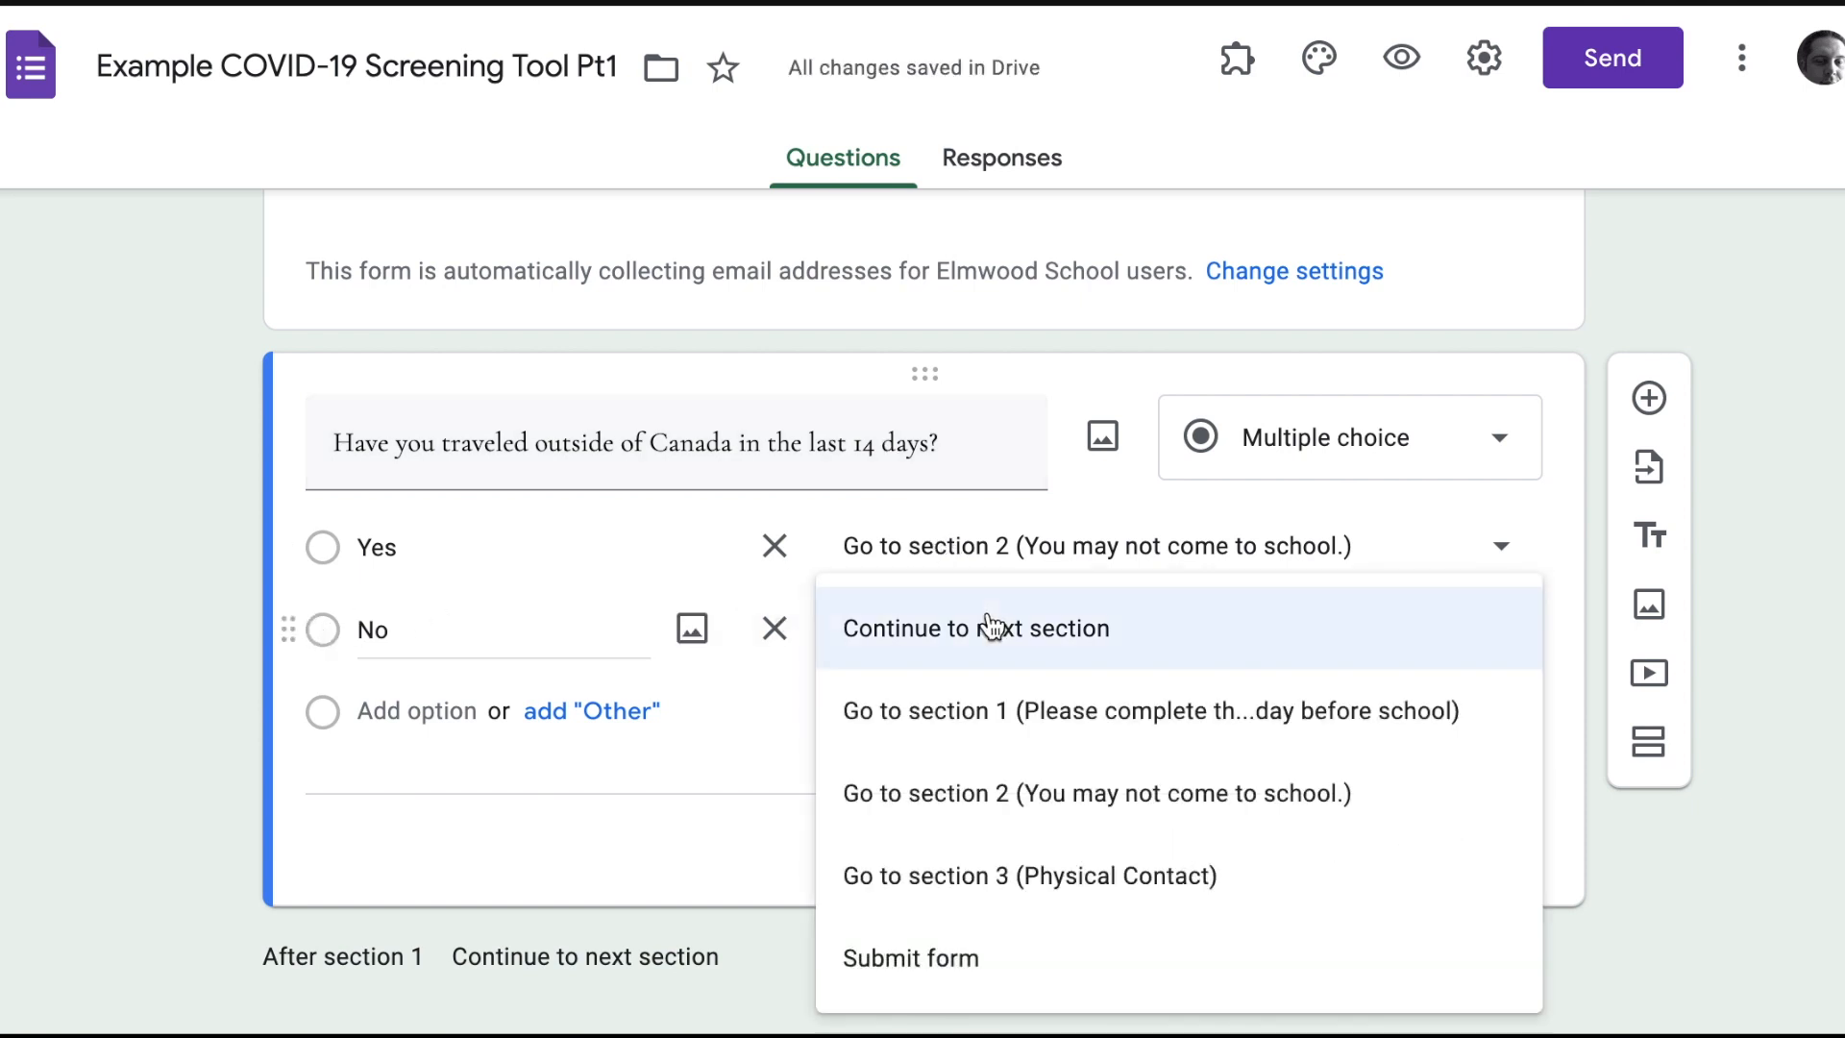
pyautogui.click(1057, 877)
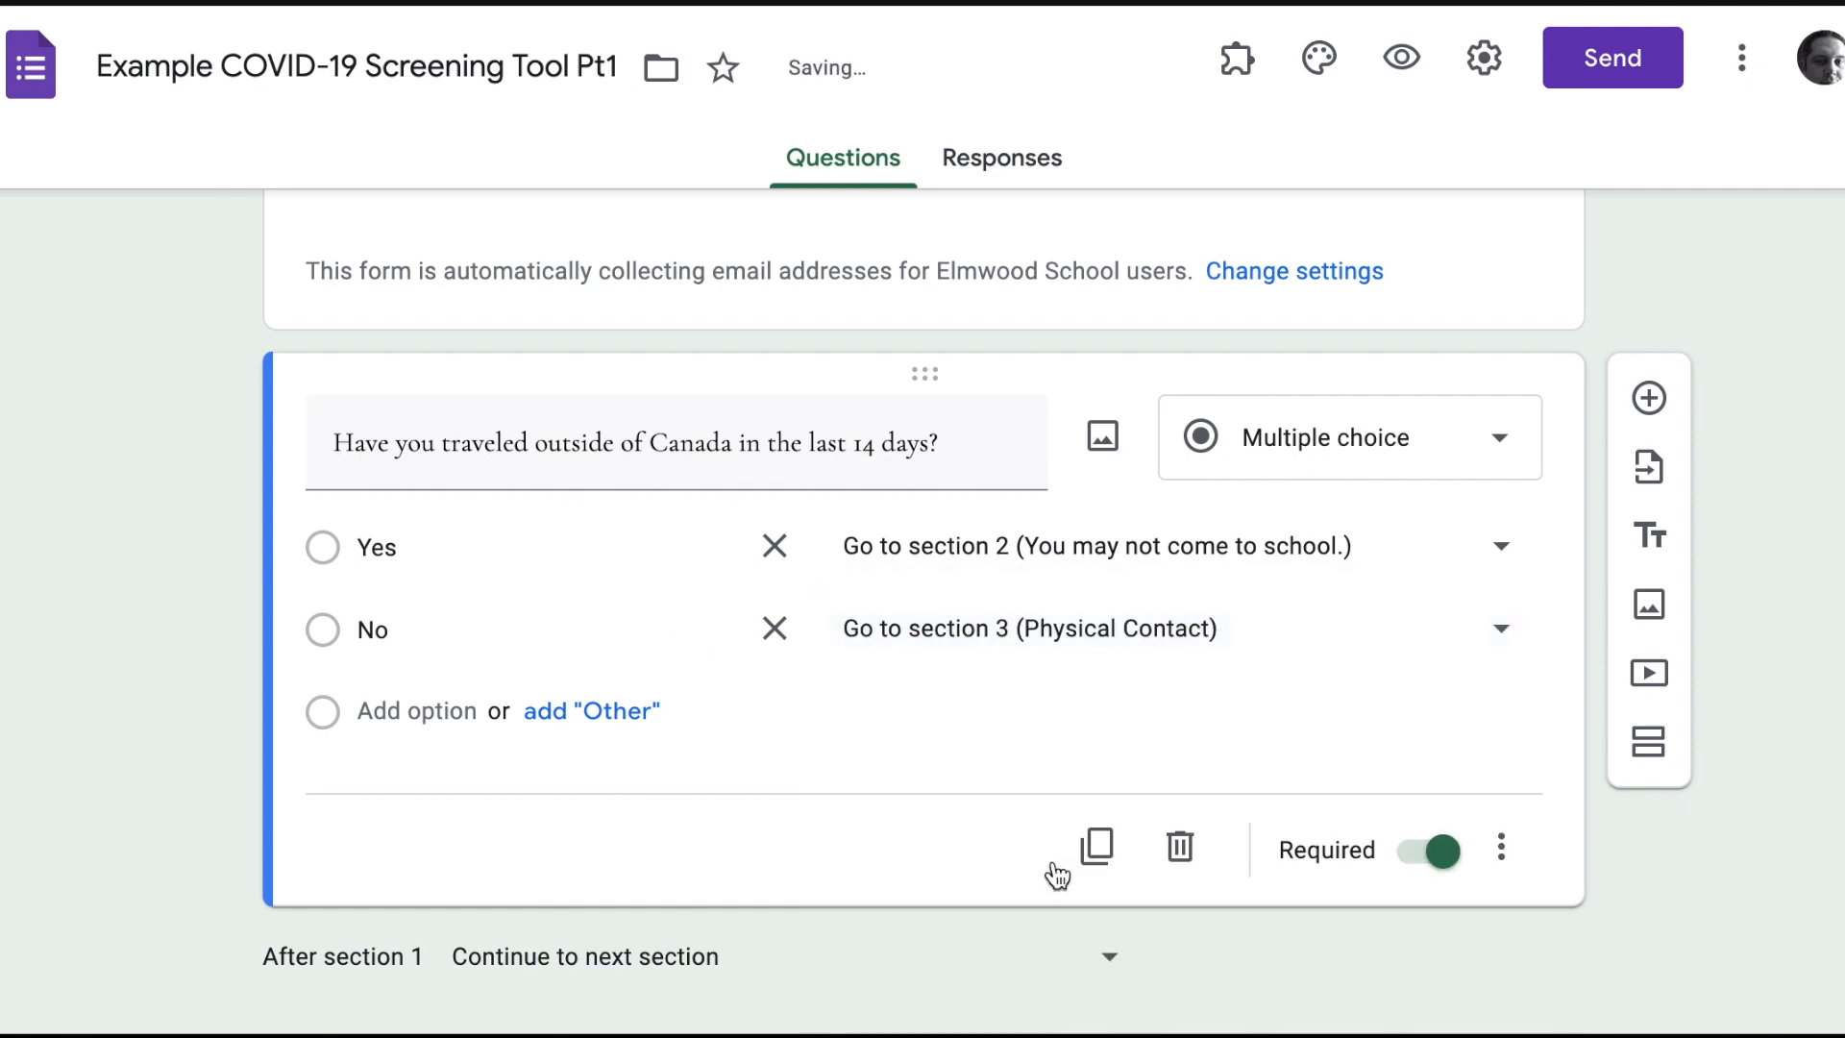
# Step: Preview the form, test the Yes answer to the travel question, and return to the first page
pyautogui.scroll(-1, 1057, 876)
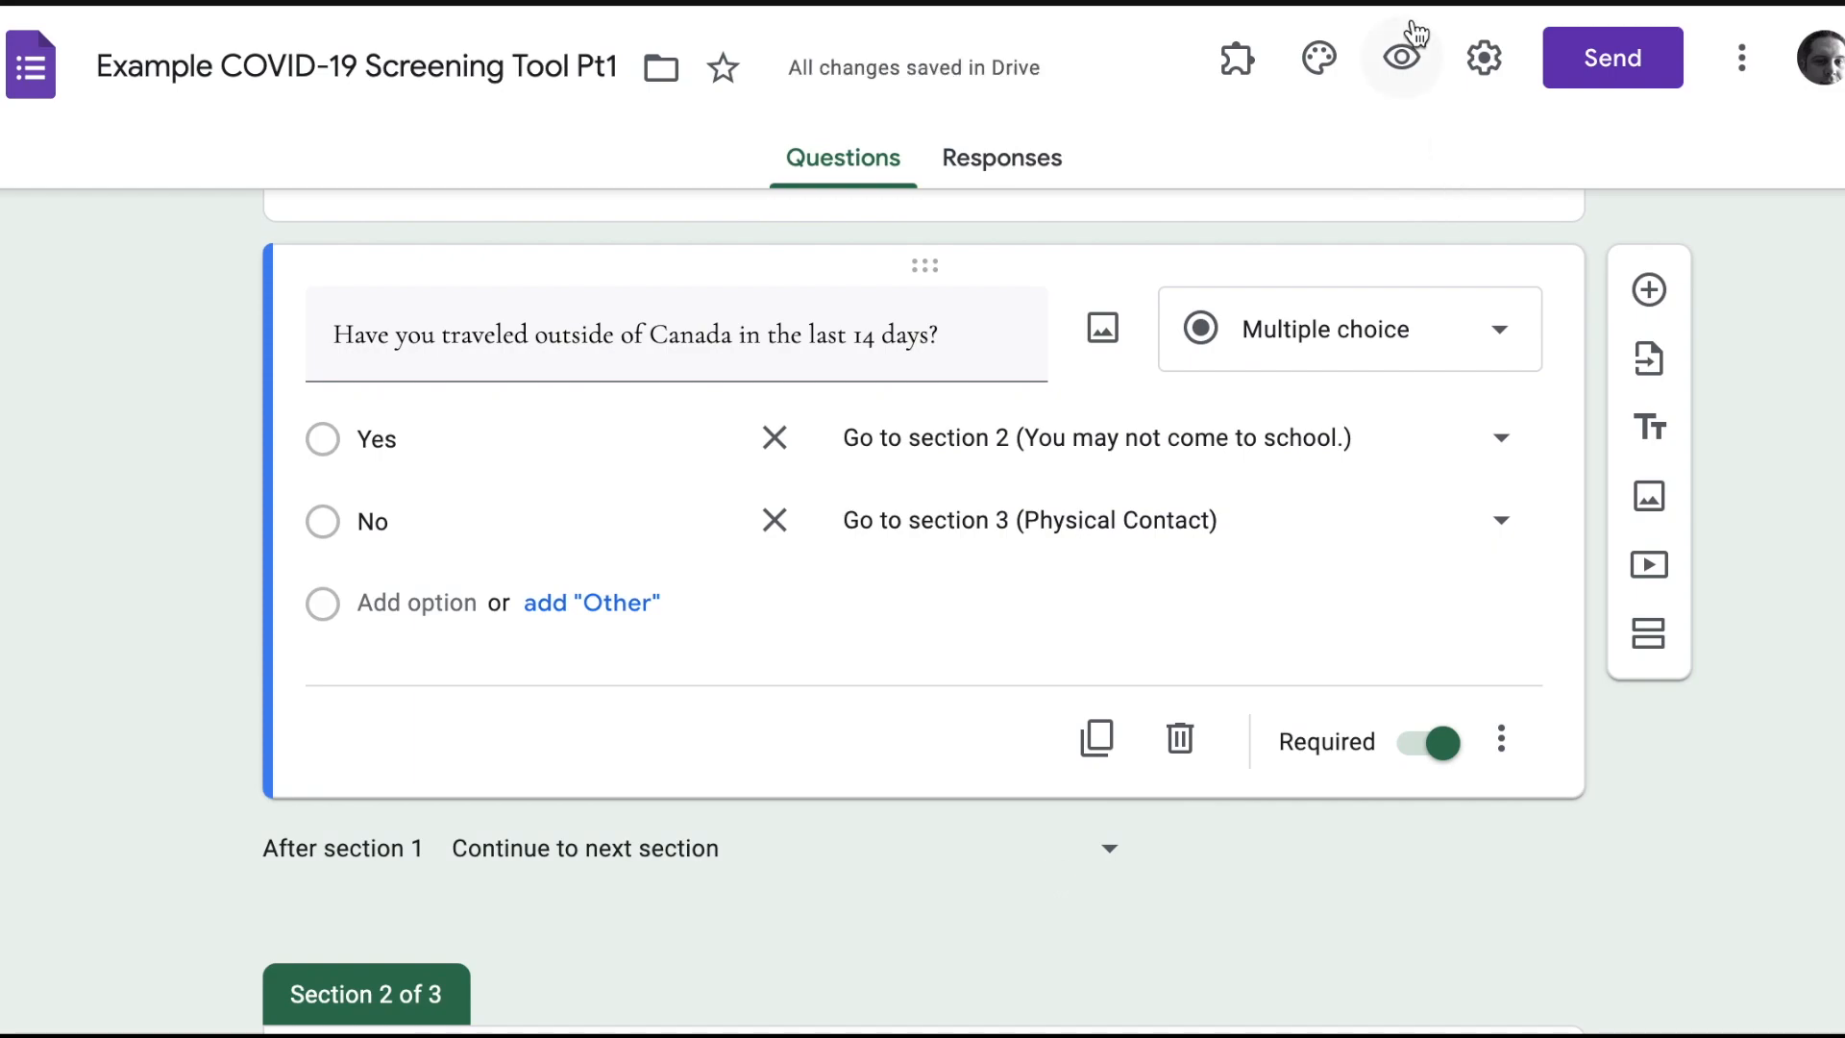
pyautogui.click(1403, 52)
pyautogui.scroll(-2, 709, 606)
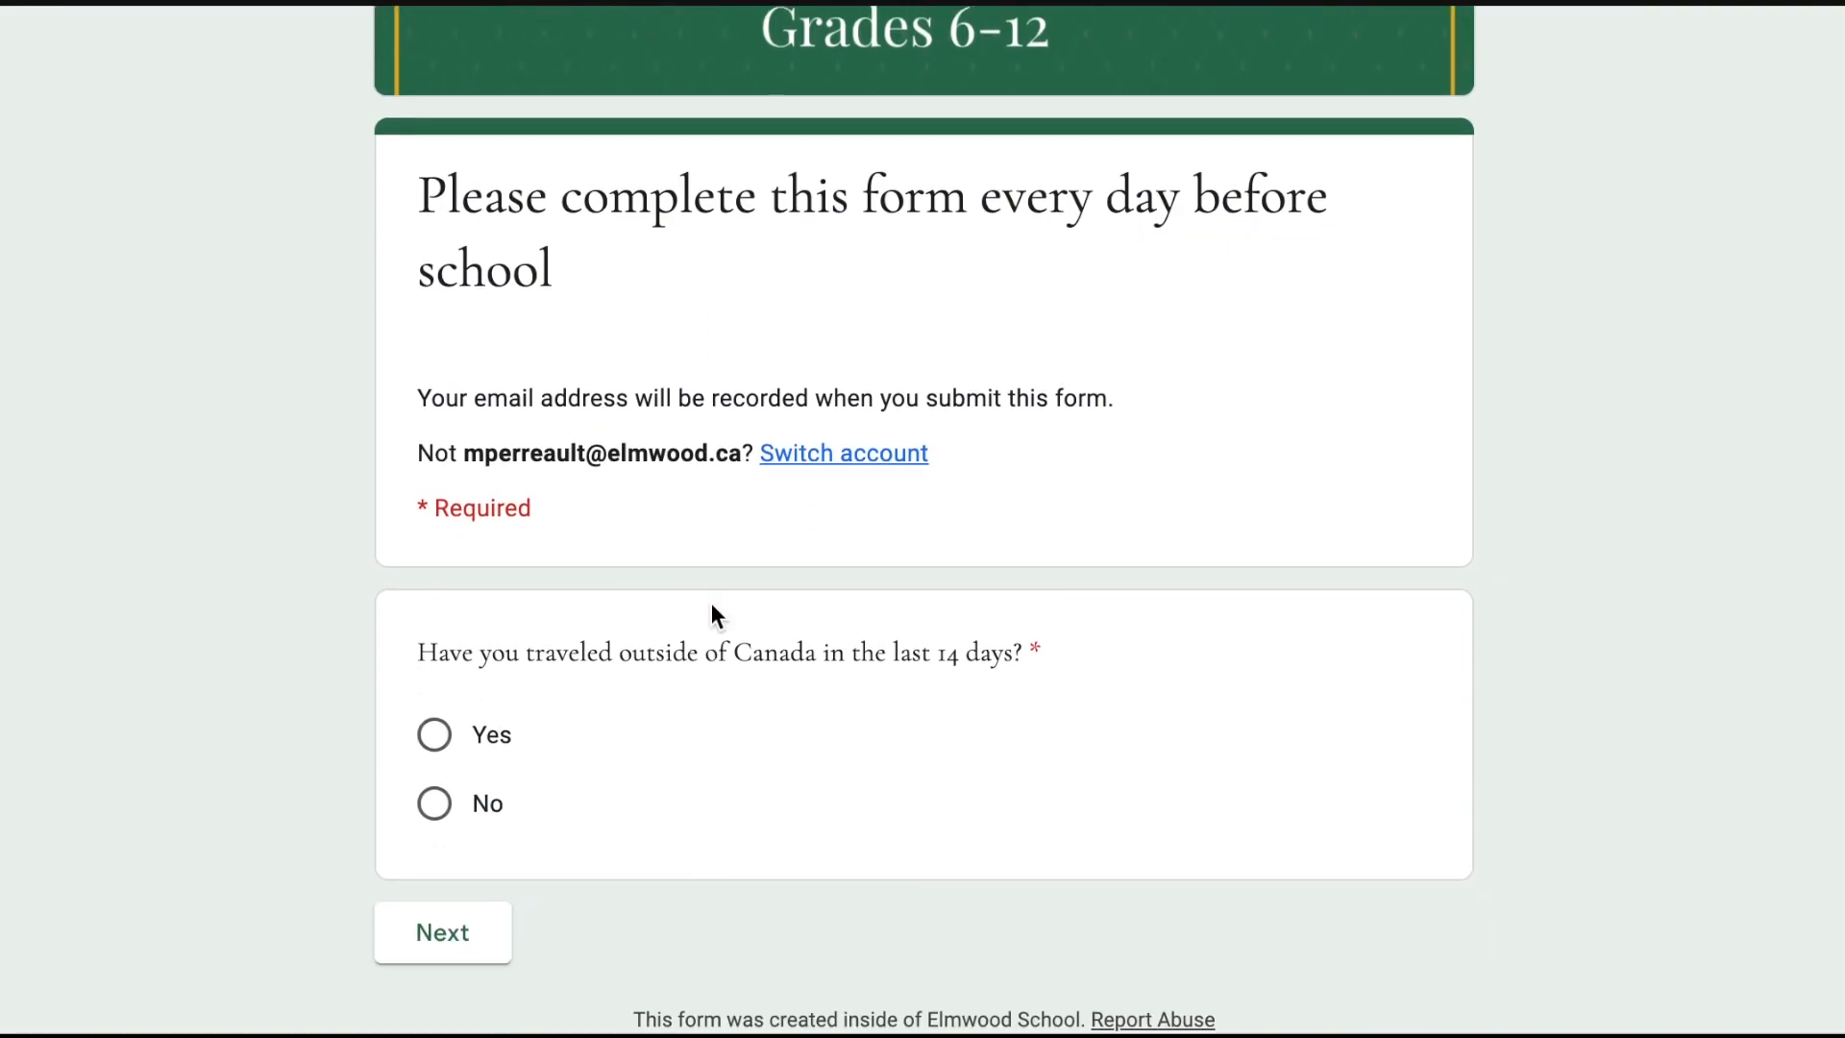
pyautogui.doubleClick(479, 451)
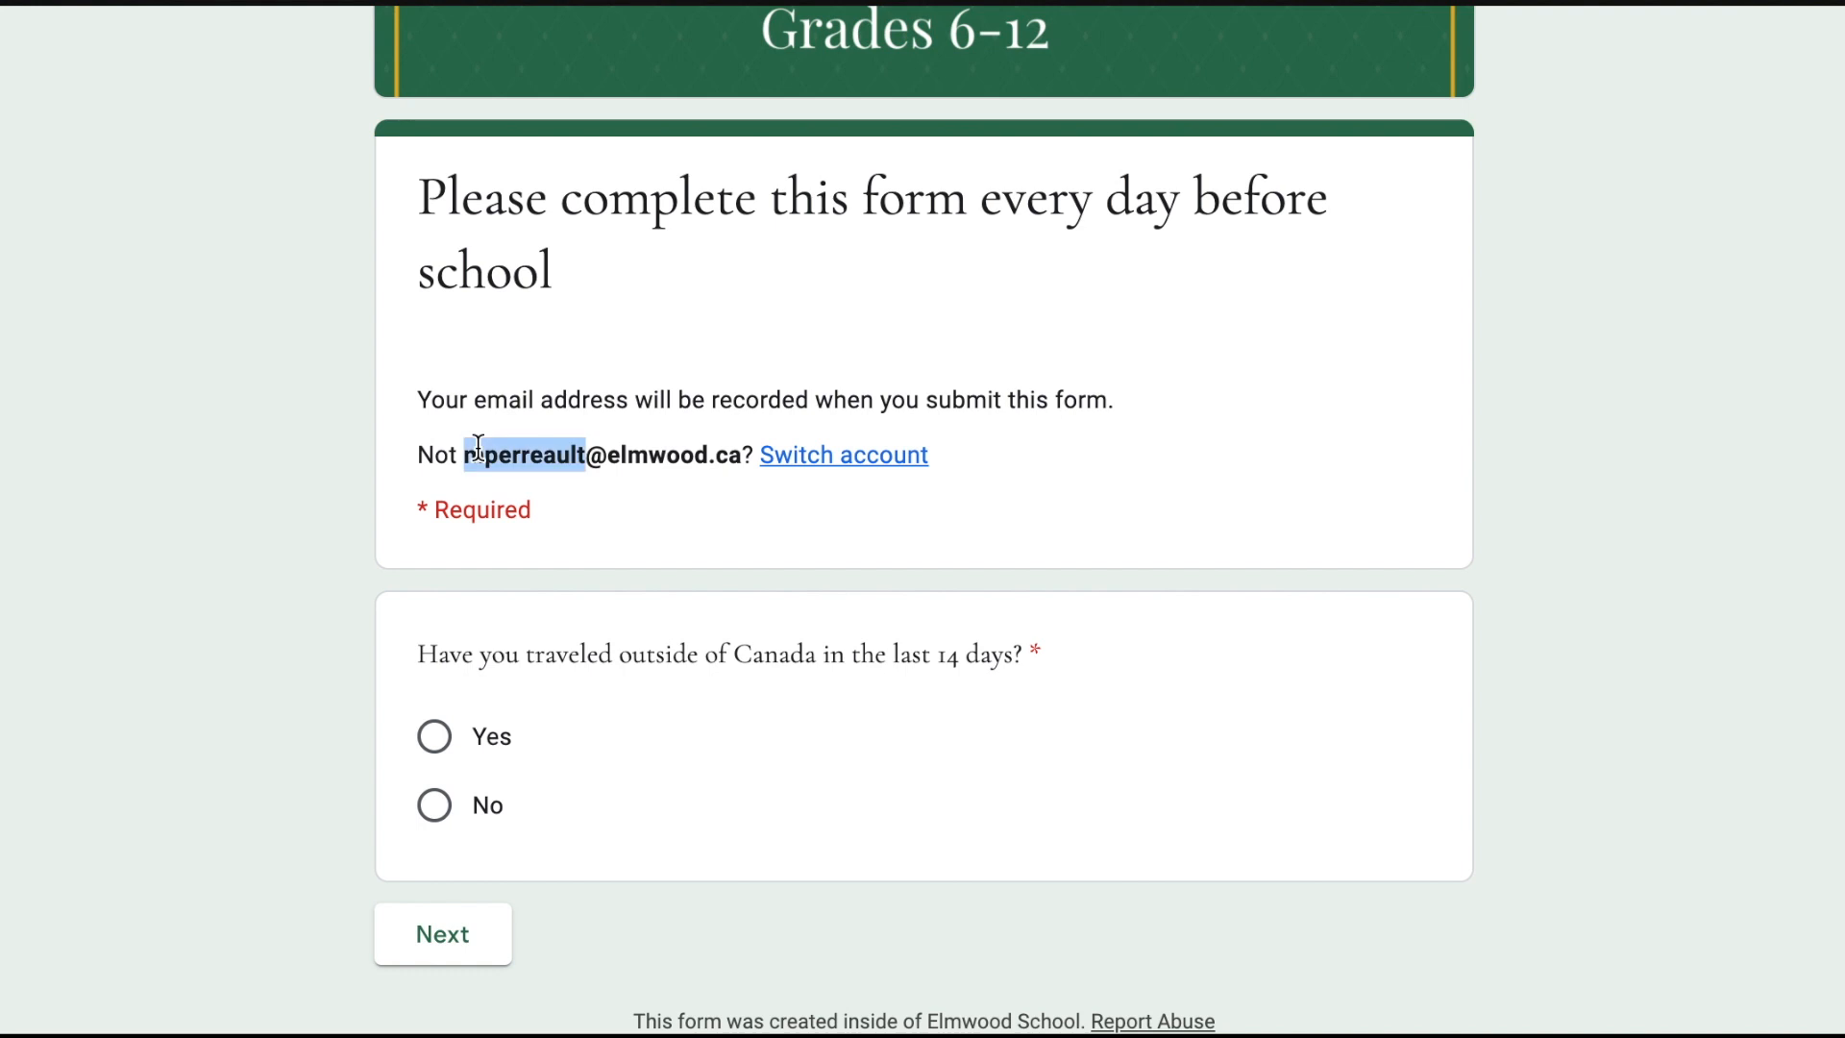
pyautogui.click(432, 738)
pyautogui.click(438, 930)
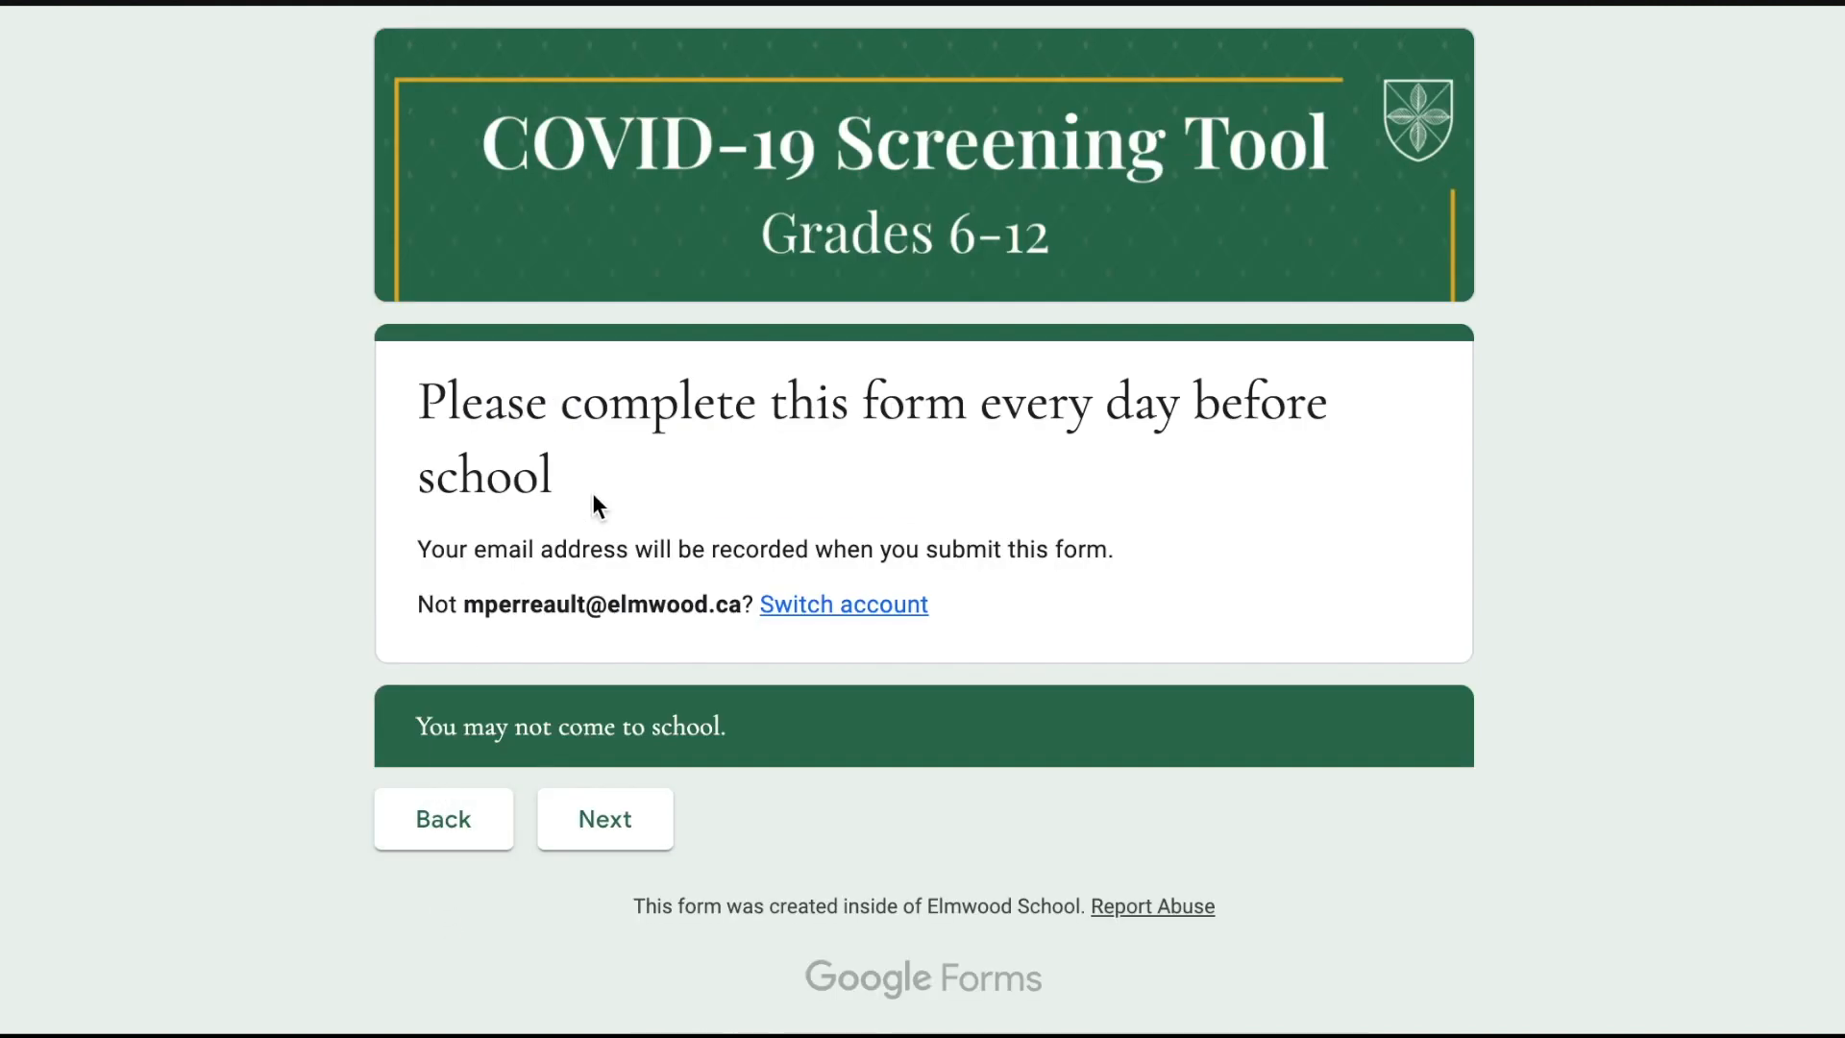
pyautogui.hscroll(-5, 593, 496)
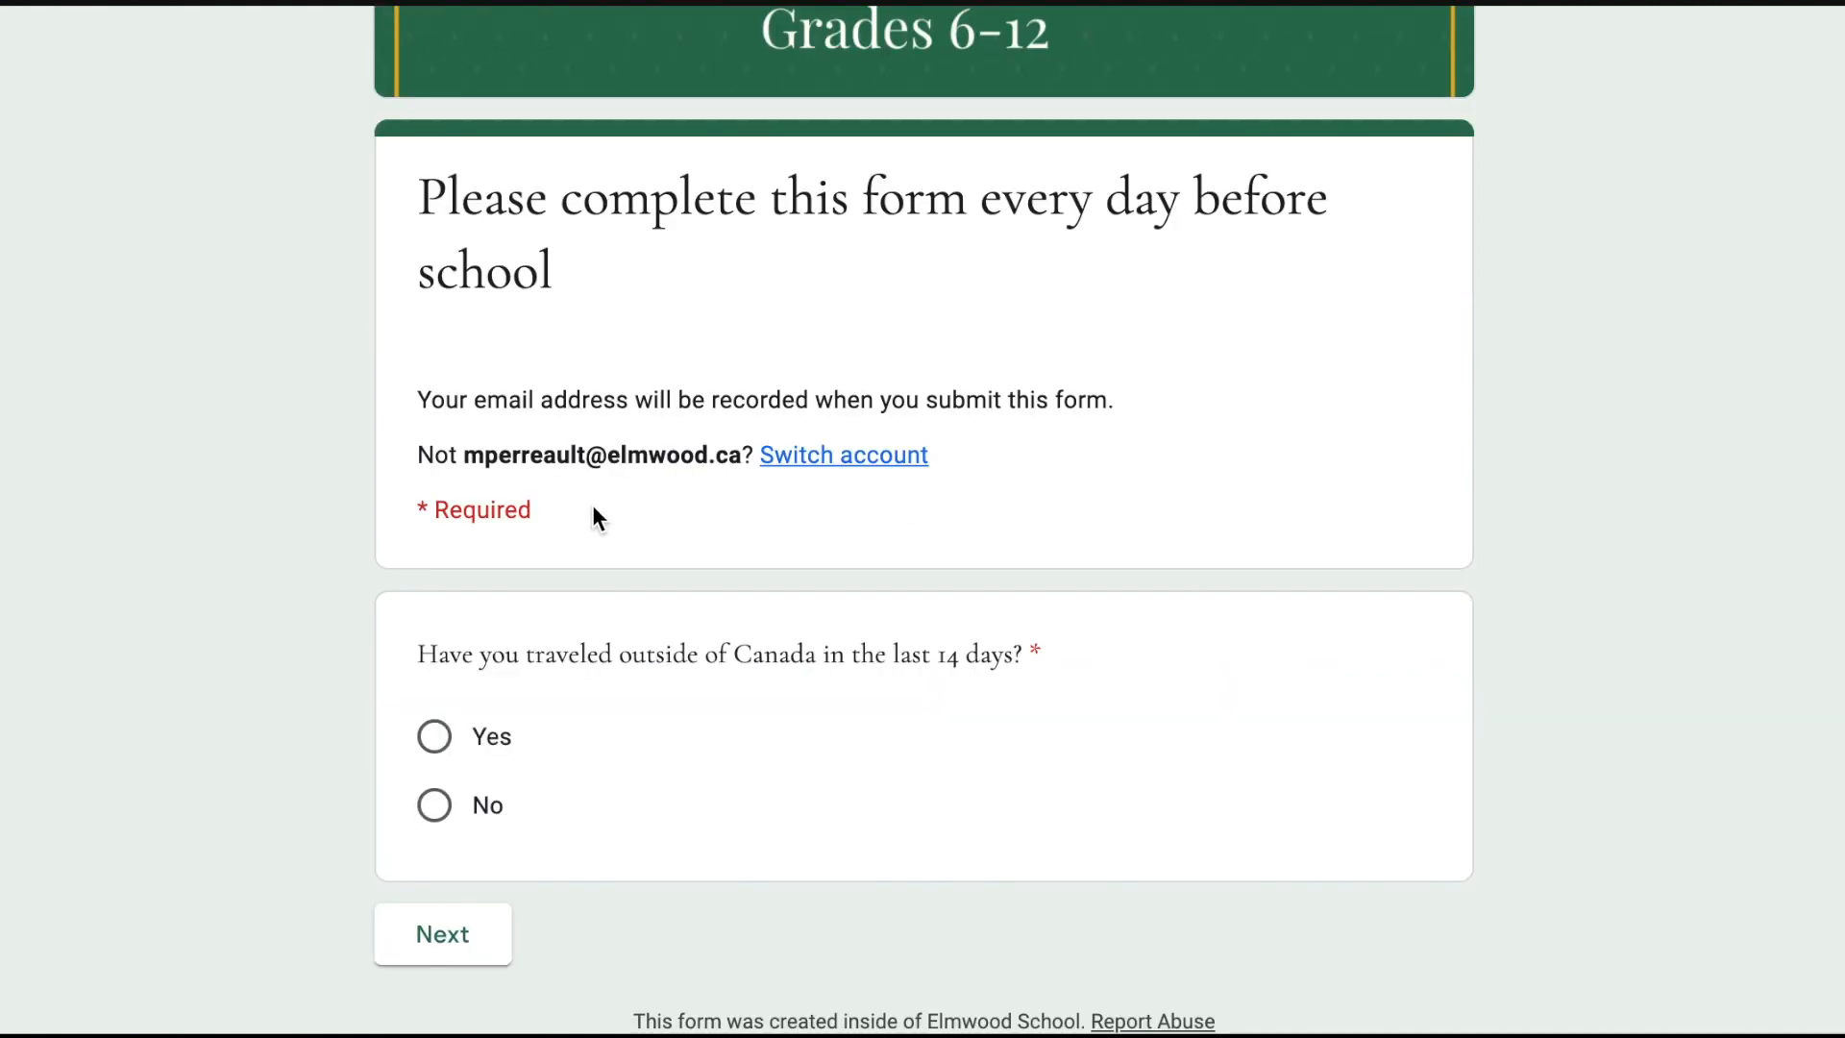
# Step: Test the No answer to the travel question in the preview and check the Physical Contact section it leads to
pyautogui.click(453, 805)
pyautogui.click(444, 930)
pyautogui.scroll(-1, 449, 930)
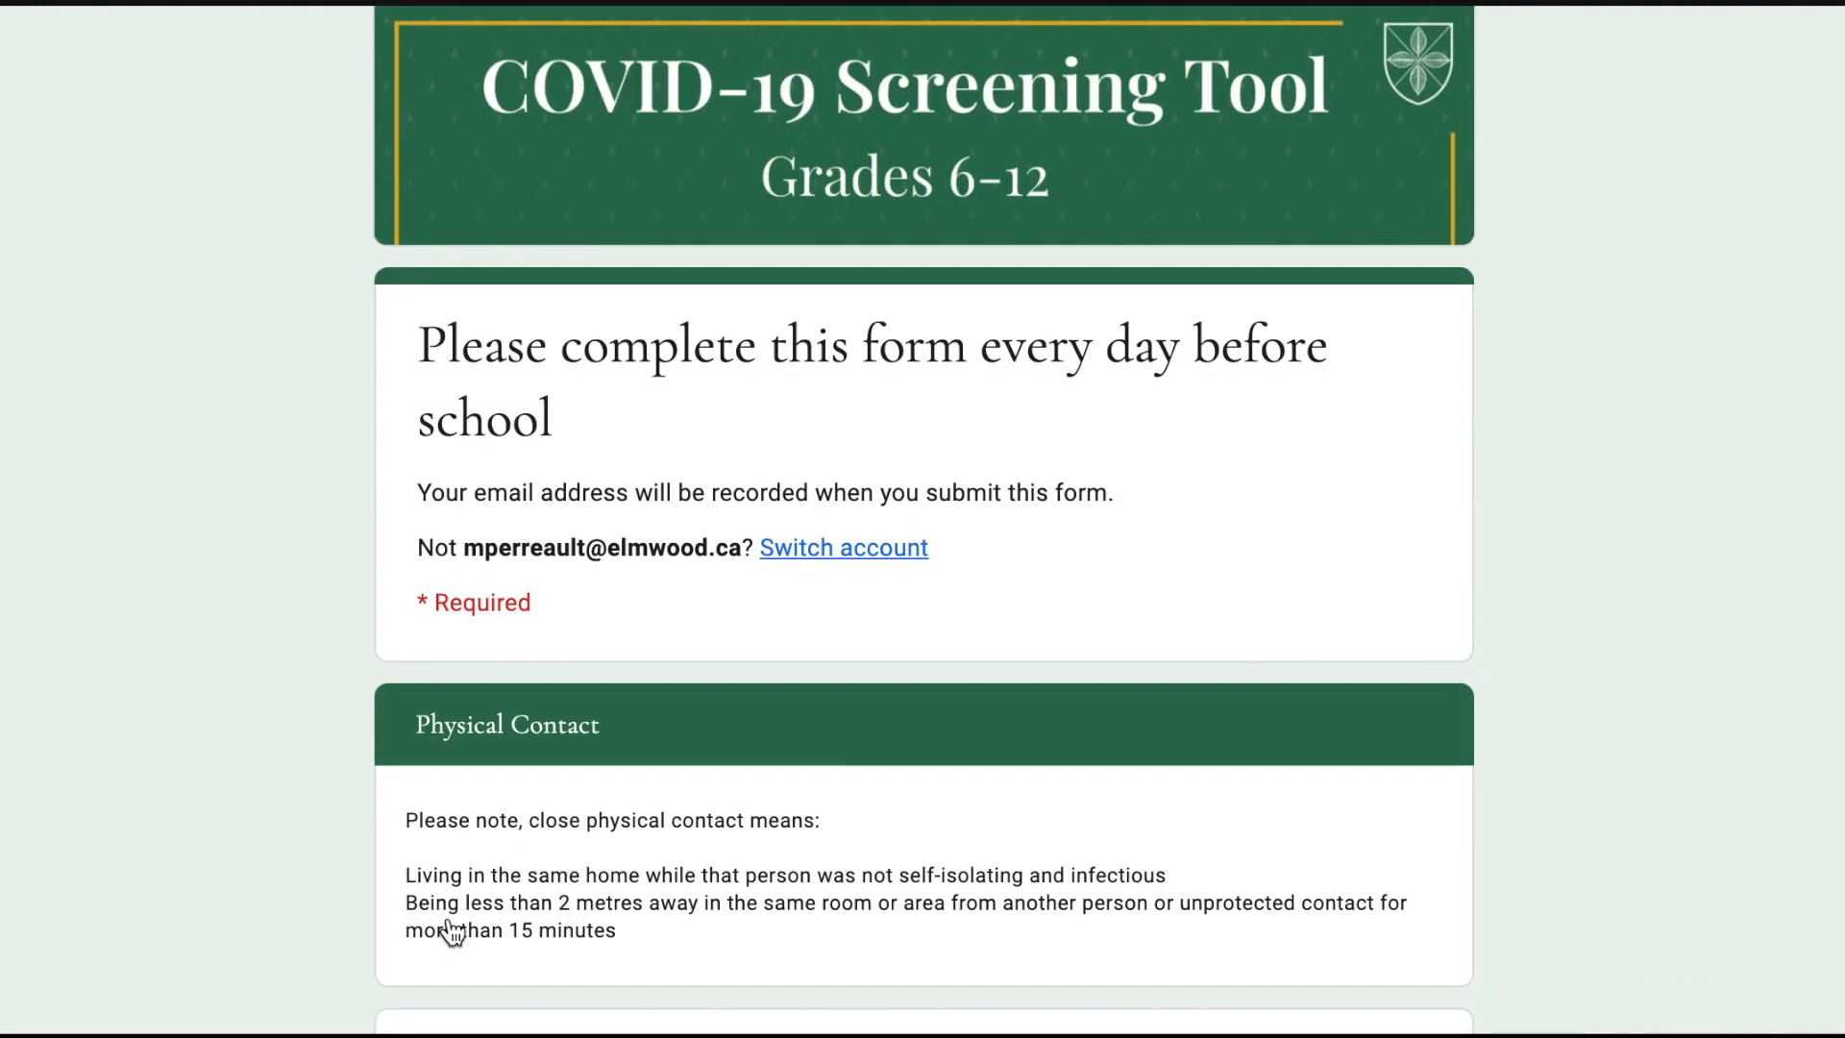
pyautogui.scroll(-3, 449, 930)
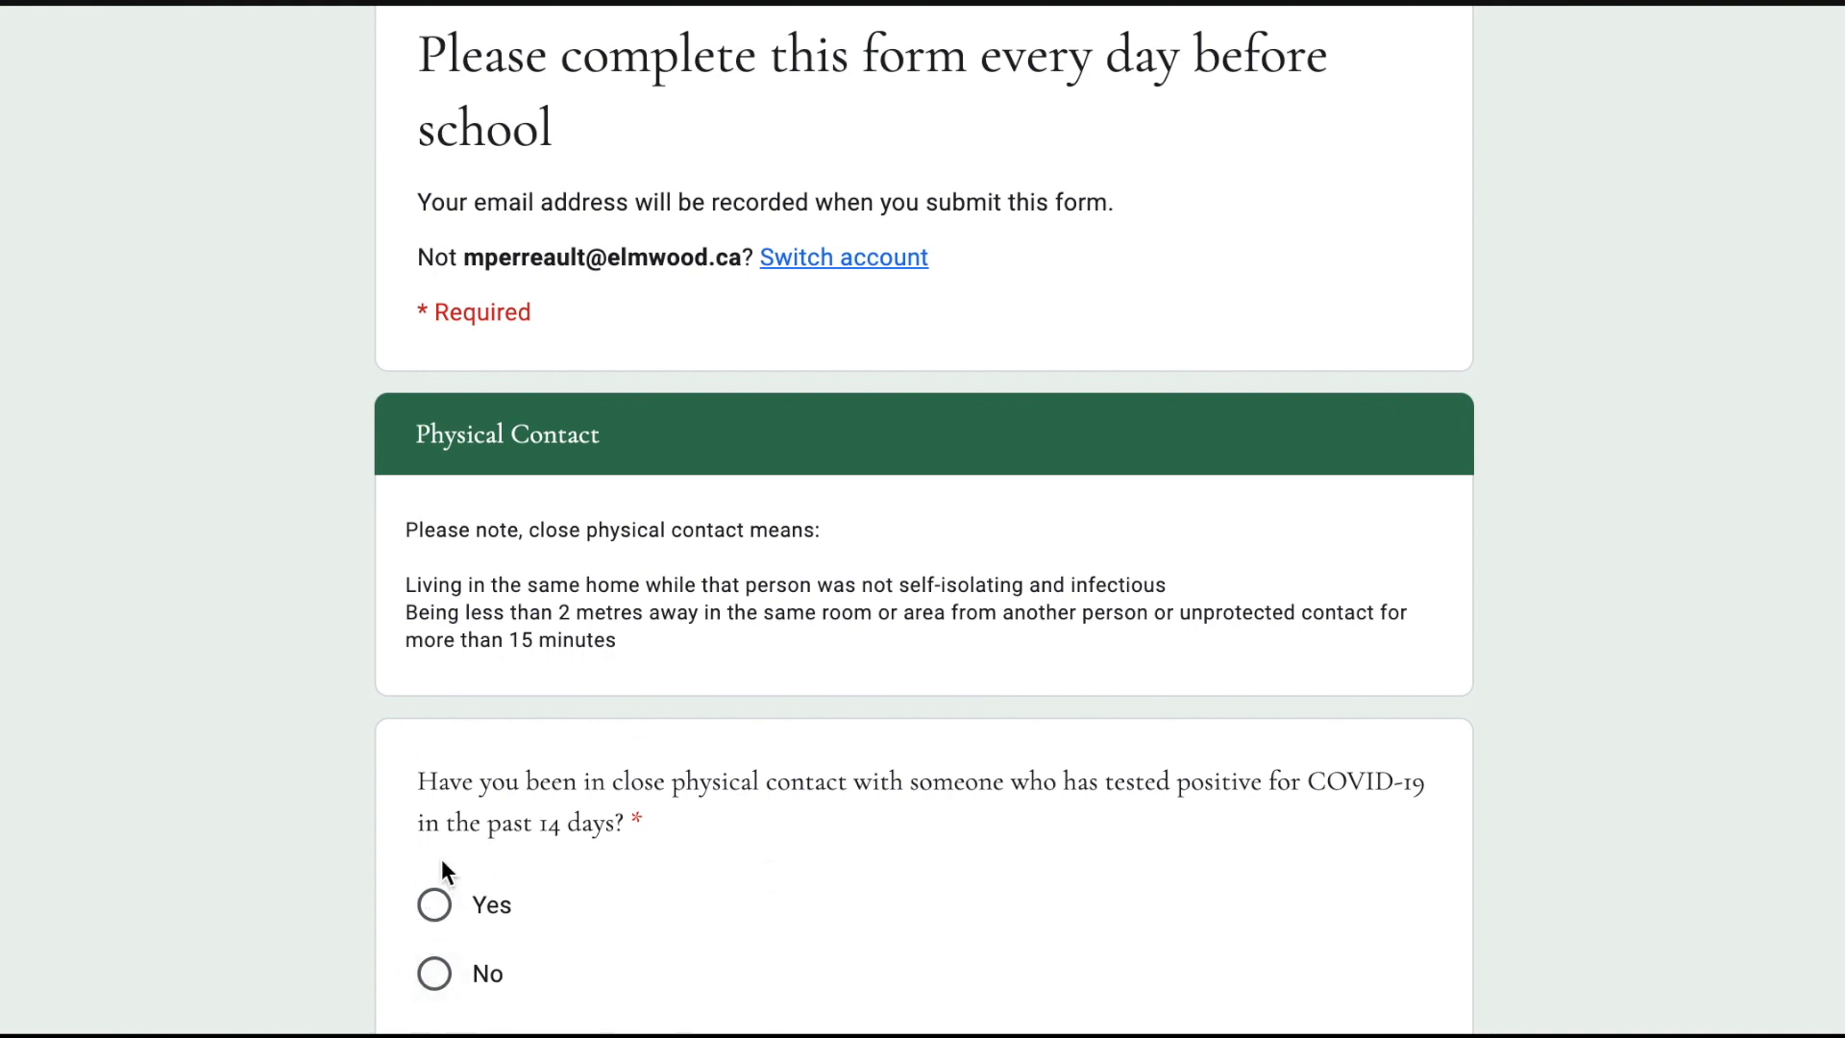
pyautogui.scroll(4, 738, 888)
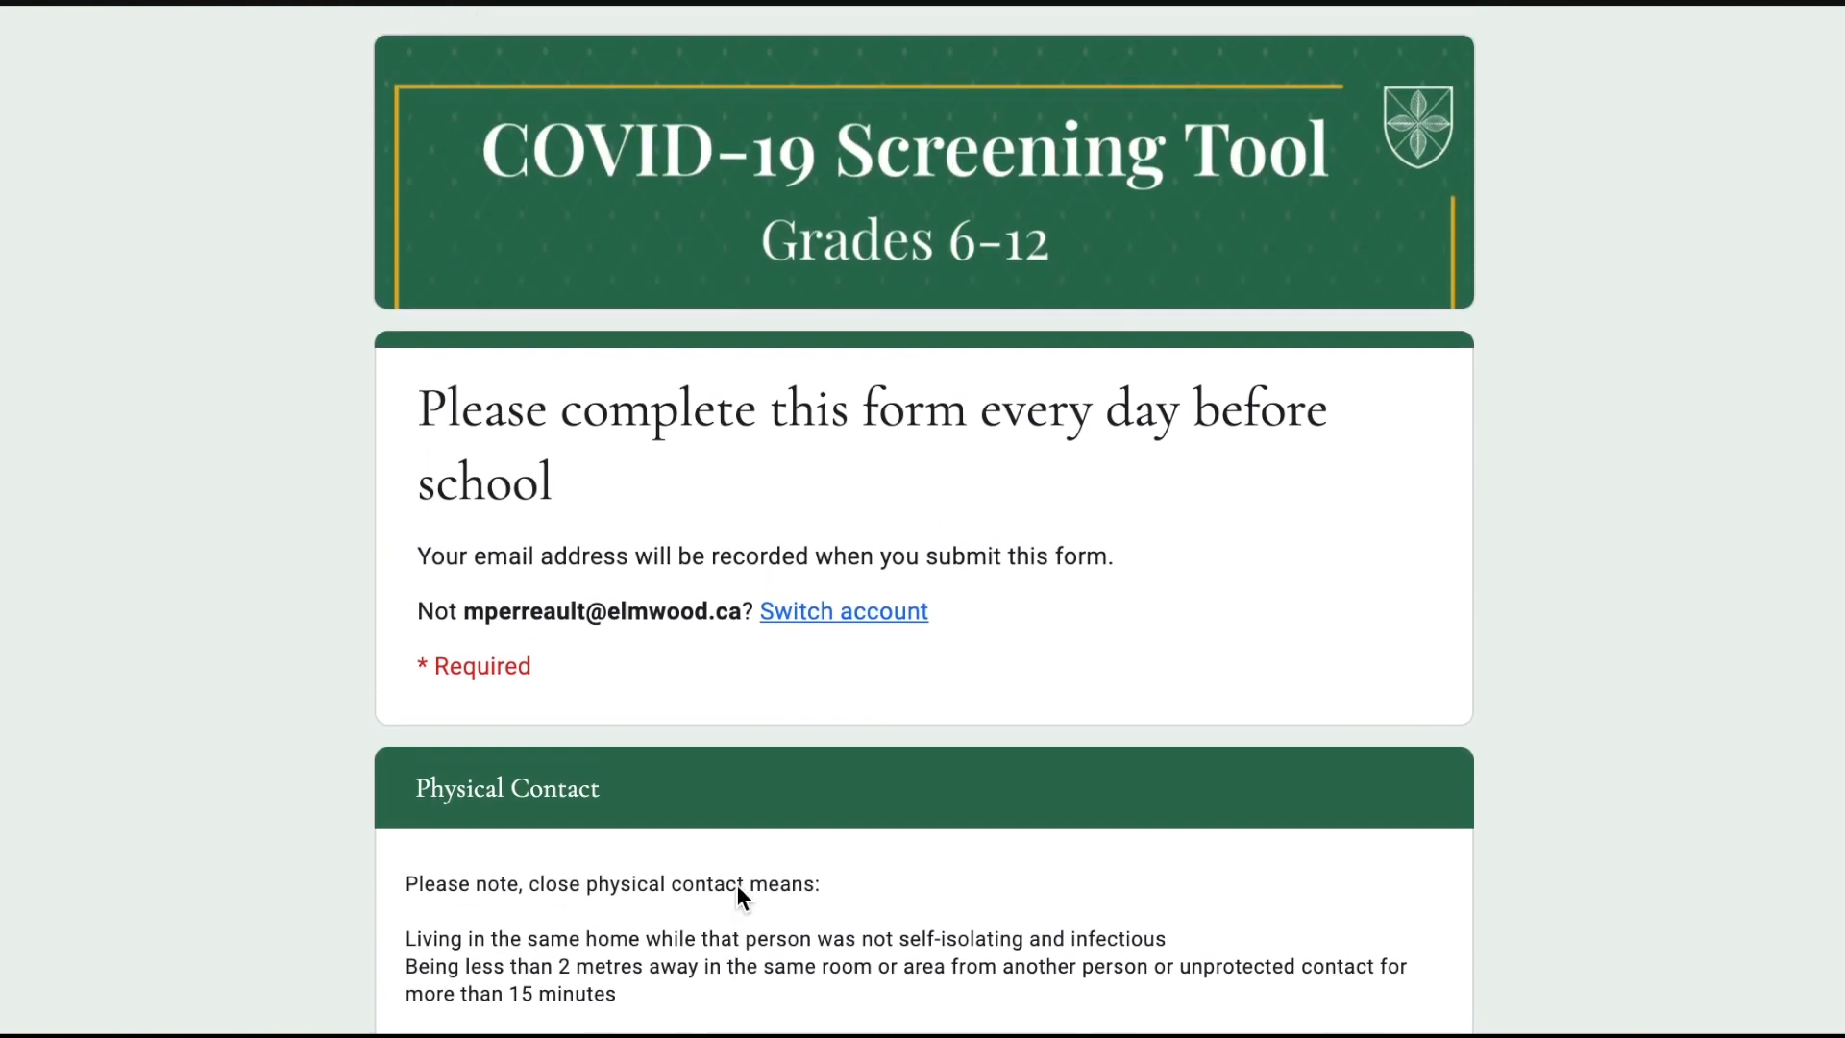
pyautogui.scroll(-5, 737, 885)
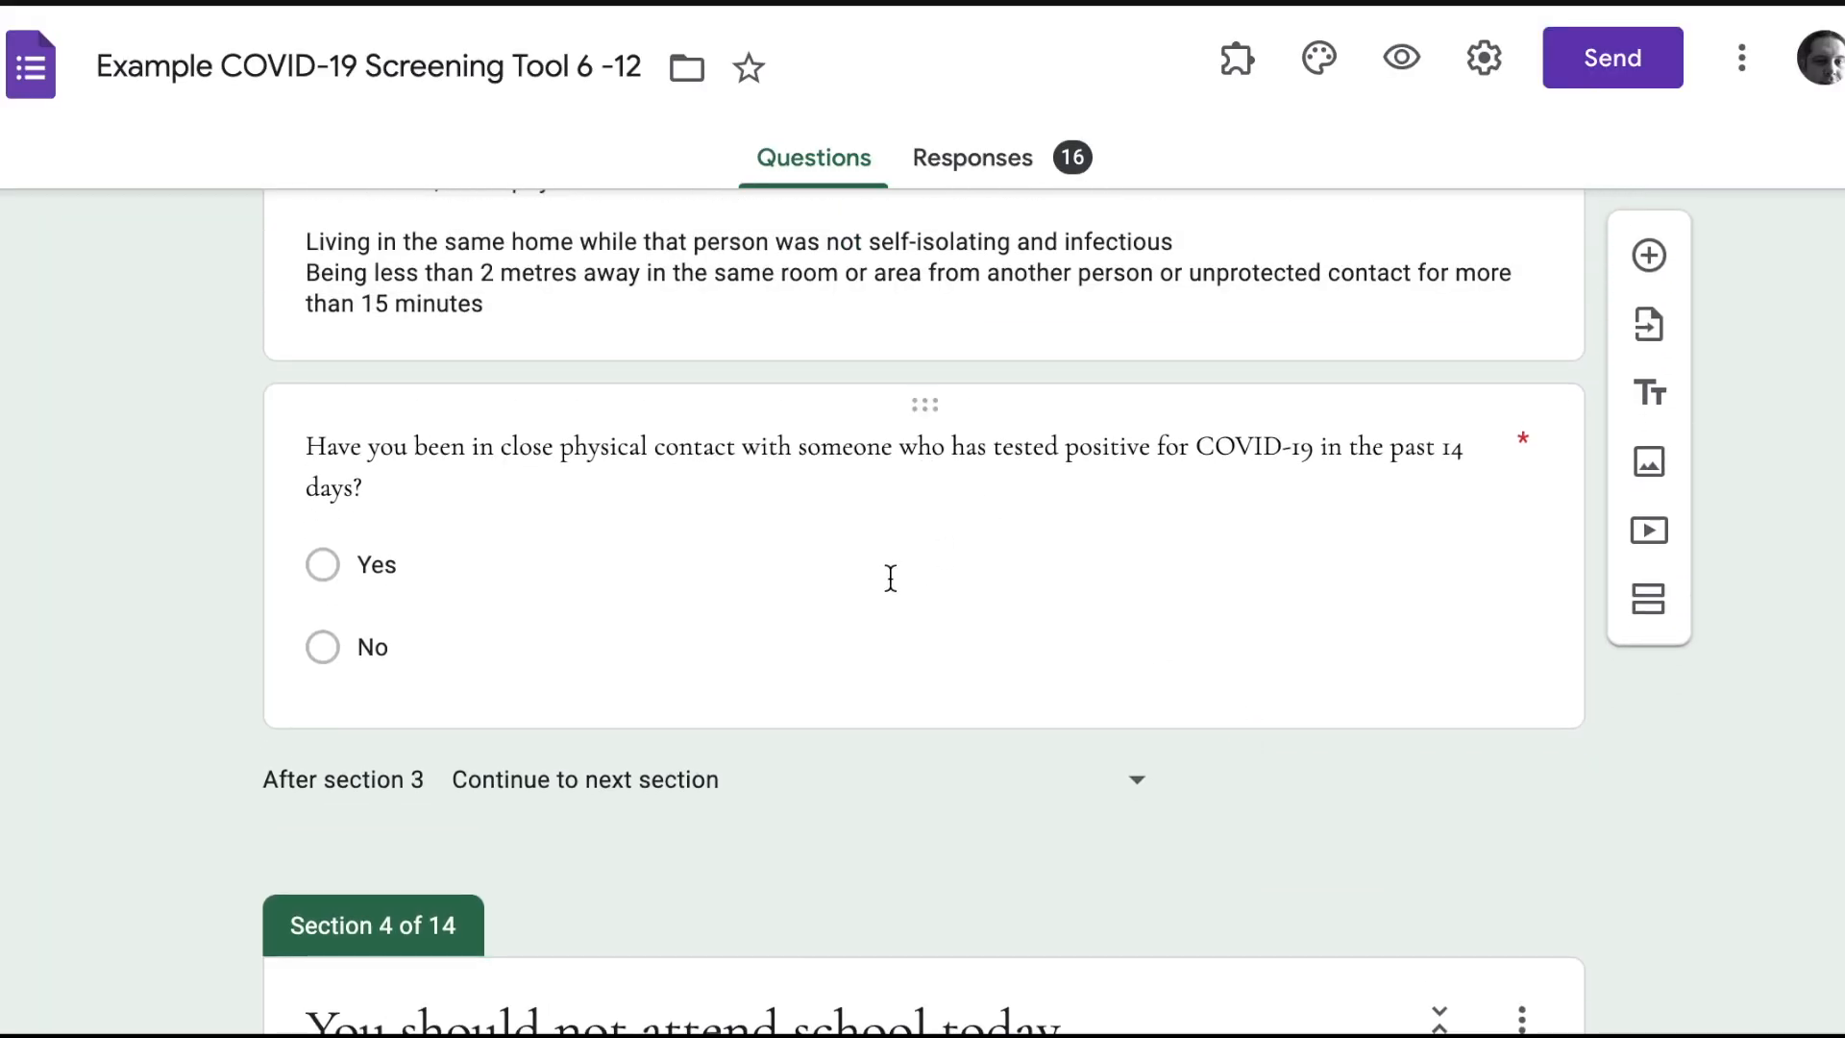
# Step: Review the form's following sections in the editor, from Physical Contact through parts 2 and 3 to the Symptoms questions
pyautogui.scroll(-9, 853, 618)
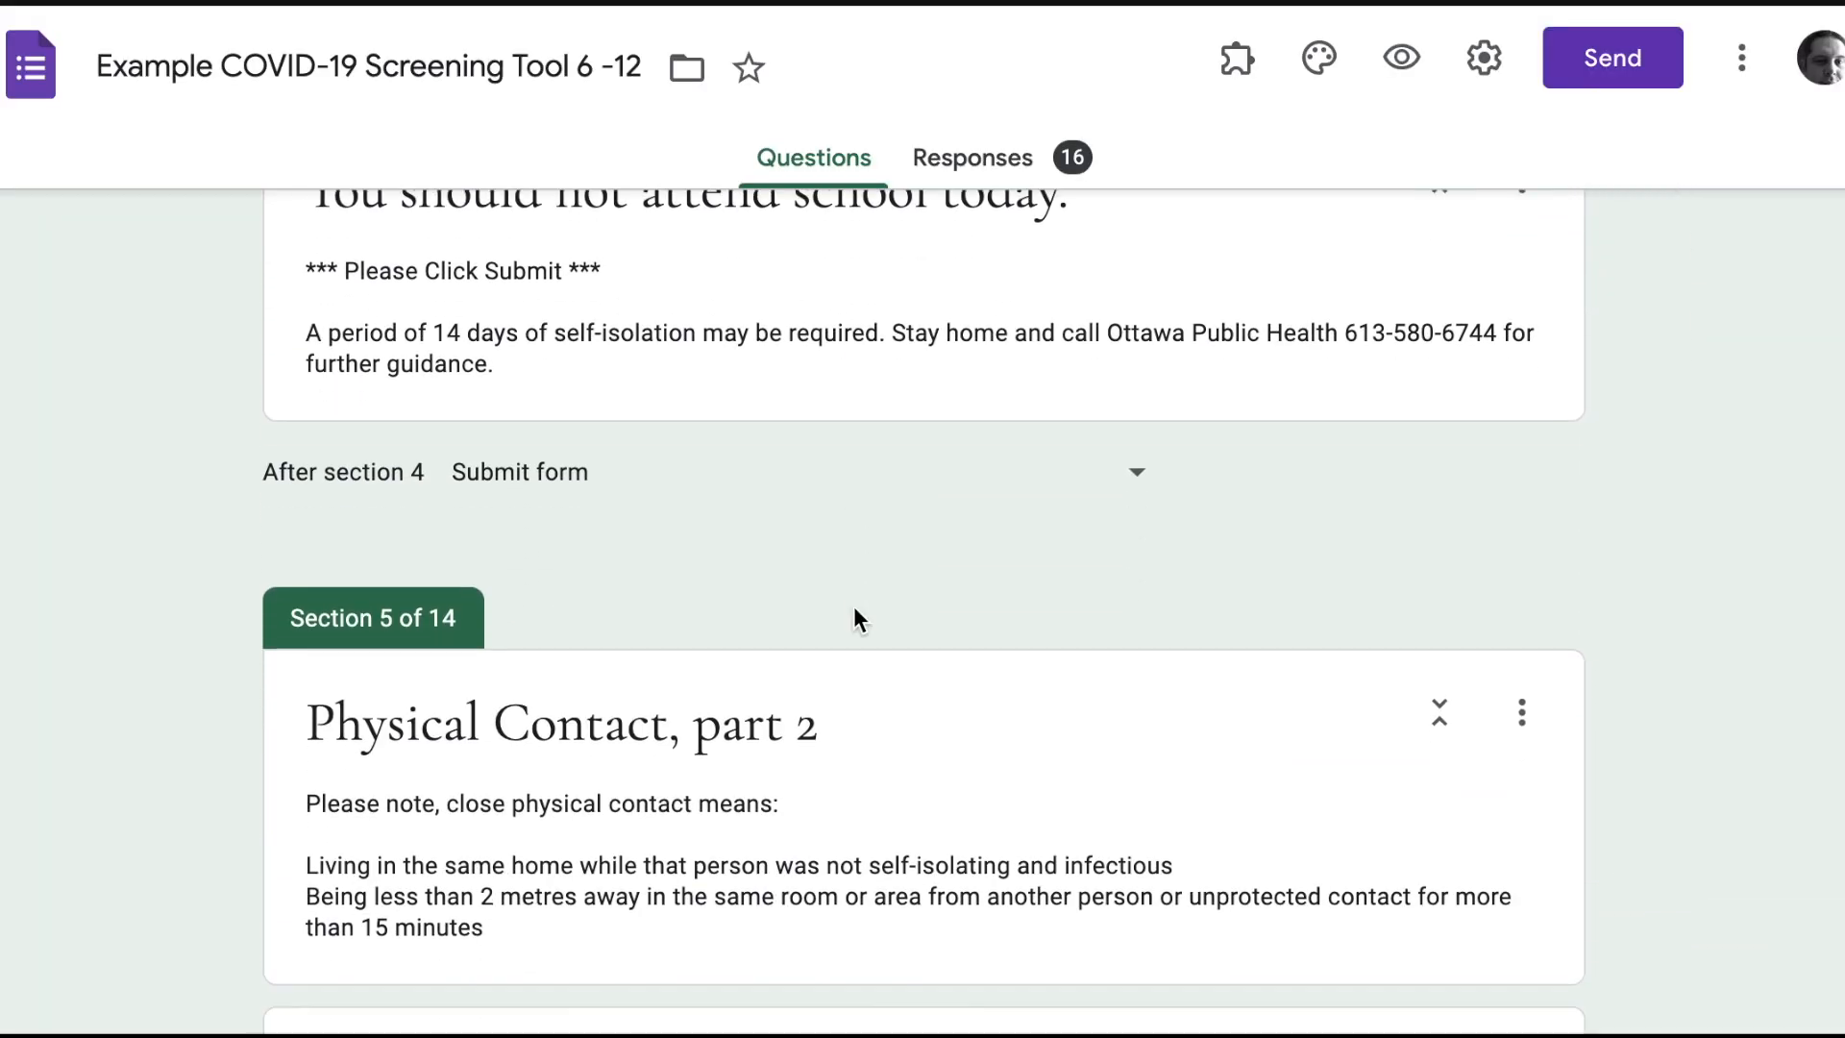
pyautogui.scroll(-10, 854, 609)
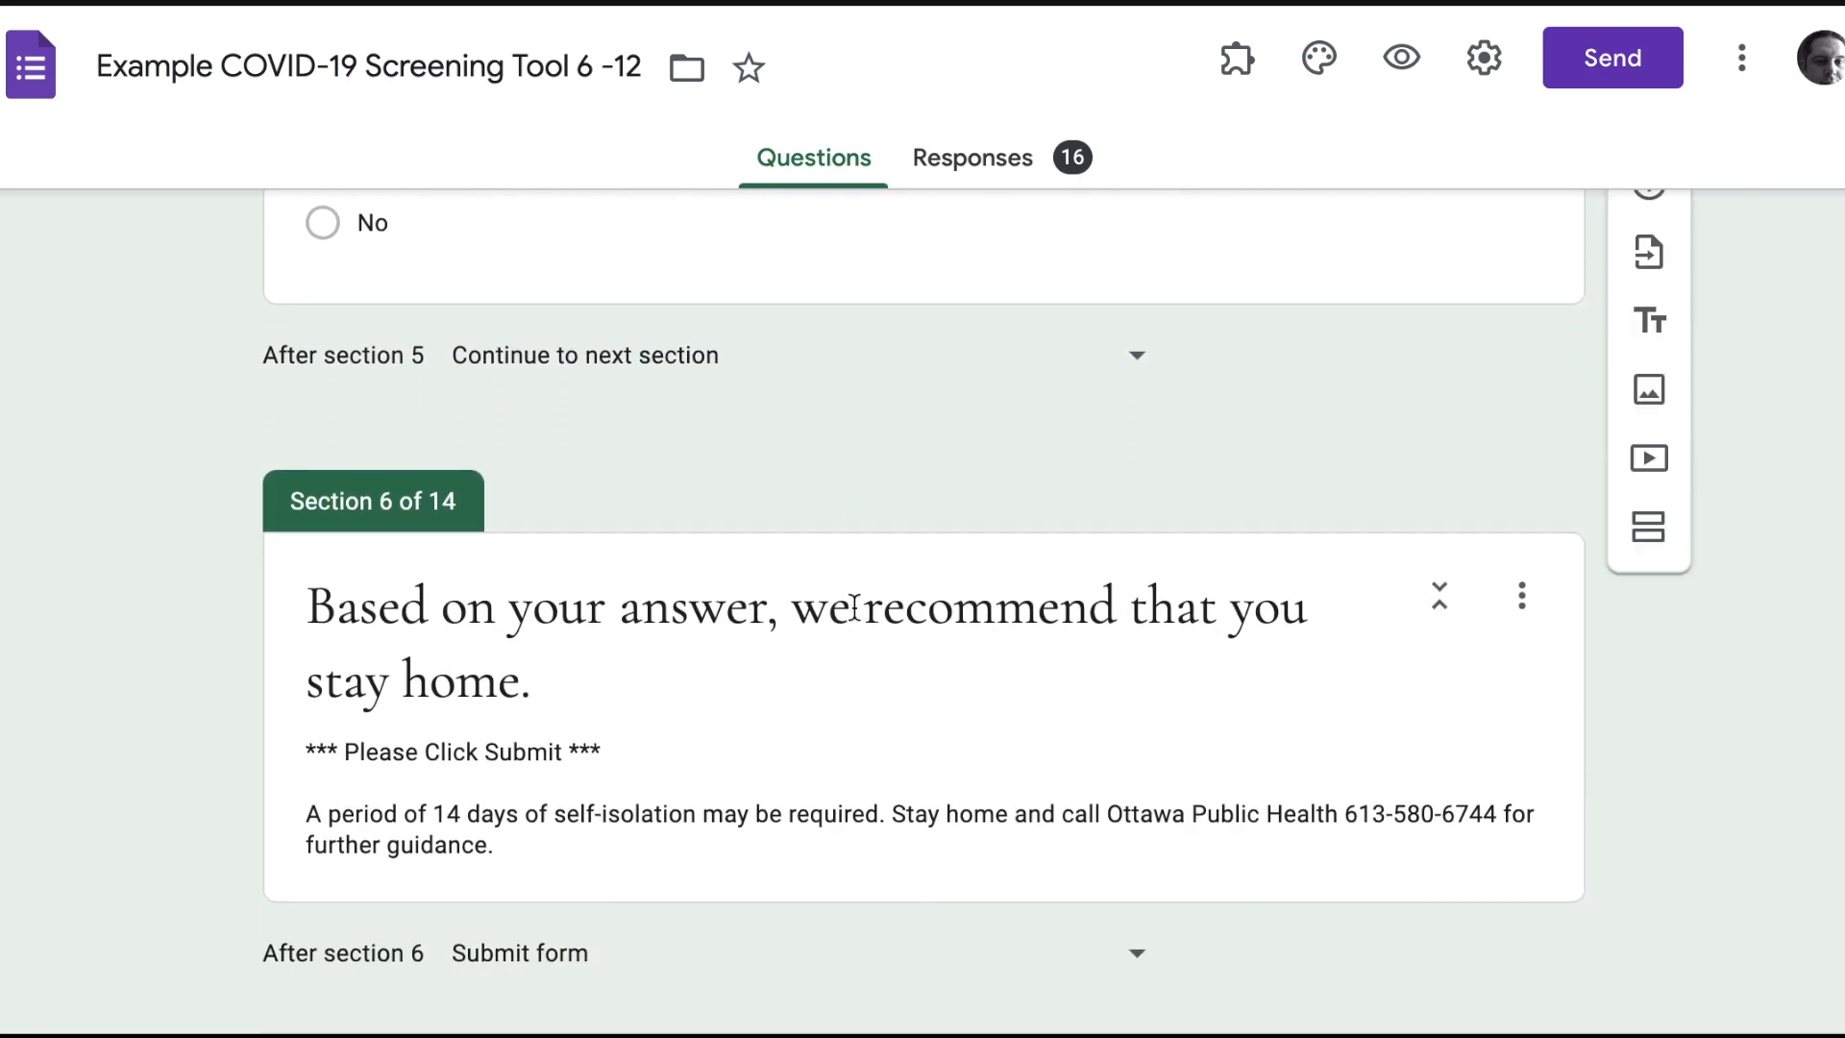
pyautogui.scroll(-4, 855, 615)
pyautogui.scroll(-15, 855, 617)
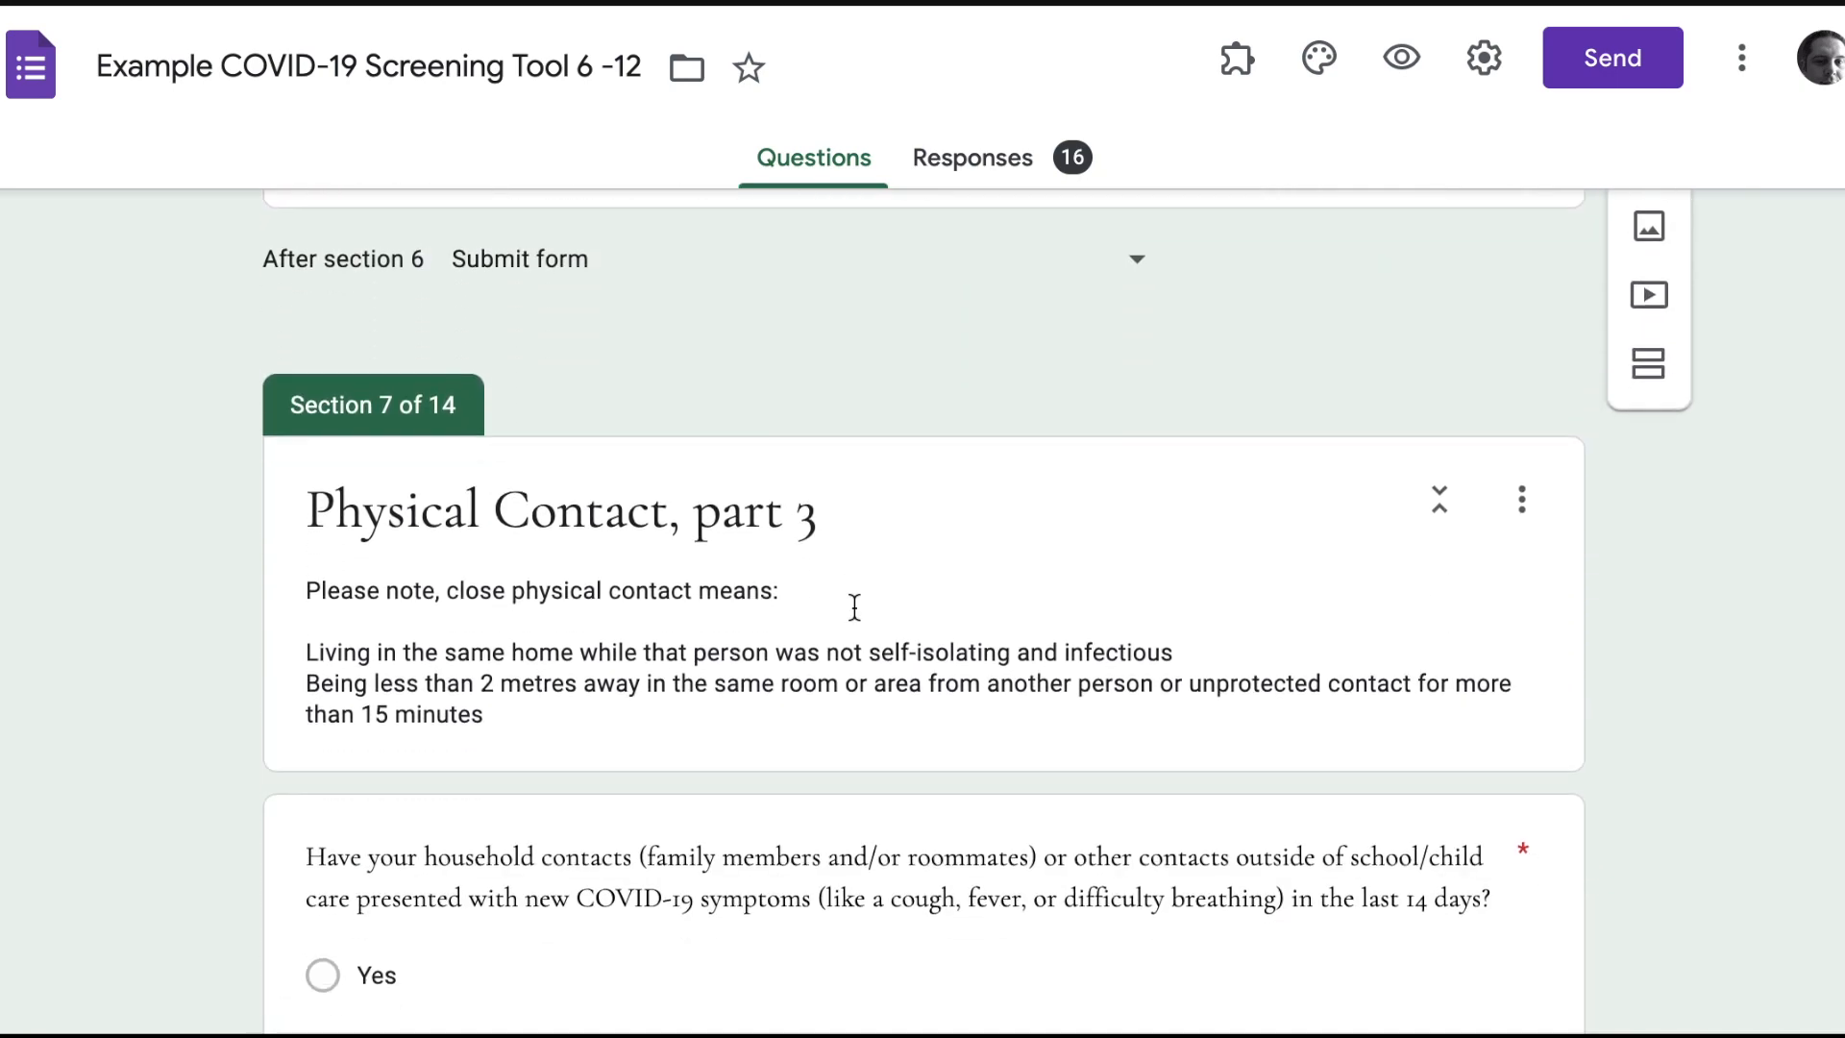
pyautogui.scroll(-7, 854, 616)
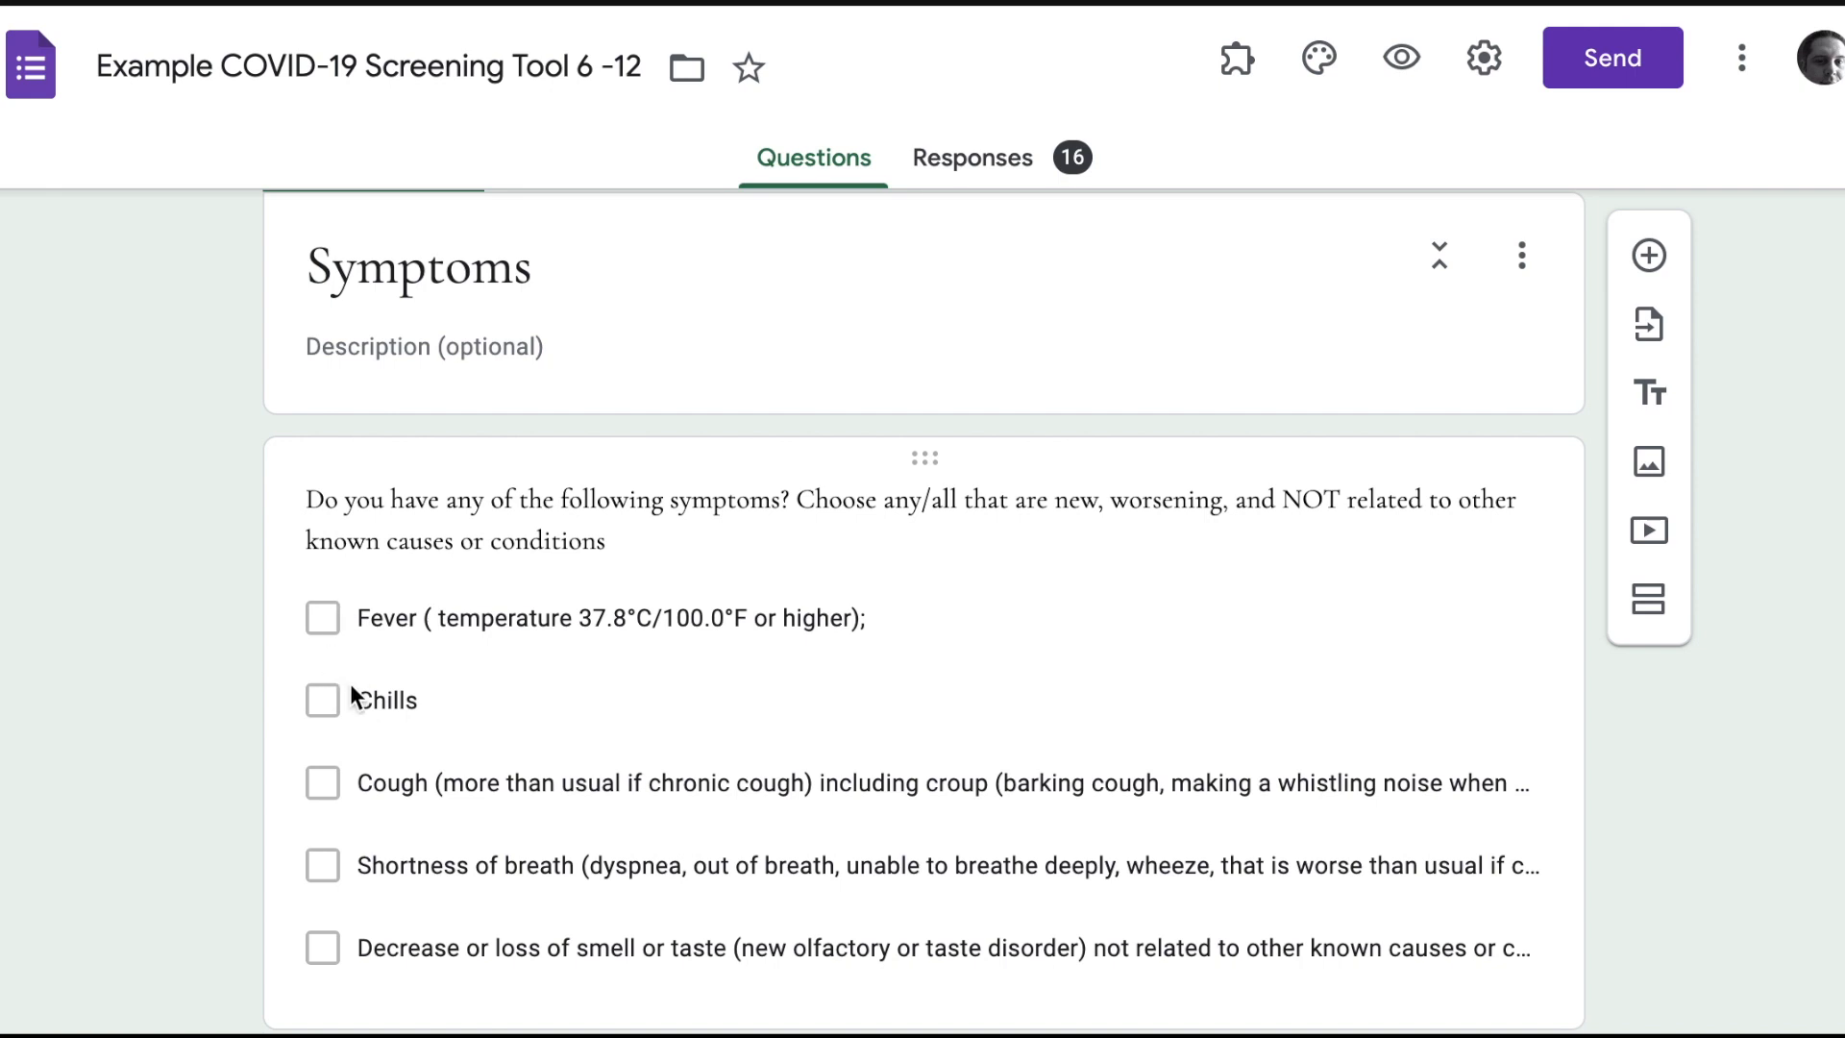
pyautogui.scroll(-4, 317, 855)
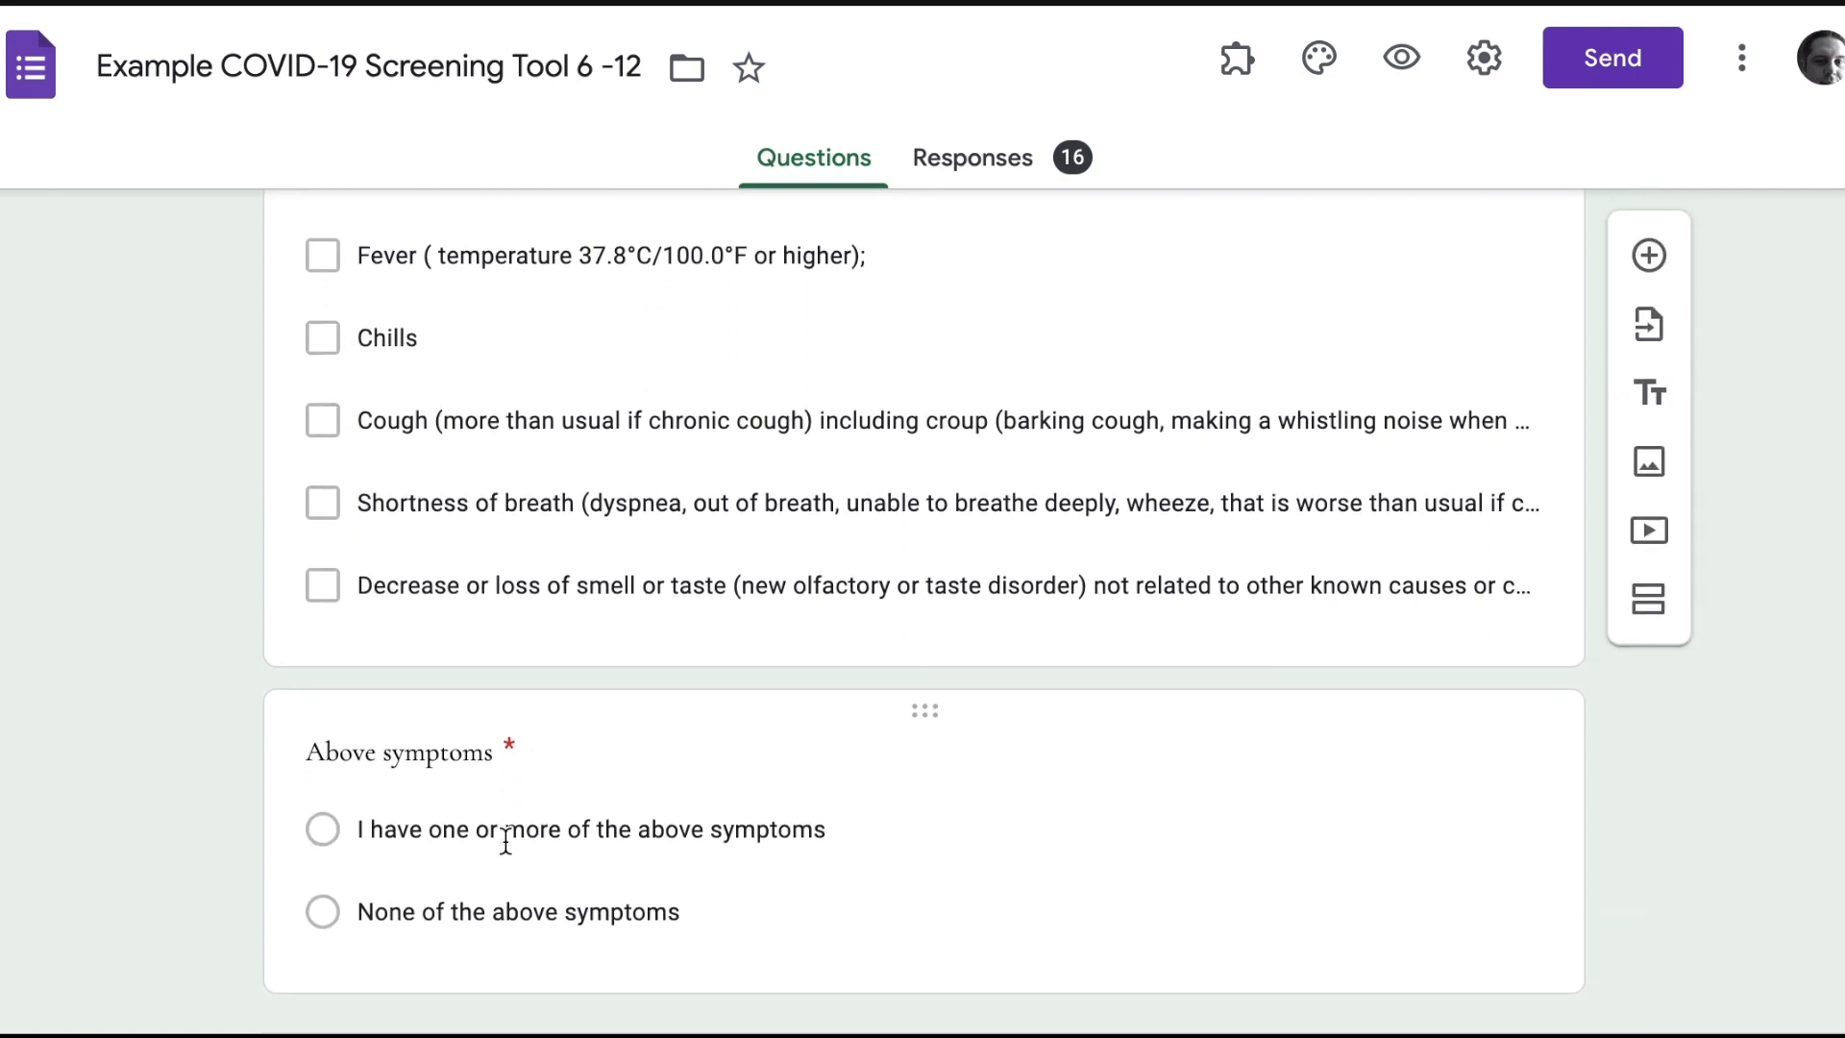
pyautogui.scroll(2, 538, 495)
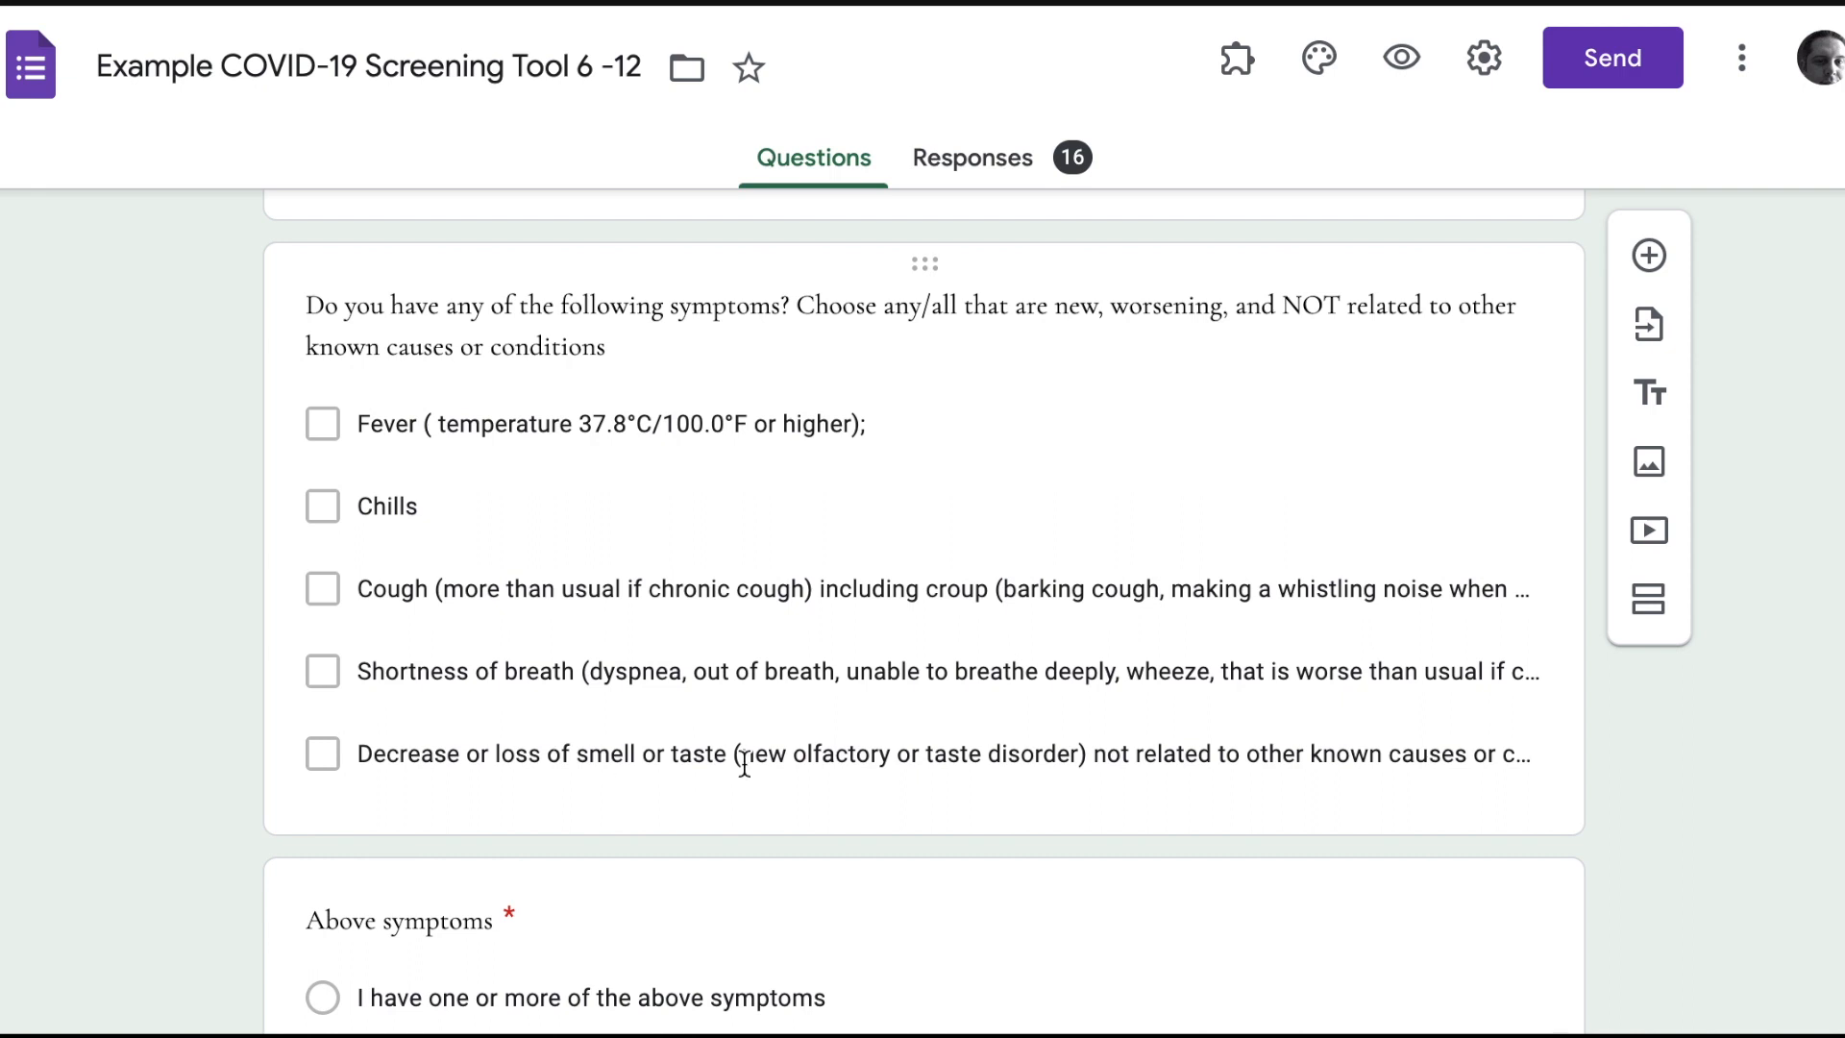
# Step: Inspect the extra options of the symptoms checkbox question and the section routing of the Above symptoms multiple-choice question
pyautogui.click(1132, 700)
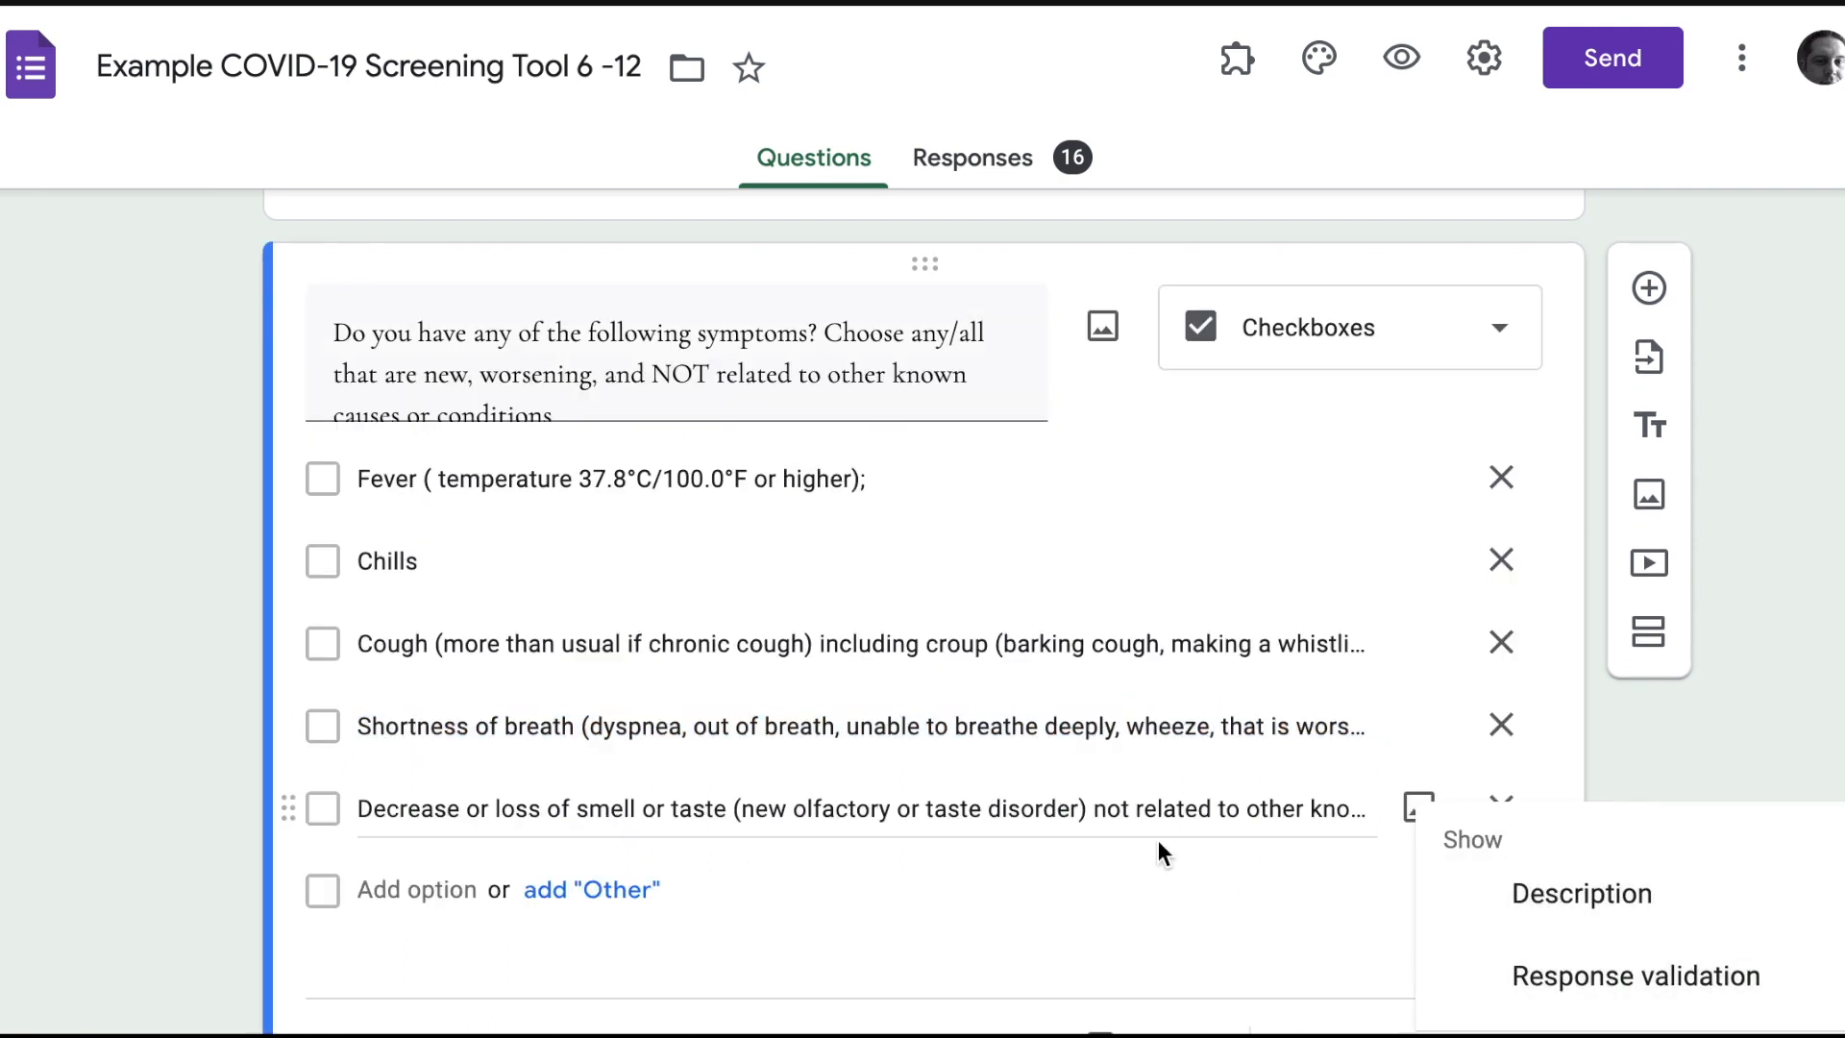
pyautogui.click(1000, 920)
pyautogui.scroll(-5, 1000, 920)
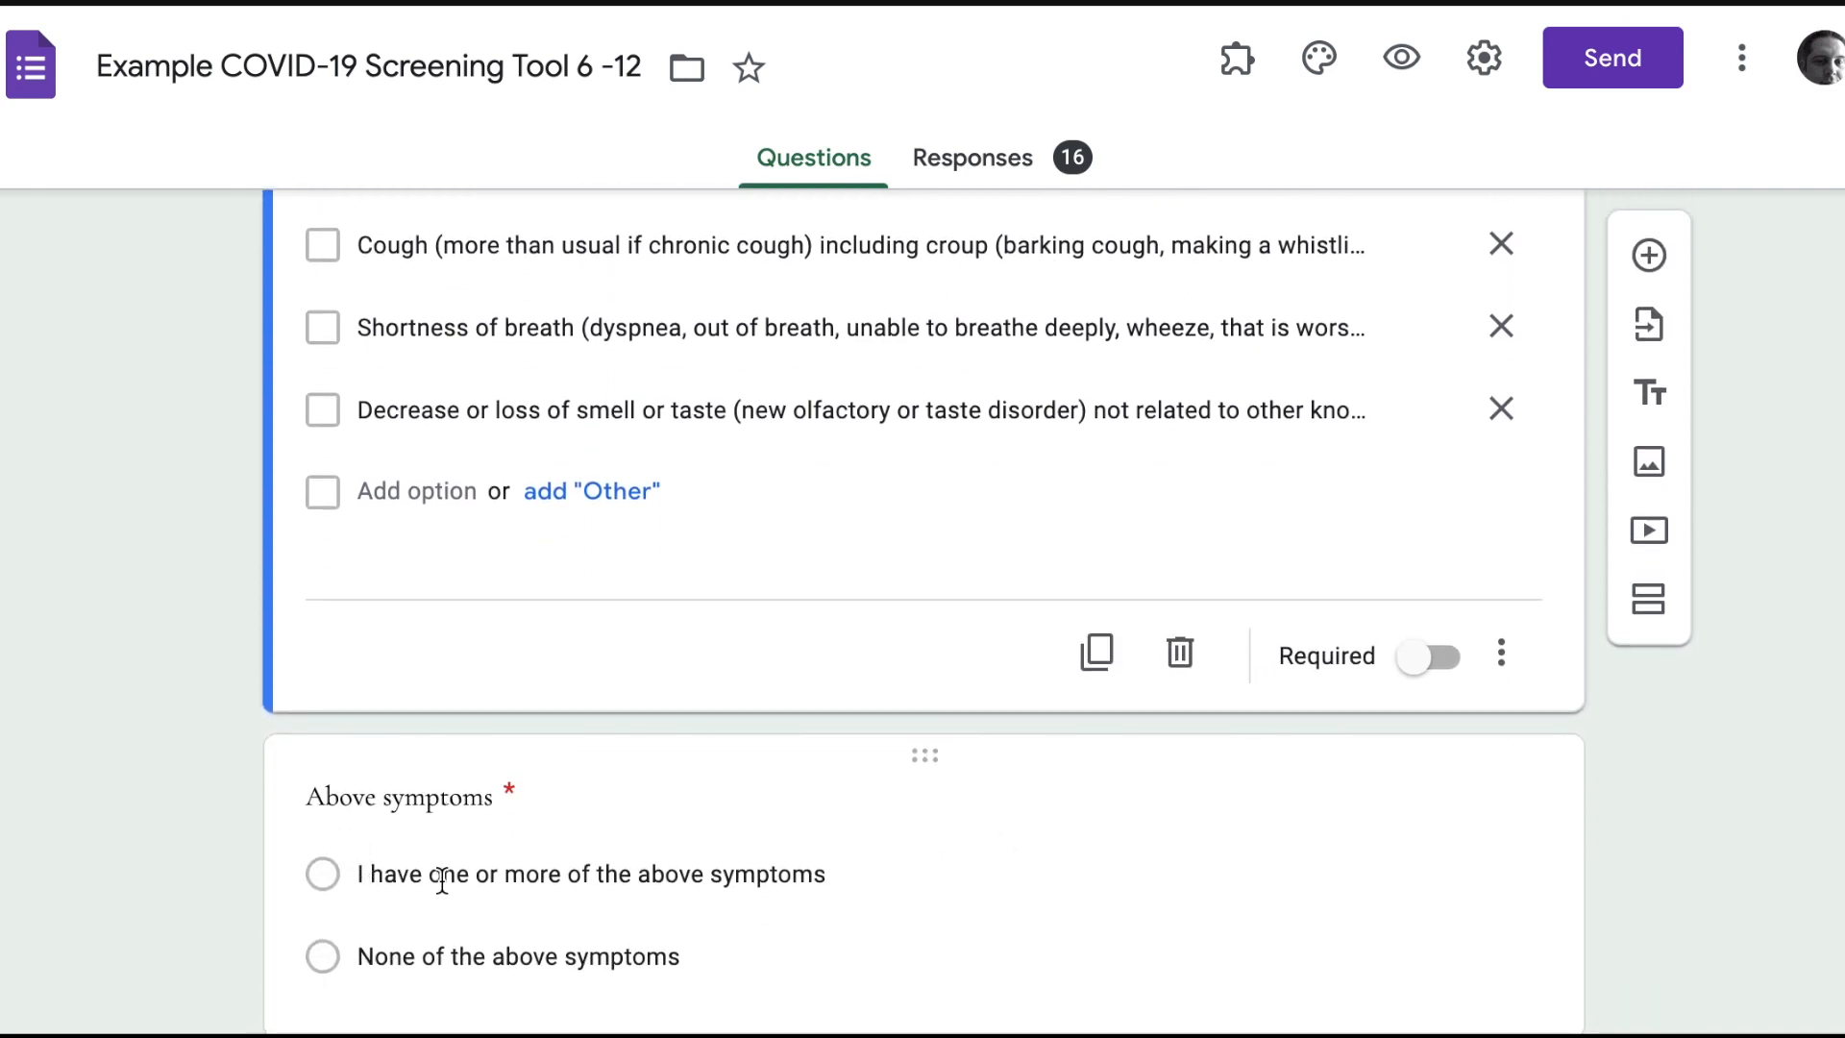
pyautogui.click(721, 871)
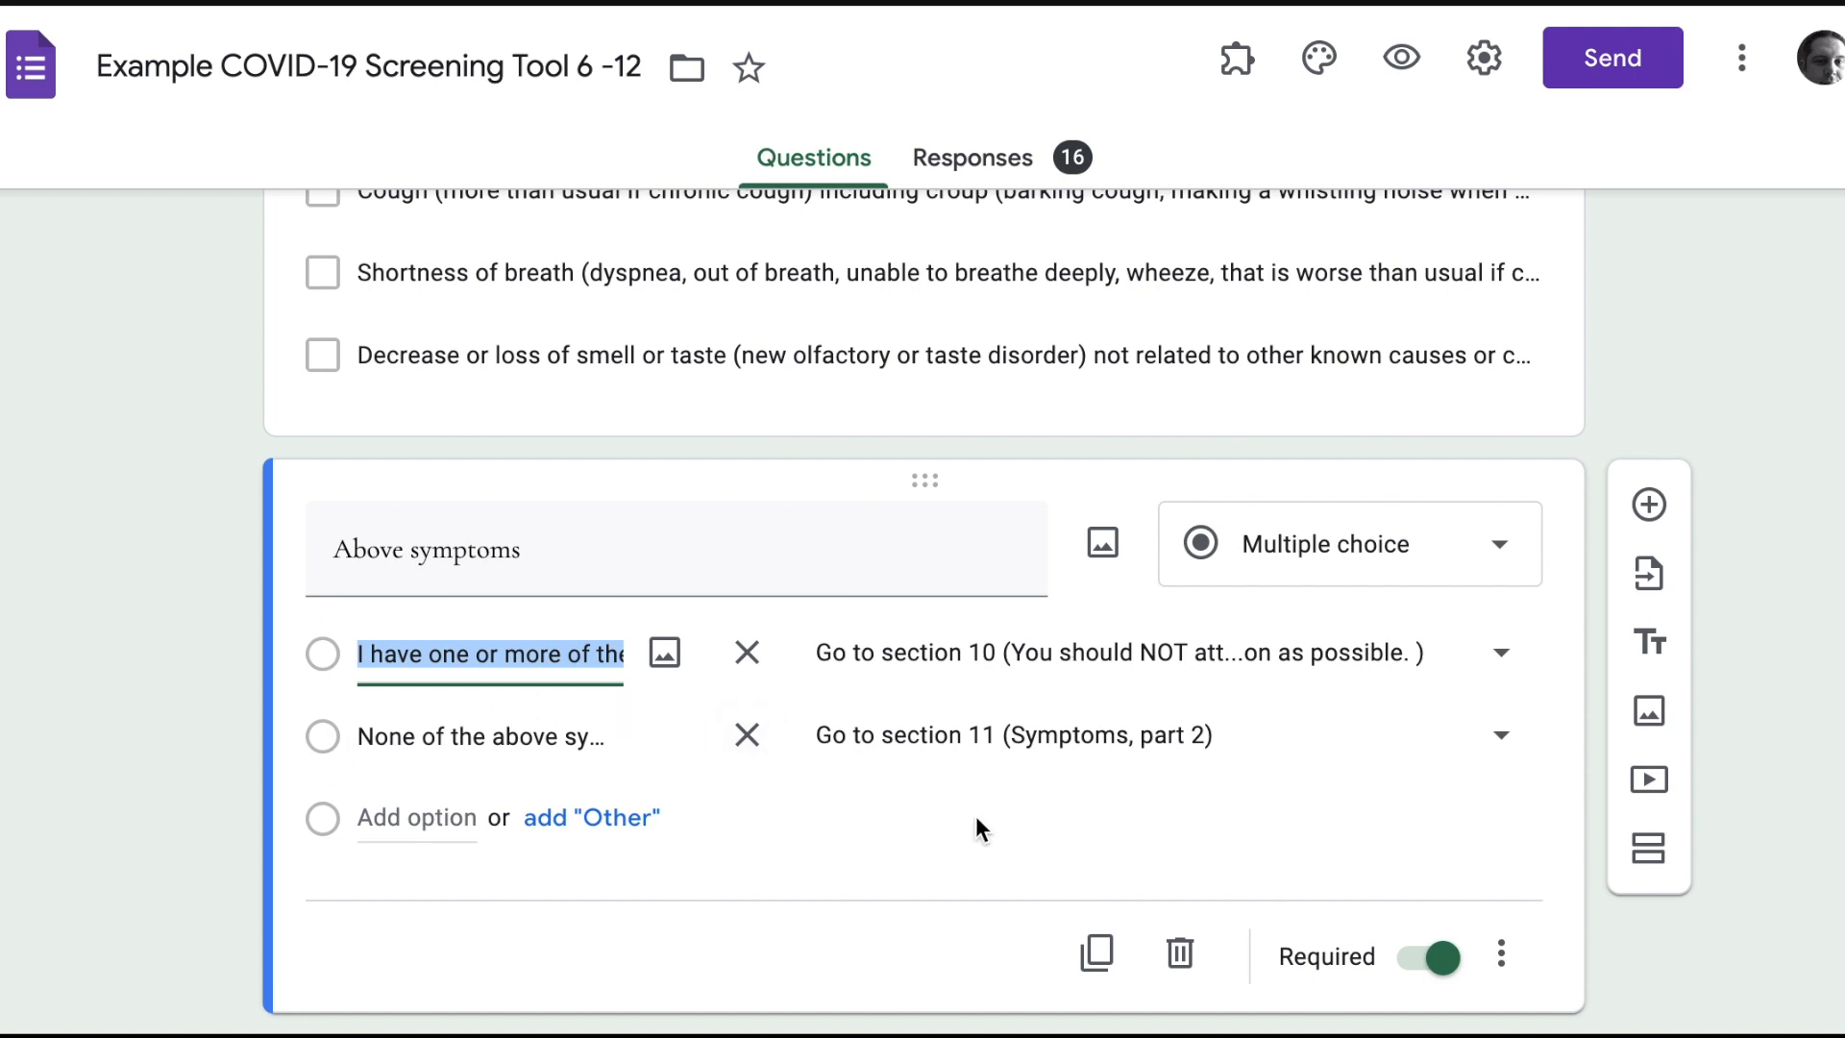
pyautogui.scroll(-1, 976, 816)
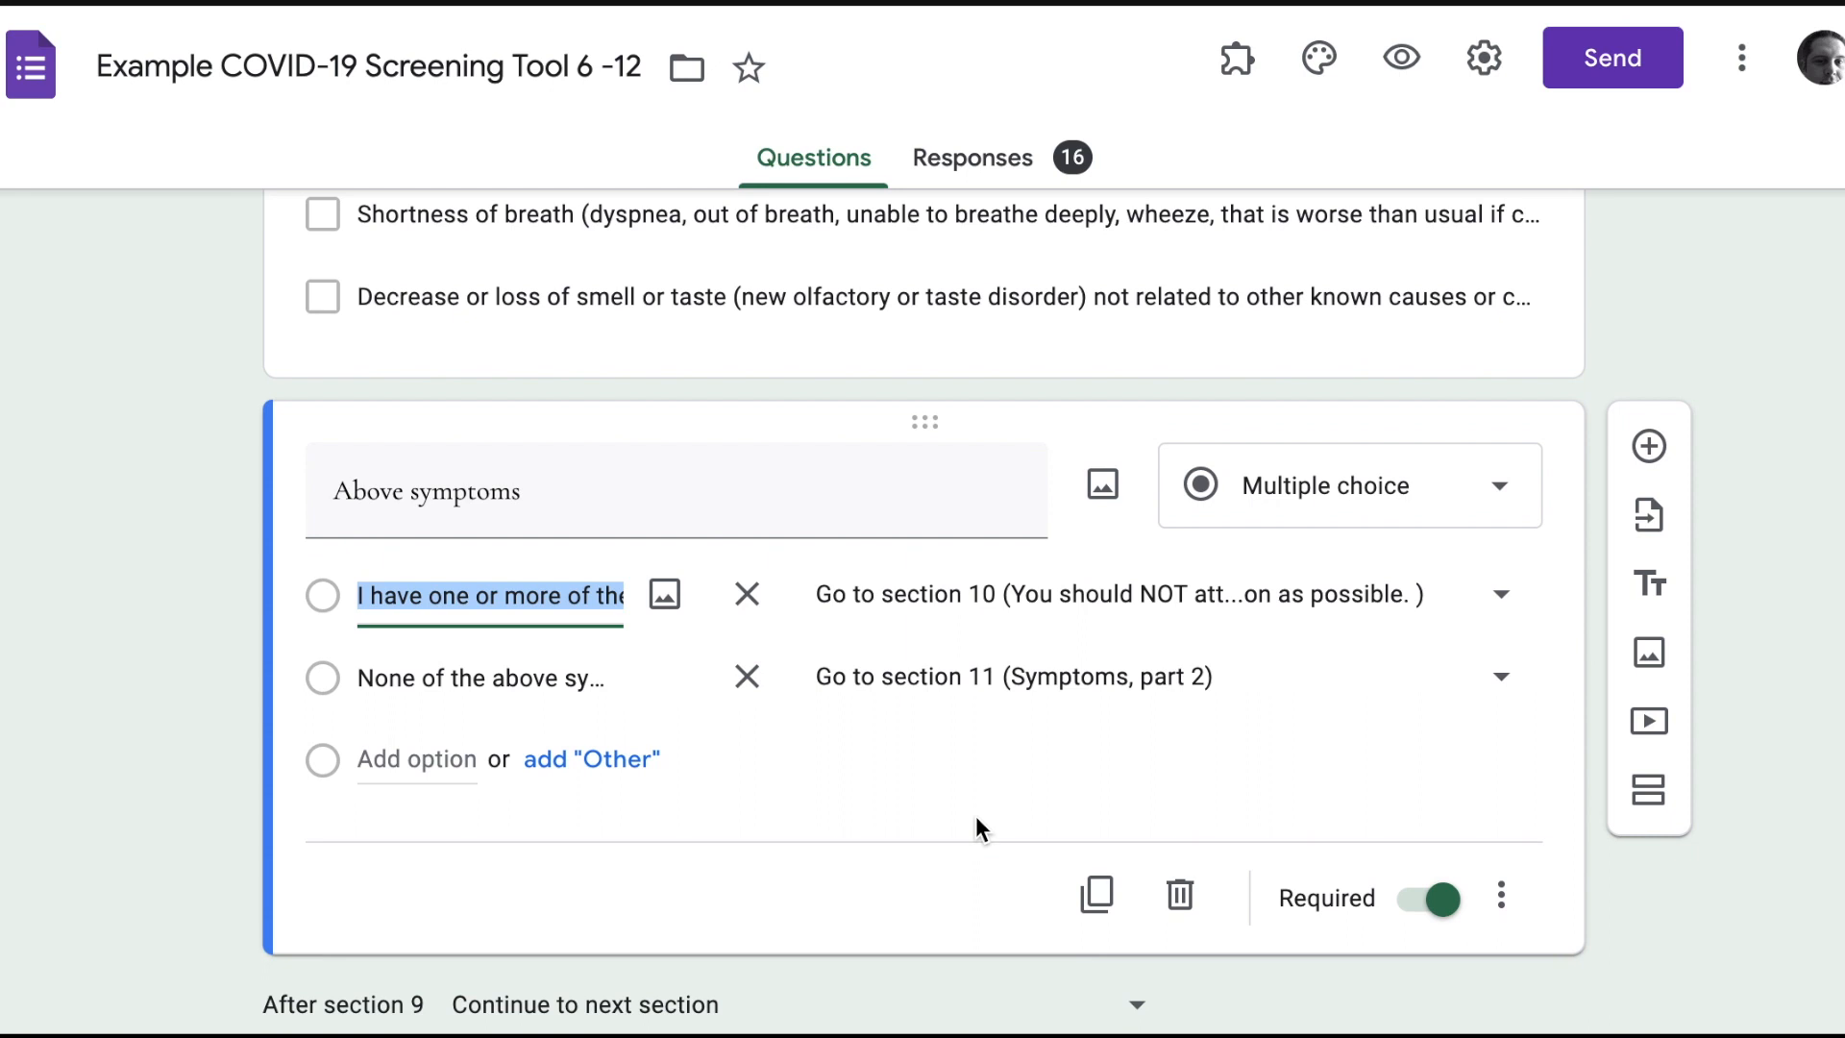
pyautogui.scroll(1, 976, 818)
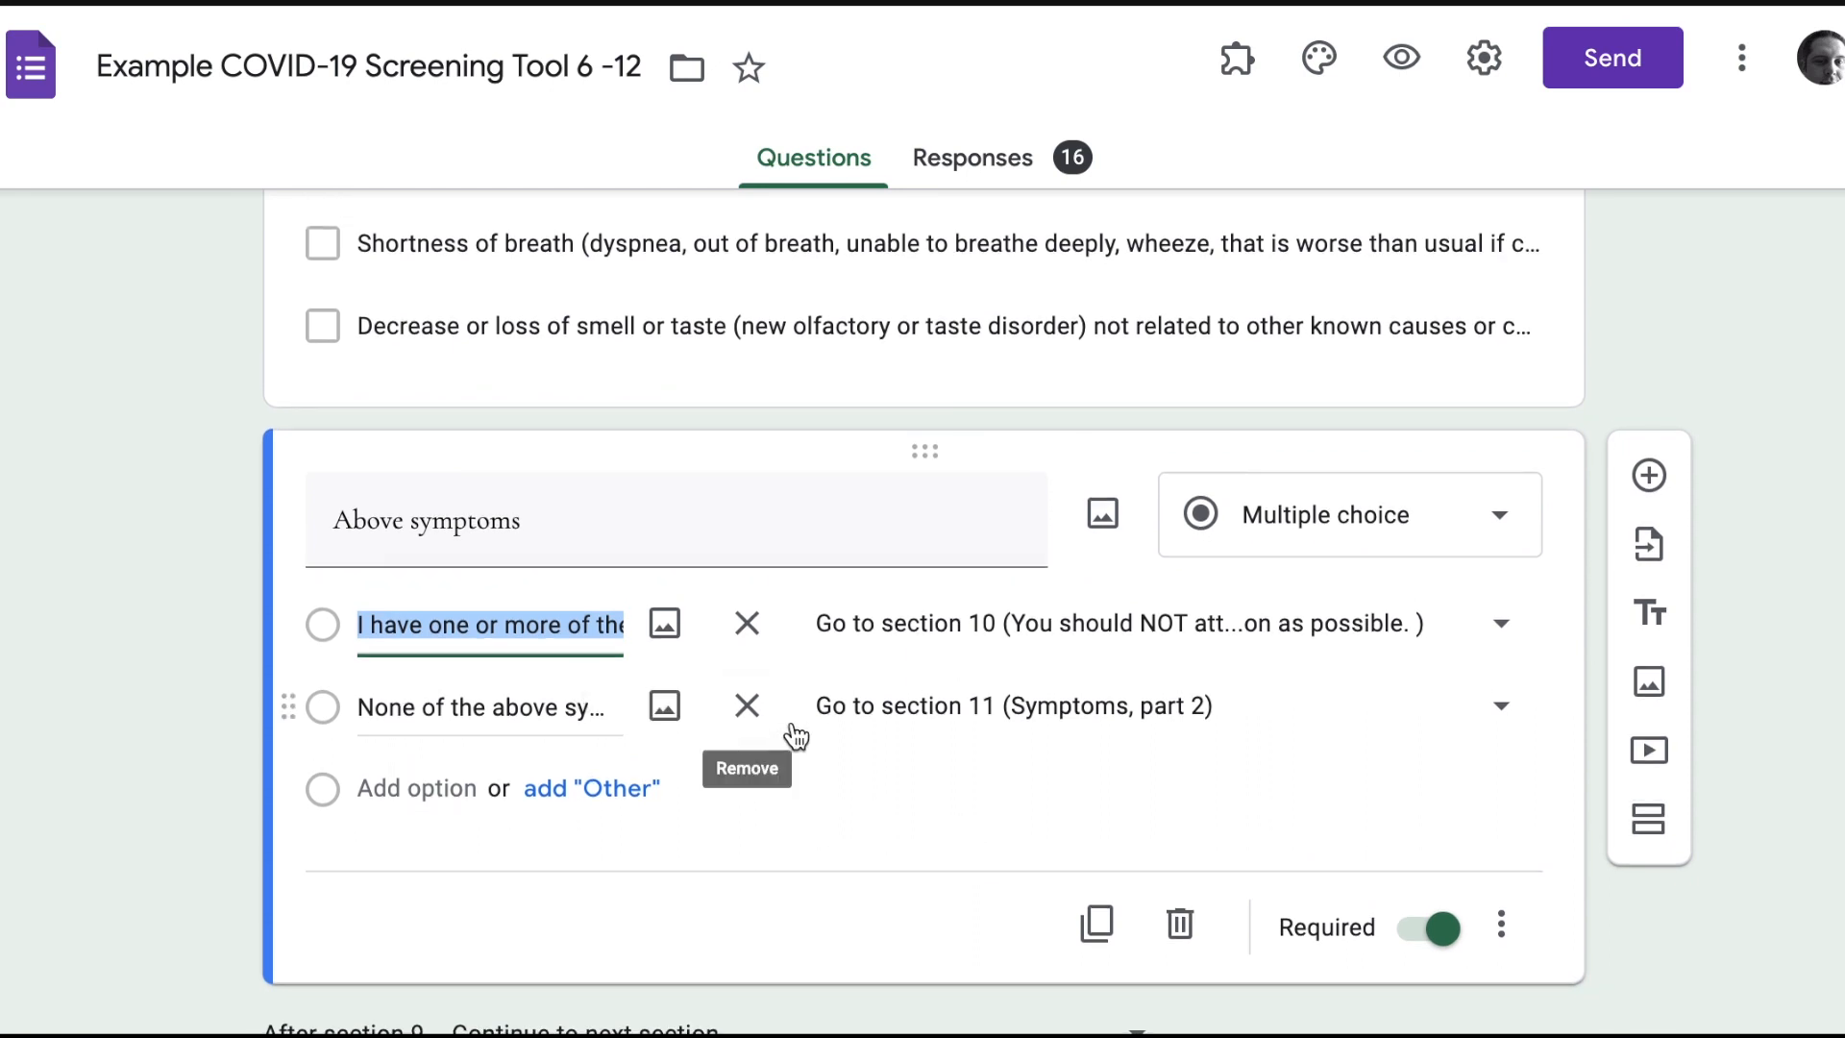
pyautogui.scroll(1, 806, 796)
pyautogui.scroll(4, 805, 785)
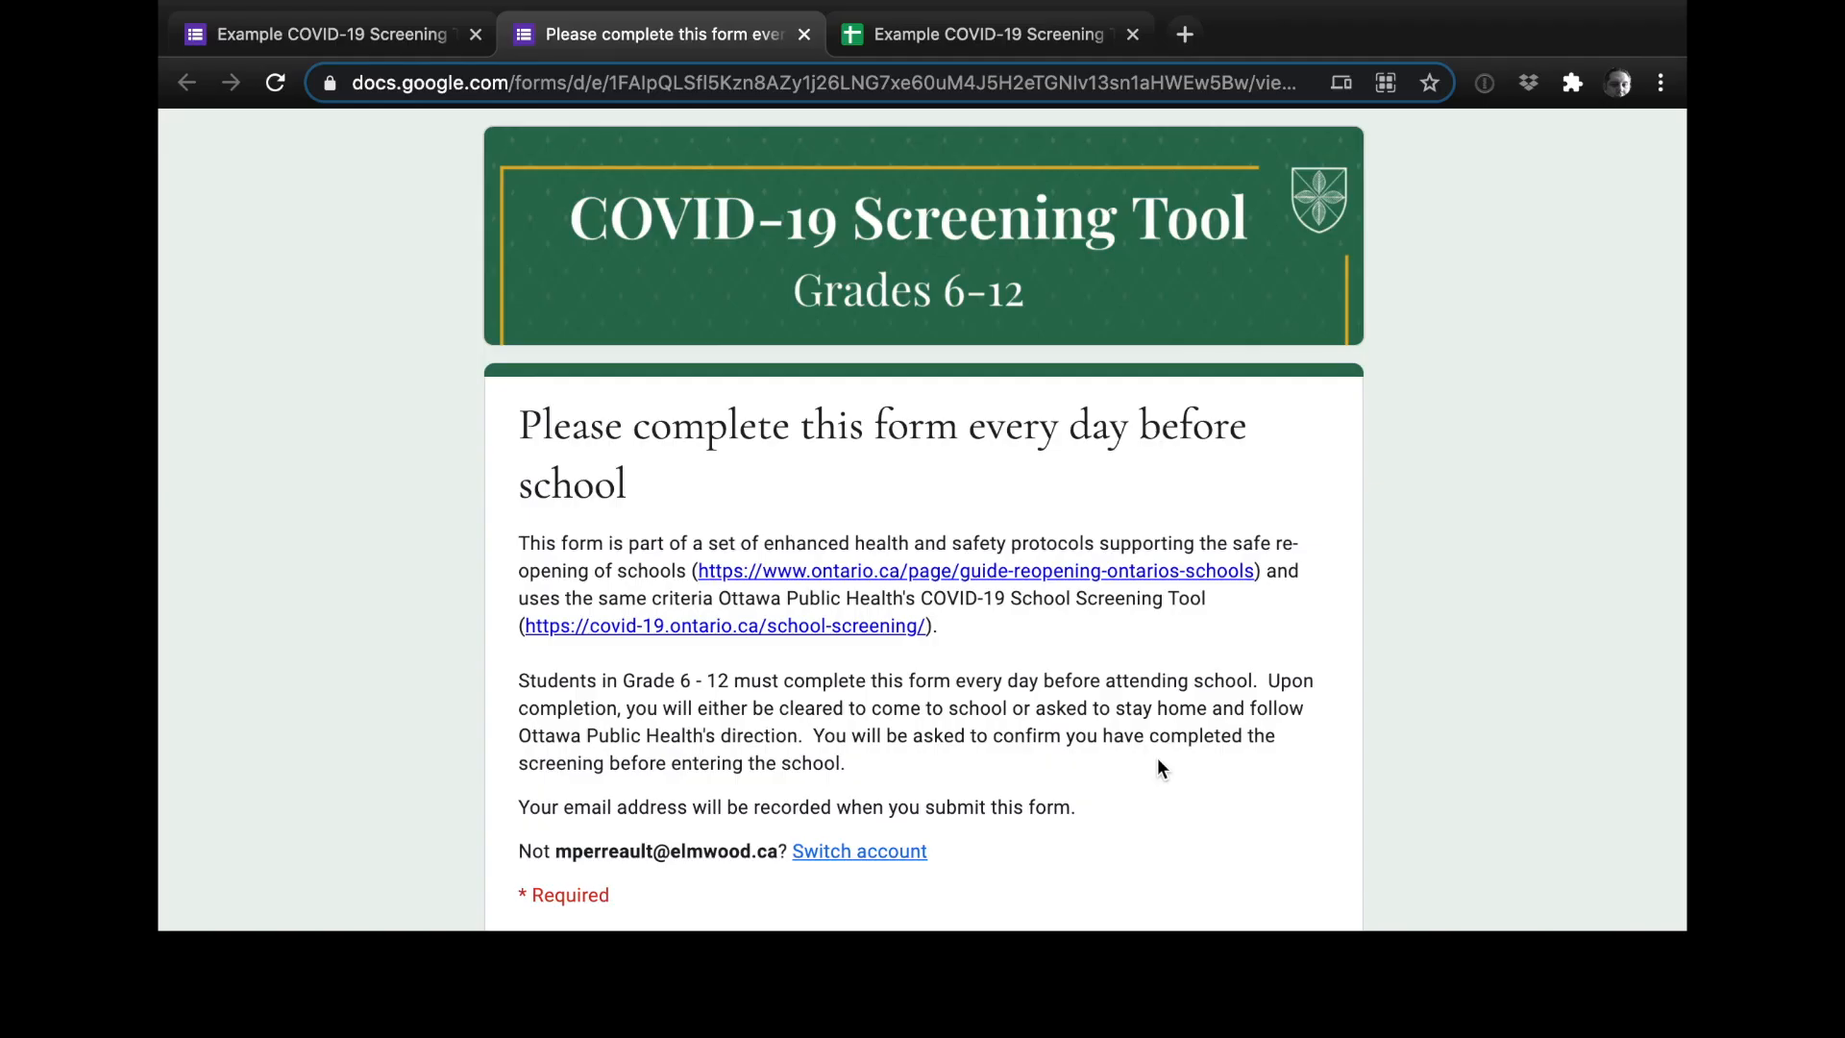
# Step: In the form preview, answer No to the travel question and No to contact with someone who tested positive, continuing past both
pyautogui.scroll(-4, 1157, 758)
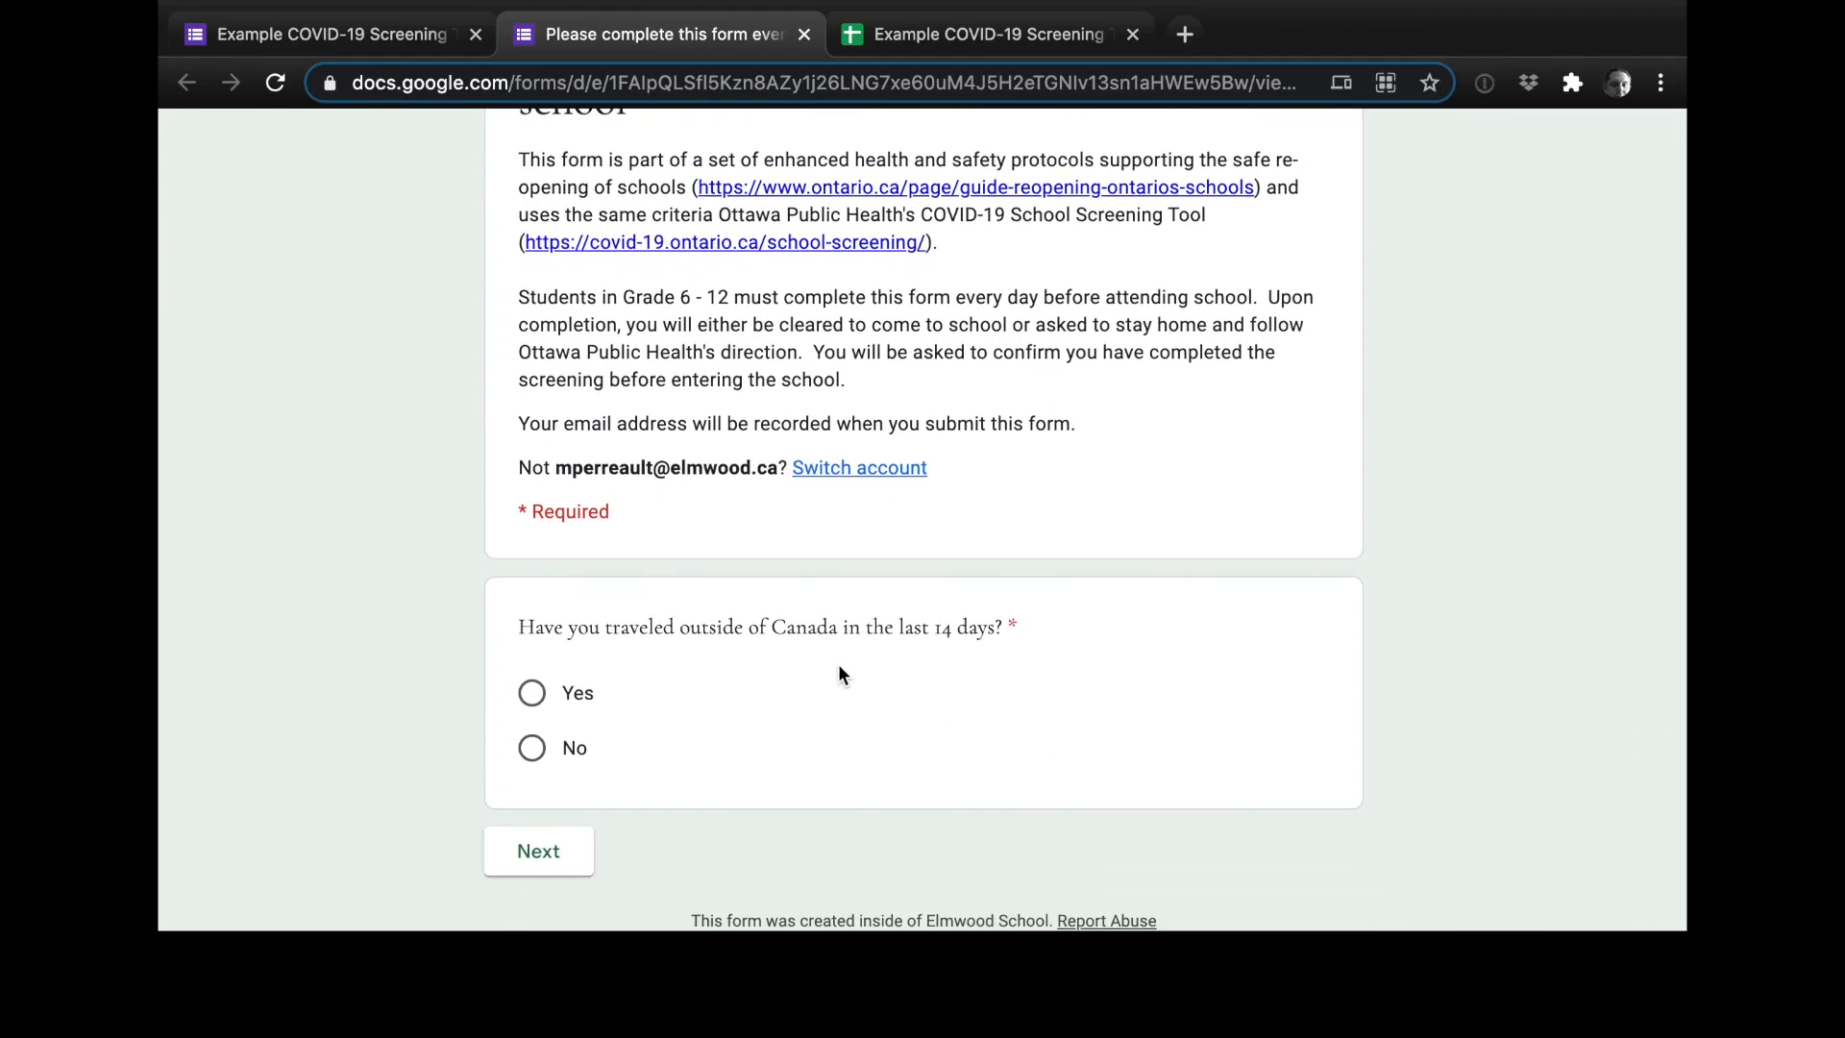
pyautogui.click(531, 751)
pyautogui.click(528, 852)
pyautogui.scroll(-2, 523, 851)
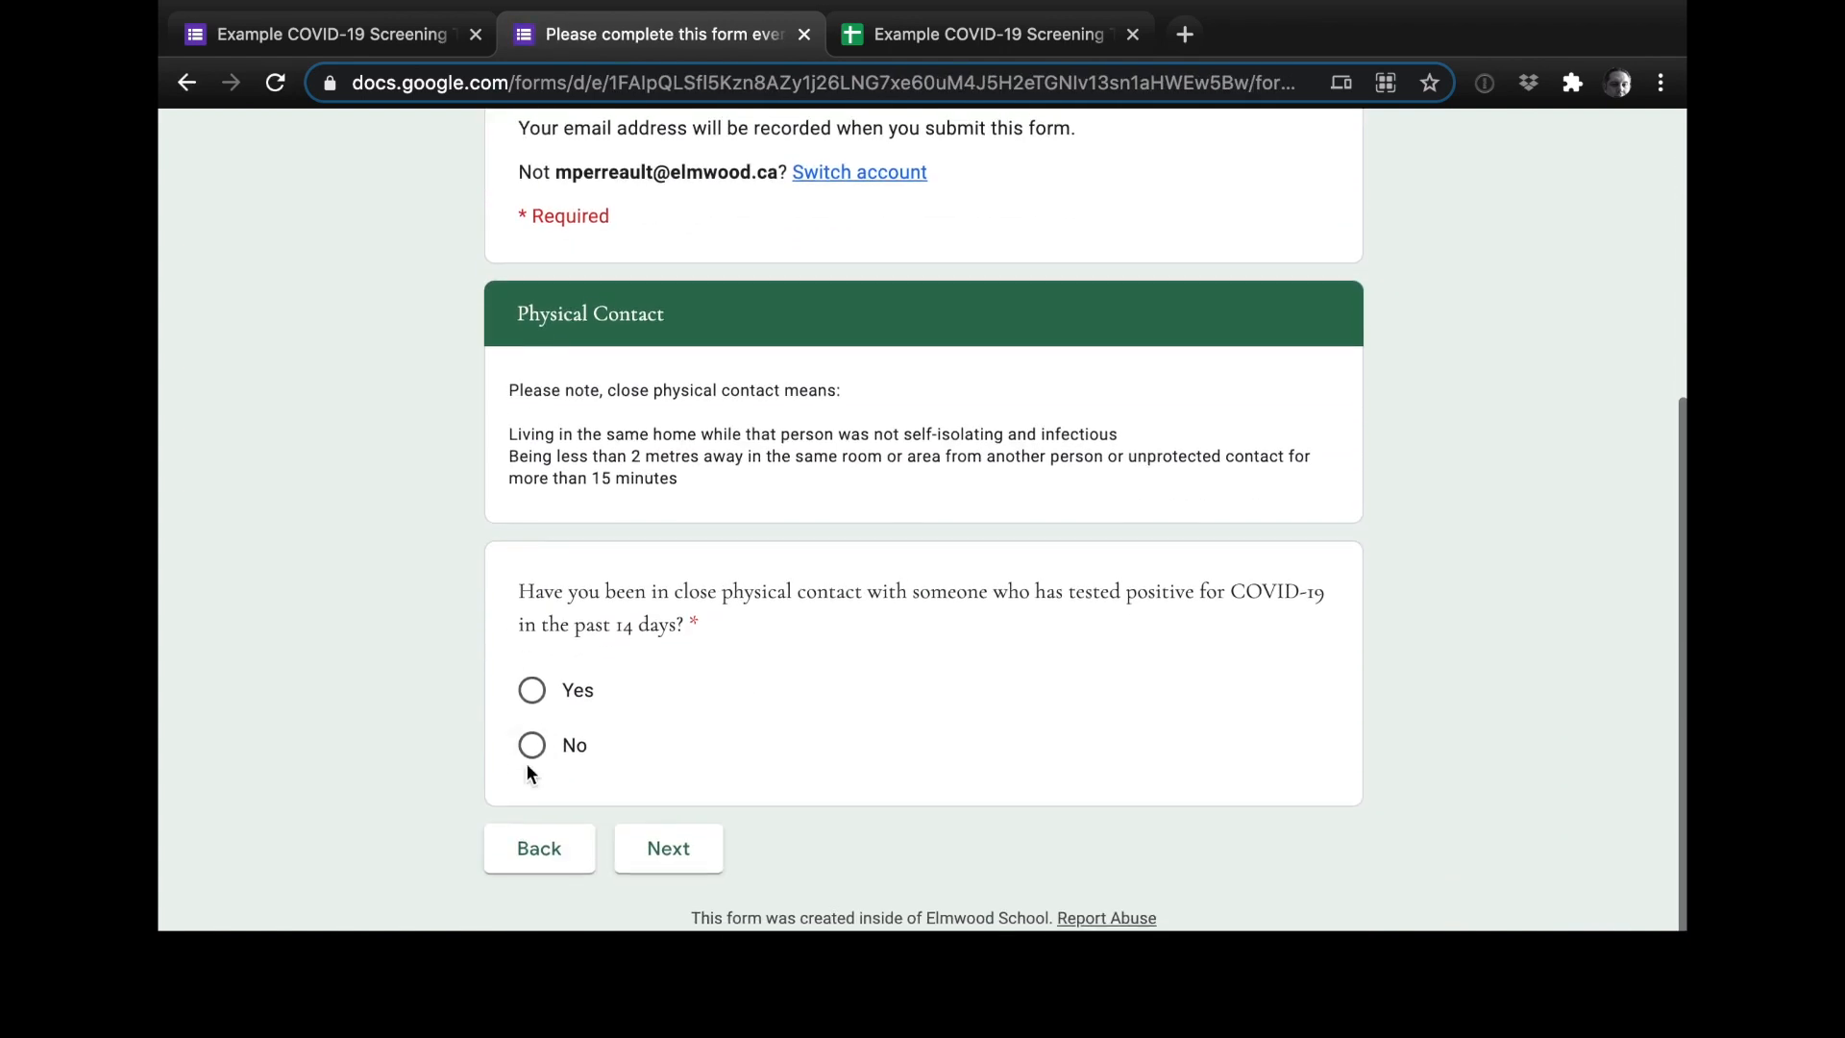
pyautogui.click(531, 749)
pyautogui.click(672, 851)
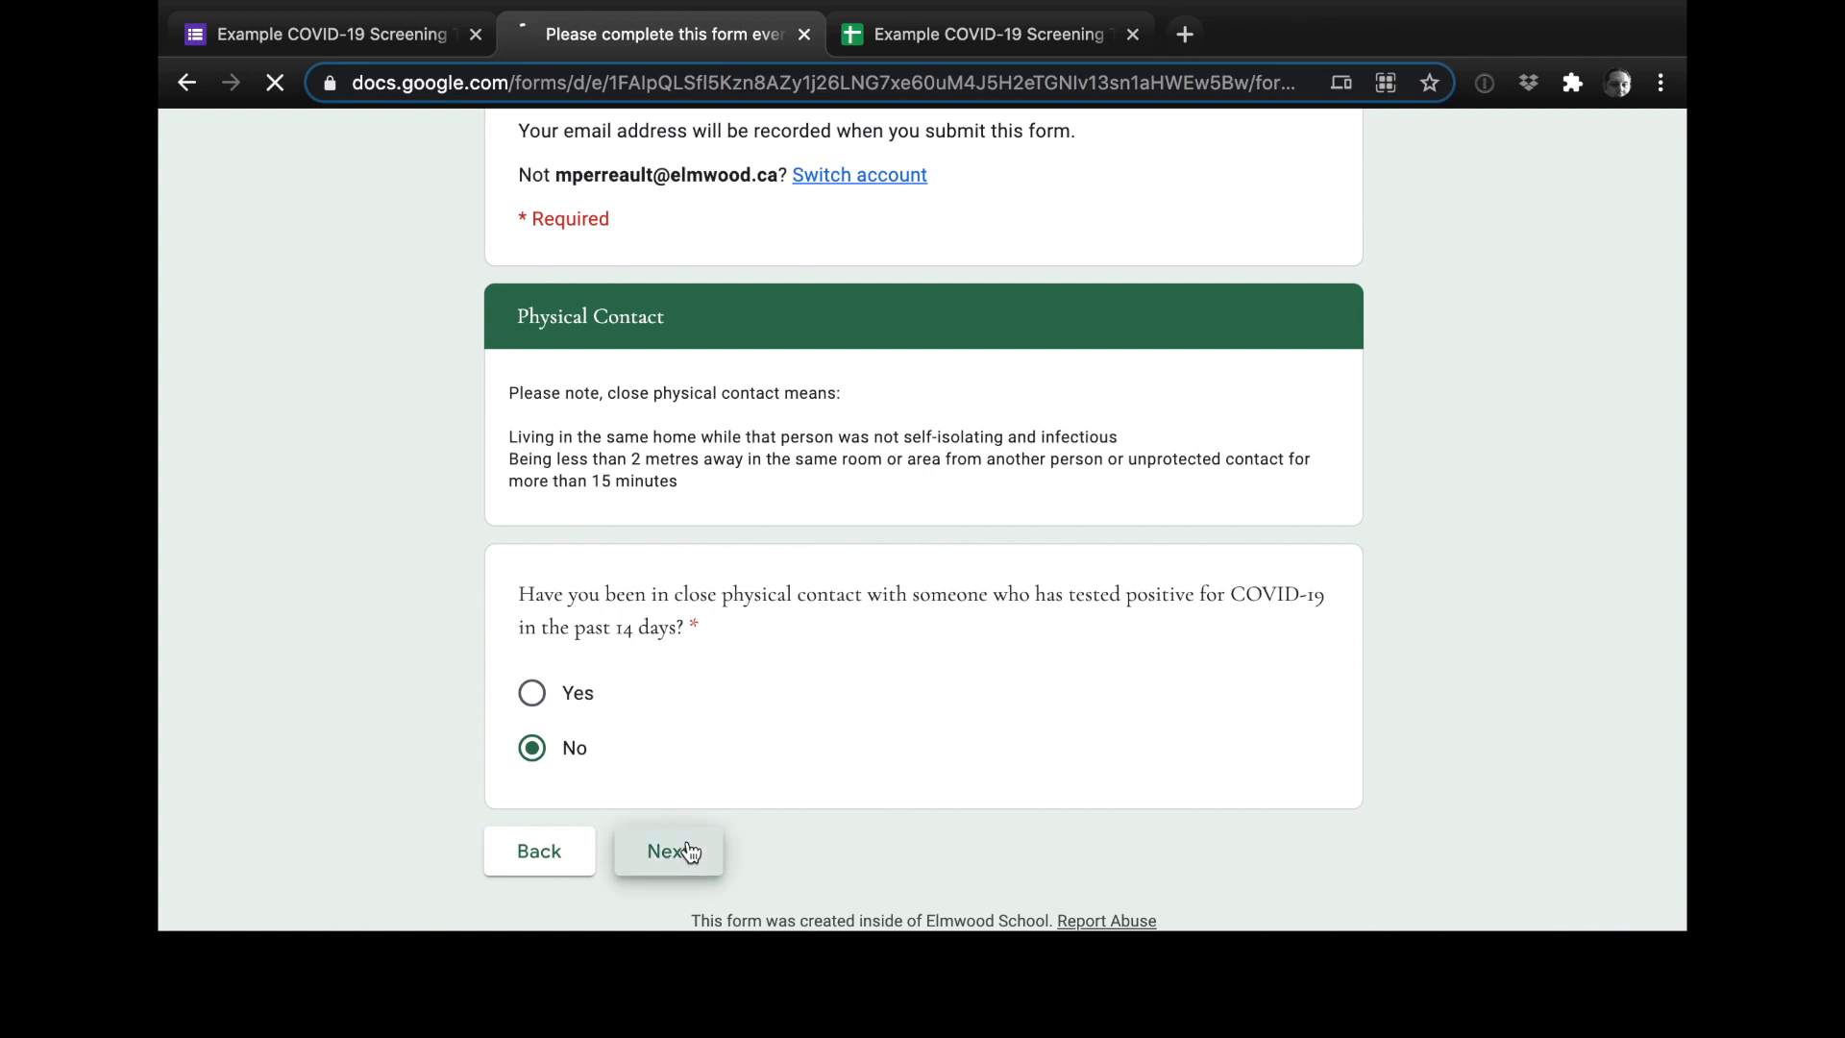
# Step: Answer No to the questions in Physical Contact, part 2 and part 3, and continue to the Symptoms section
pyautogui.scroll(-5, 687, 852)
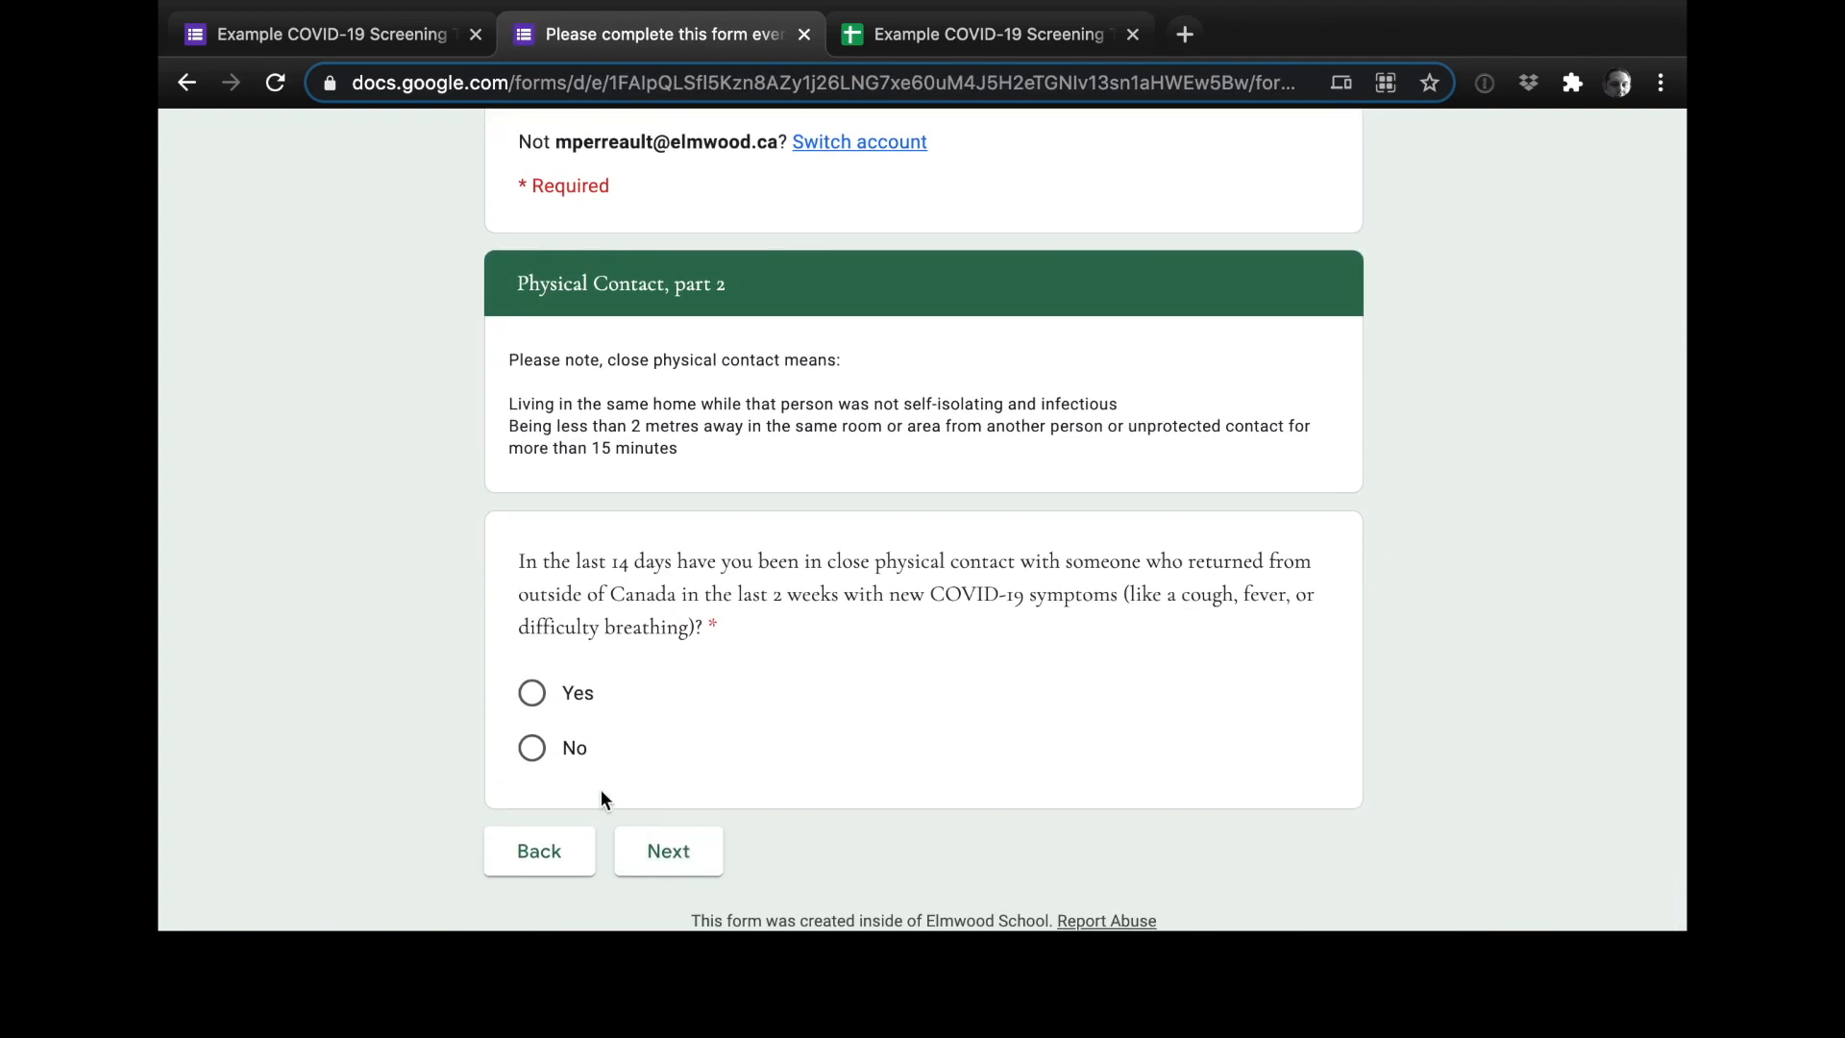
pyautogui.click(532, 749)
pyautogui.click(653, 850)
pyautogui.scroll(-5, 651, 856)
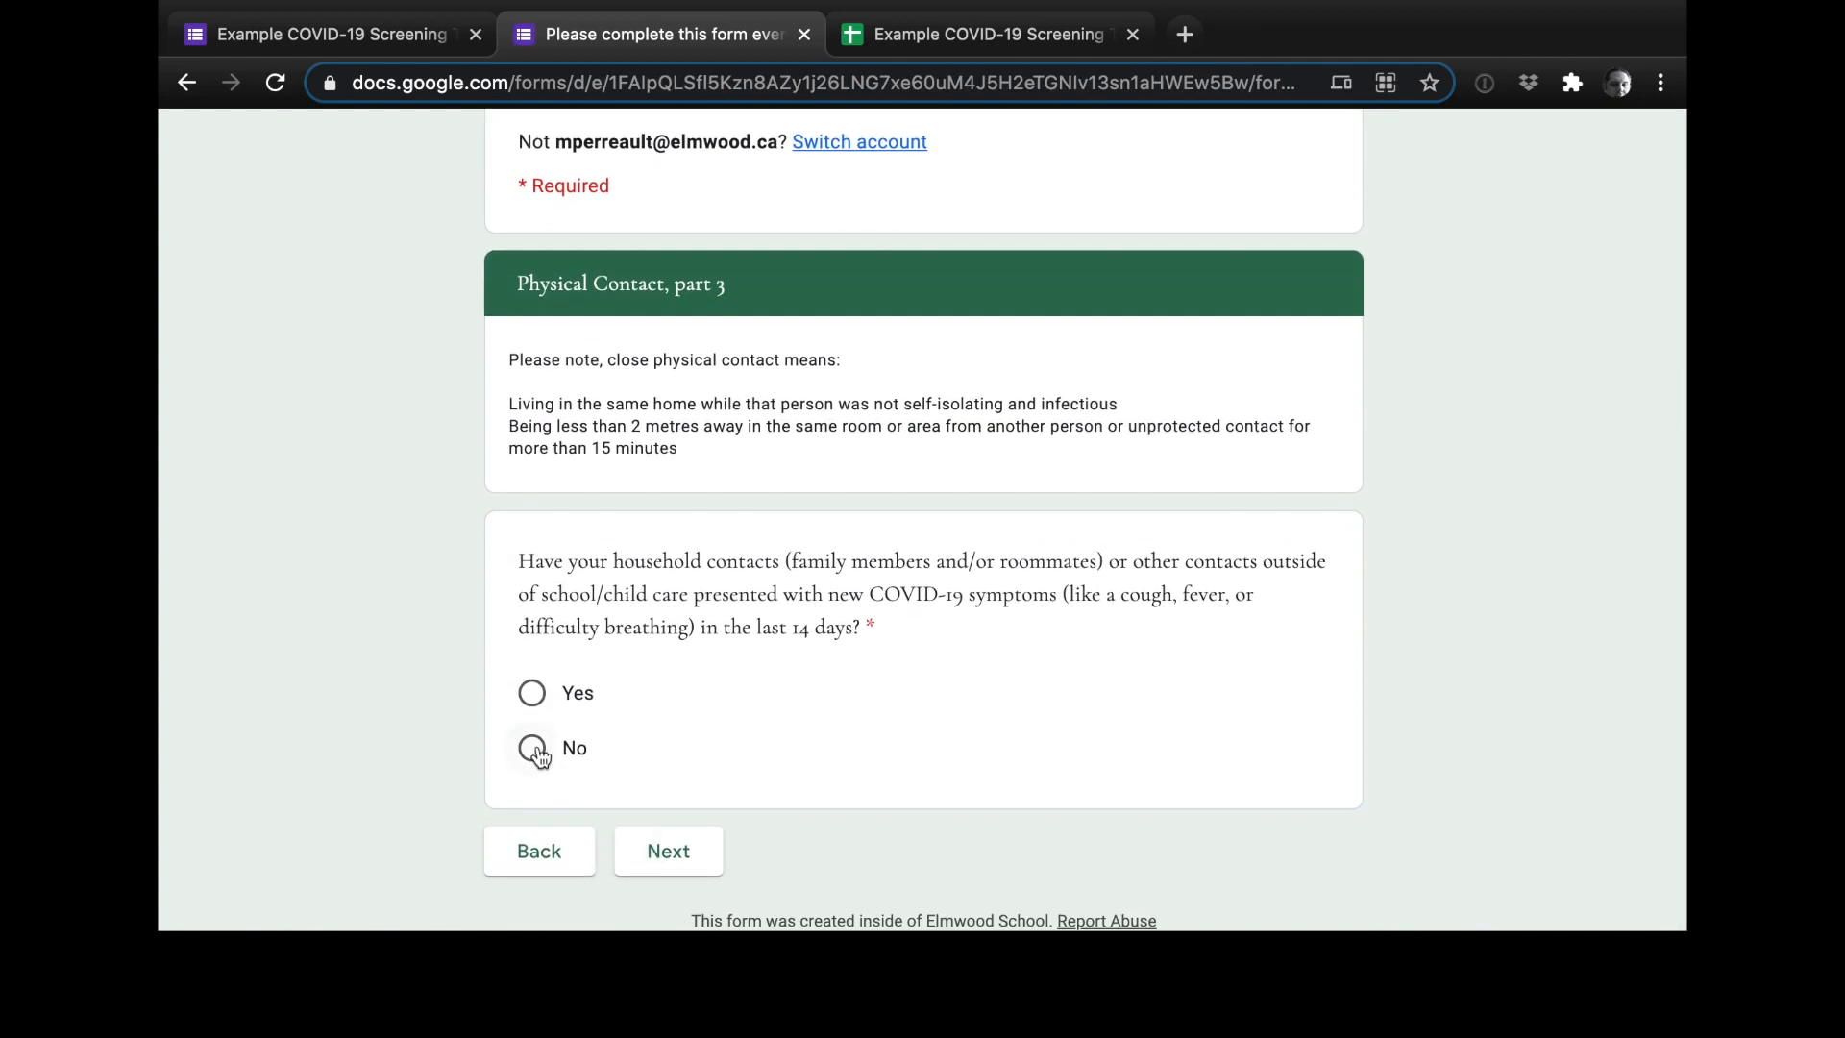
pyautogui.click(532, 749)
pyautogui.click(654, 853)
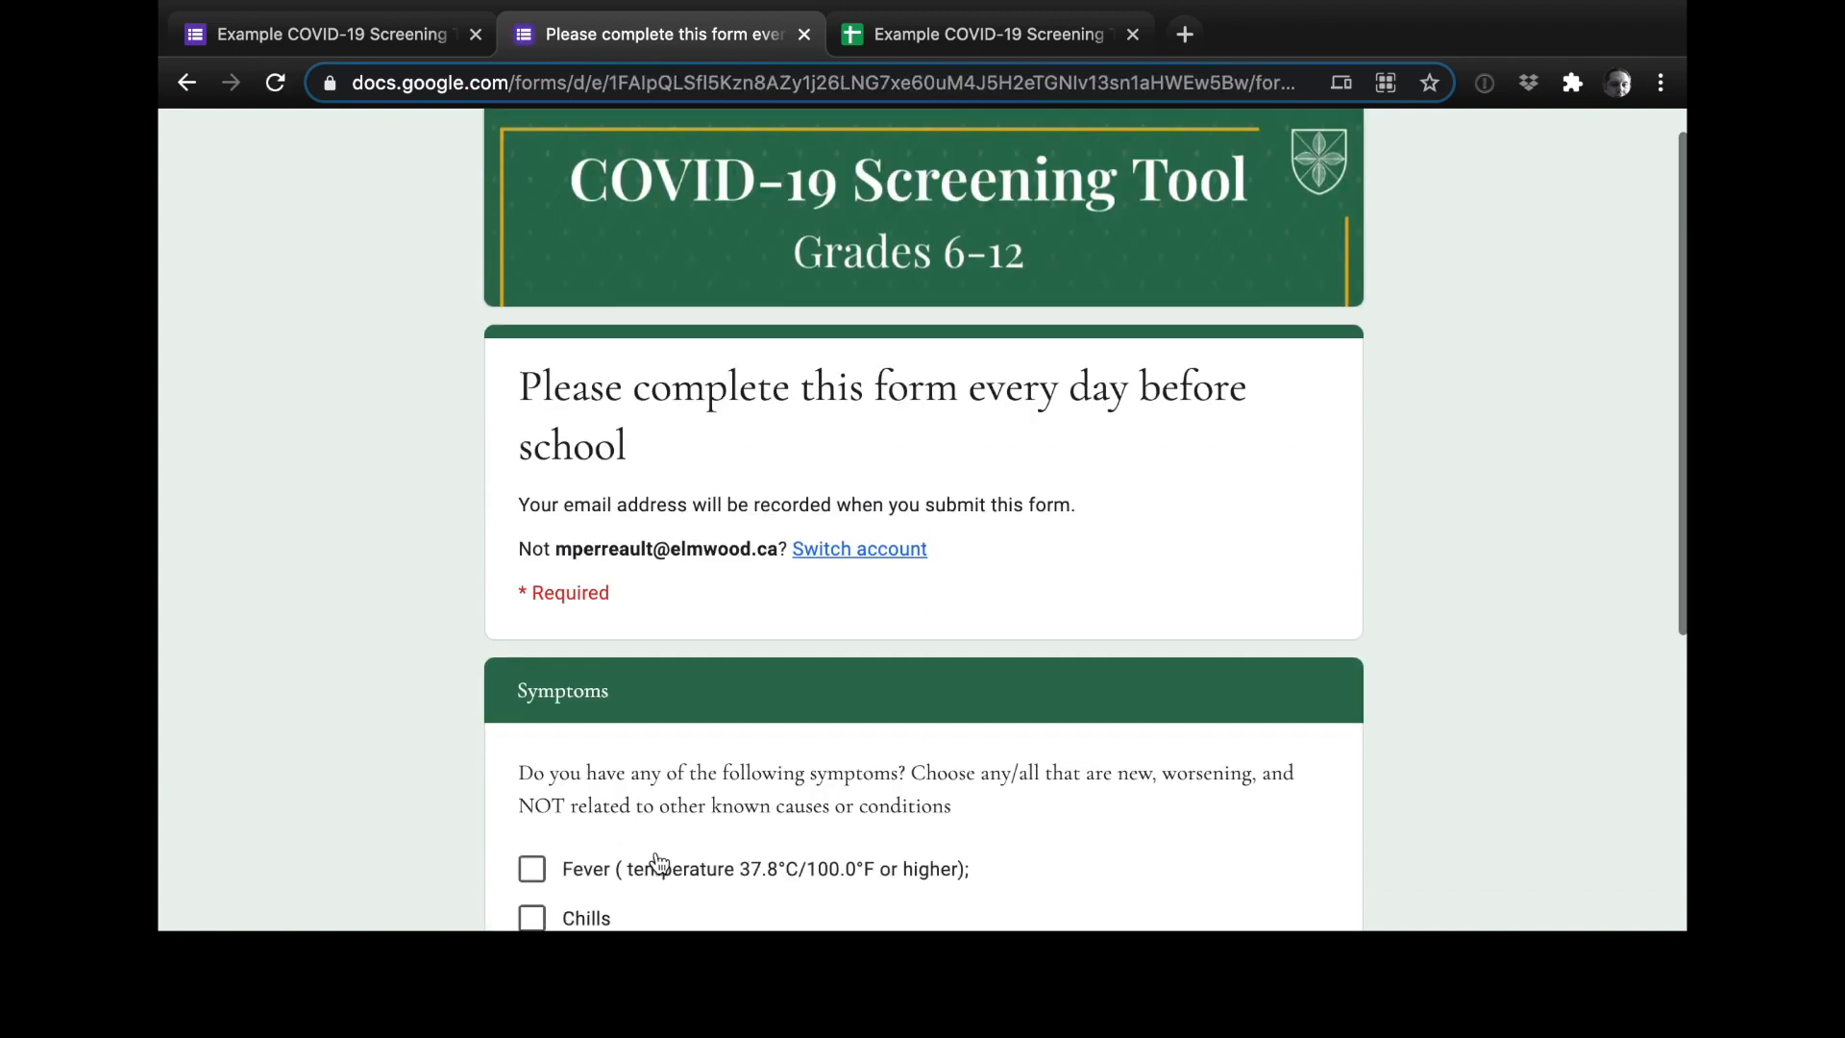
# Step: Test the symptomatic path by ticking decrease or loss of smell or taste, selecting "I have one or more of the above symptoms" and continuing
pyautogui.scroll(-4, 609, 863)
pyautogui.scroll(-2, 538, 673)
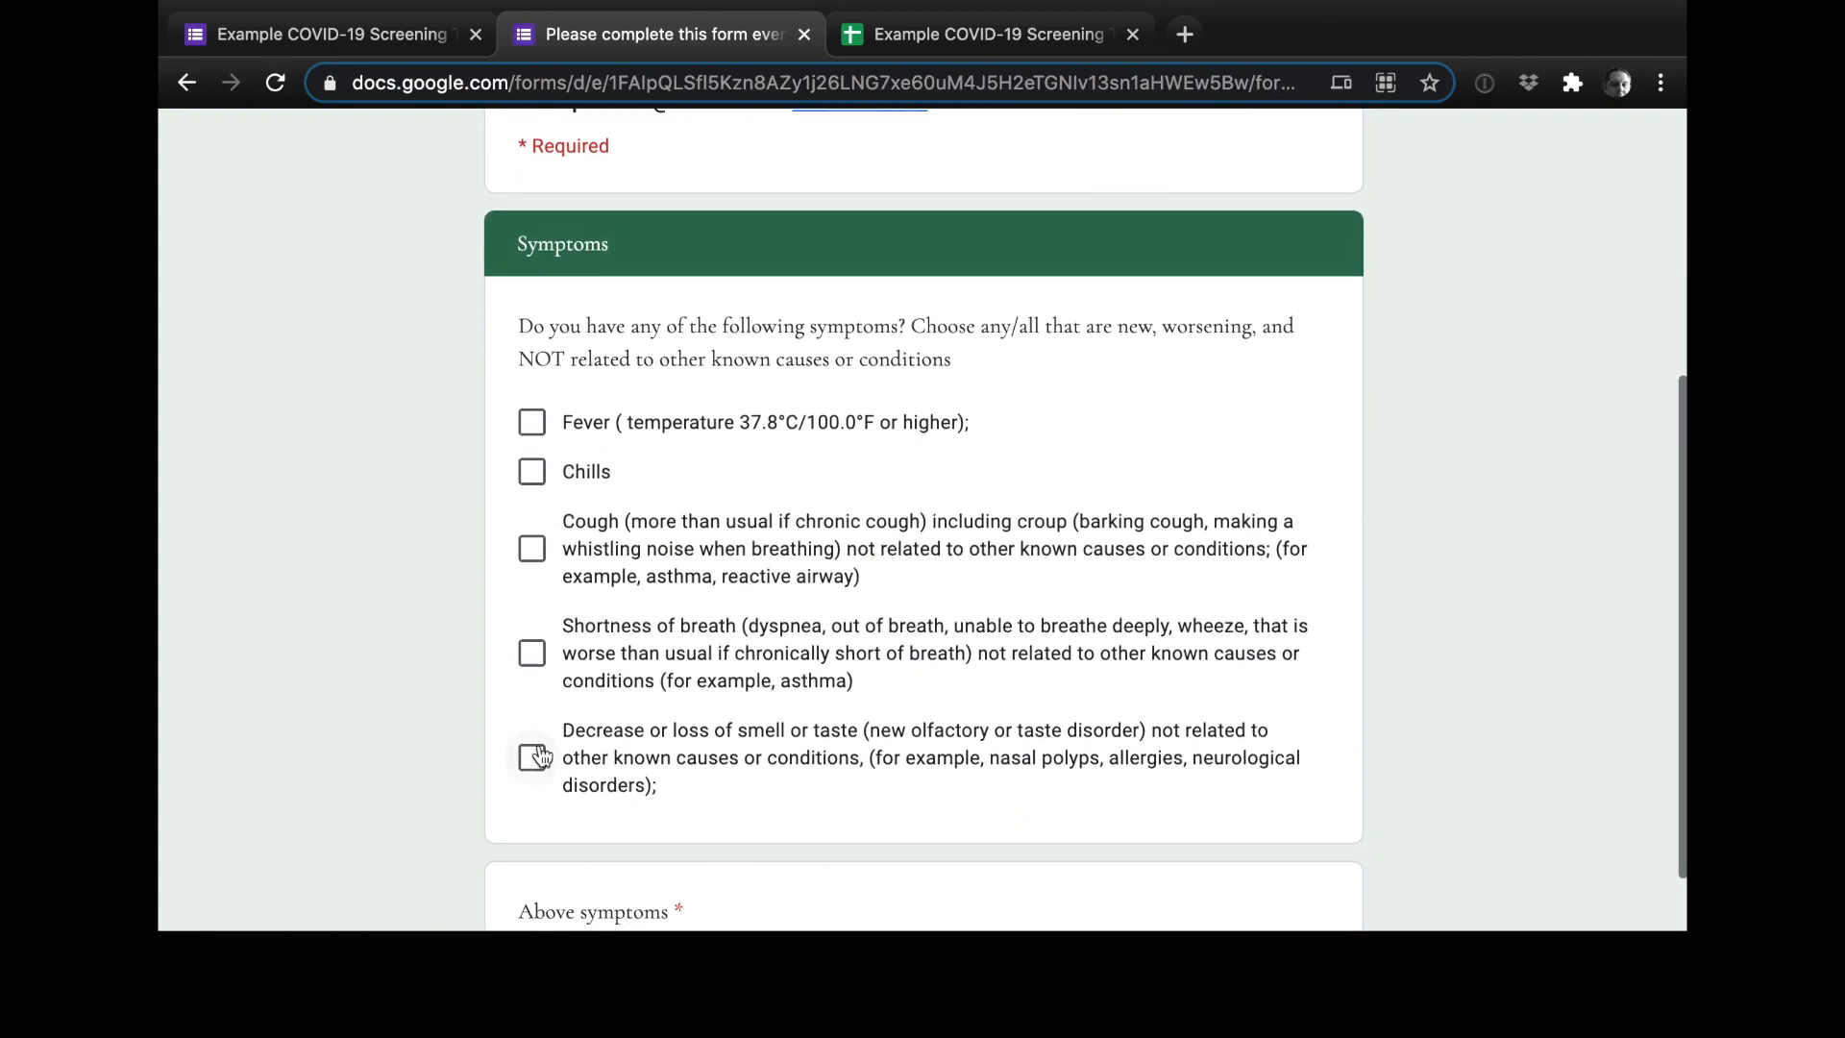
pyautogui.scroll(-1, 548, 833)
pyautogui.click(532, 726)
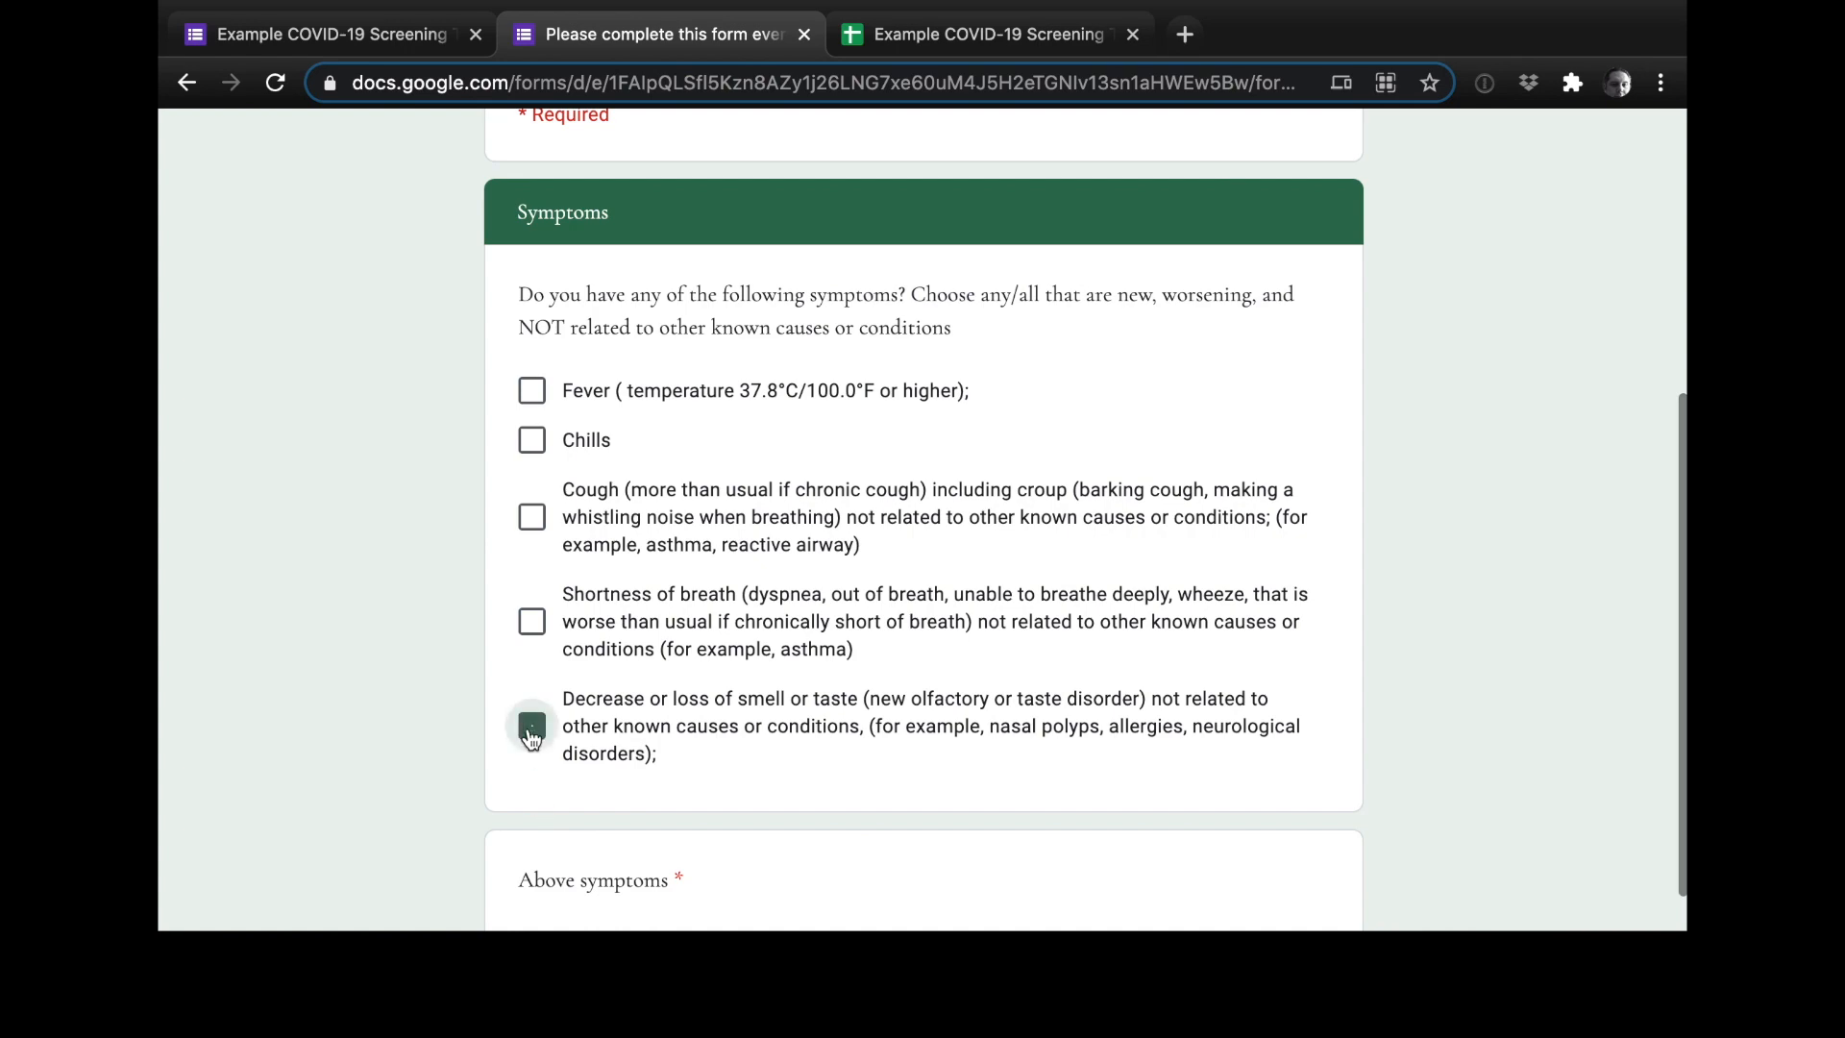
pyautogui.scroll(-1, 528, 759)
pyautogui.click(530, 858)
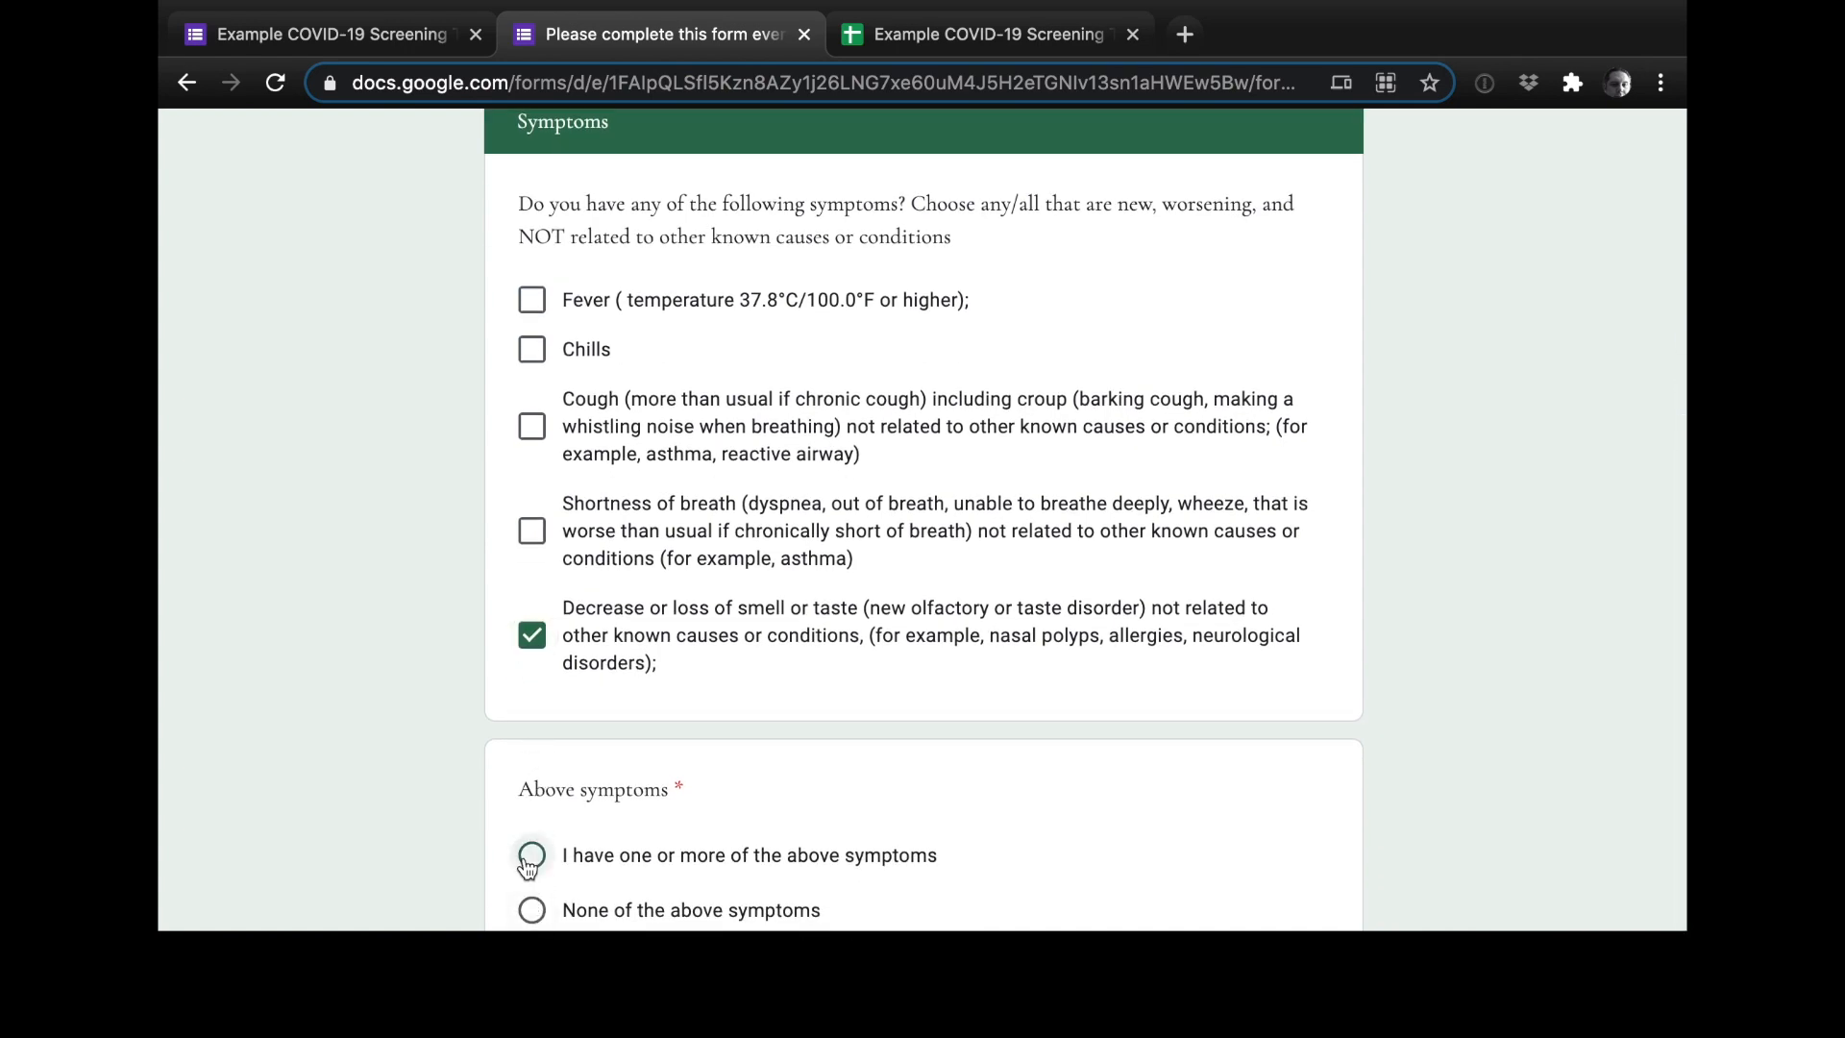
pyautogui.click(657, 1001)
pyautogui.scroll(-3, 681, 894)
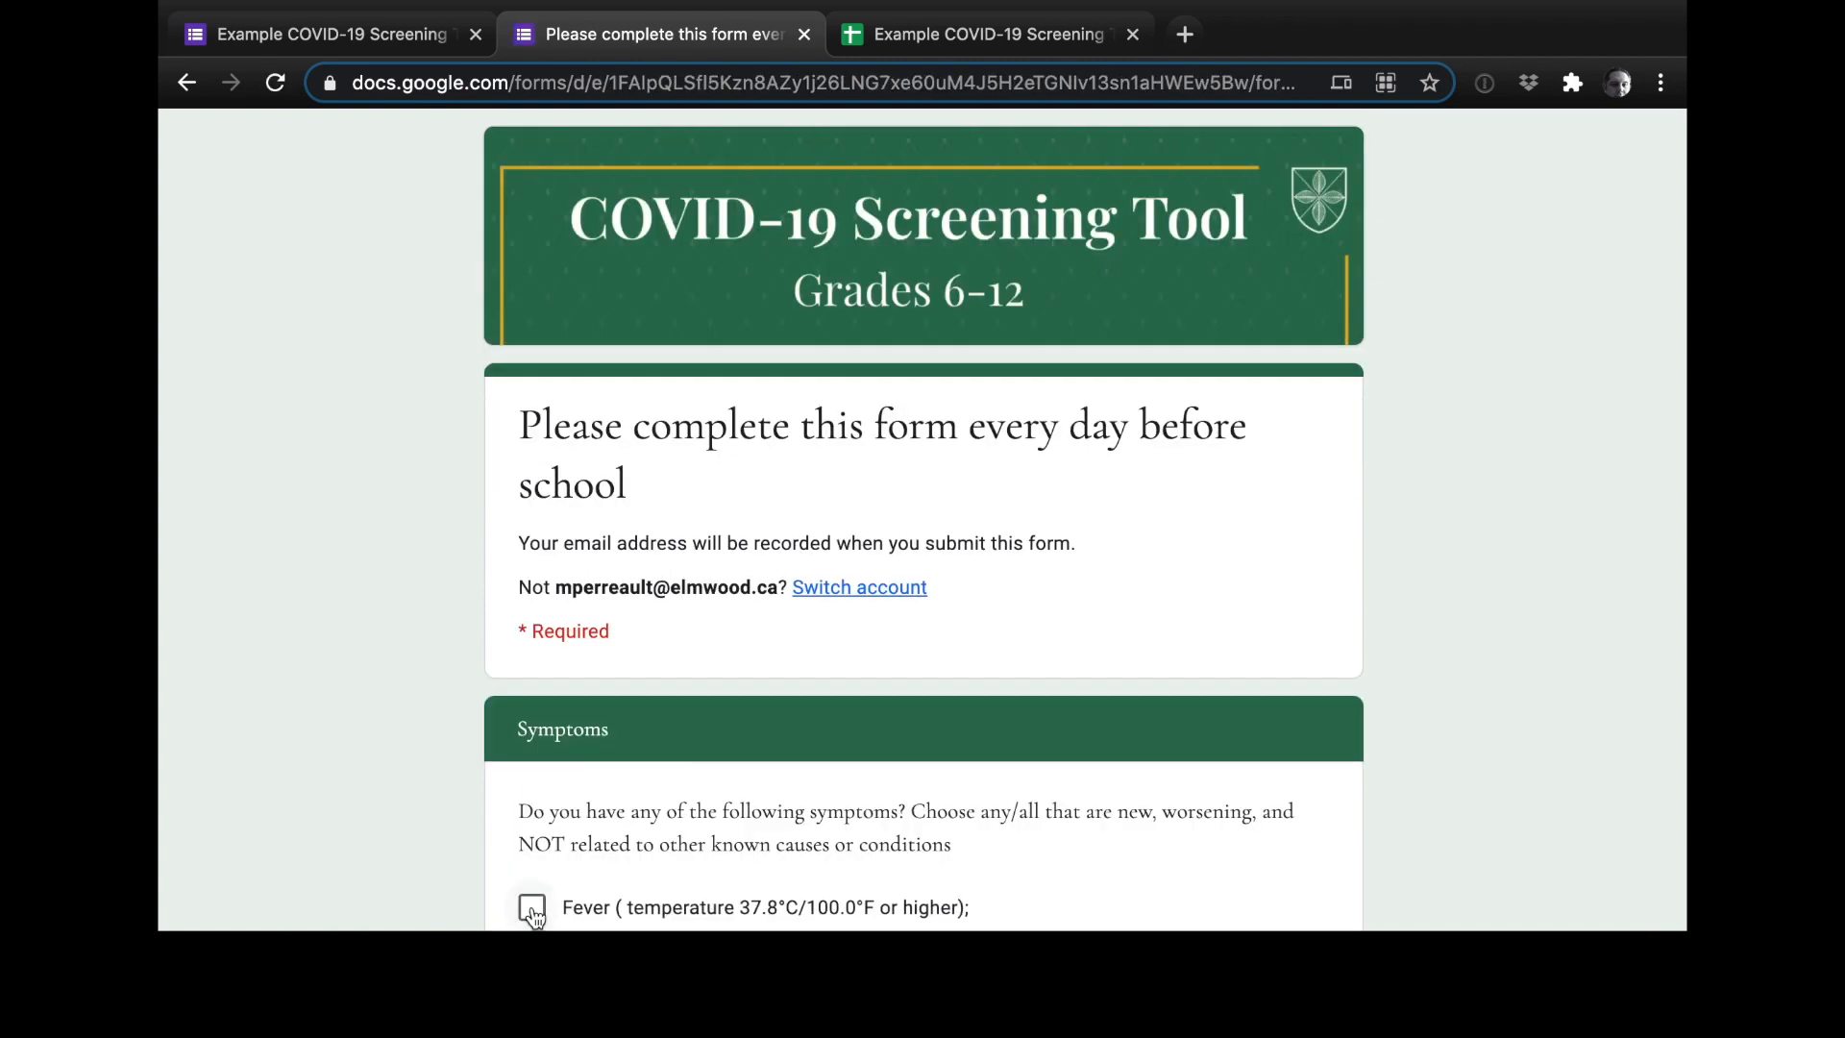
# Step: Clear the loss of smell or taste symptom, select "None of the above symptoms" and continue to Symptoms, part 2
pyautogui.scroll(-4, 538, 815)
pyautogui.click(538, 815)
pyautogui.scroll(-3, 538, 815)
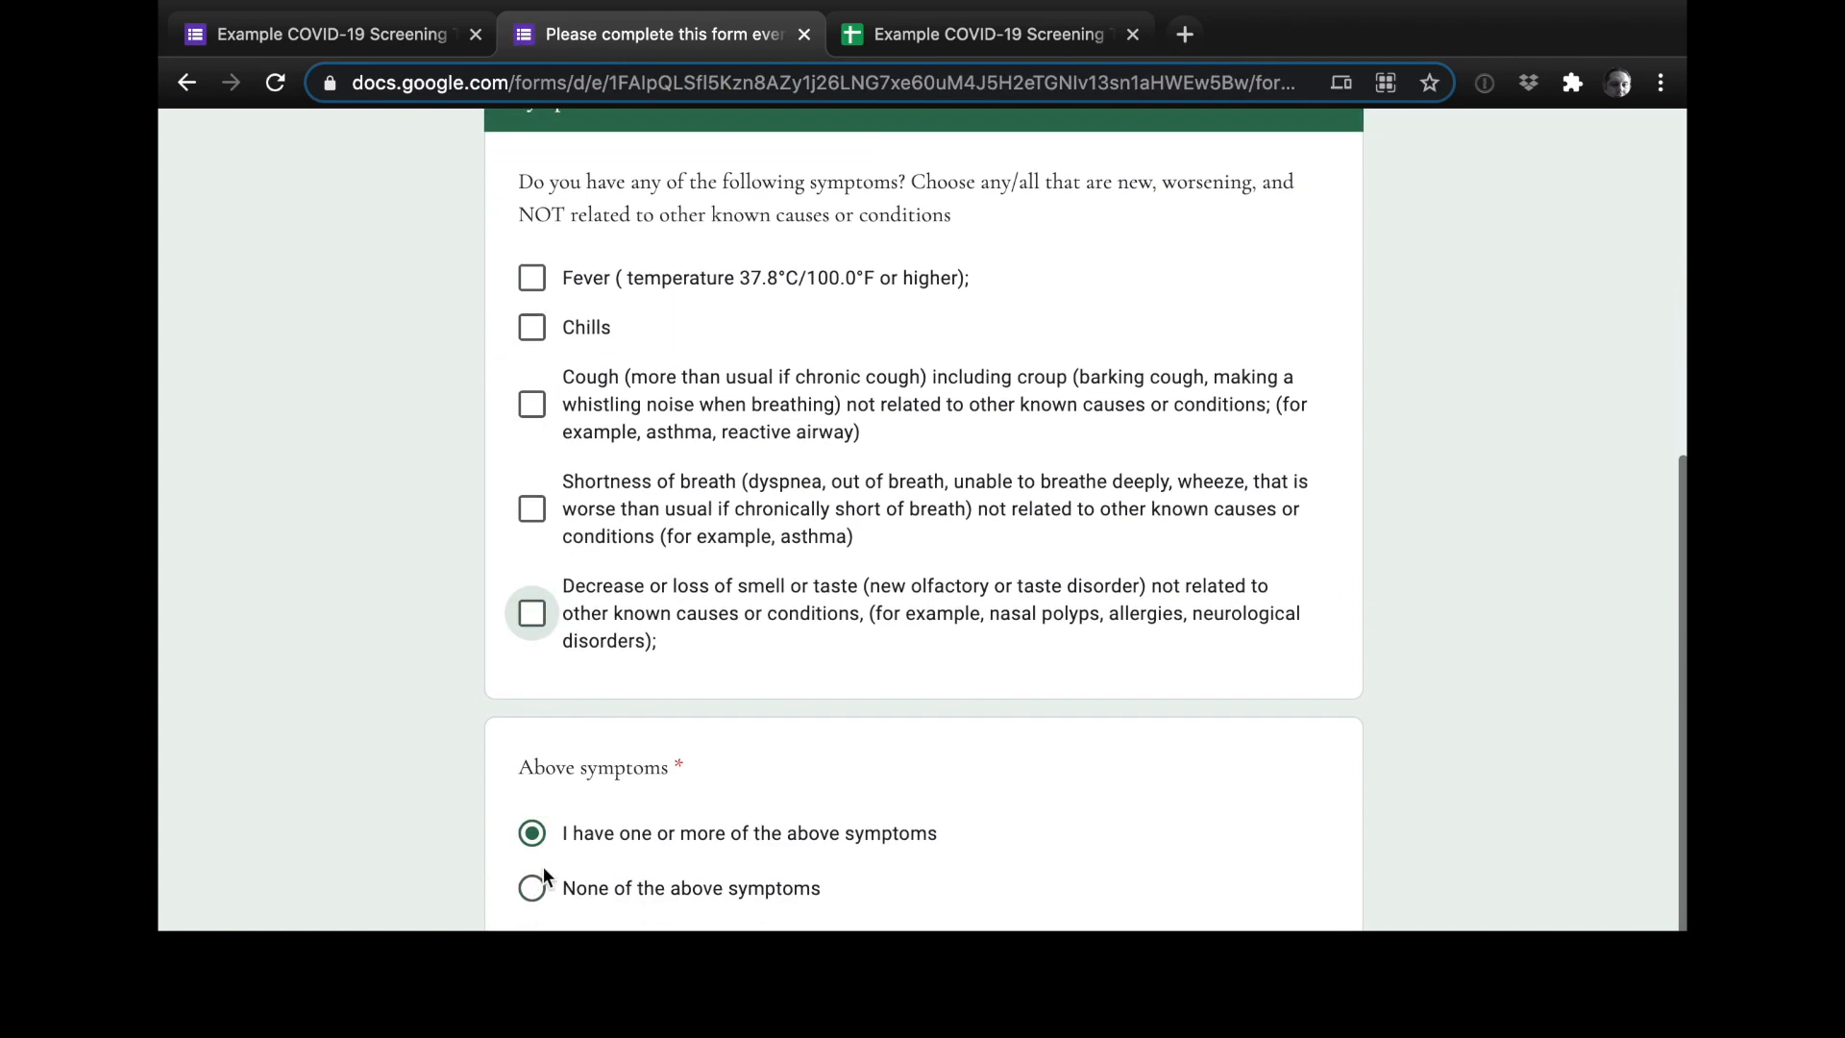
pyautogui.click(532, 888)
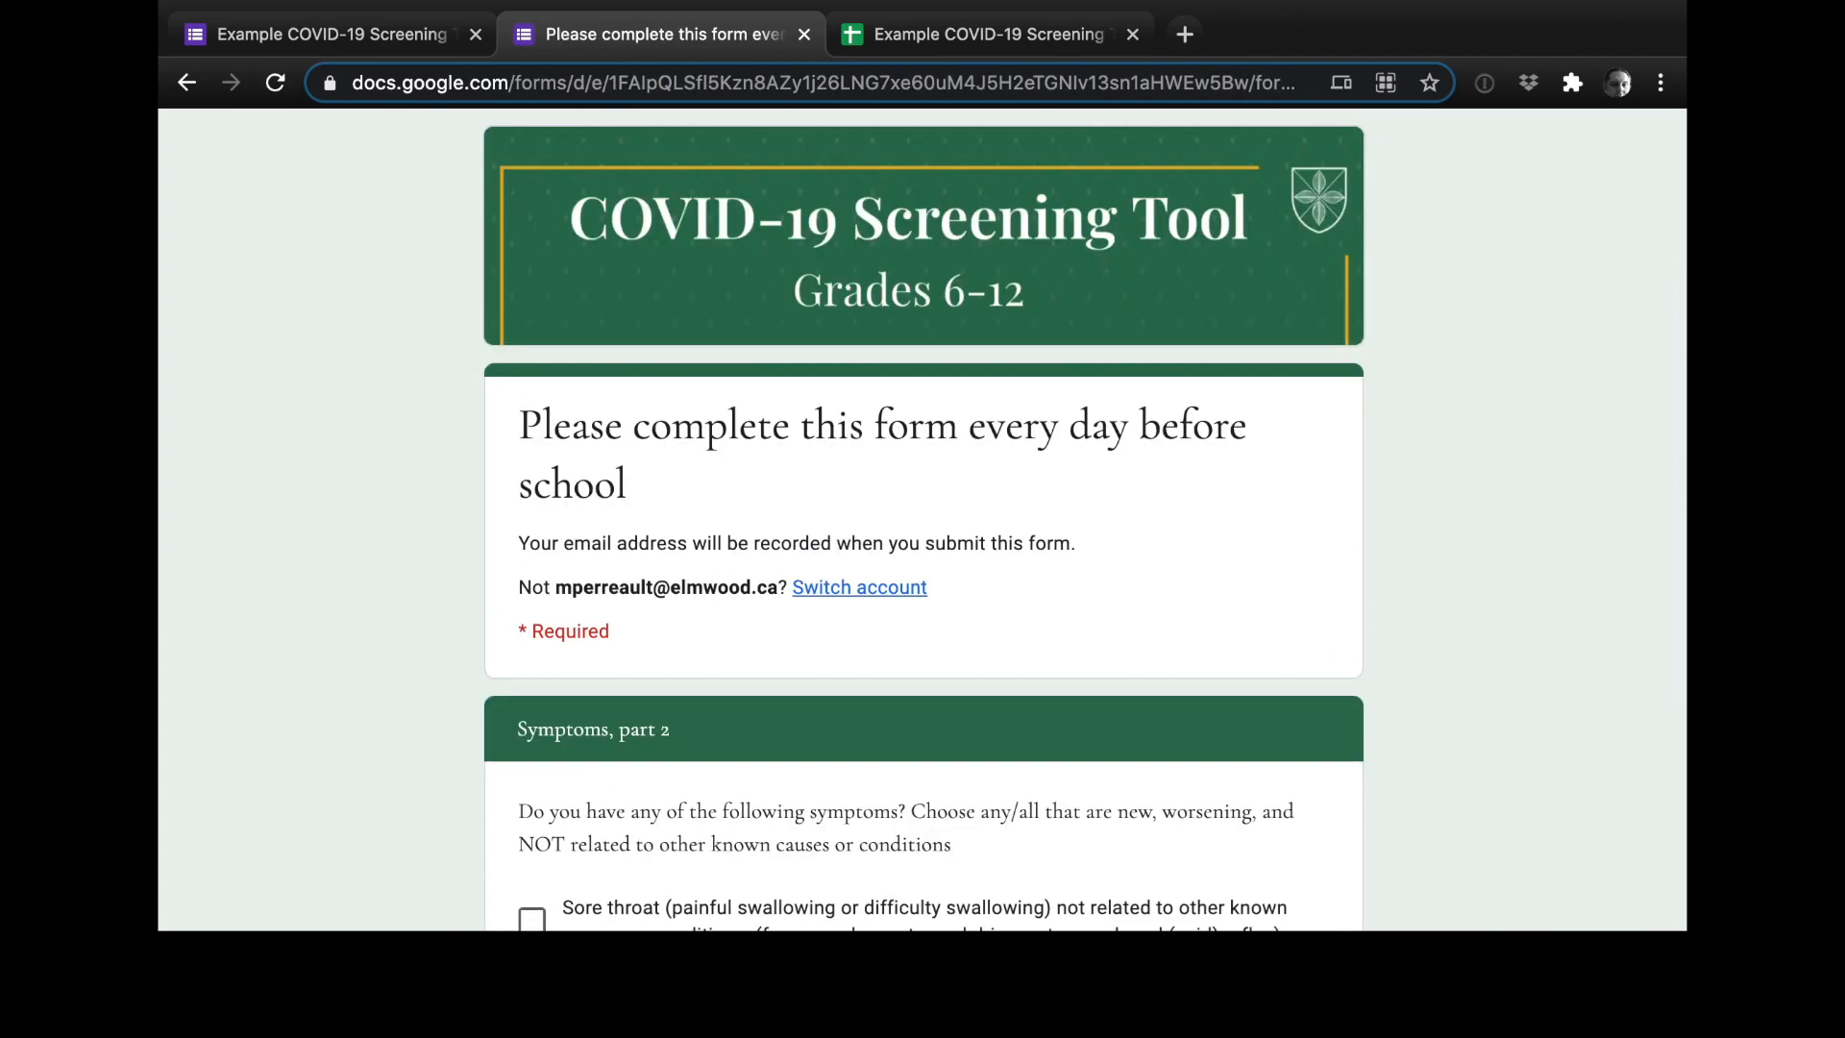
# Step: Try ticking the sore throat and stuffy nose symptoms in Symptoms, part 2, and clear them again
pyautogui.scroll(-6, 649, 886)
pyautogui.scroll(1, 625, 673)
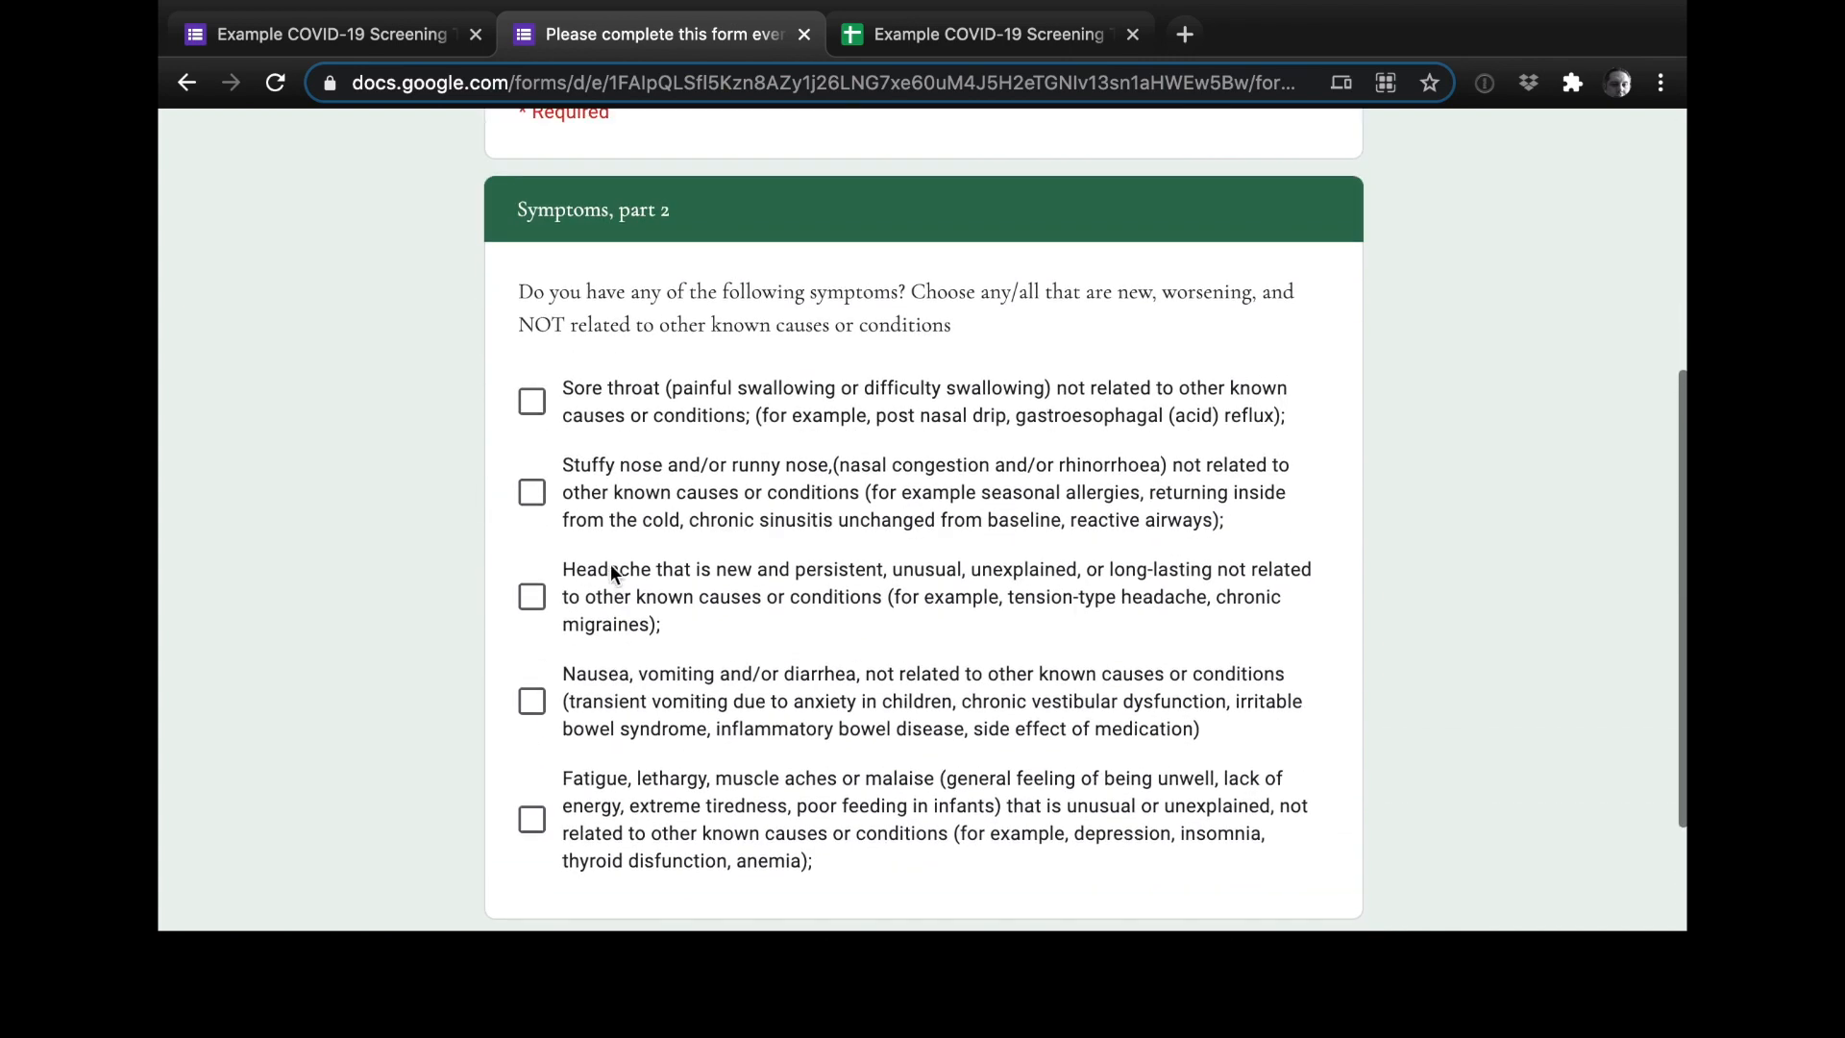
pyautogui.click(533, 408)
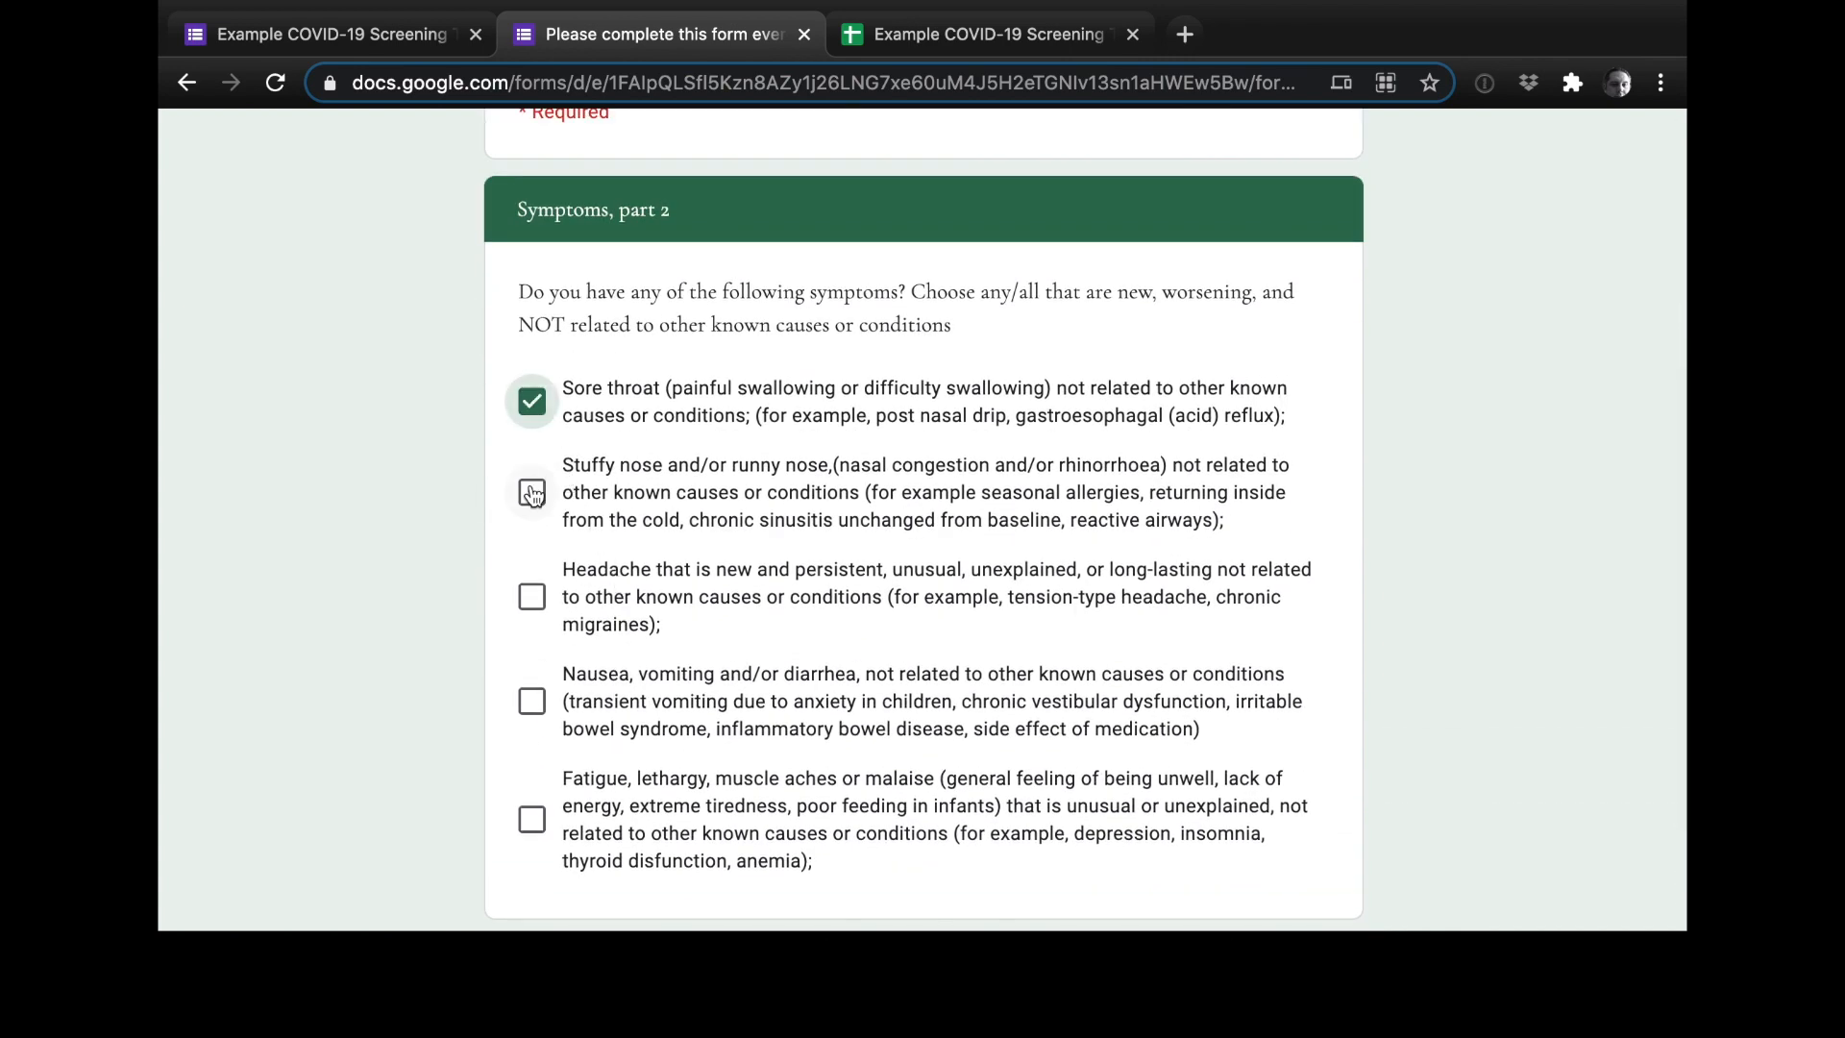
pyautogui.click(532, 426)
pyautogui.click(531, 425)
pyautogui.click(530, 495)
pyautogui.click(534, 486)
# Step: Answer "I have no symptoms", continue to the "You can come to school today." page, and highlight its submit instruction
pyautogui.scroll(-5, 538, 481)
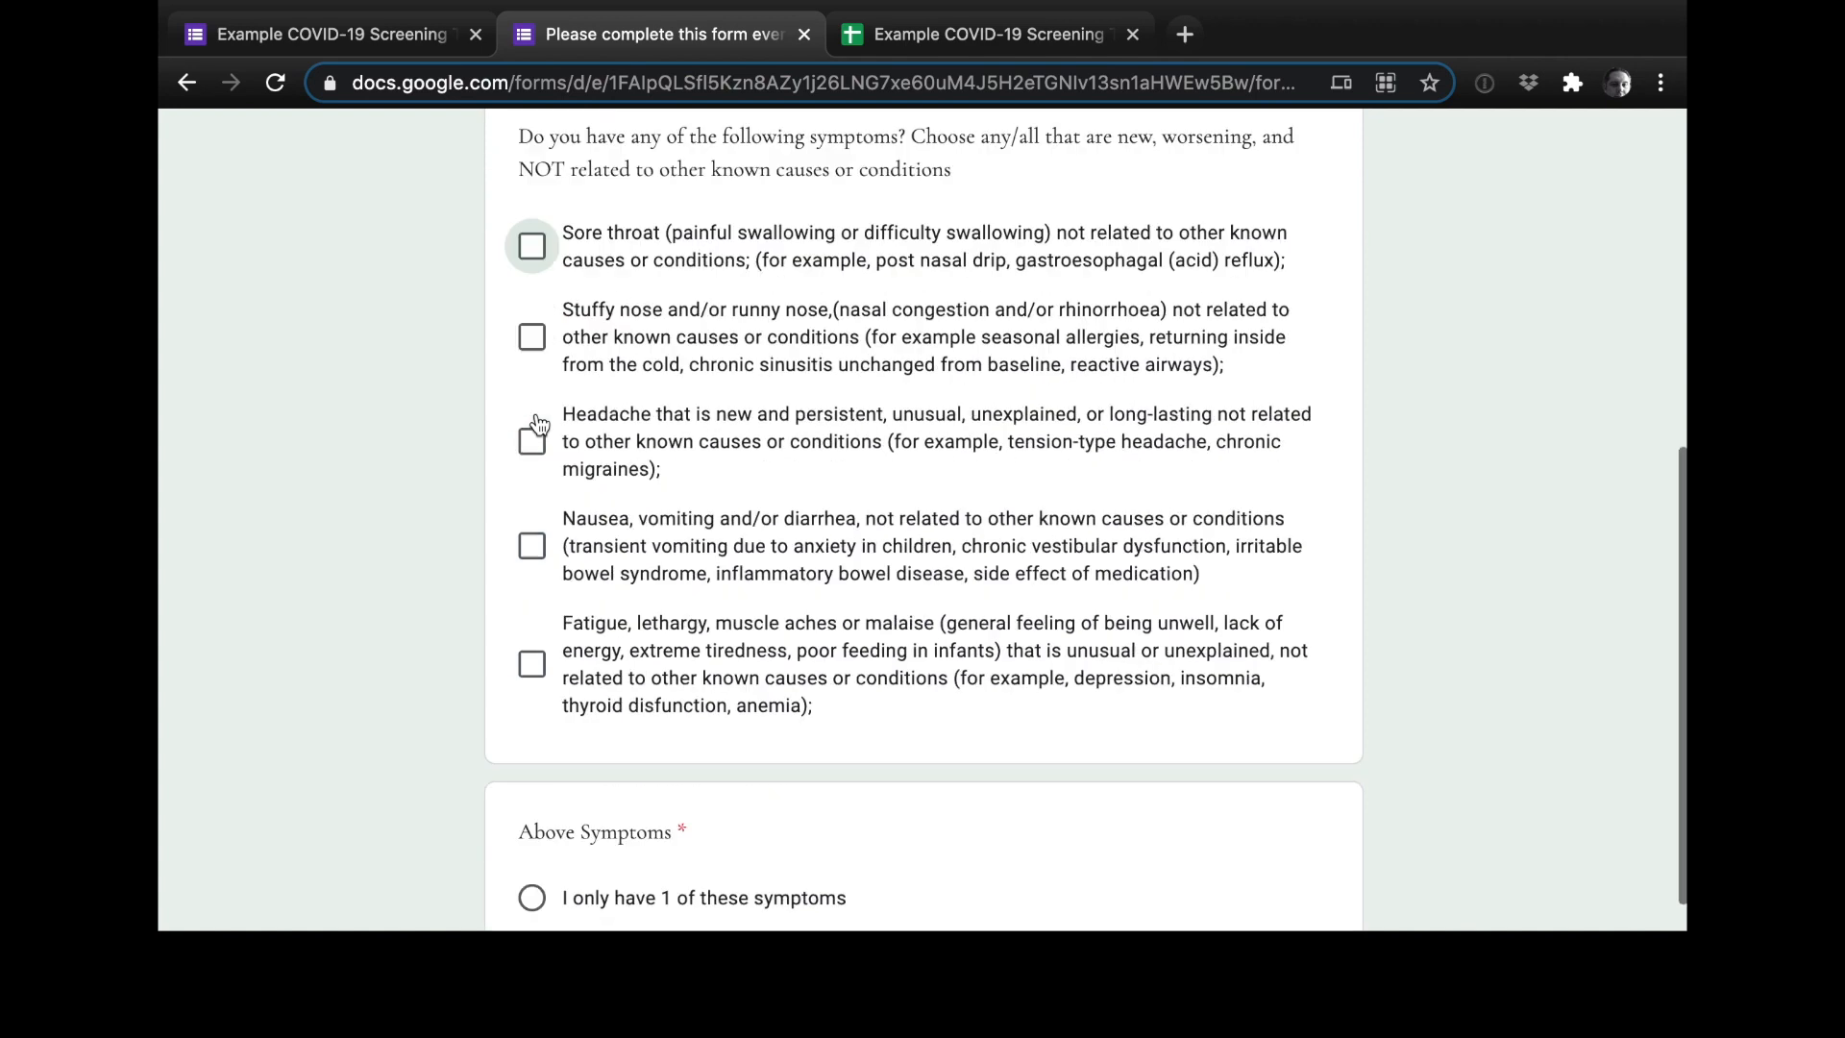
pyautogui.click(531, 748)
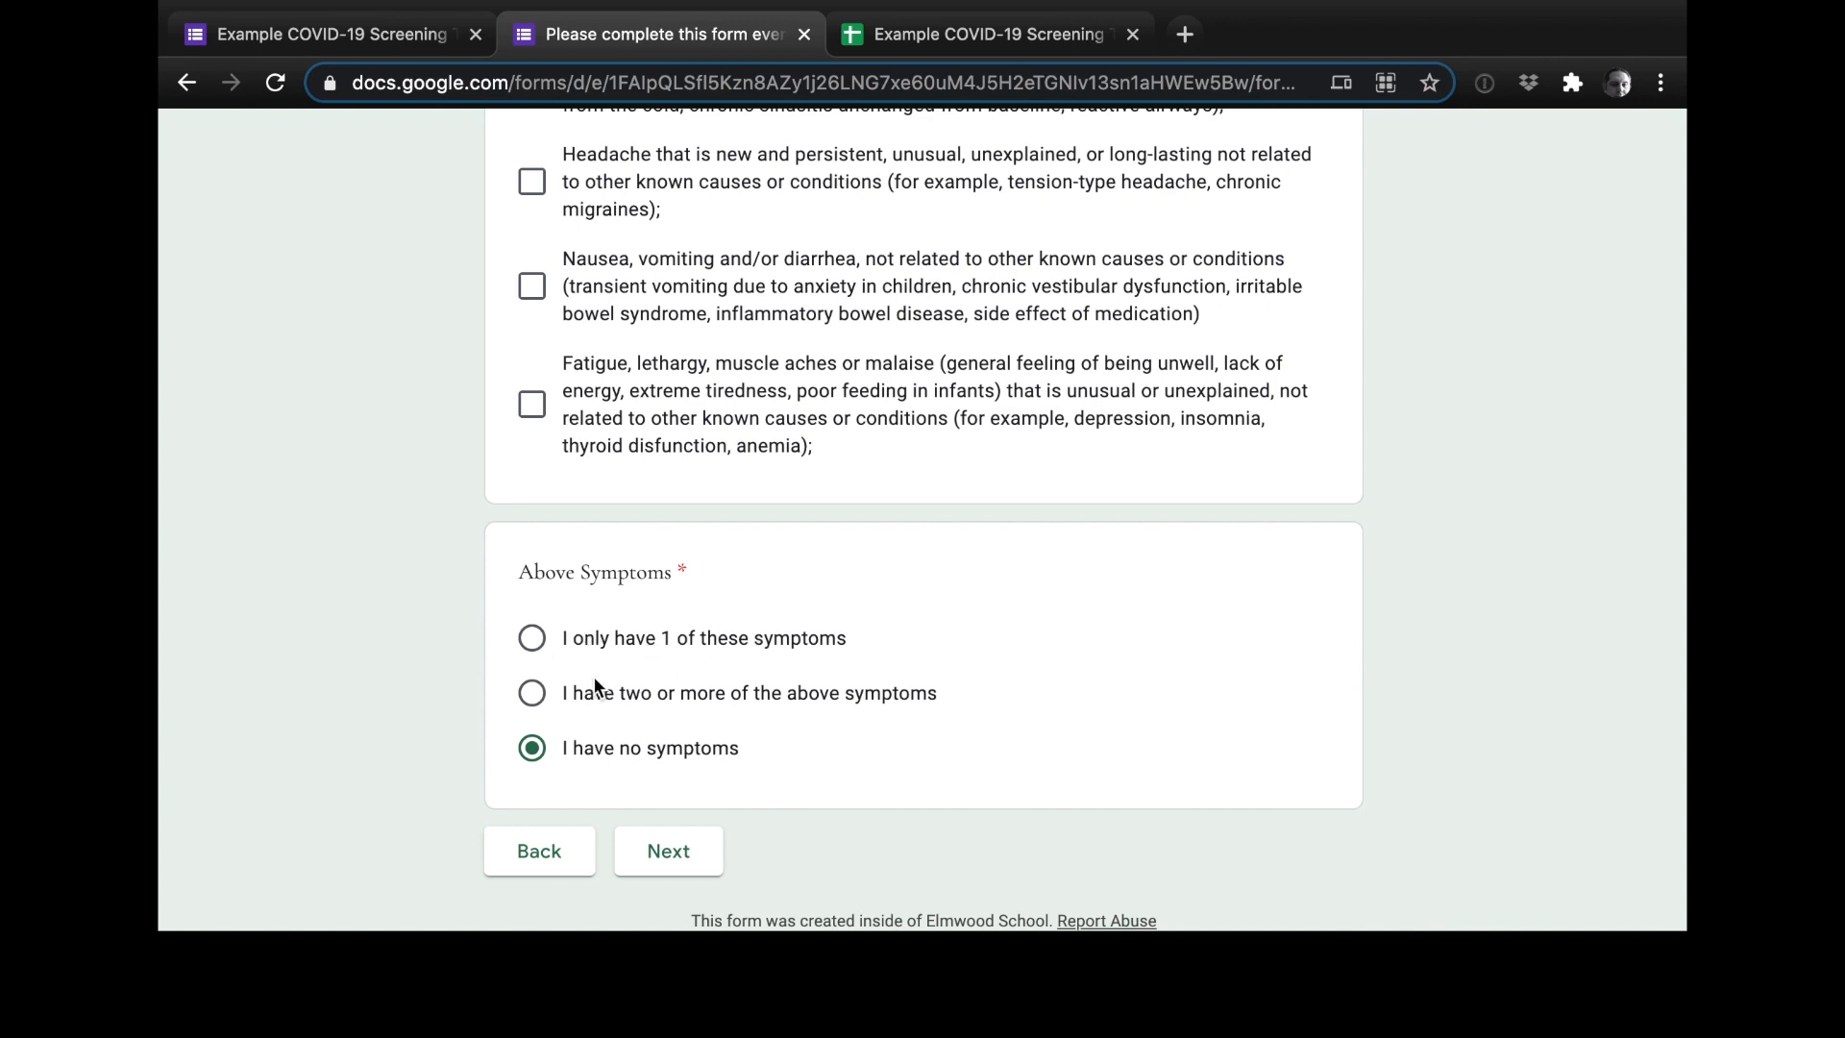
pyautogui.click(670, 852)
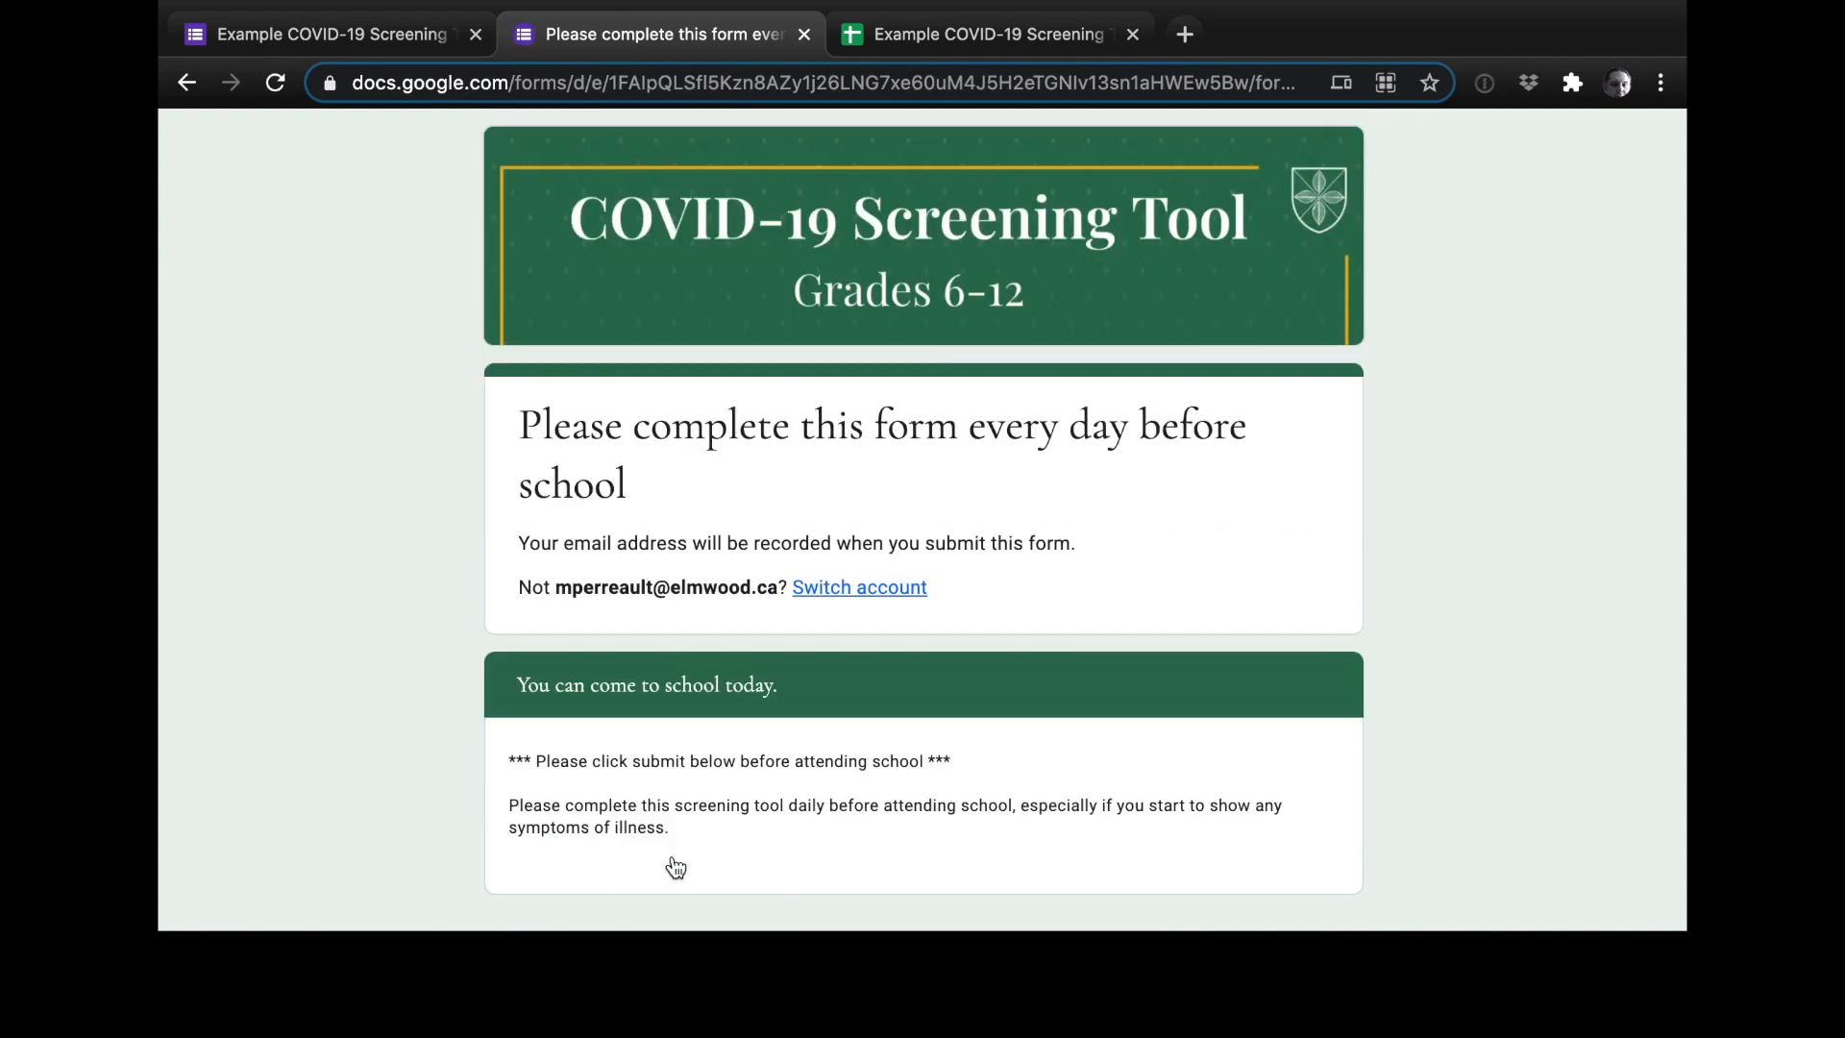
pyautogui.scroll(-2, 676, 868)
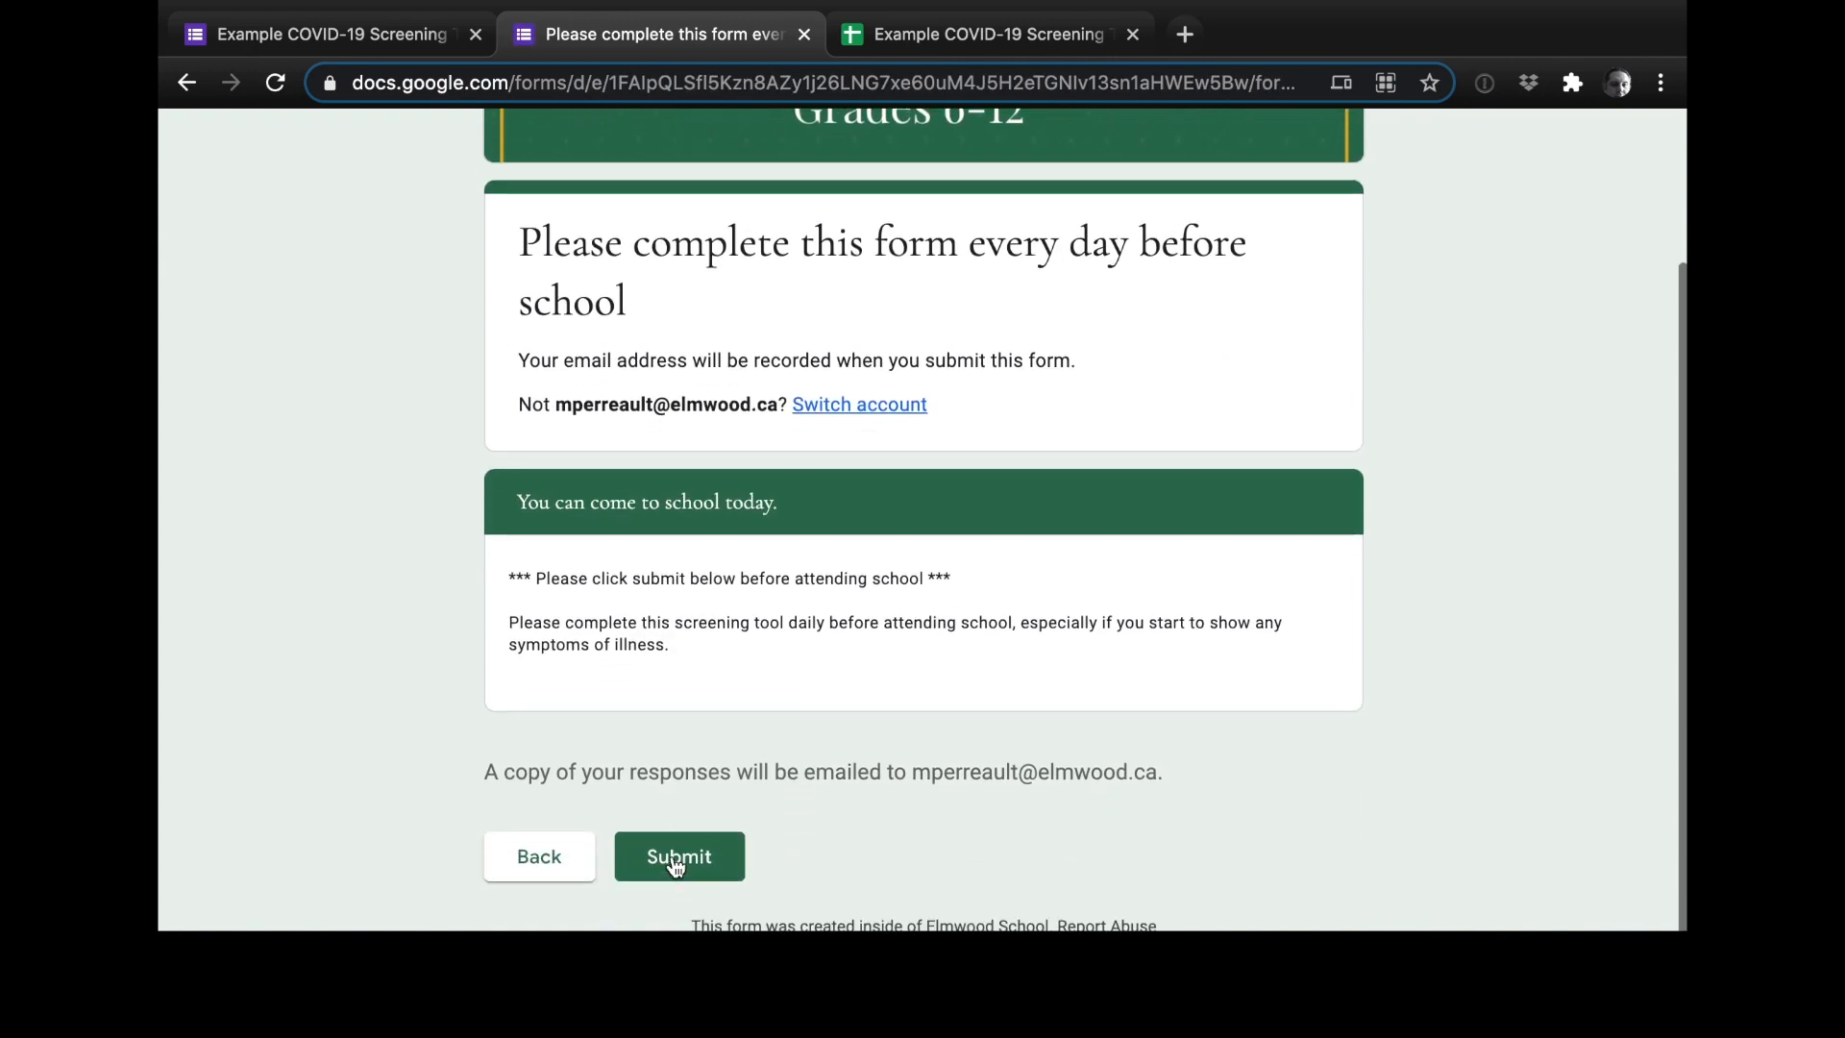
pyautogui.tripleClick(663, 567)
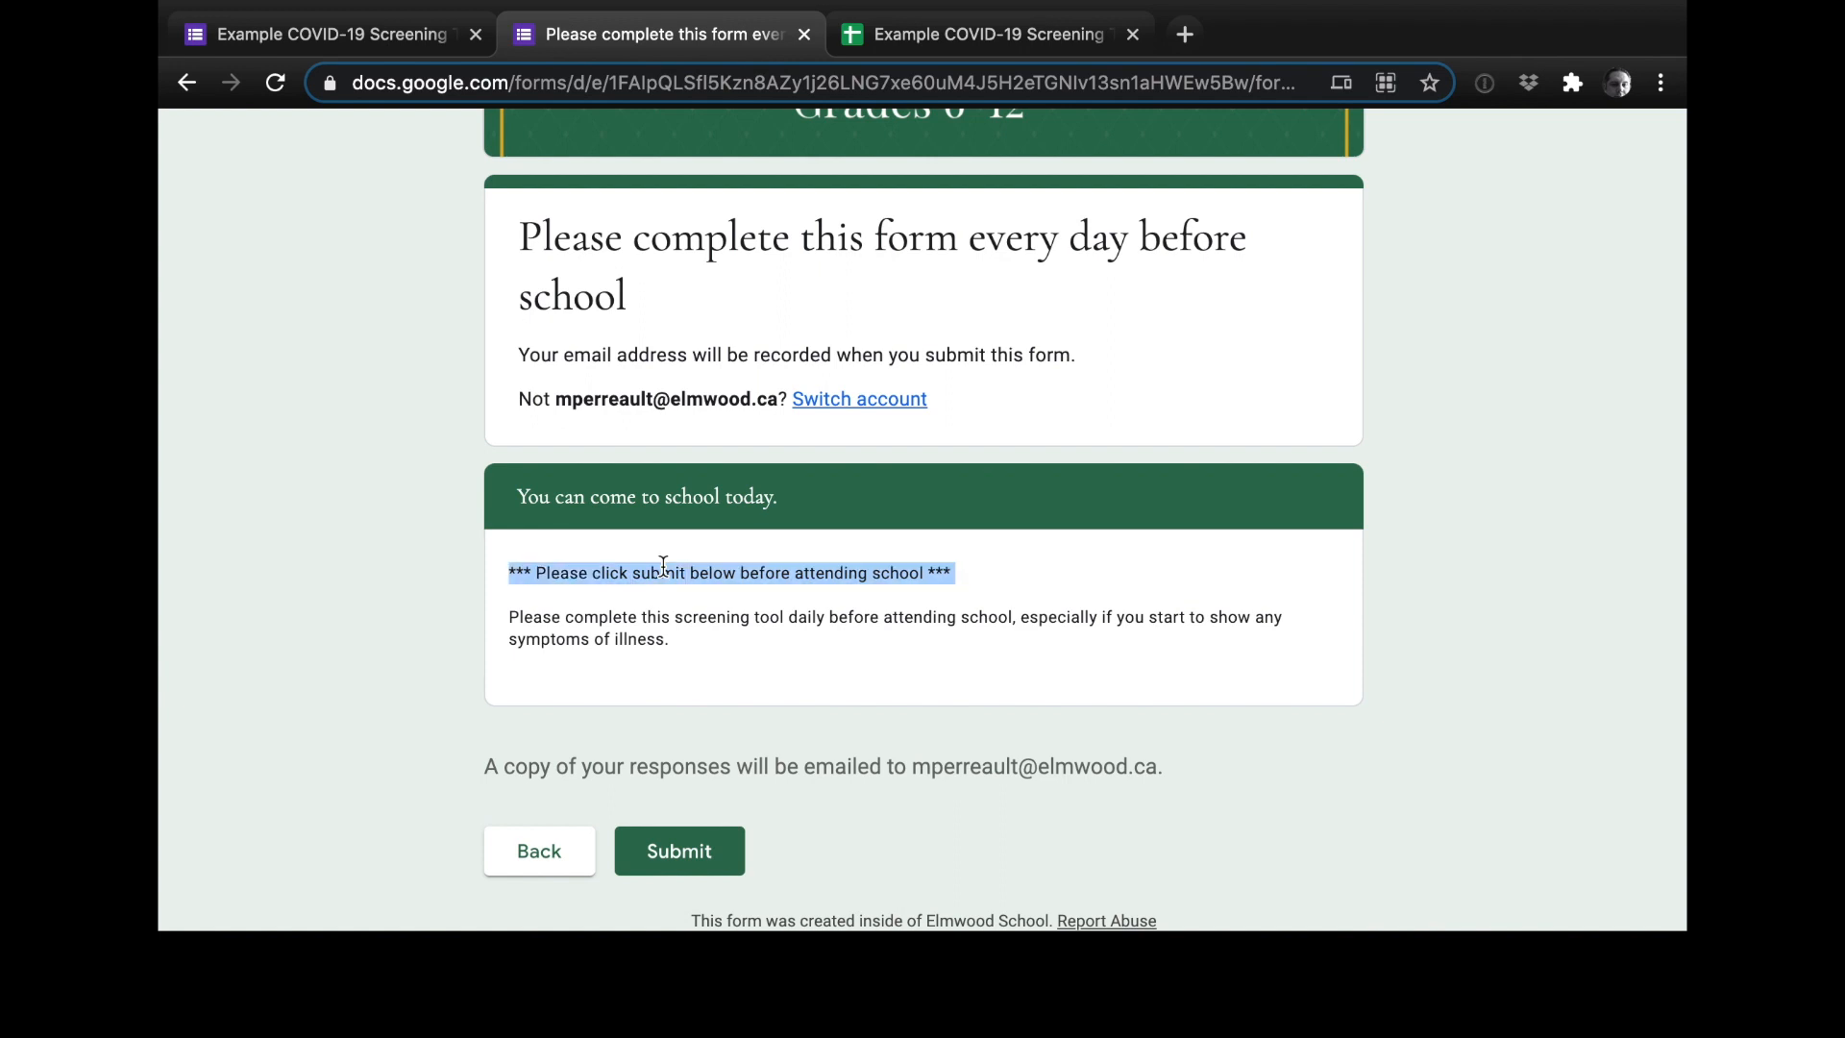
# Step: Submit the completed screening form and review the confirmation page down to the option for another response
pyautogui.click(694, 862)
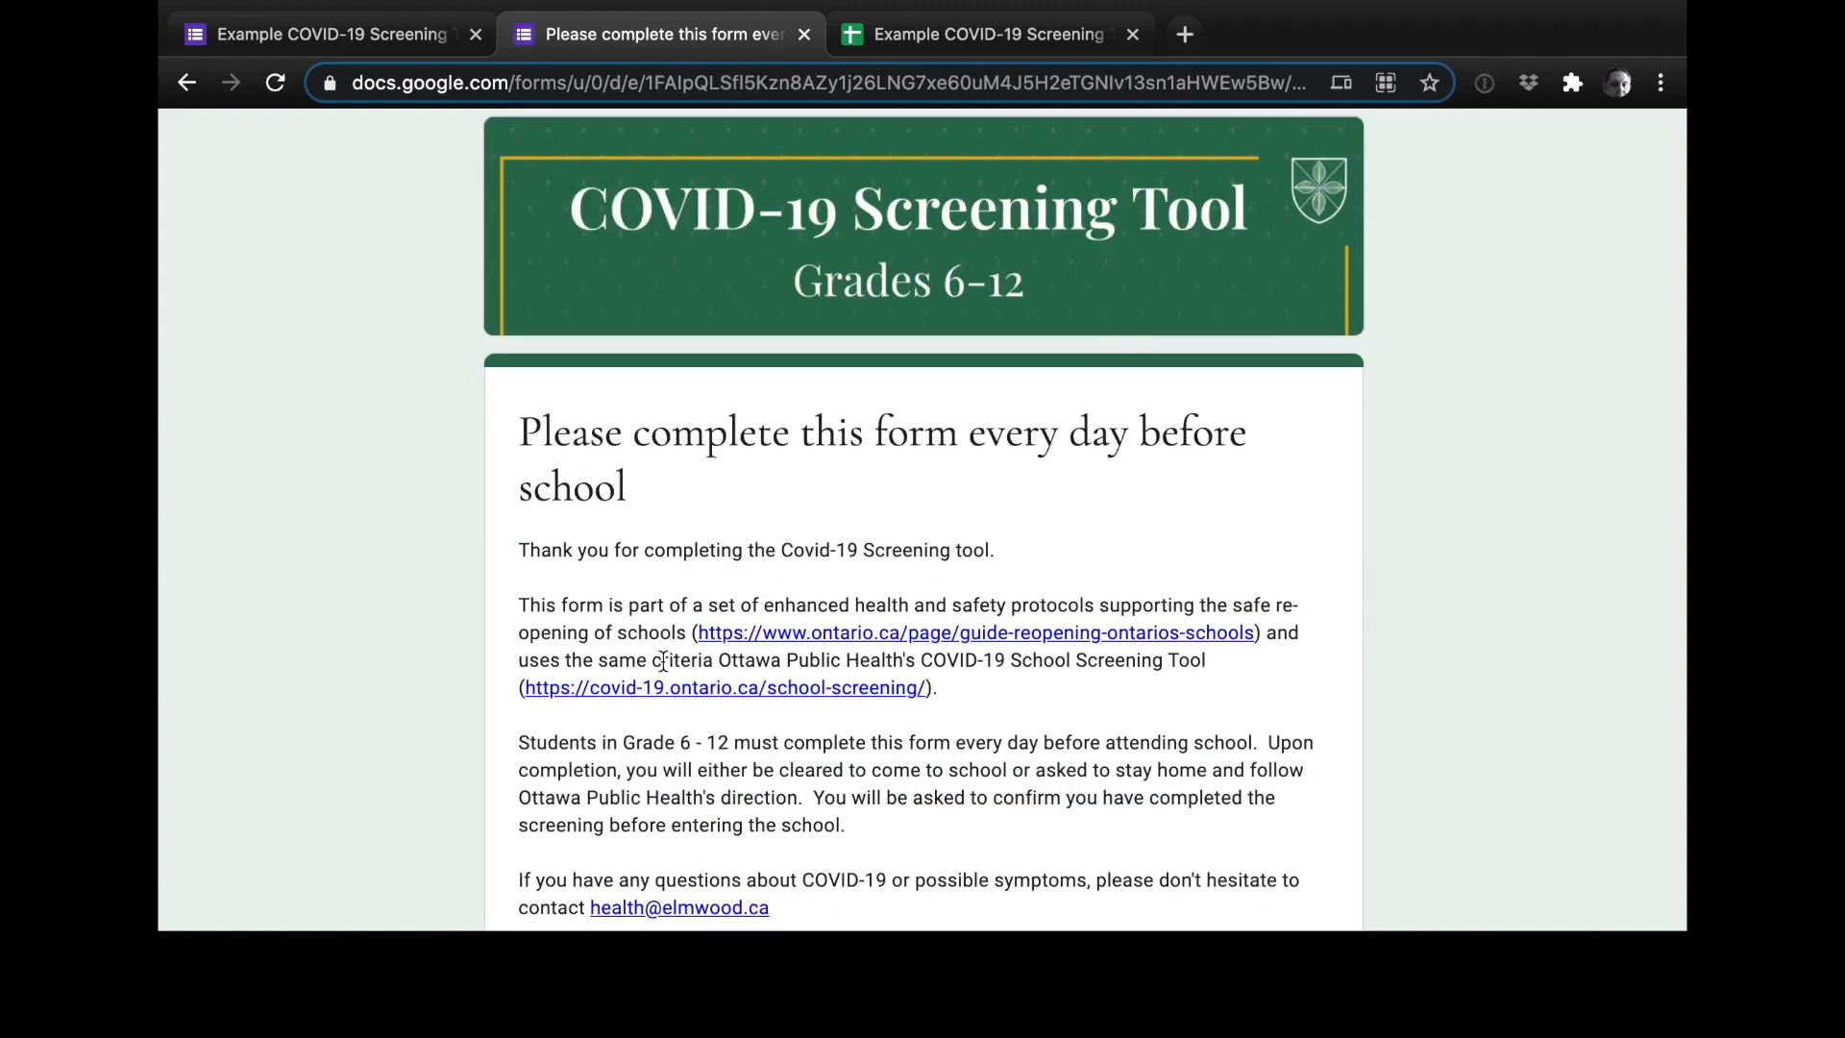
pyautogui.scroll(-2, 663, 661)
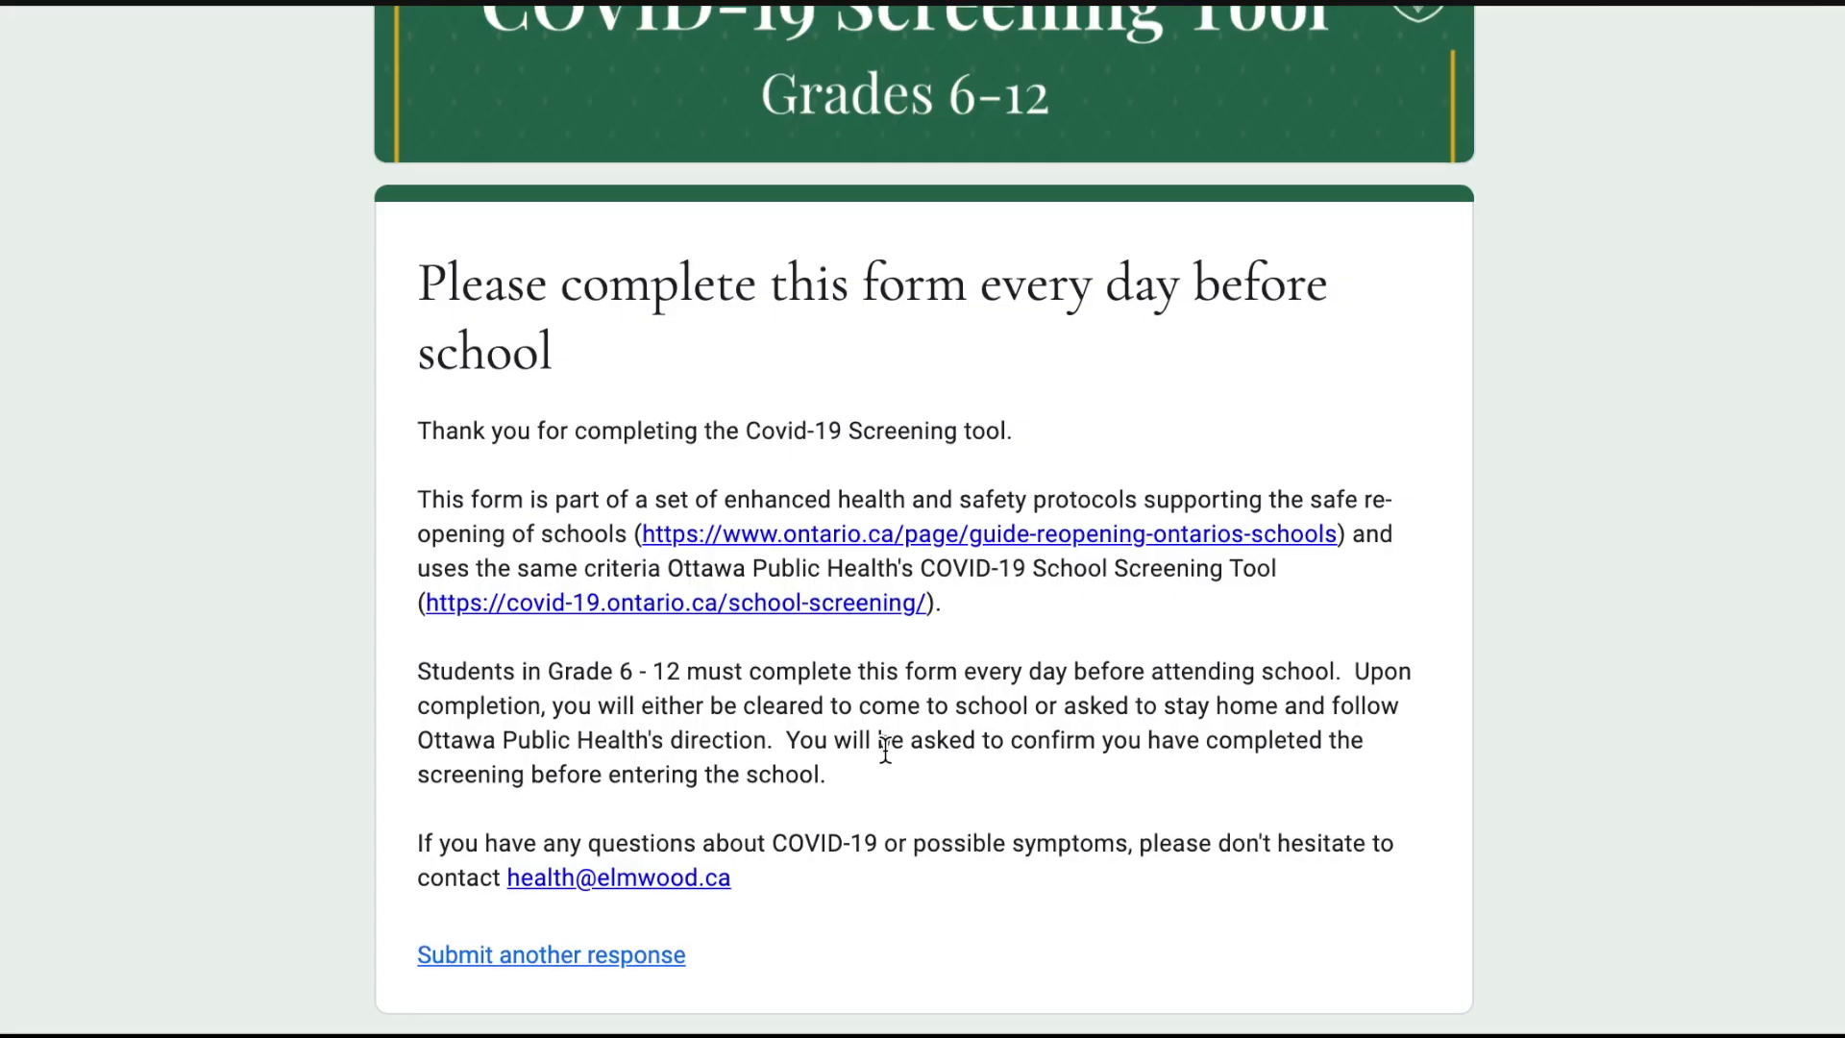
pyautogui.scroll(2, 888, 762)
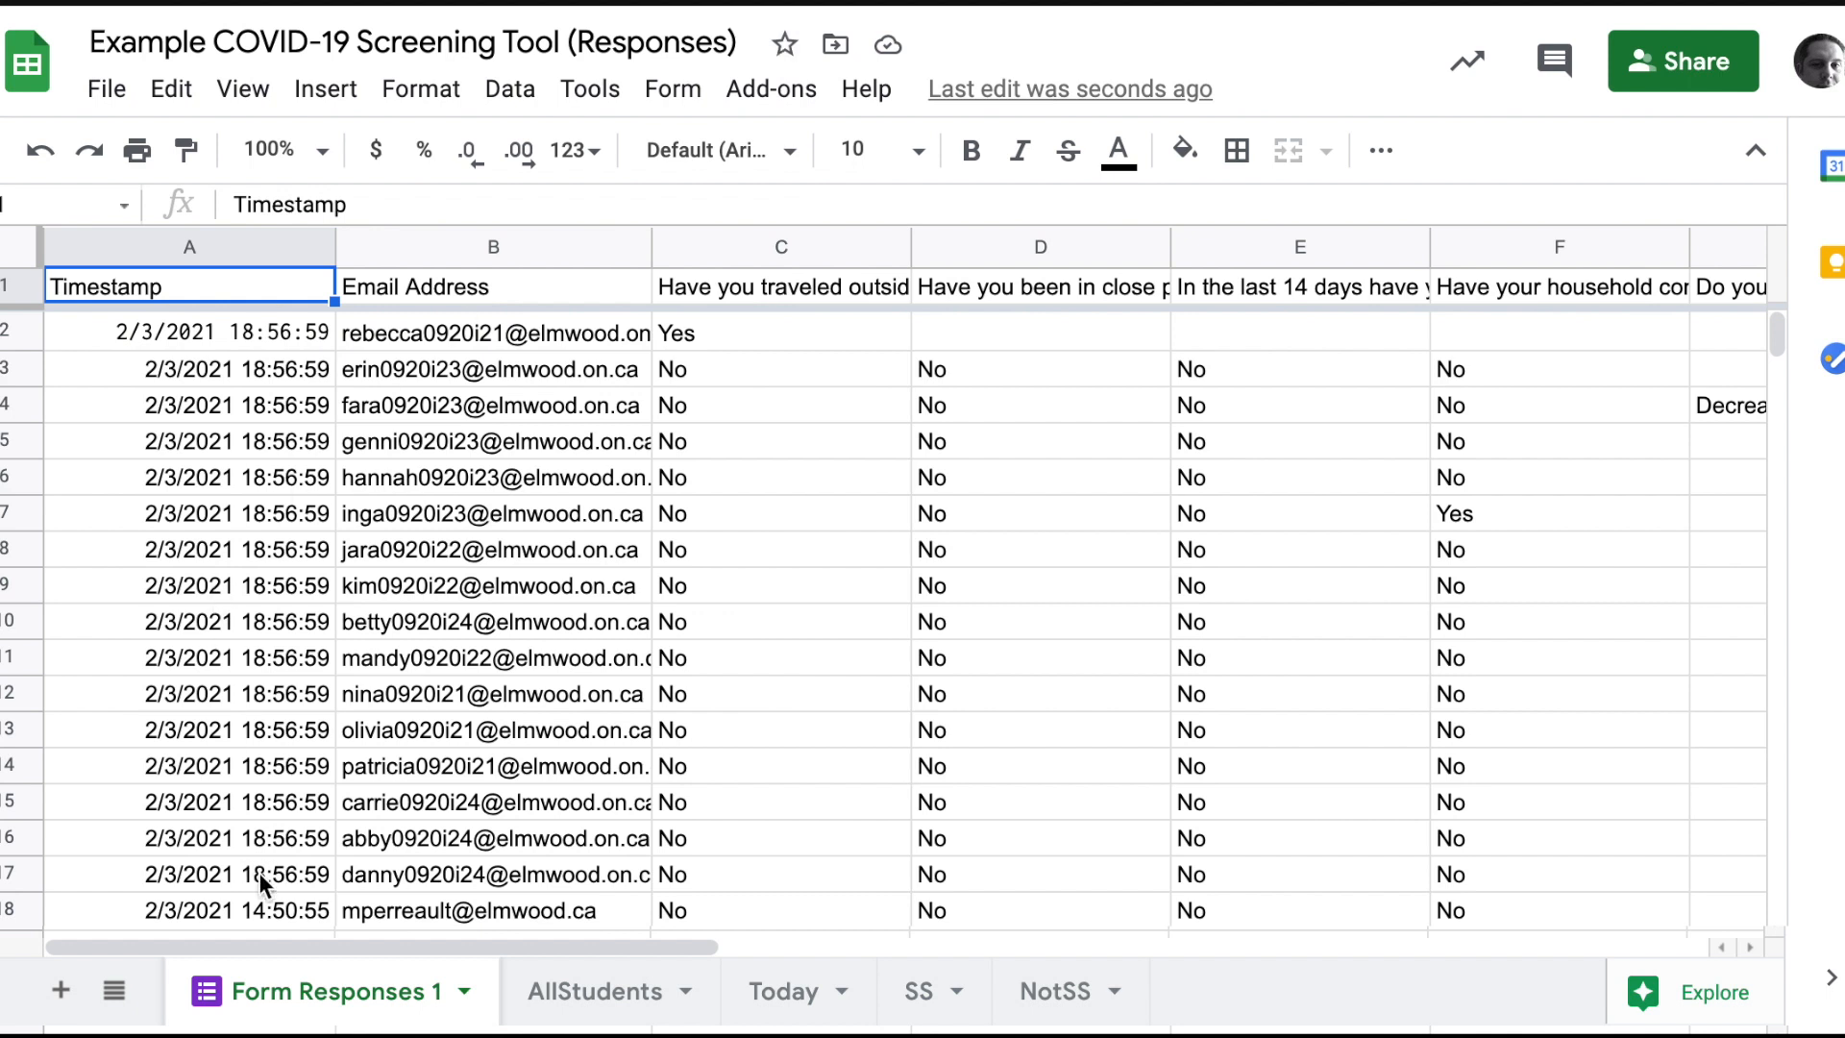
# Step: In the Google Sheets responses spreadsheet, inspect the timestamp and email address of the new submission in row 18 of Form Responses 1
pyautogui.doubleClick(377, 909)
pyautogui.click(376, 909)
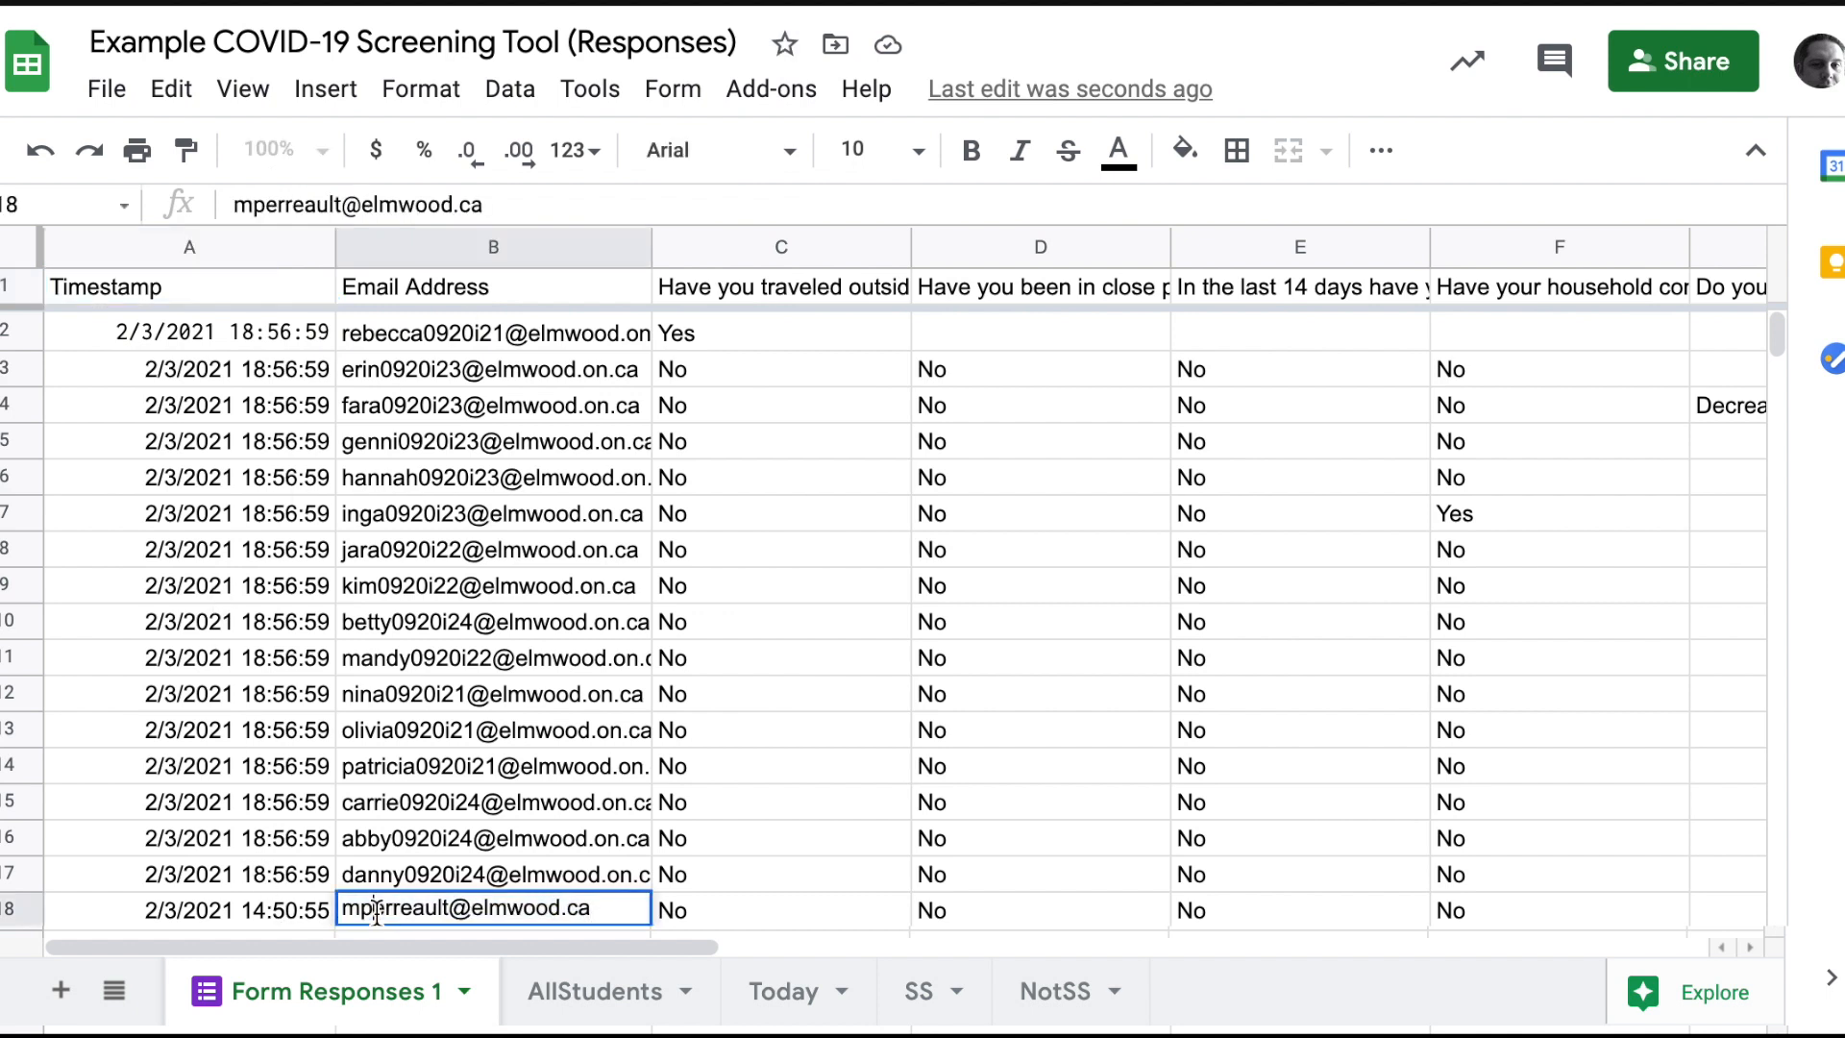
pyautogui.click(274, 916)
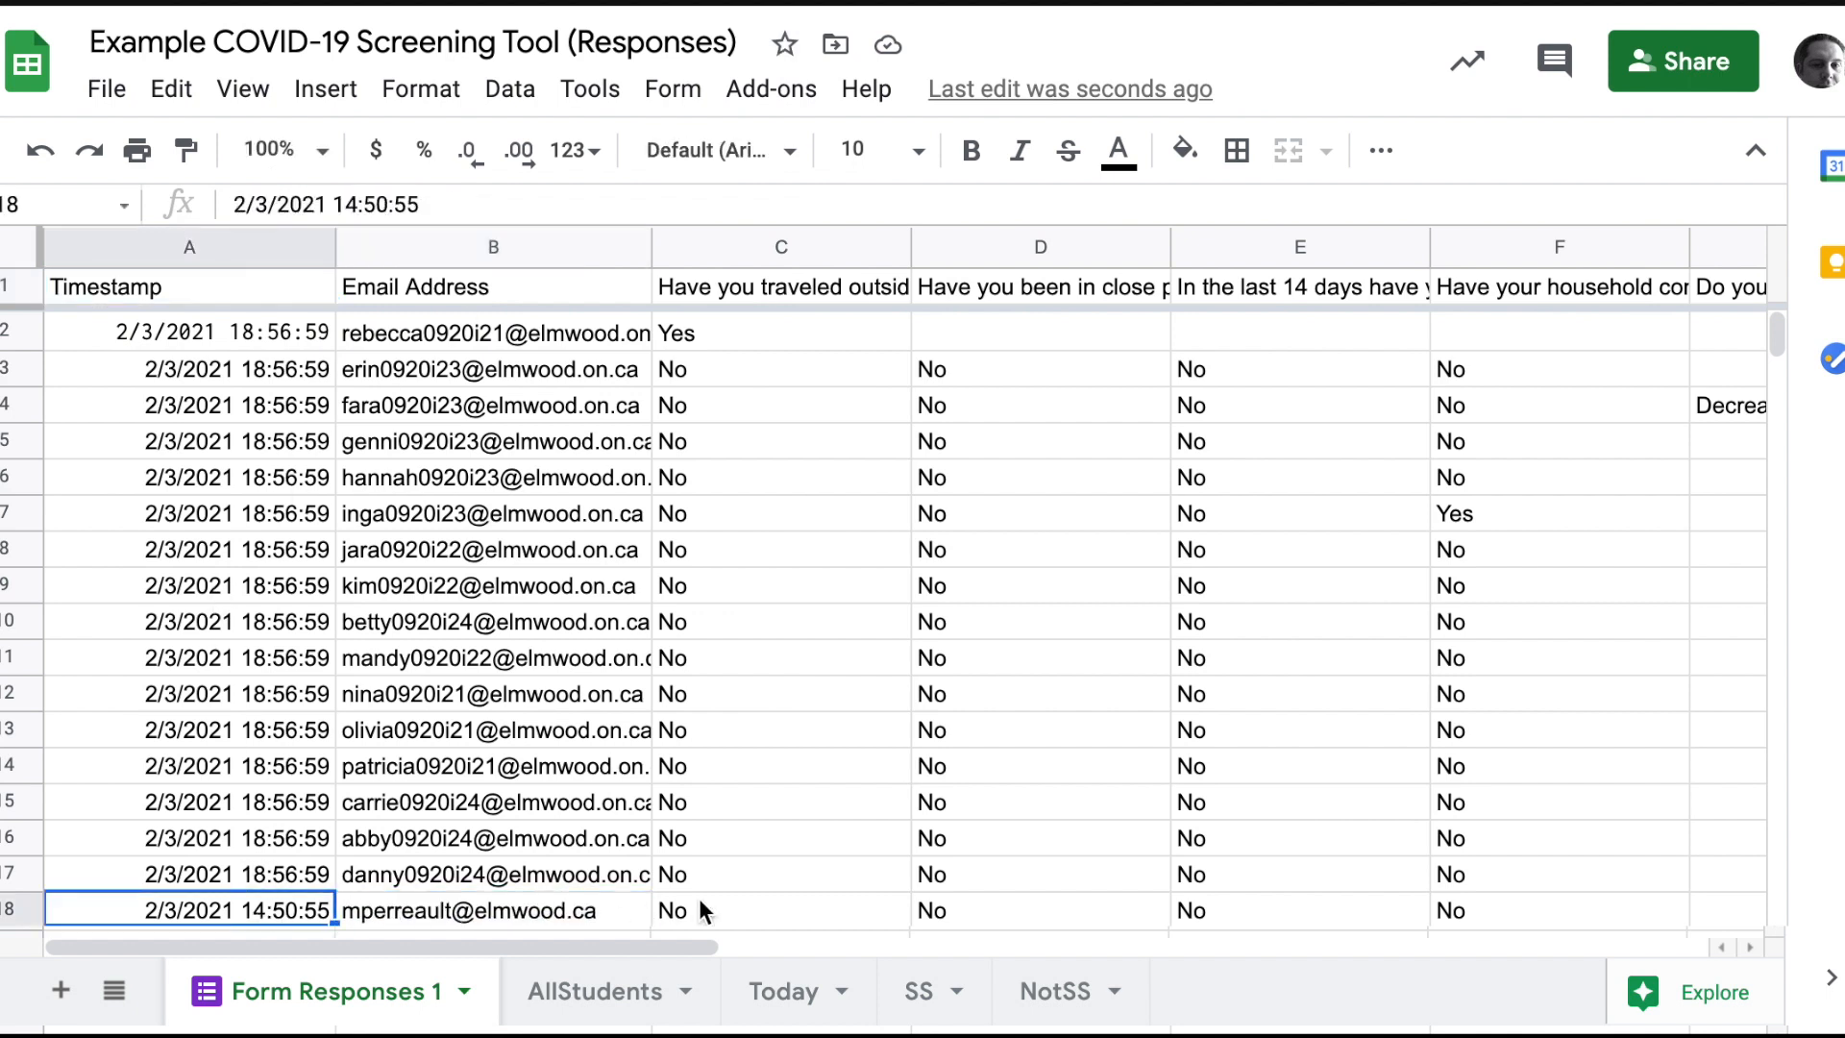
pyautogui.click(538, 910)
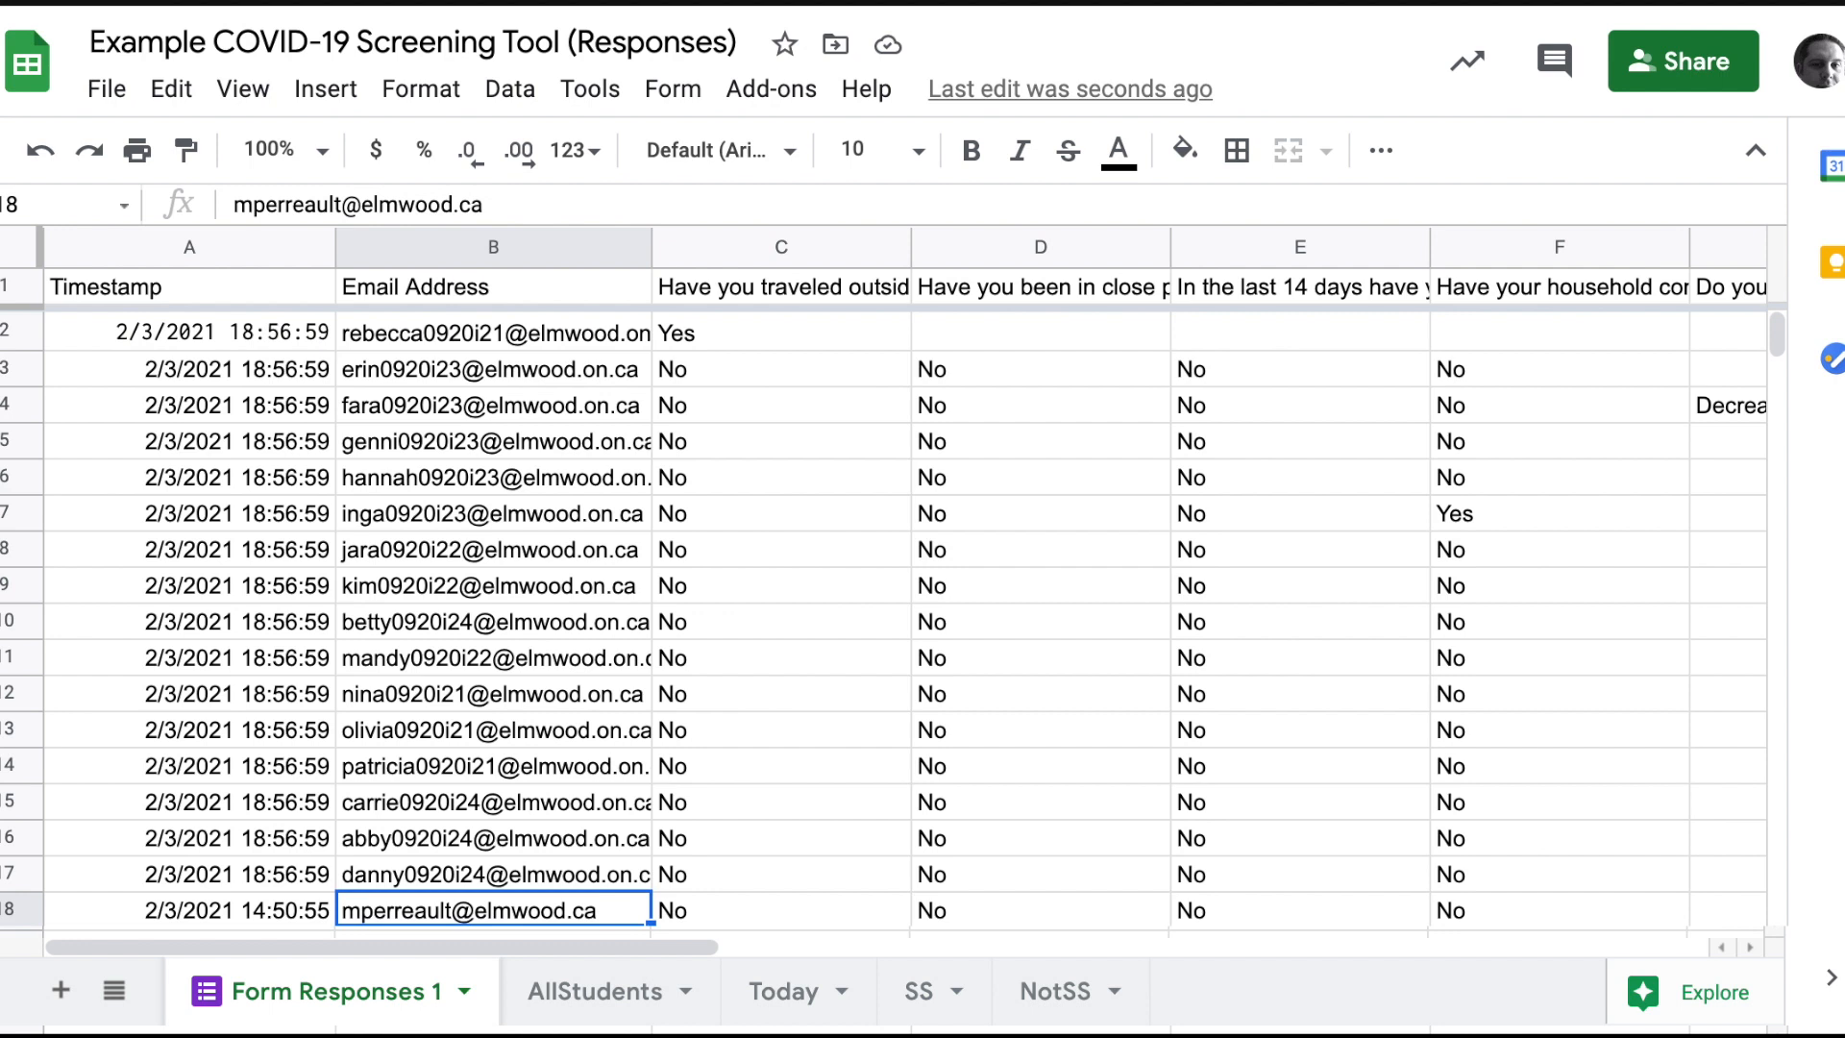
# Step: Compare the AllStudents roster of names, emails and grades with the submissions on the Form Responses 1 sheet
pyautogui.click(595, 992)
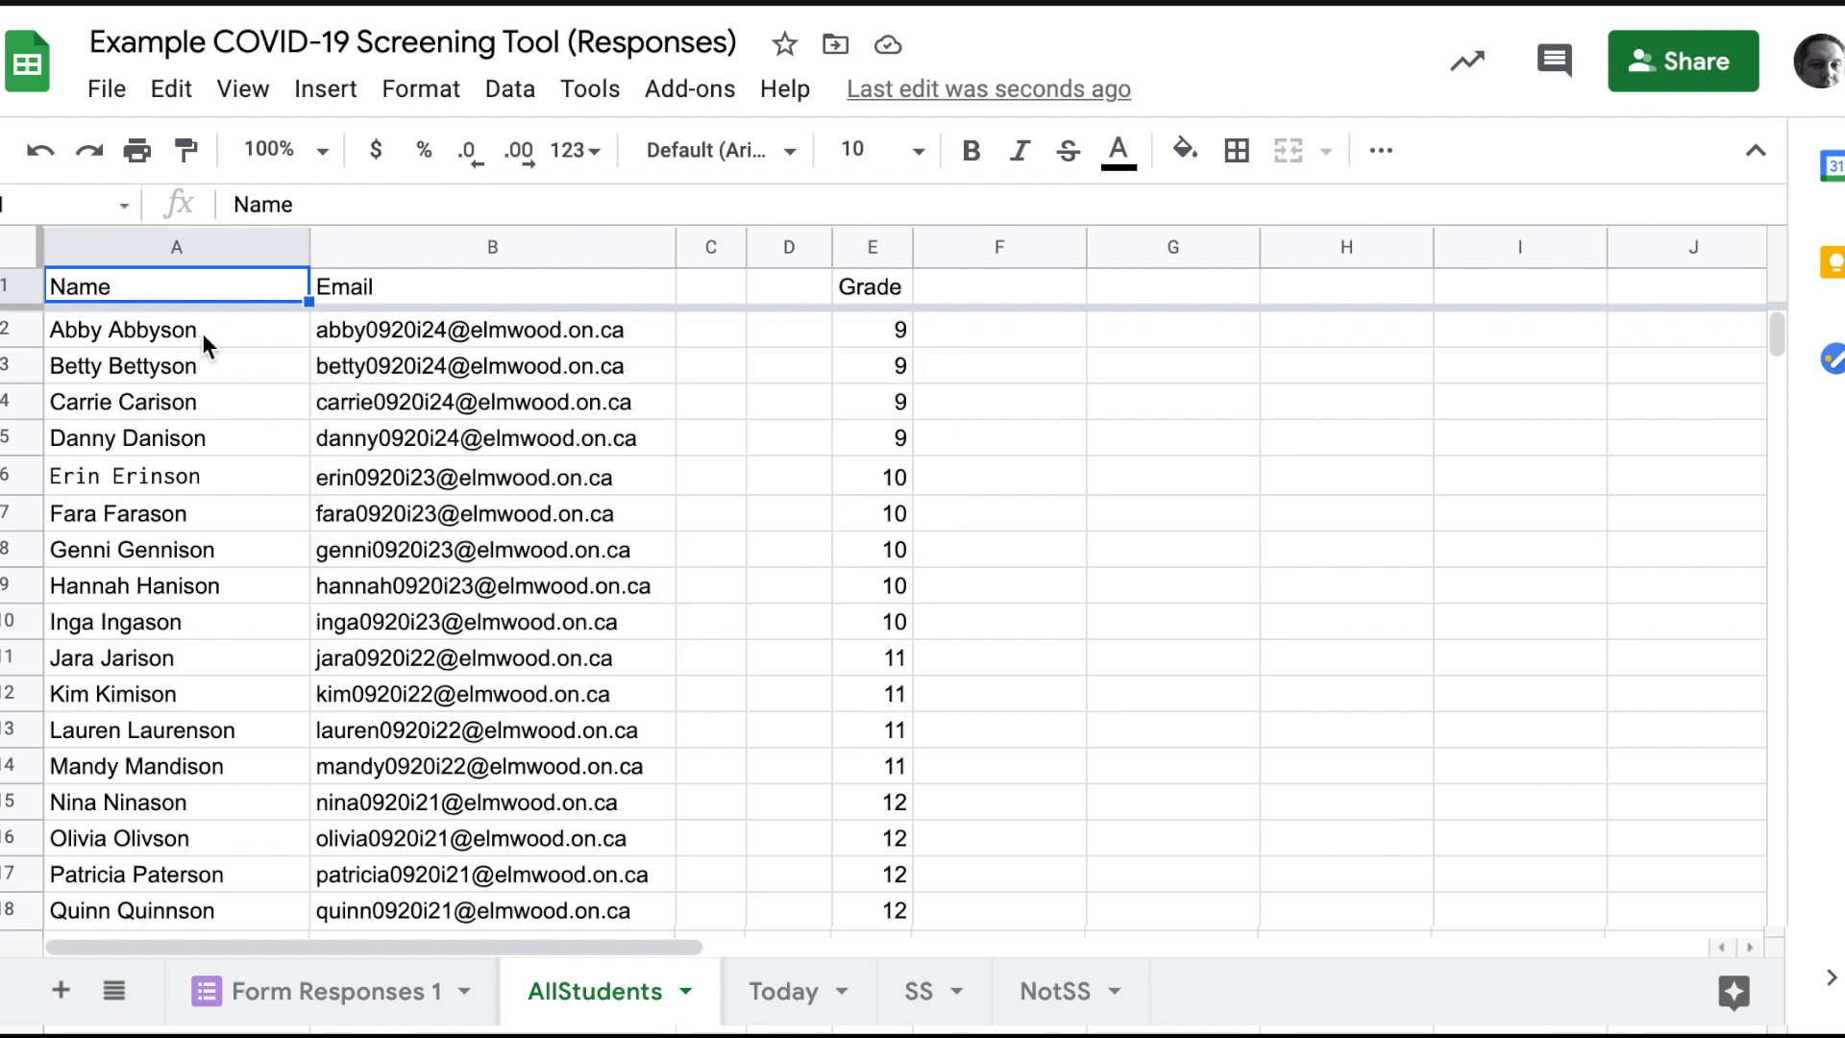
pyautogui.click(336, 992)
pyautogui.click(336, 991)
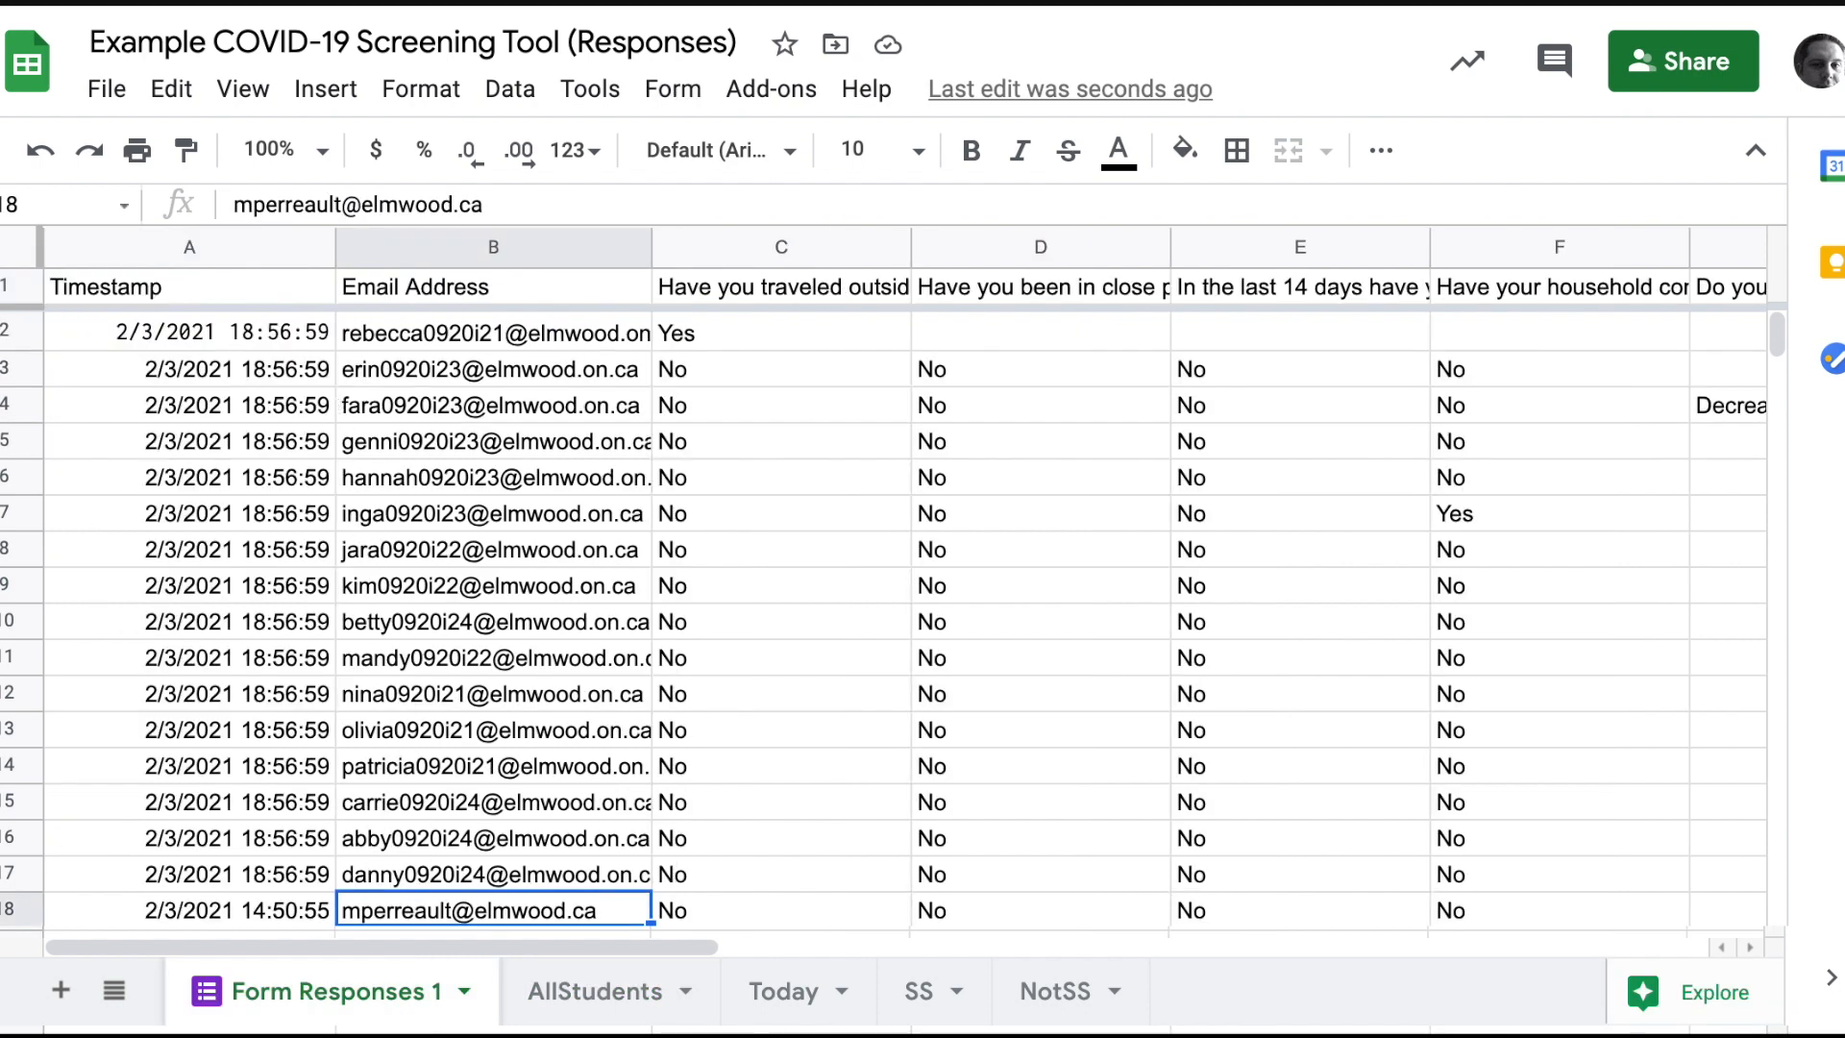
pyautogui.click(595, 992)
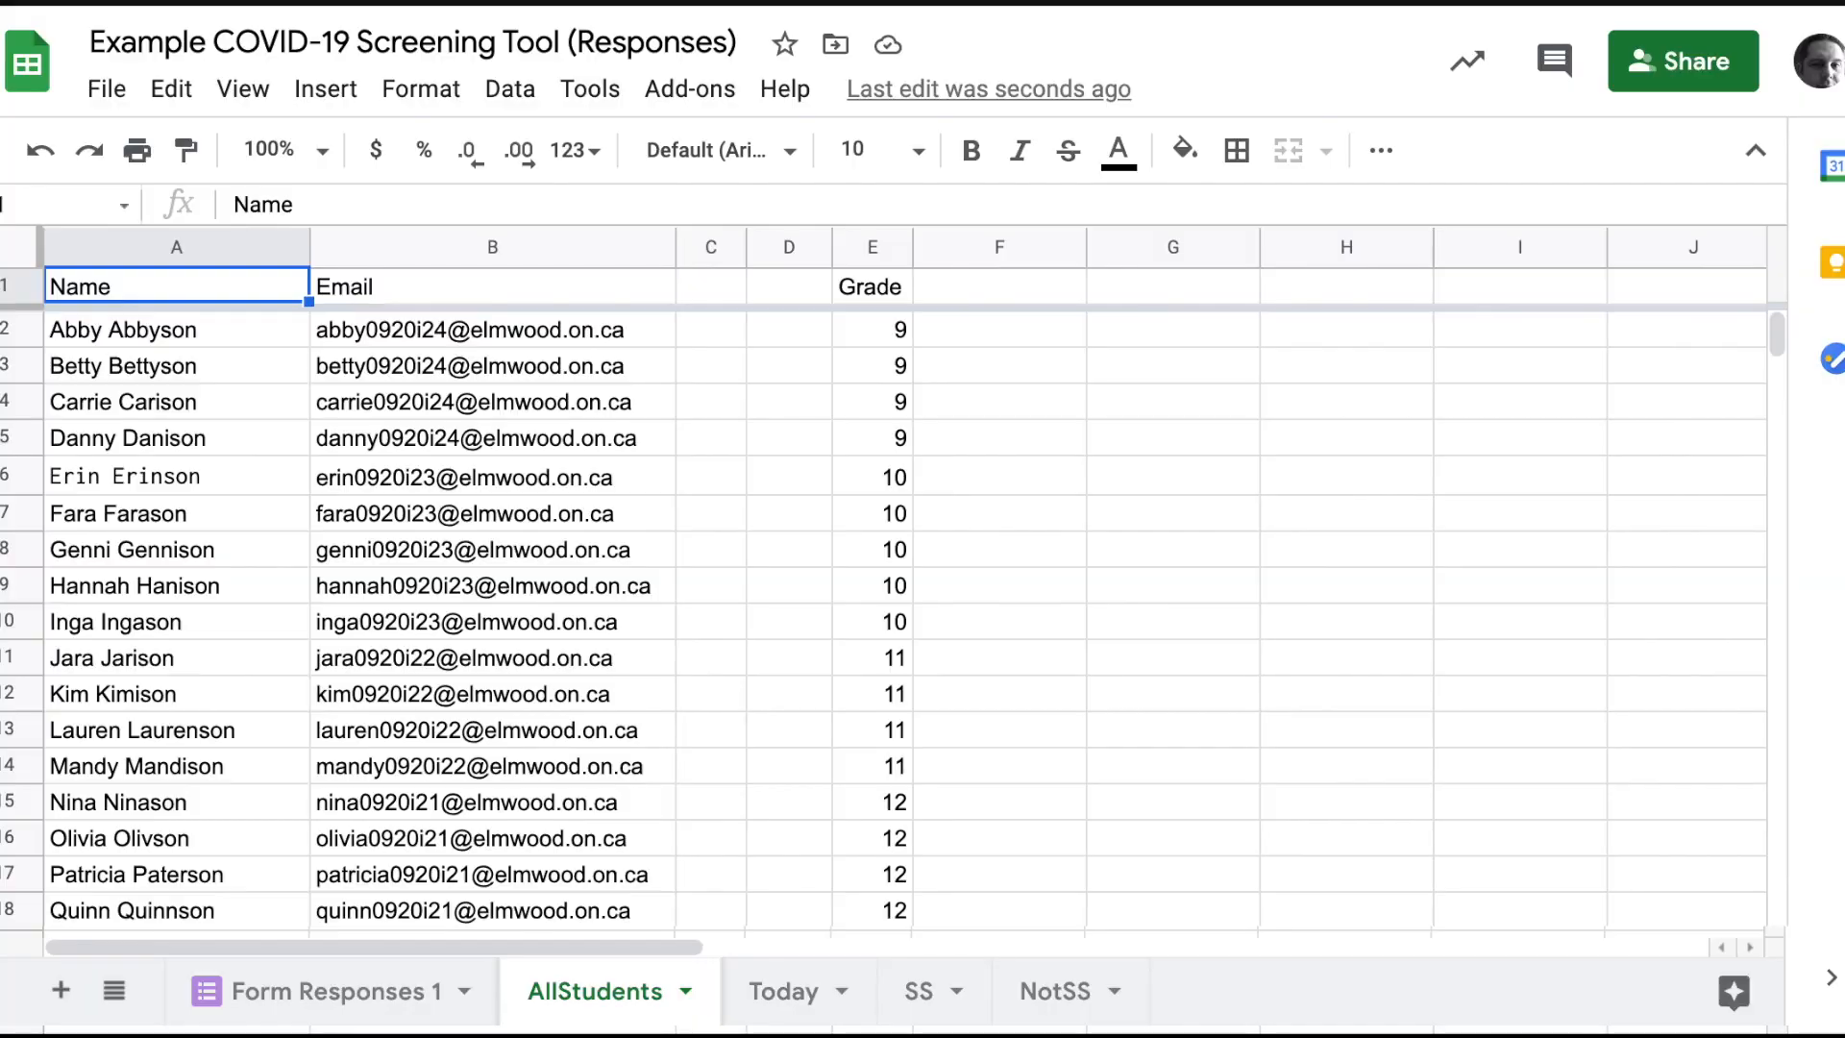
# Step: Inspect the query formula in cell A2 of the Today sheet, enlarging the formula bar to show it in full
pyautogui.click(783, 992)
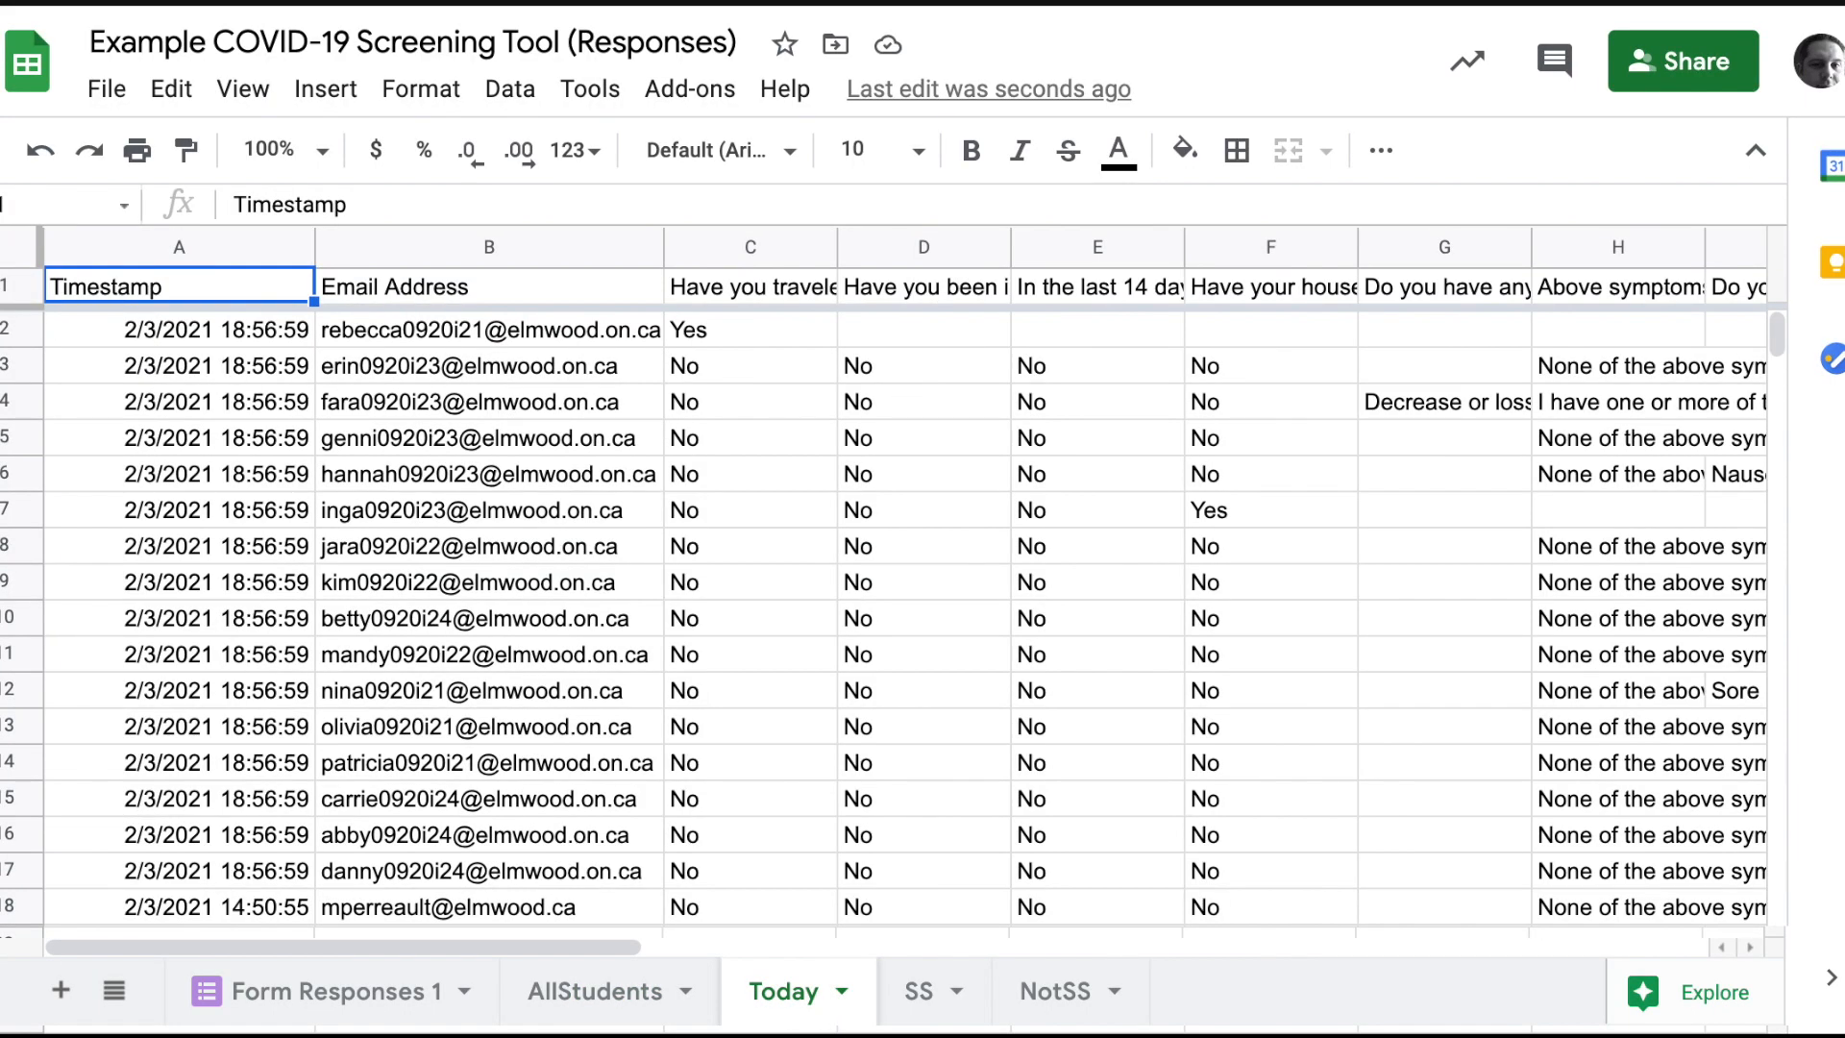
pyautogui.click(252, 337)
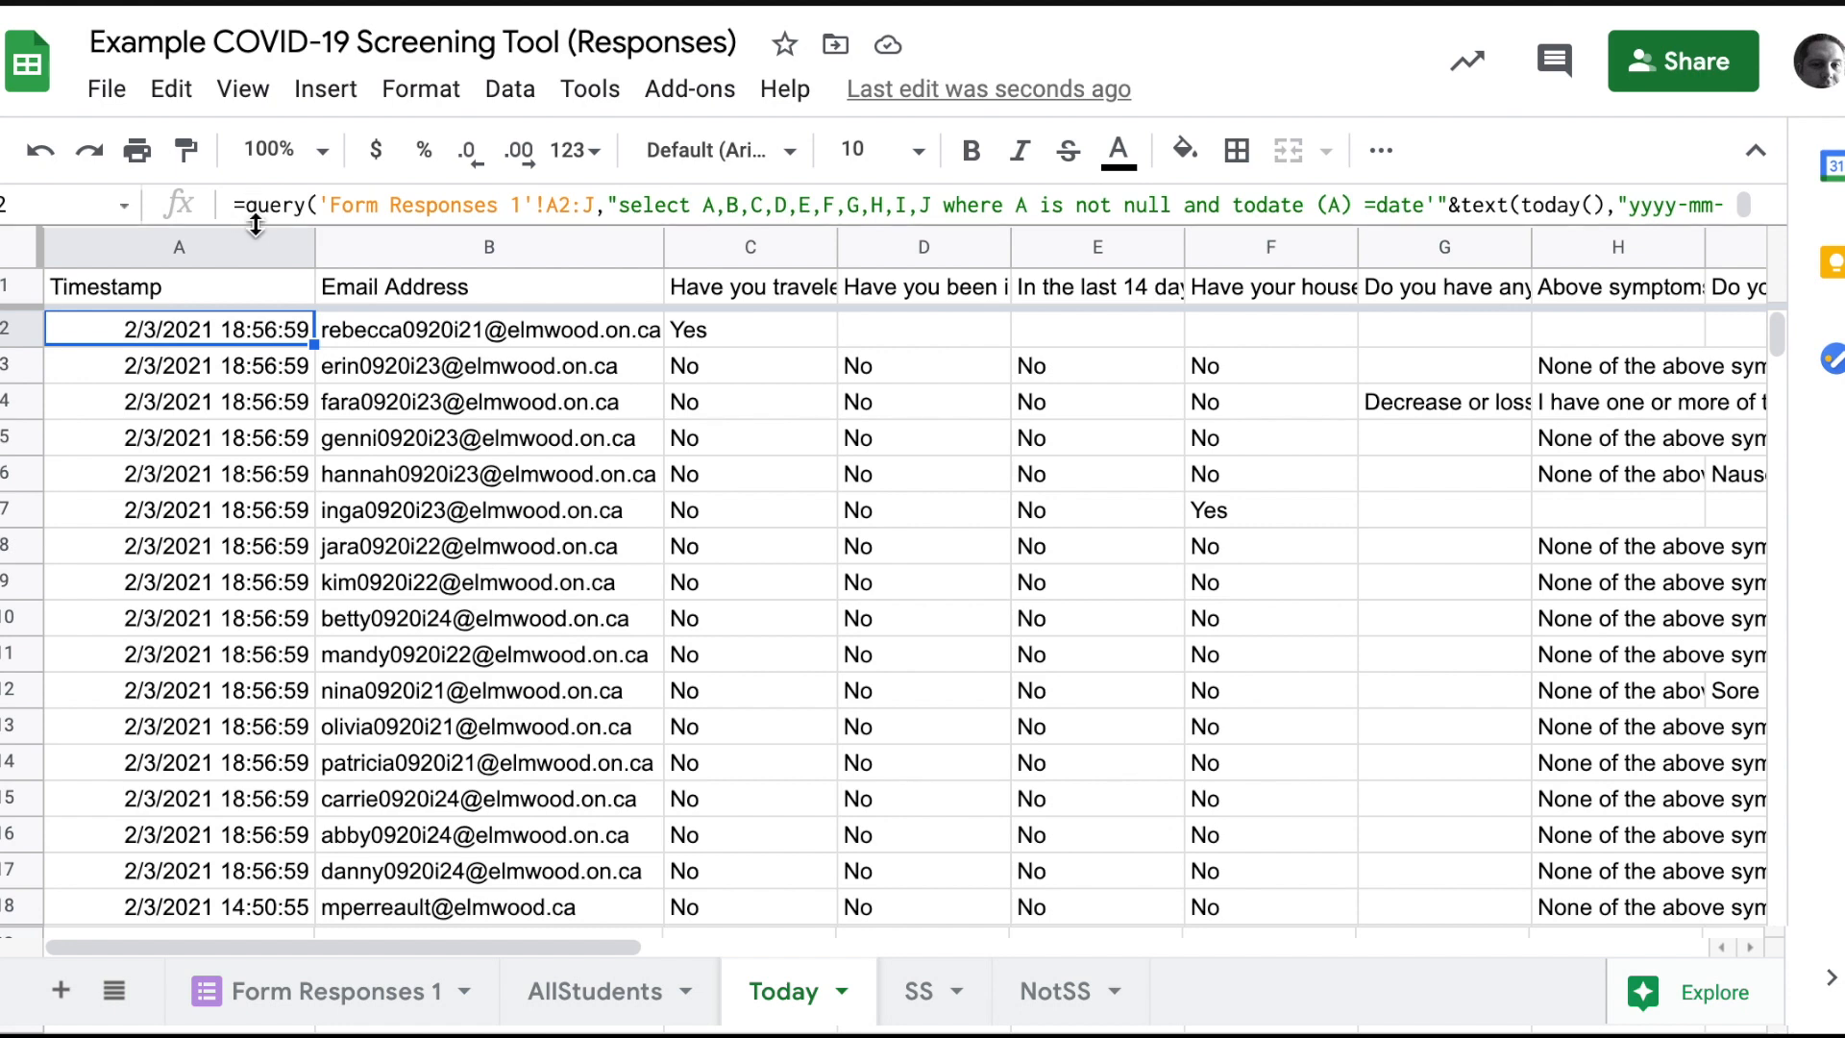
pyautogui.moveTo(254, 231); pyautogui.dragTo(257, 326)
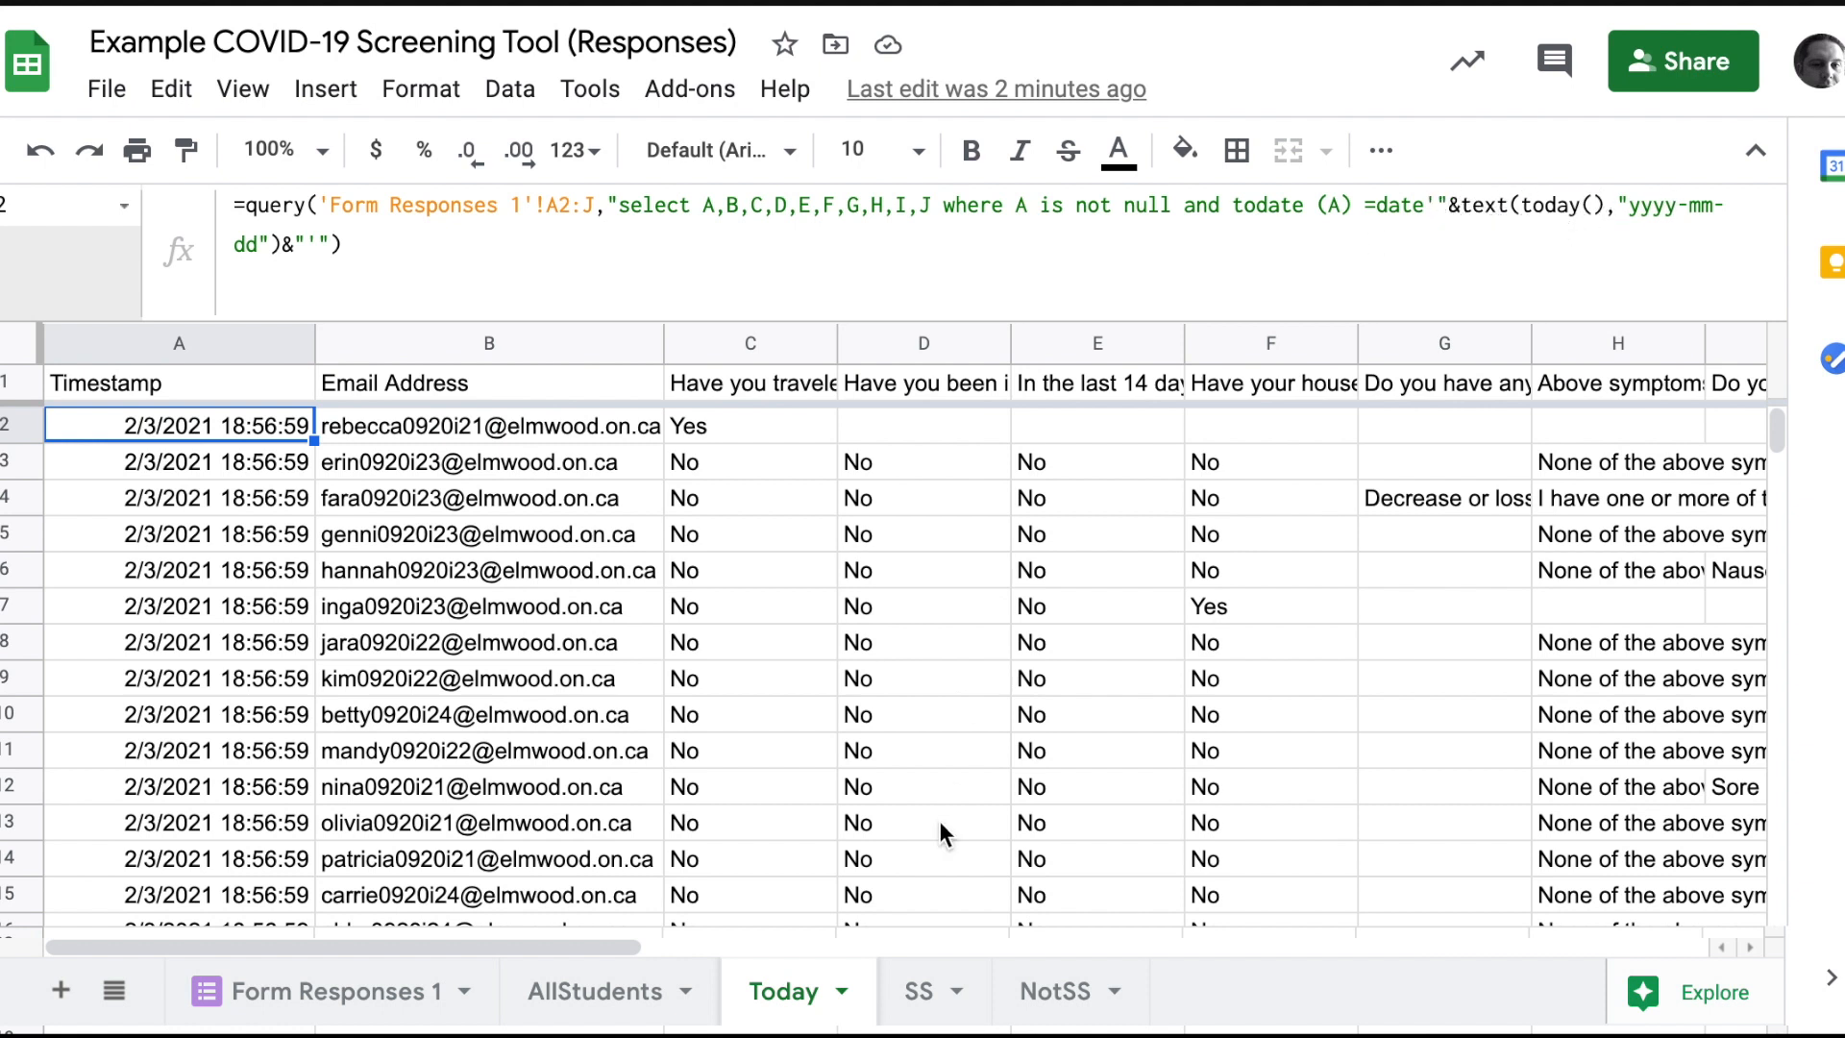
pyautogui.moveTo(672, 682)
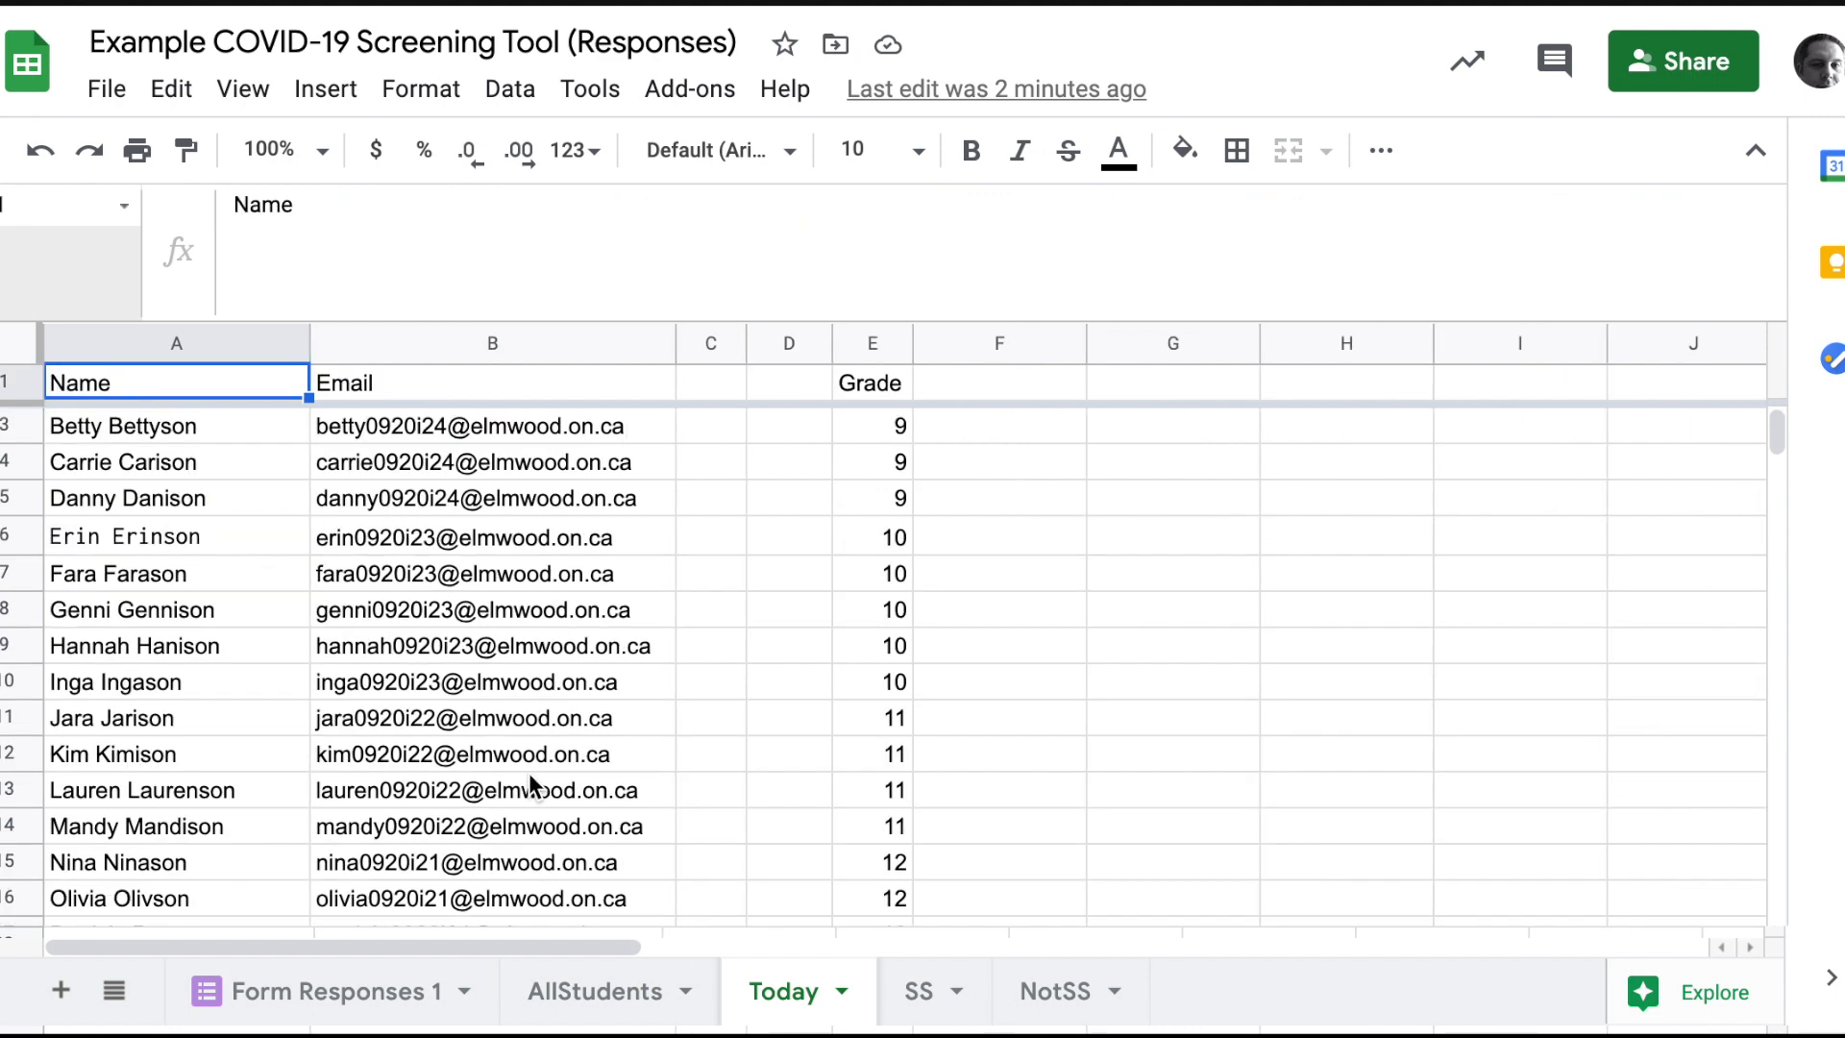
pyautogui.scroll(-1, 535, 788)
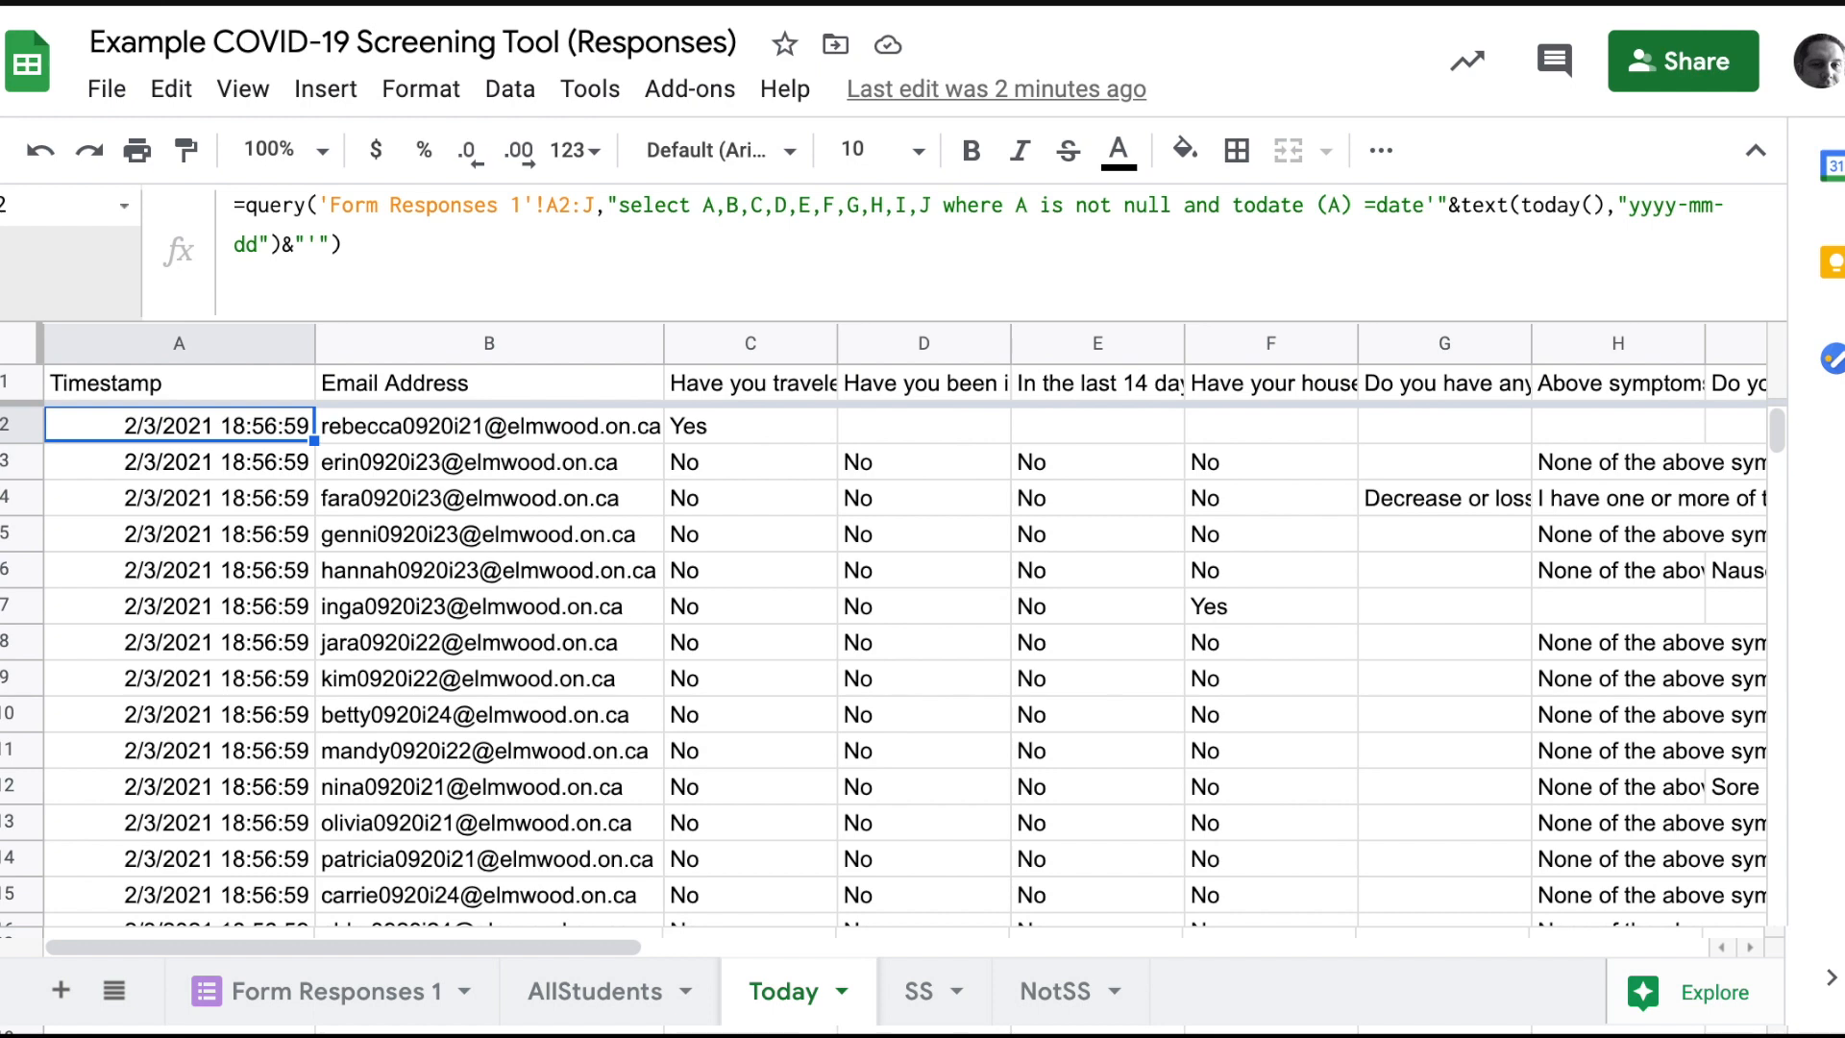
# Step: Check the AllStudents sheet again and examine the SS sheet's query formula in A2 and countif formula in E2
pyautogui.click(595, 992)
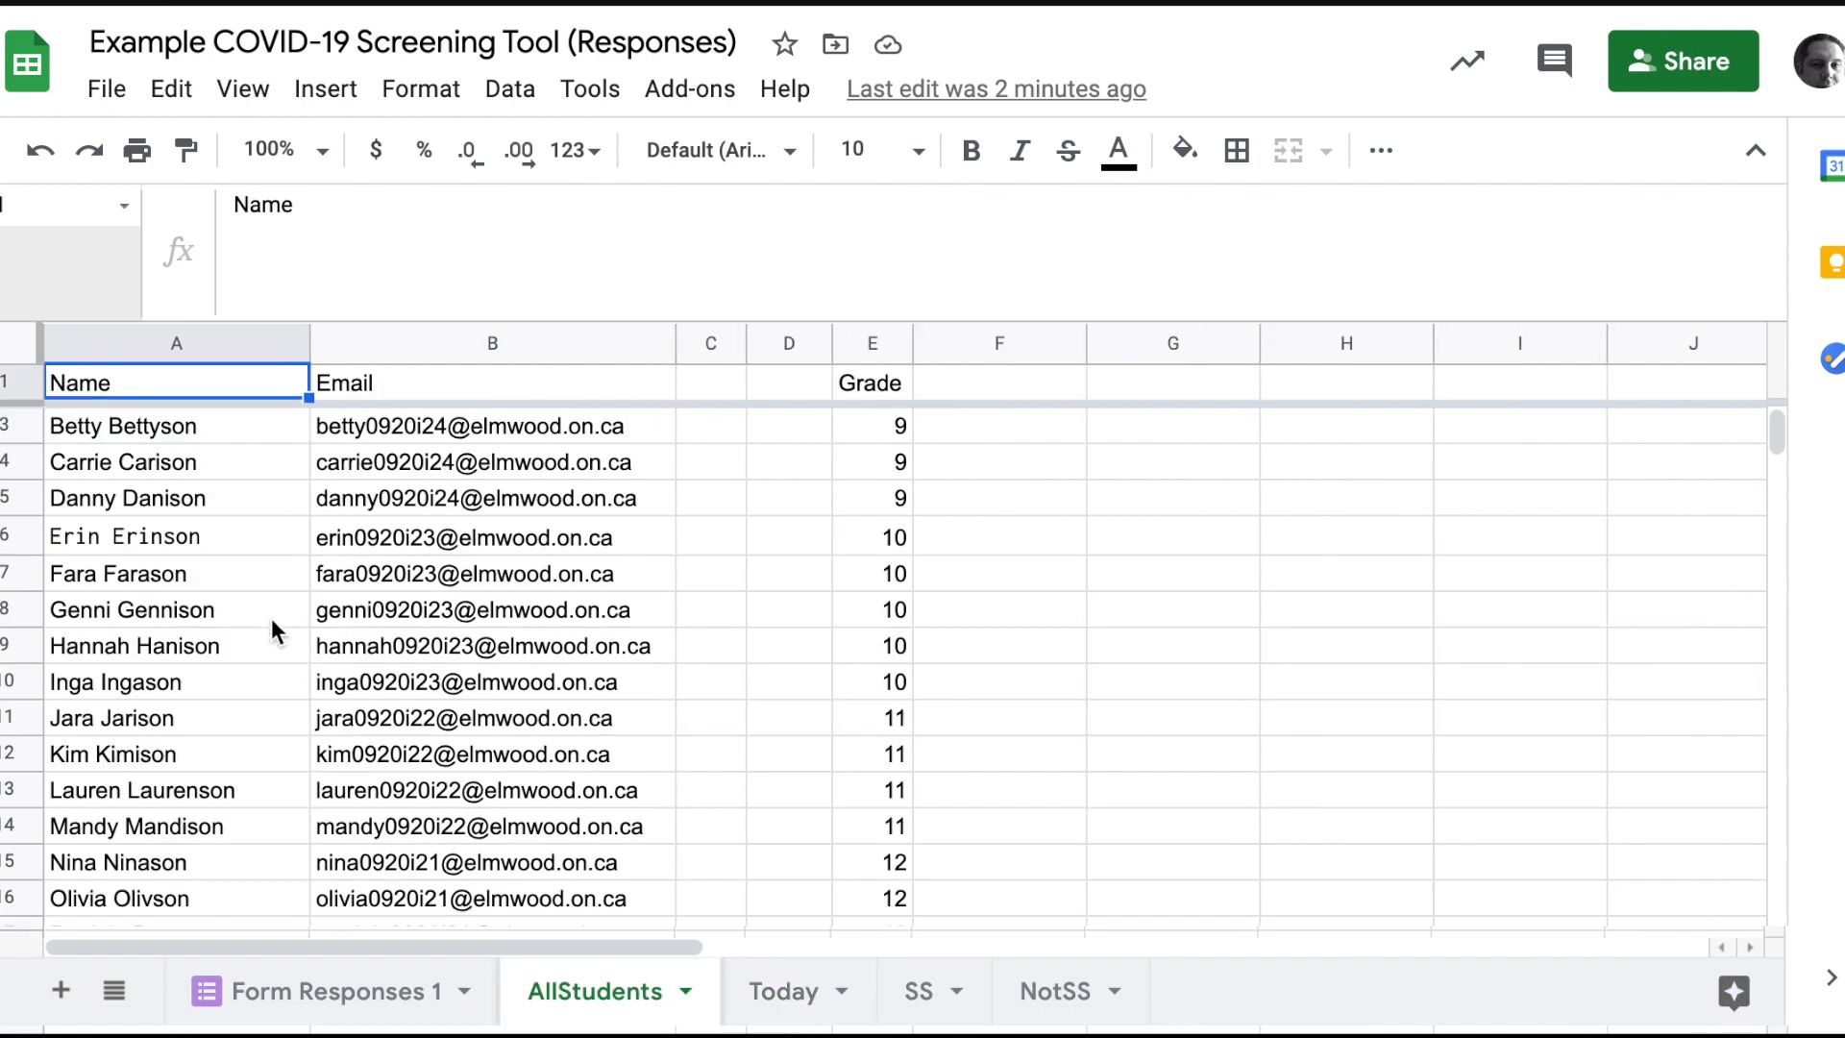
pyautogui.click(919, 992)
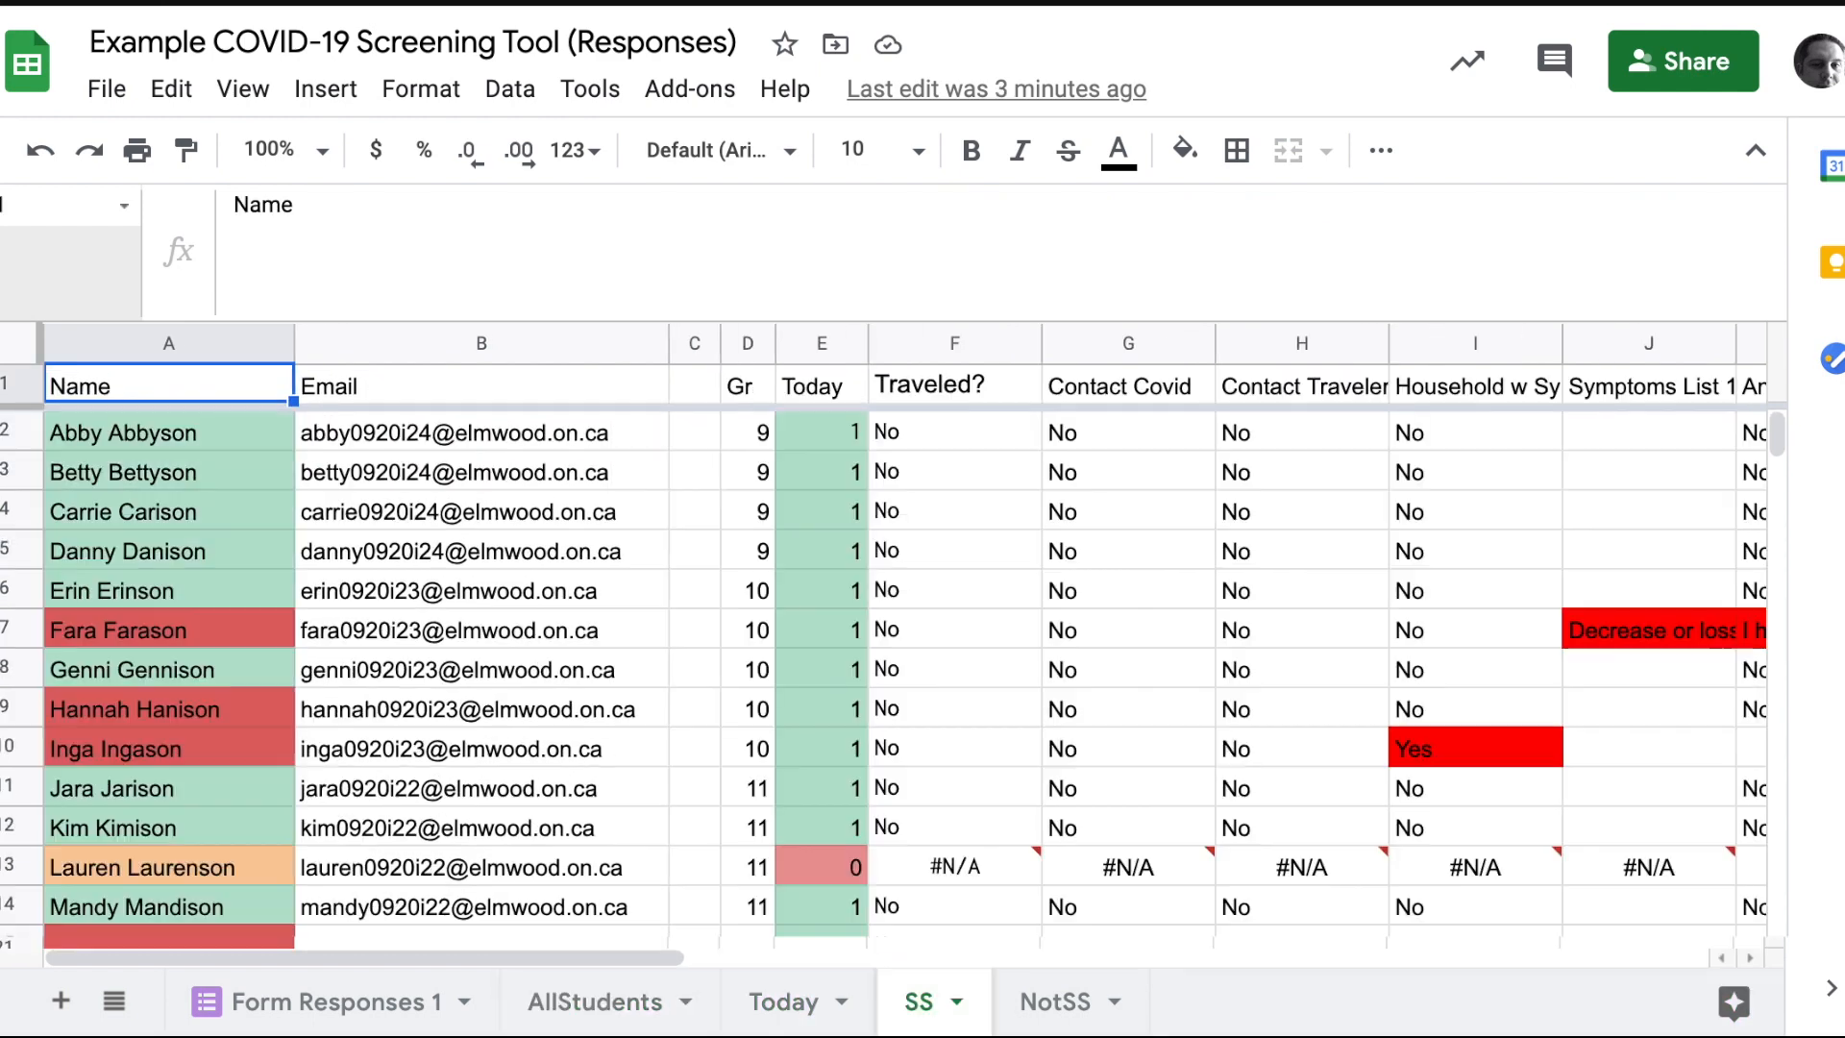
pyautogui.click(227, 426)
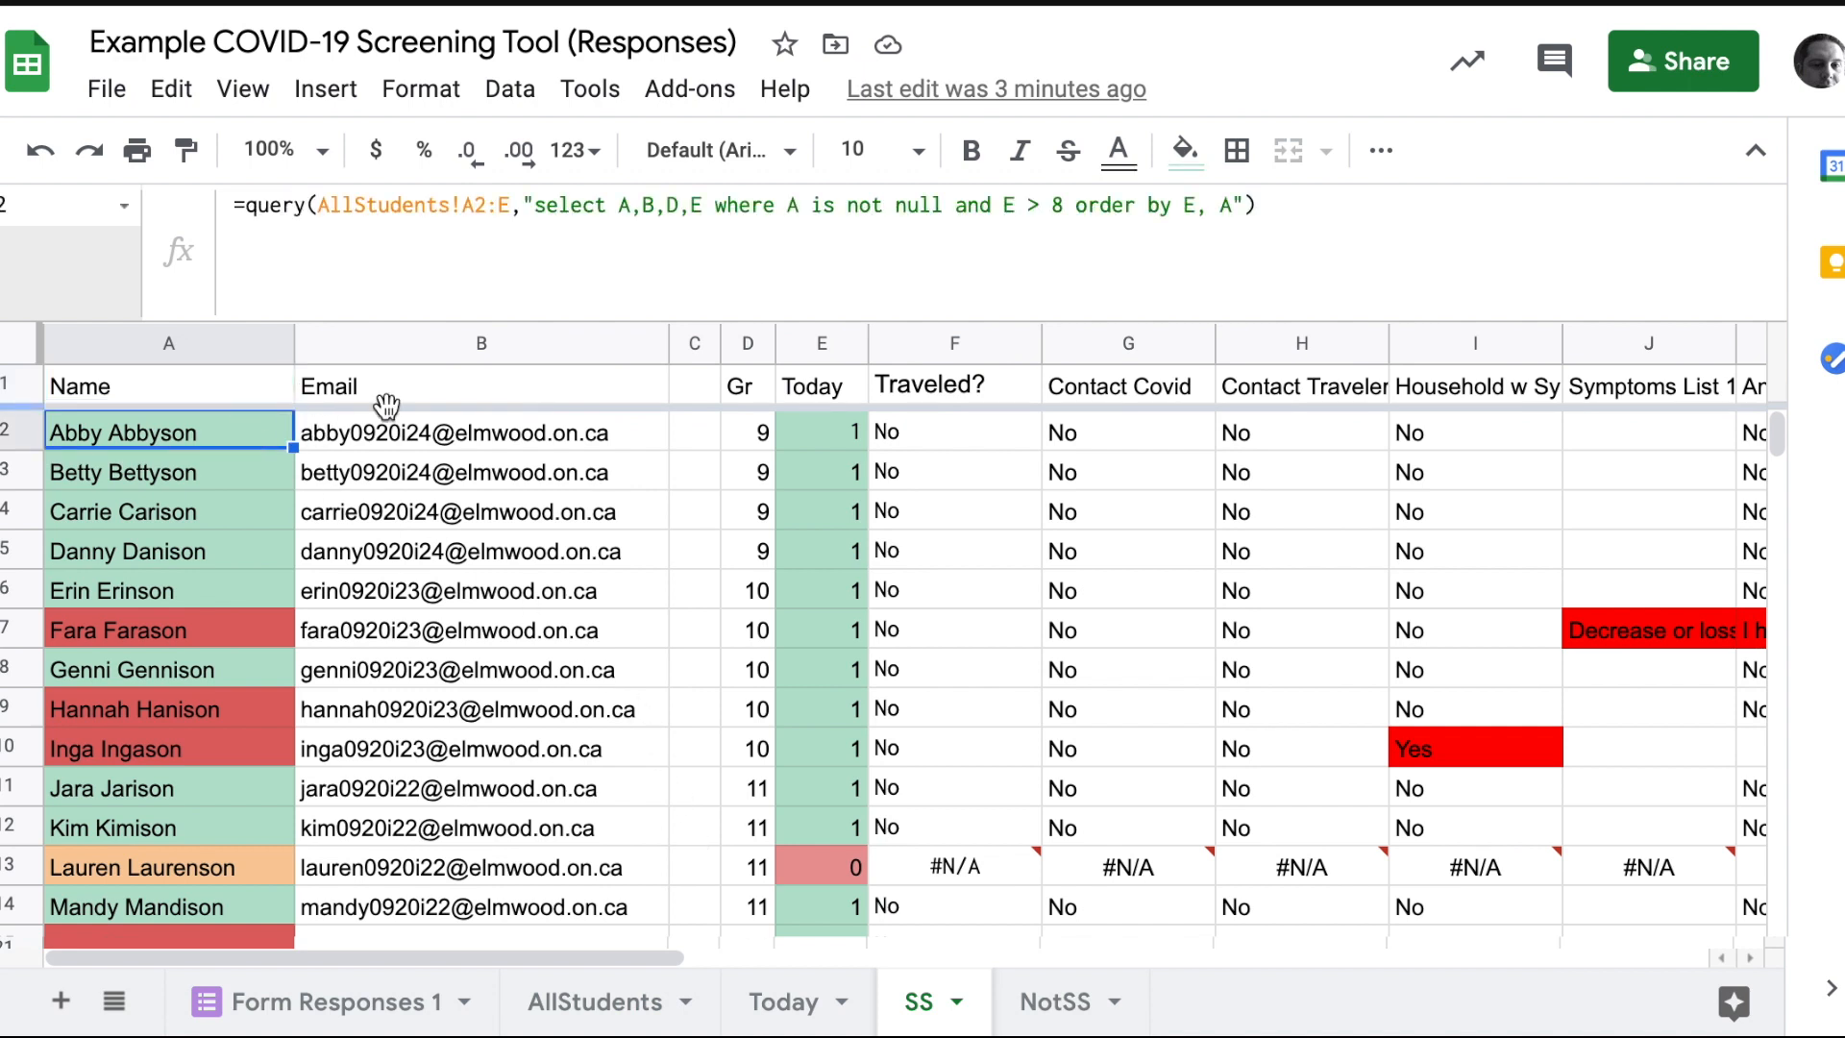
pyautogui.click(833, 439)
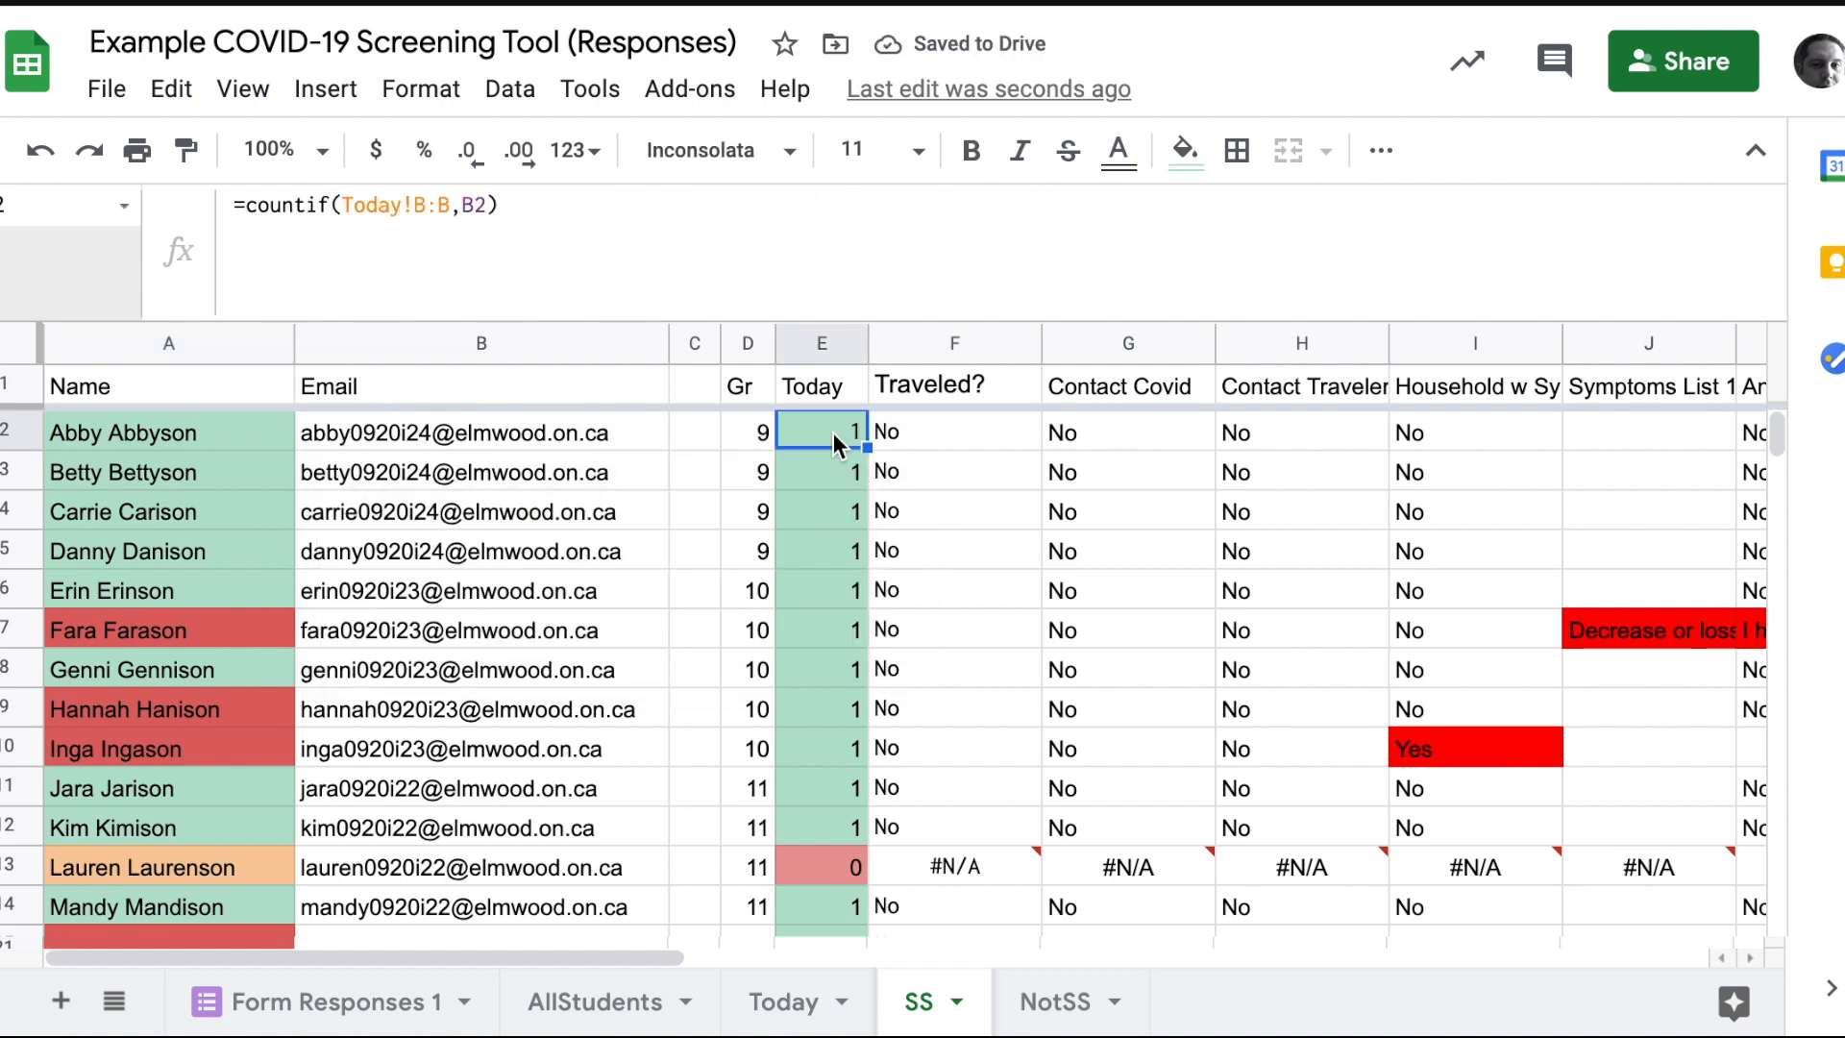
pyautogui.click(173, 440)
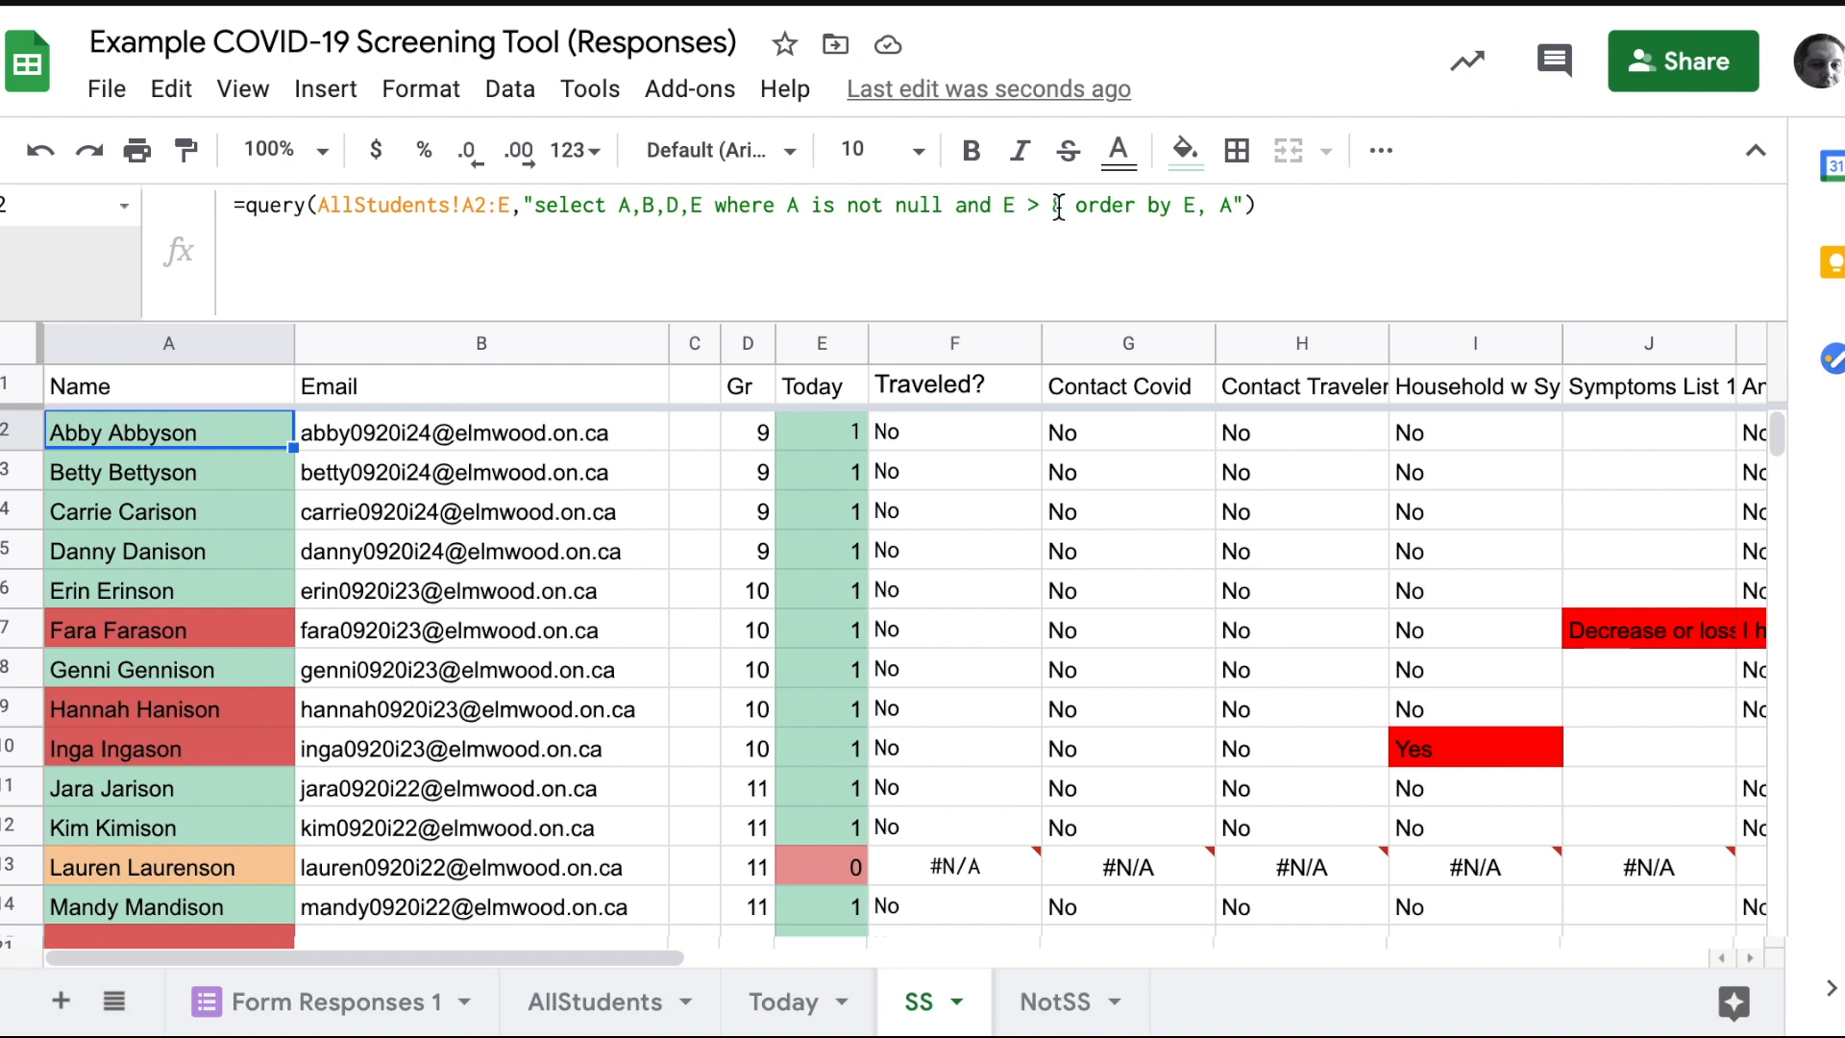
# Step: Highlight the "E > 8" grade condition inside the query formula in cell A2 of the SS sheet
pyautogui.moveTo(1068, 204); pyautogui.dragTo(994, 205)
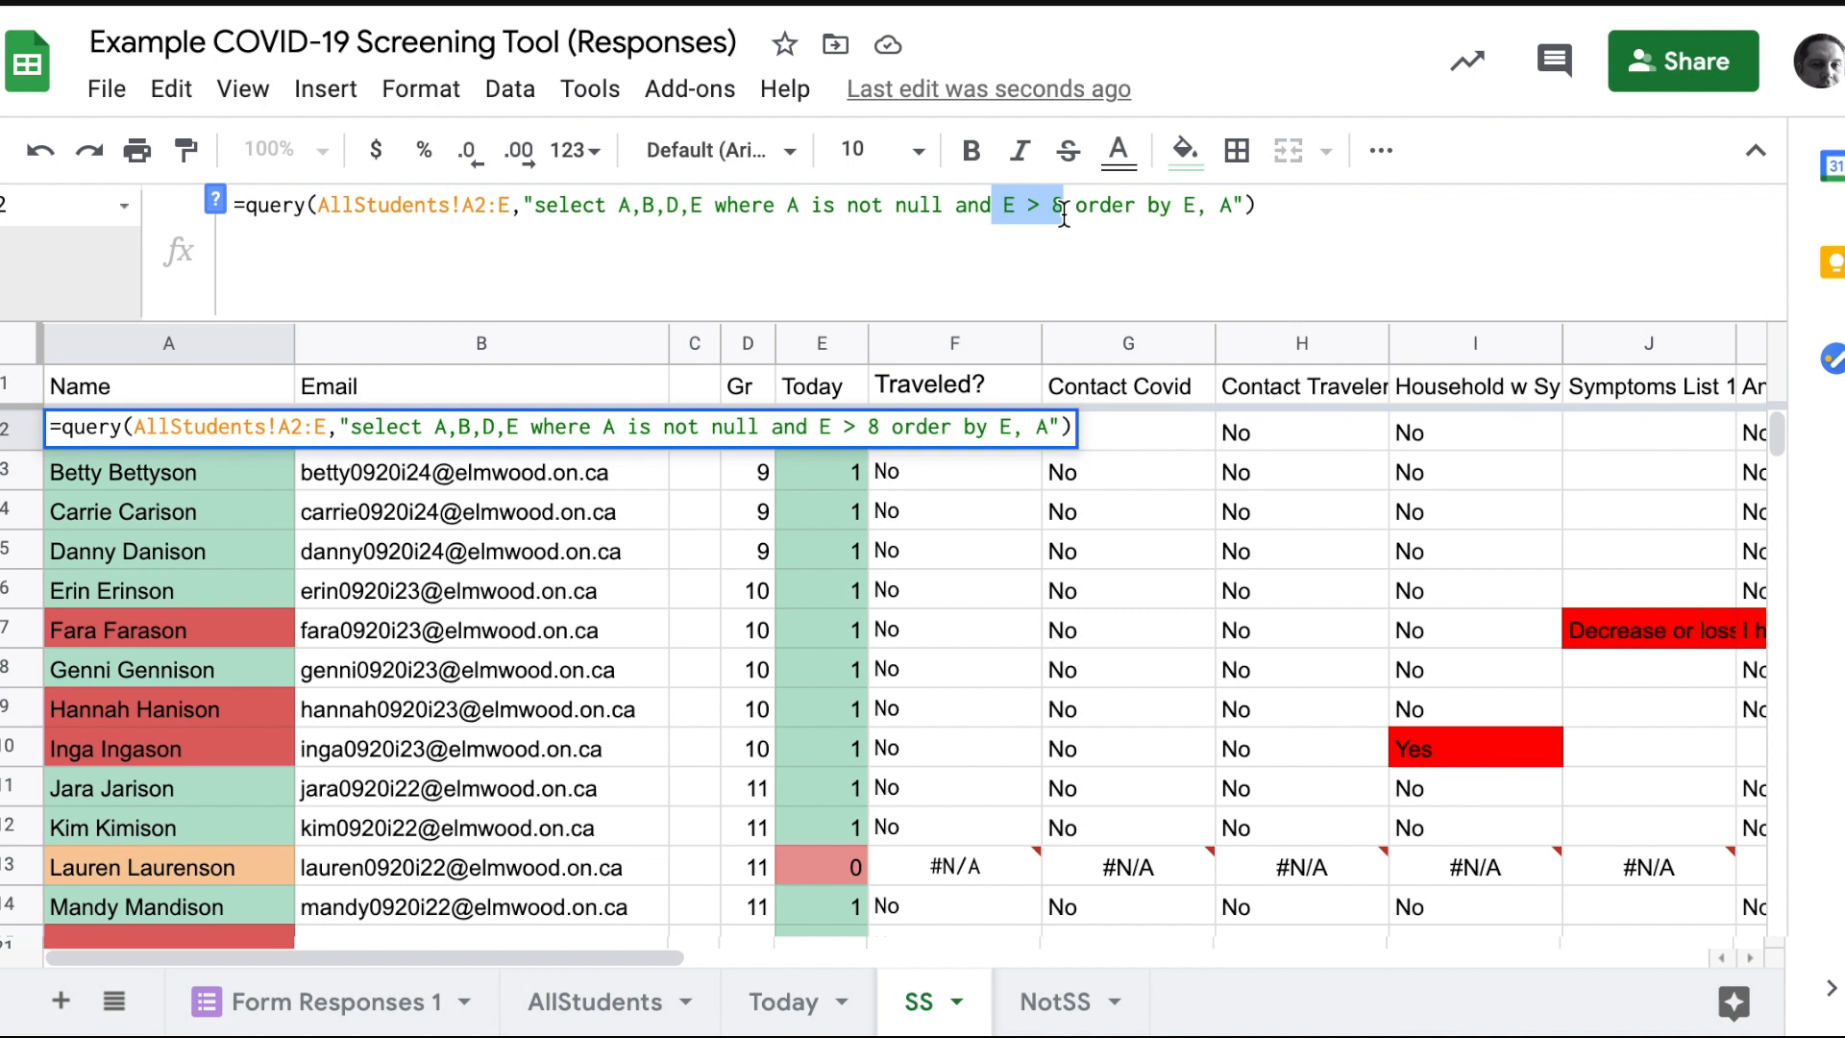
pyautogui.click(1063, 210)
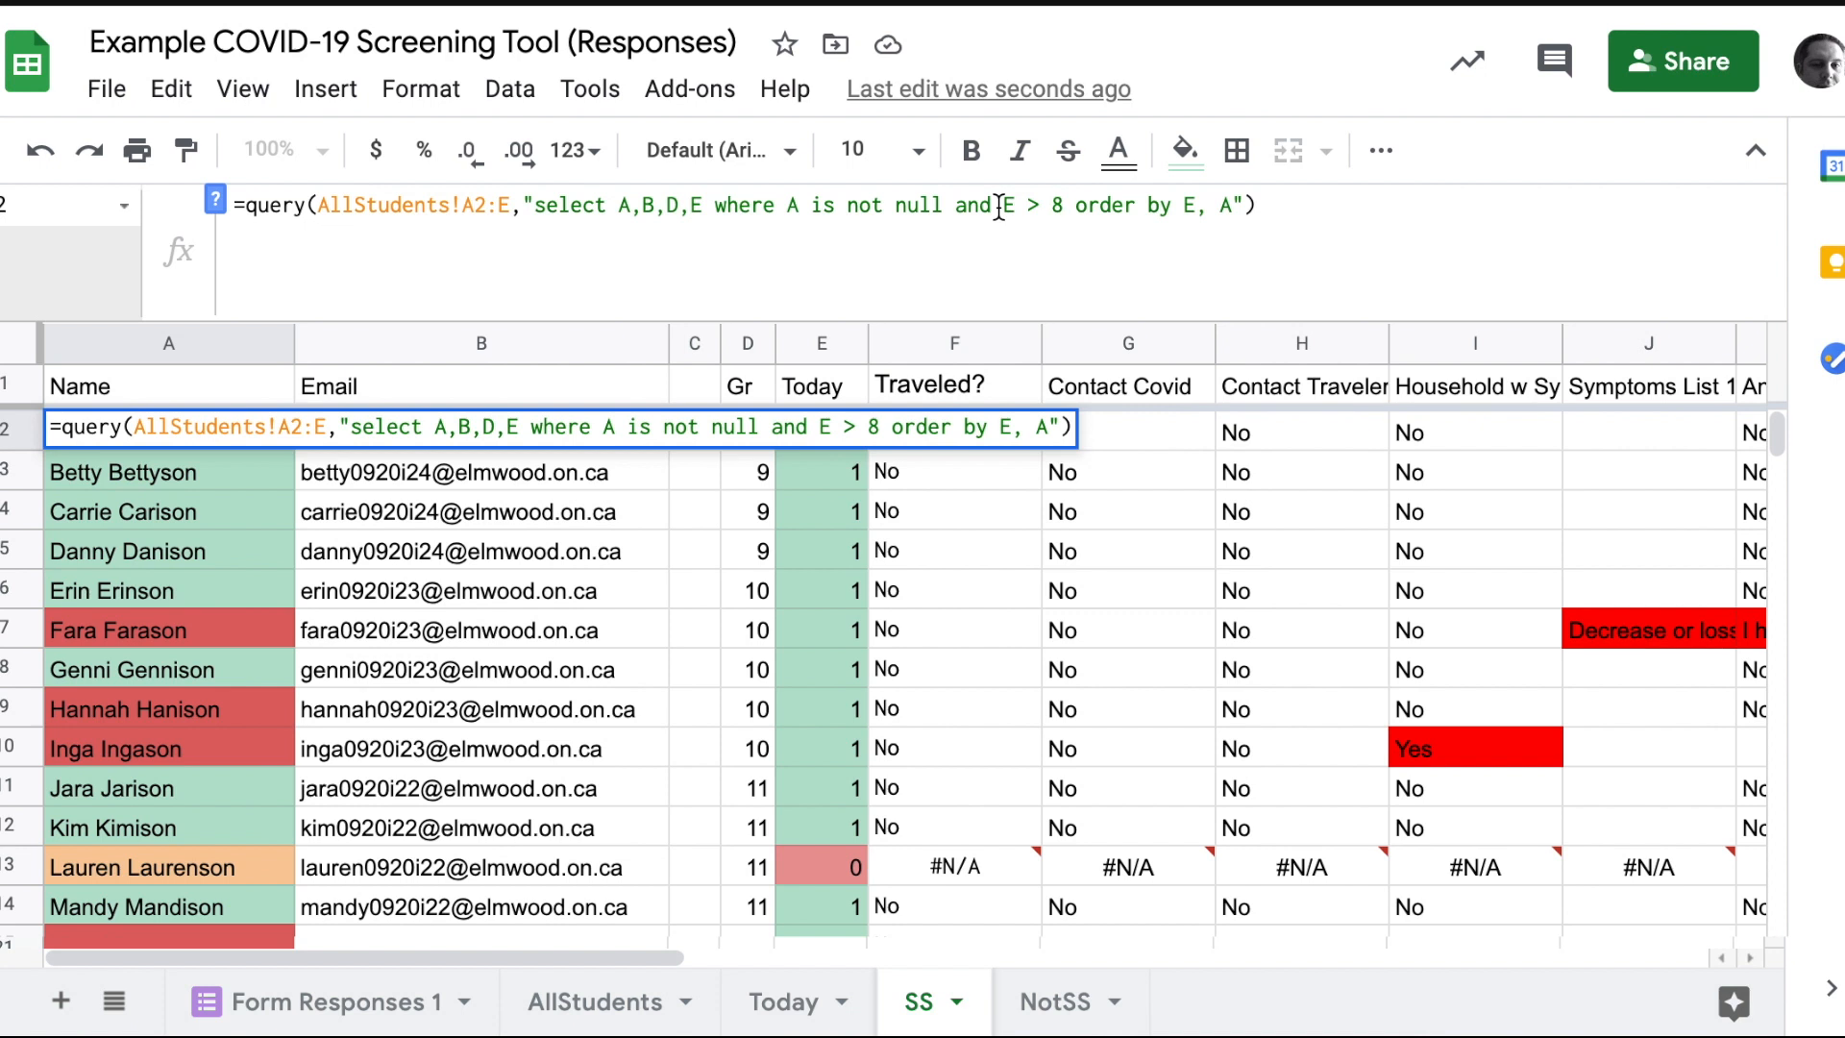
pyautogui.moveTo(1001, 207); pyautogui.dragTo(1065, 212)
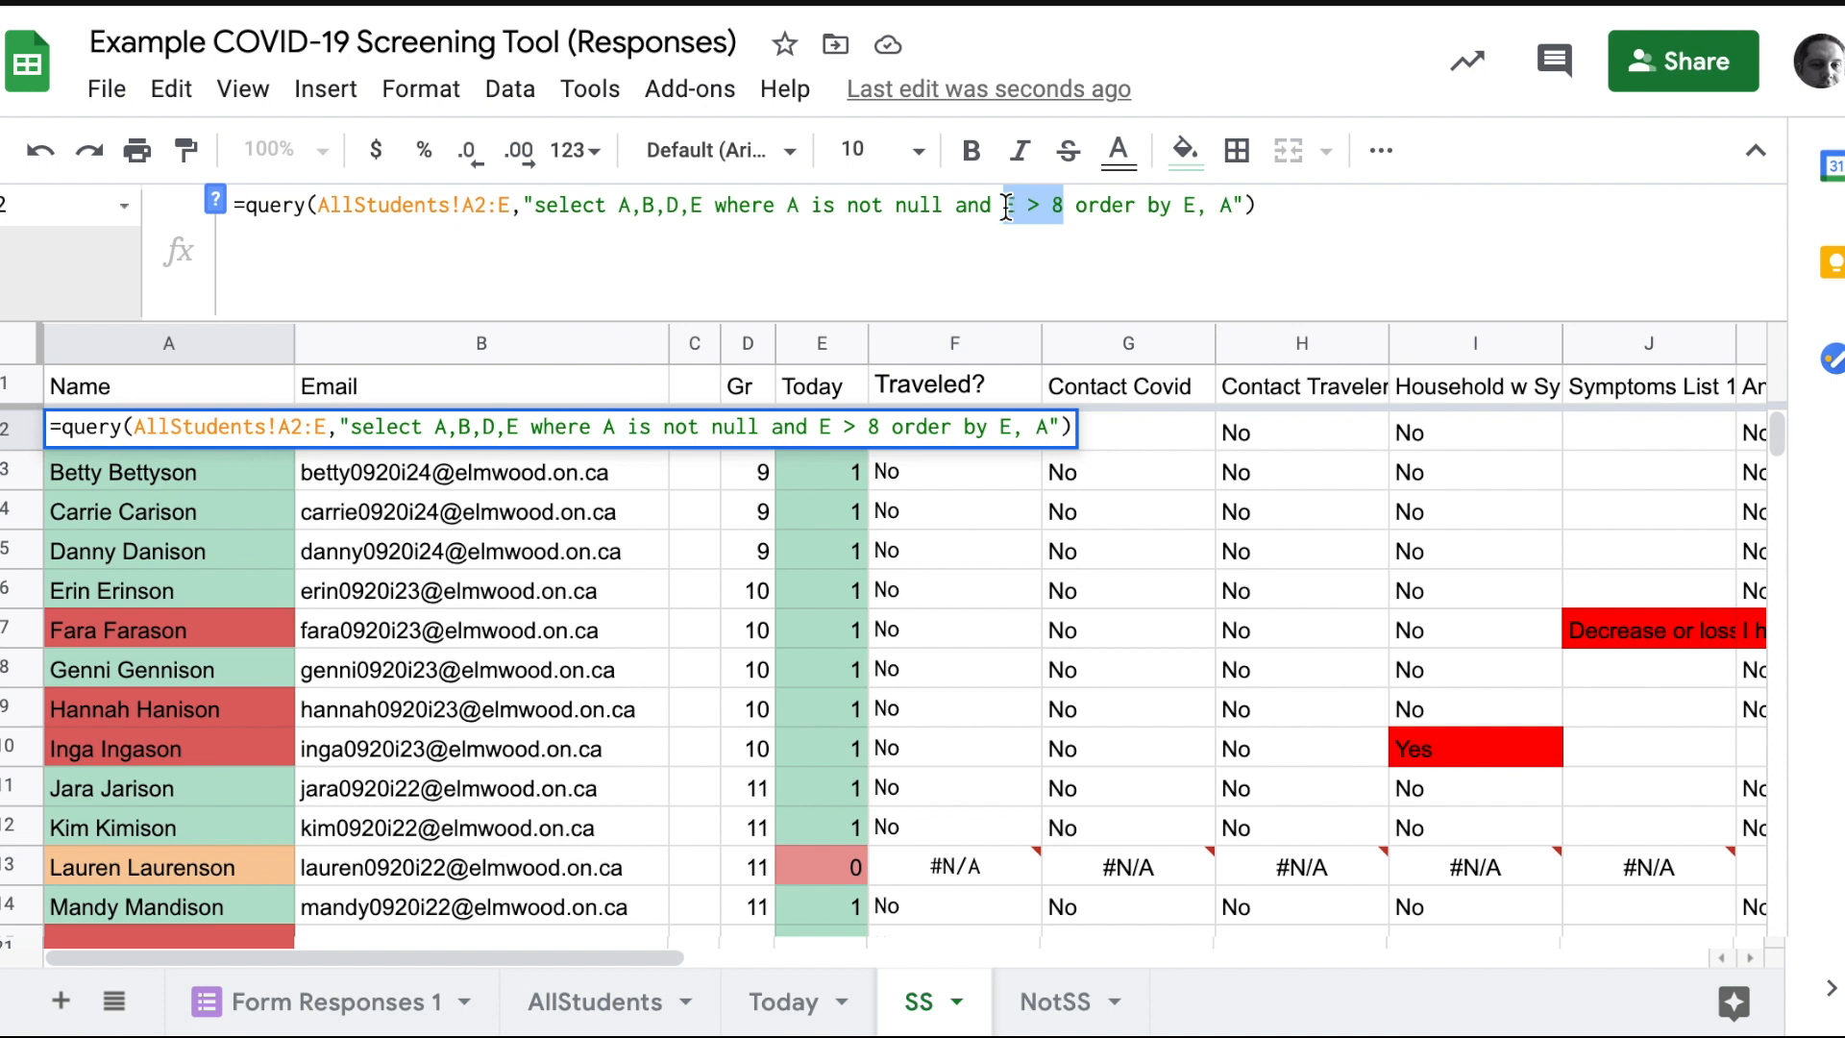
pyautogui.click(1064, 211)
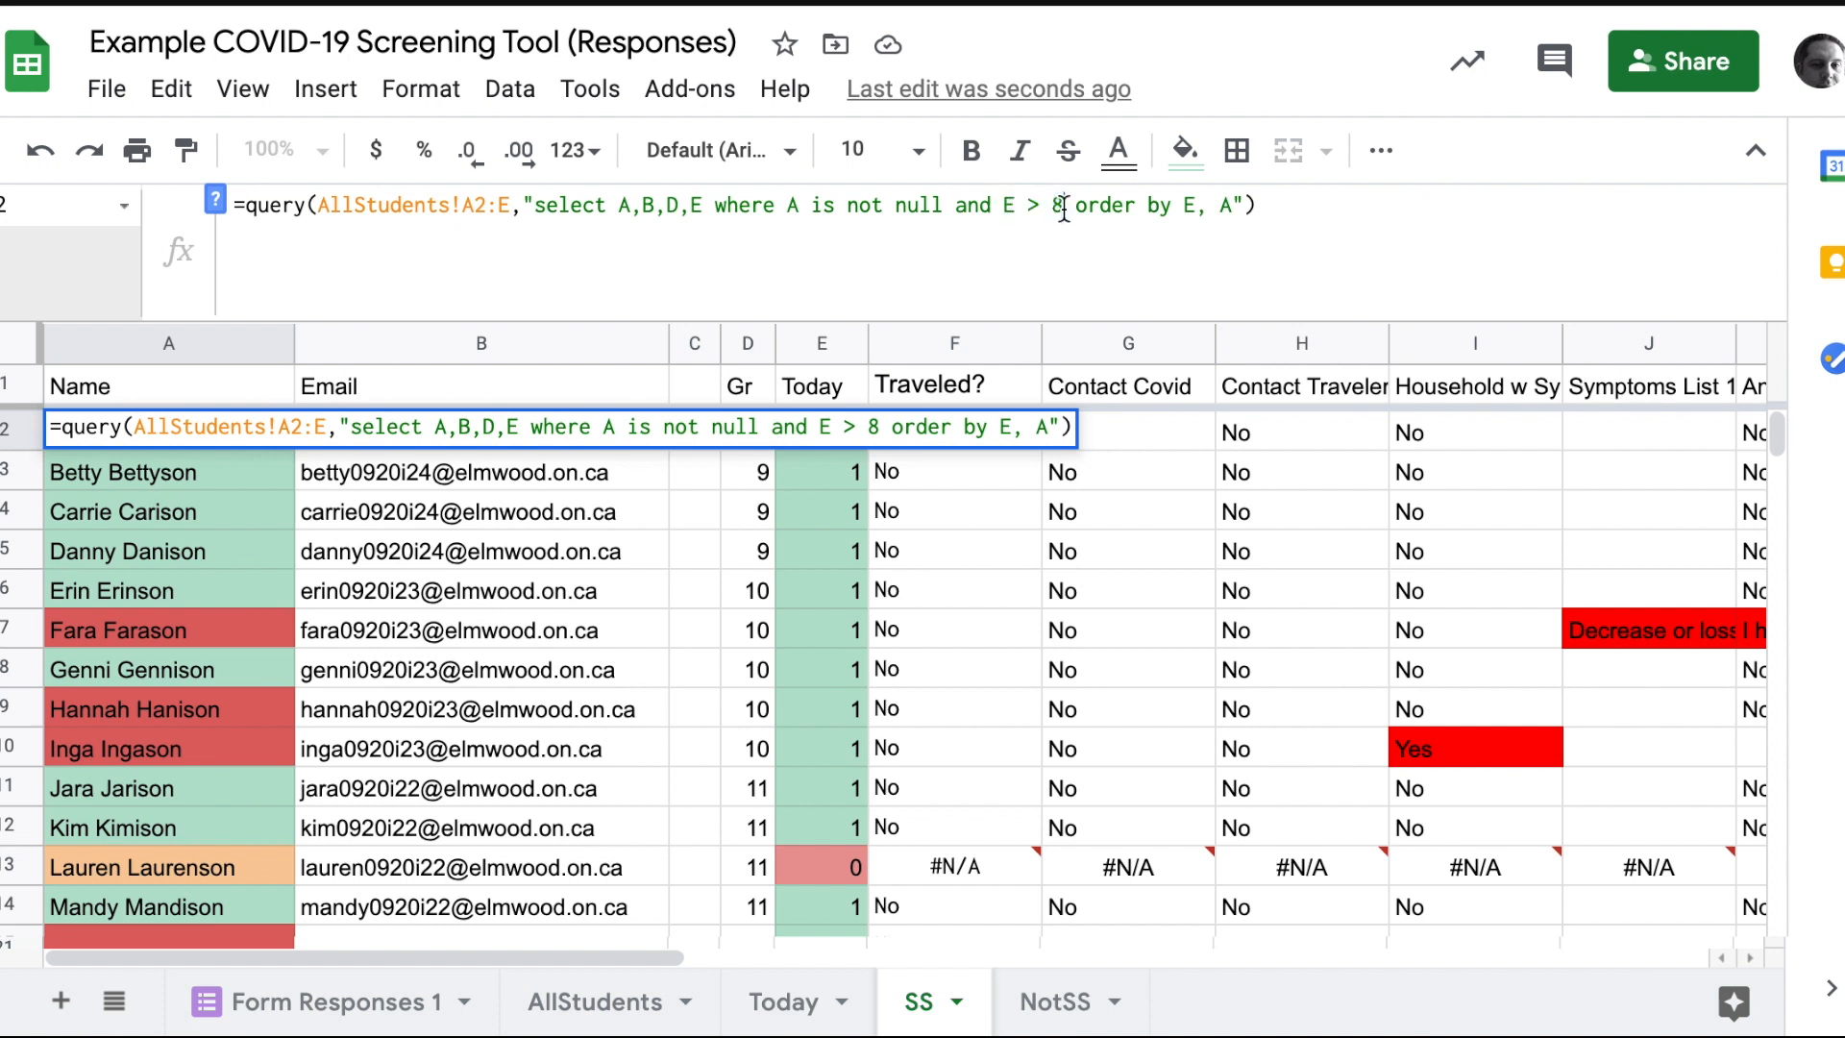
pyautogui.moveTo(1002, 213); pyautogui.dragTo(1064, 211)
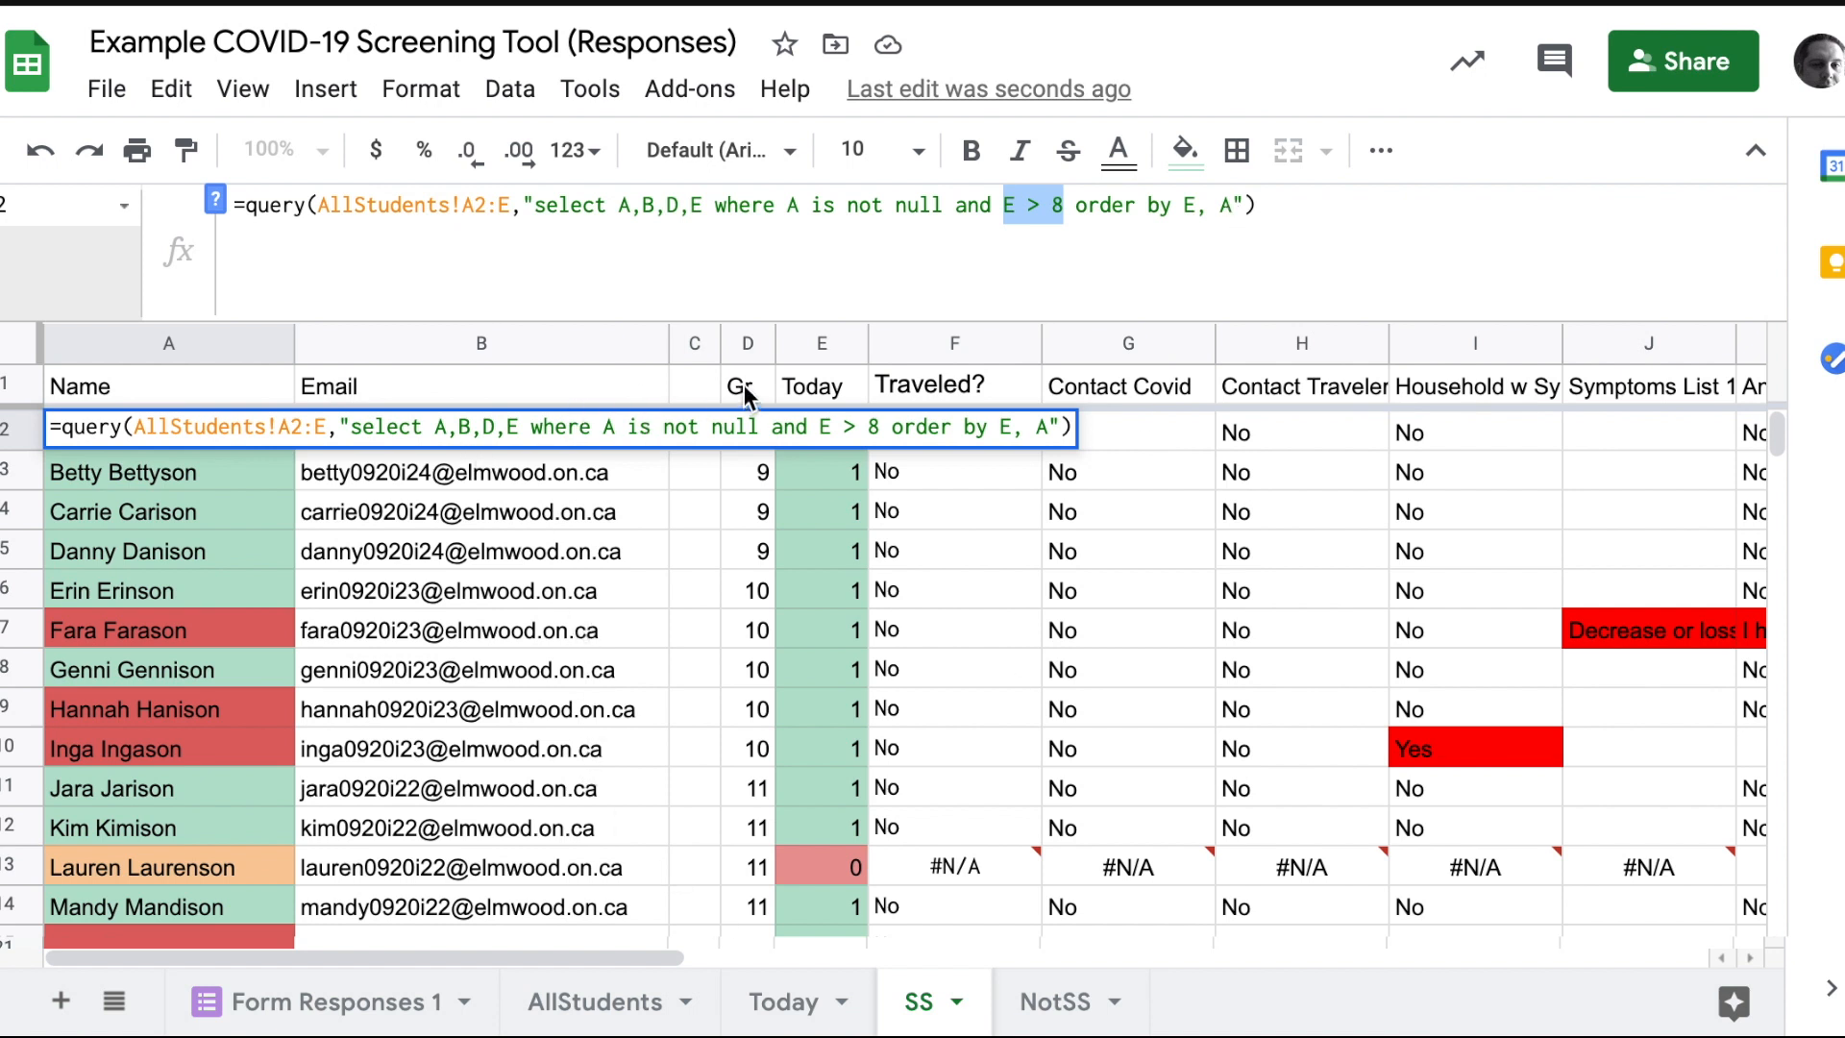
# Step: Leave the query unchanged, examine the Gr and Today columns, and trace the countif formula in E2 to the email in B2
pyautogui.click(757, 347)
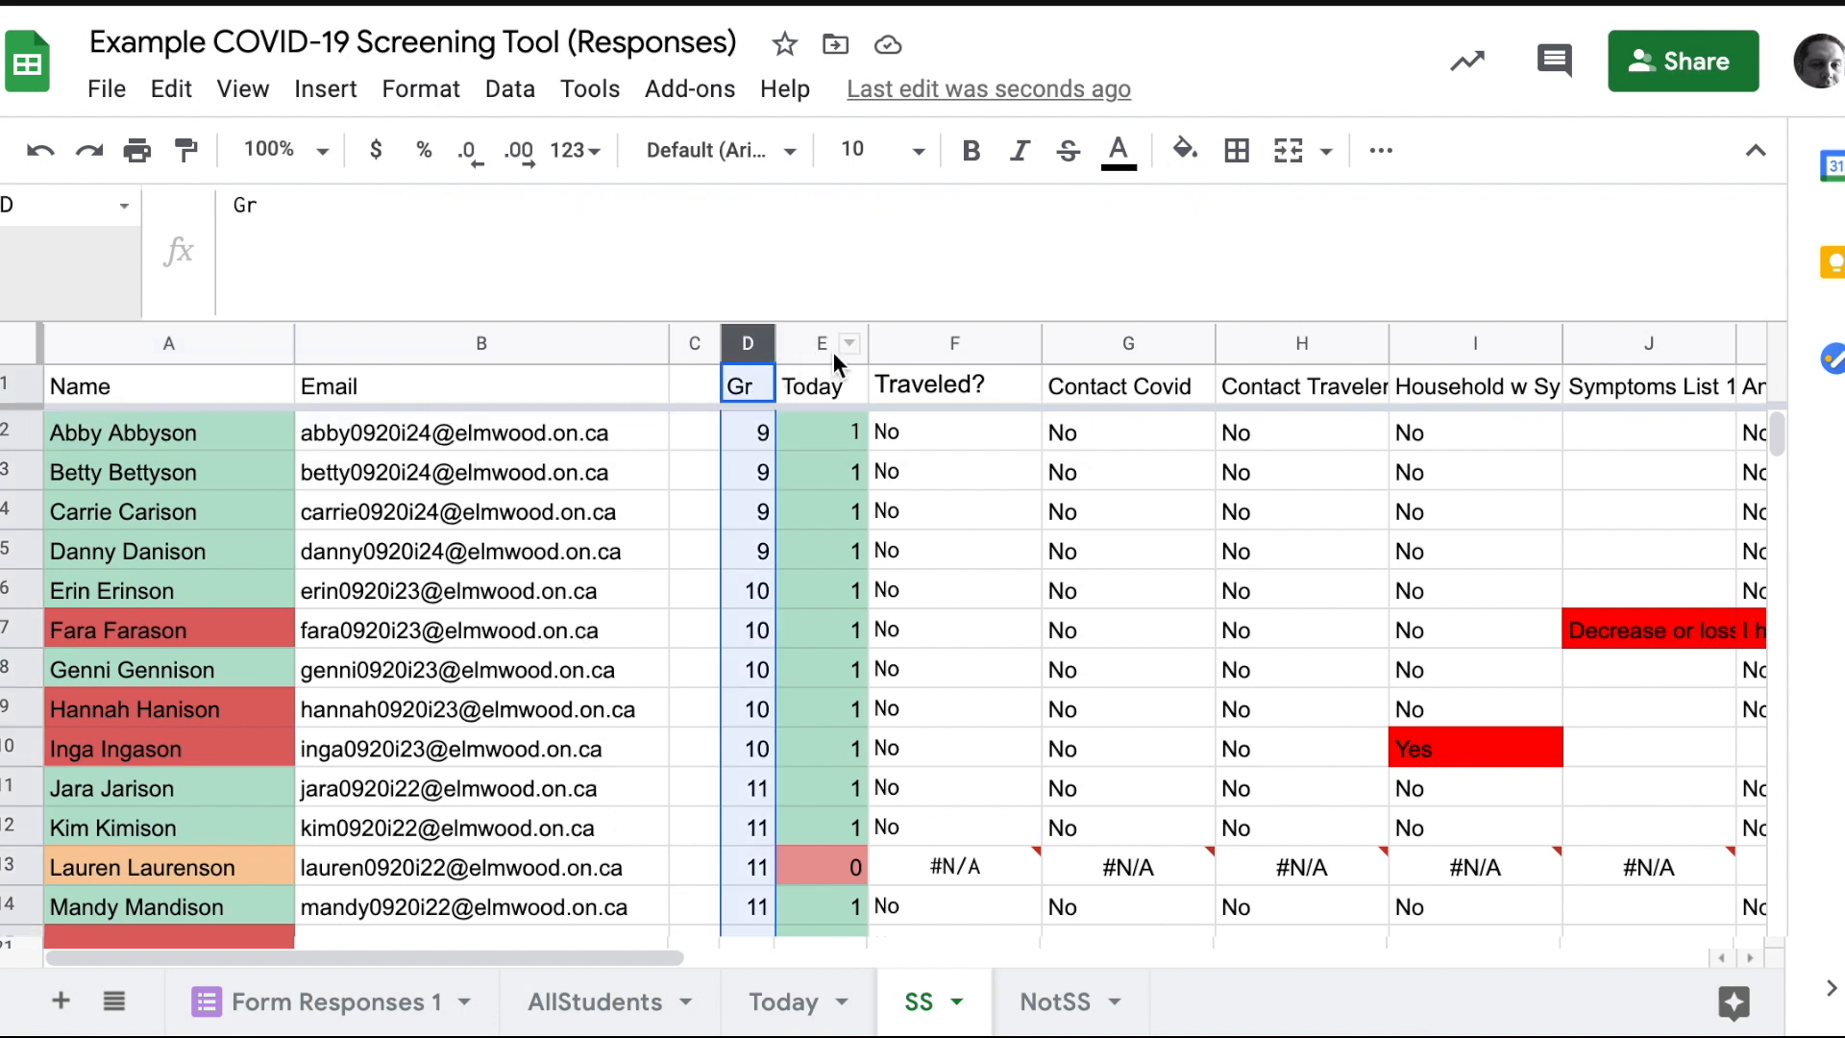
pyautogui.click(830, 348)
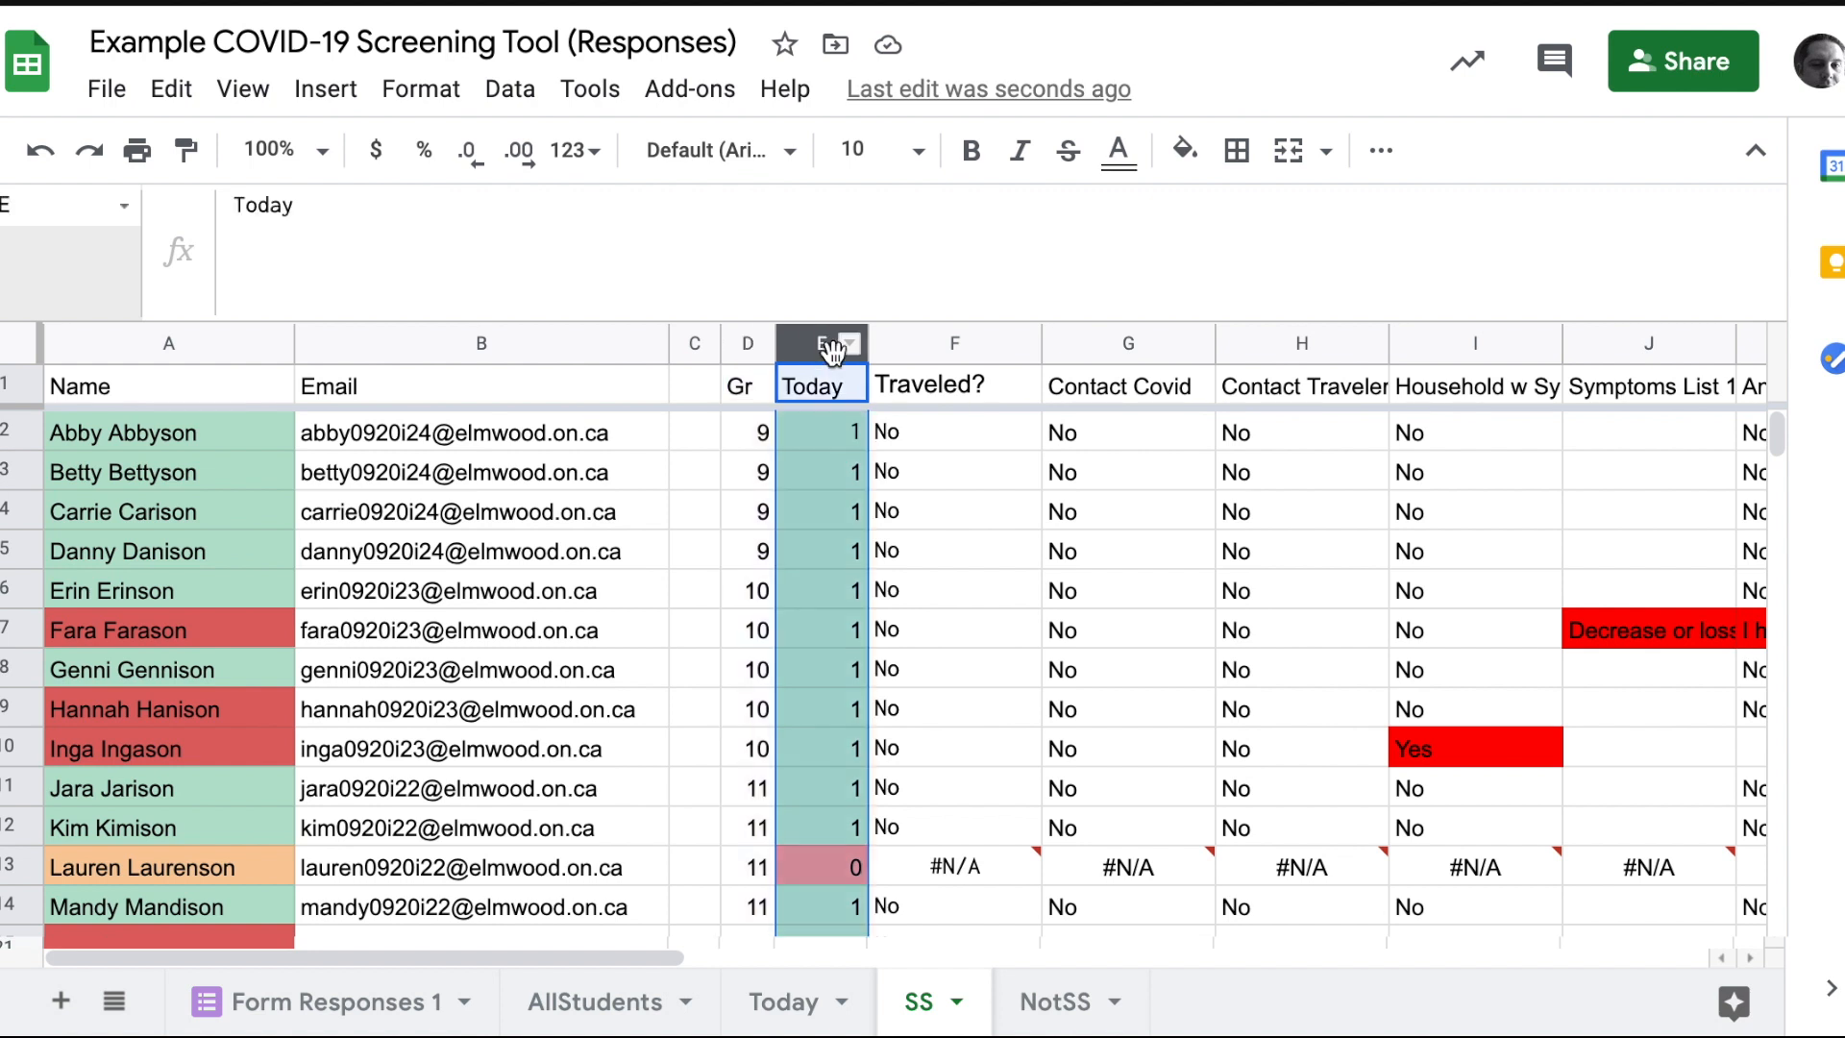
pyautogui.click(807, 431)
pyautogui.click(732, 440)
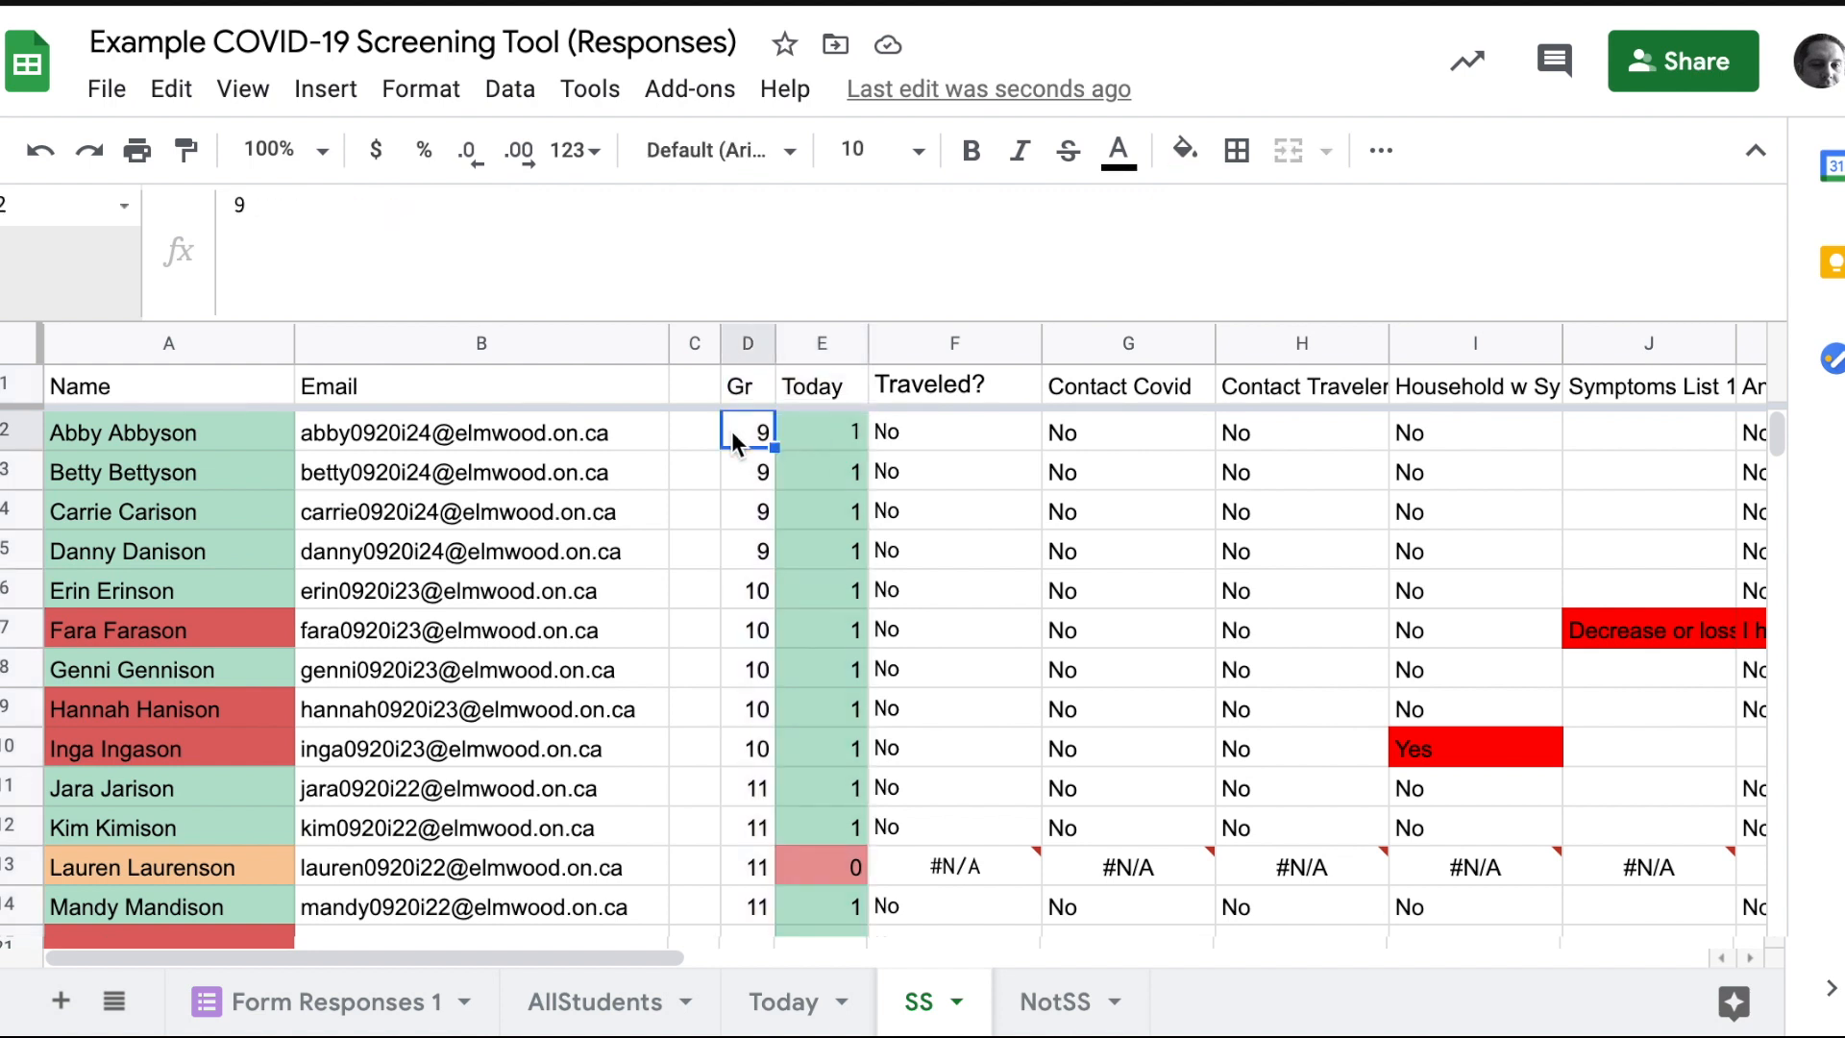
pyautogui.click(820, 431)
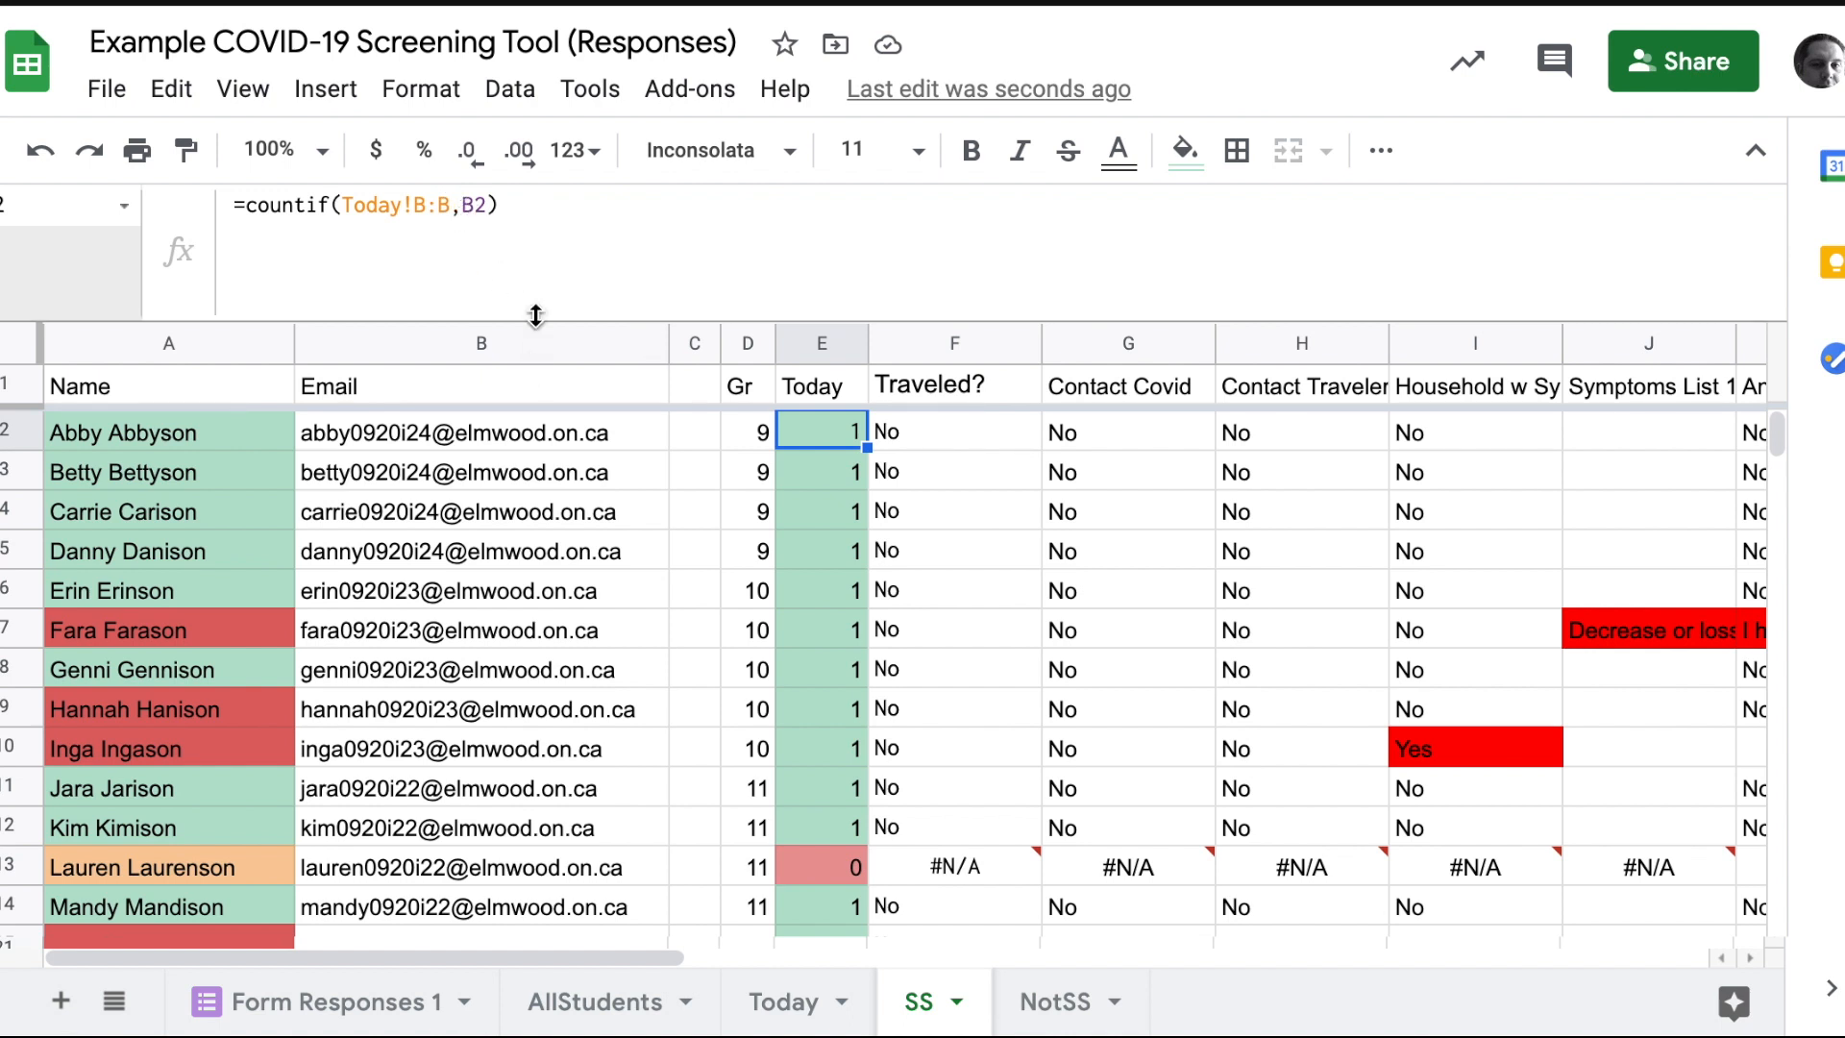
pyautogui.click(545, 437)
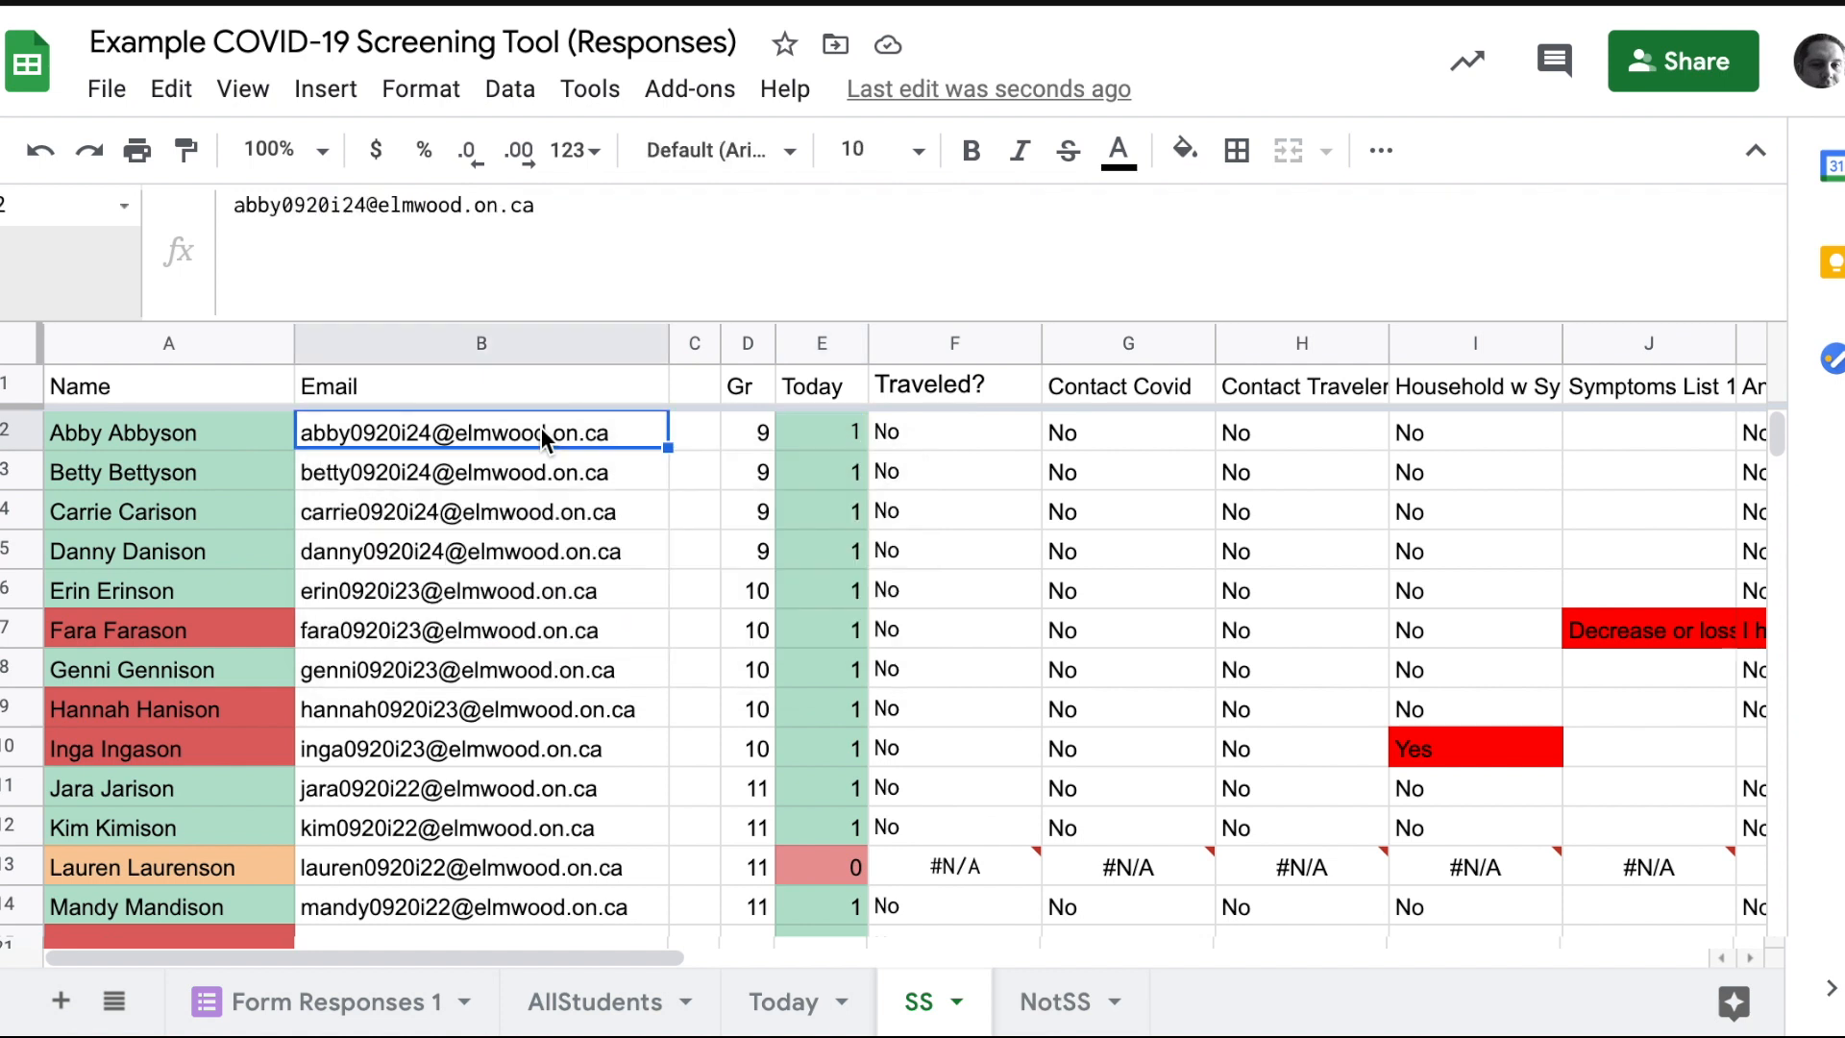
pyautogui.click(807, 434)
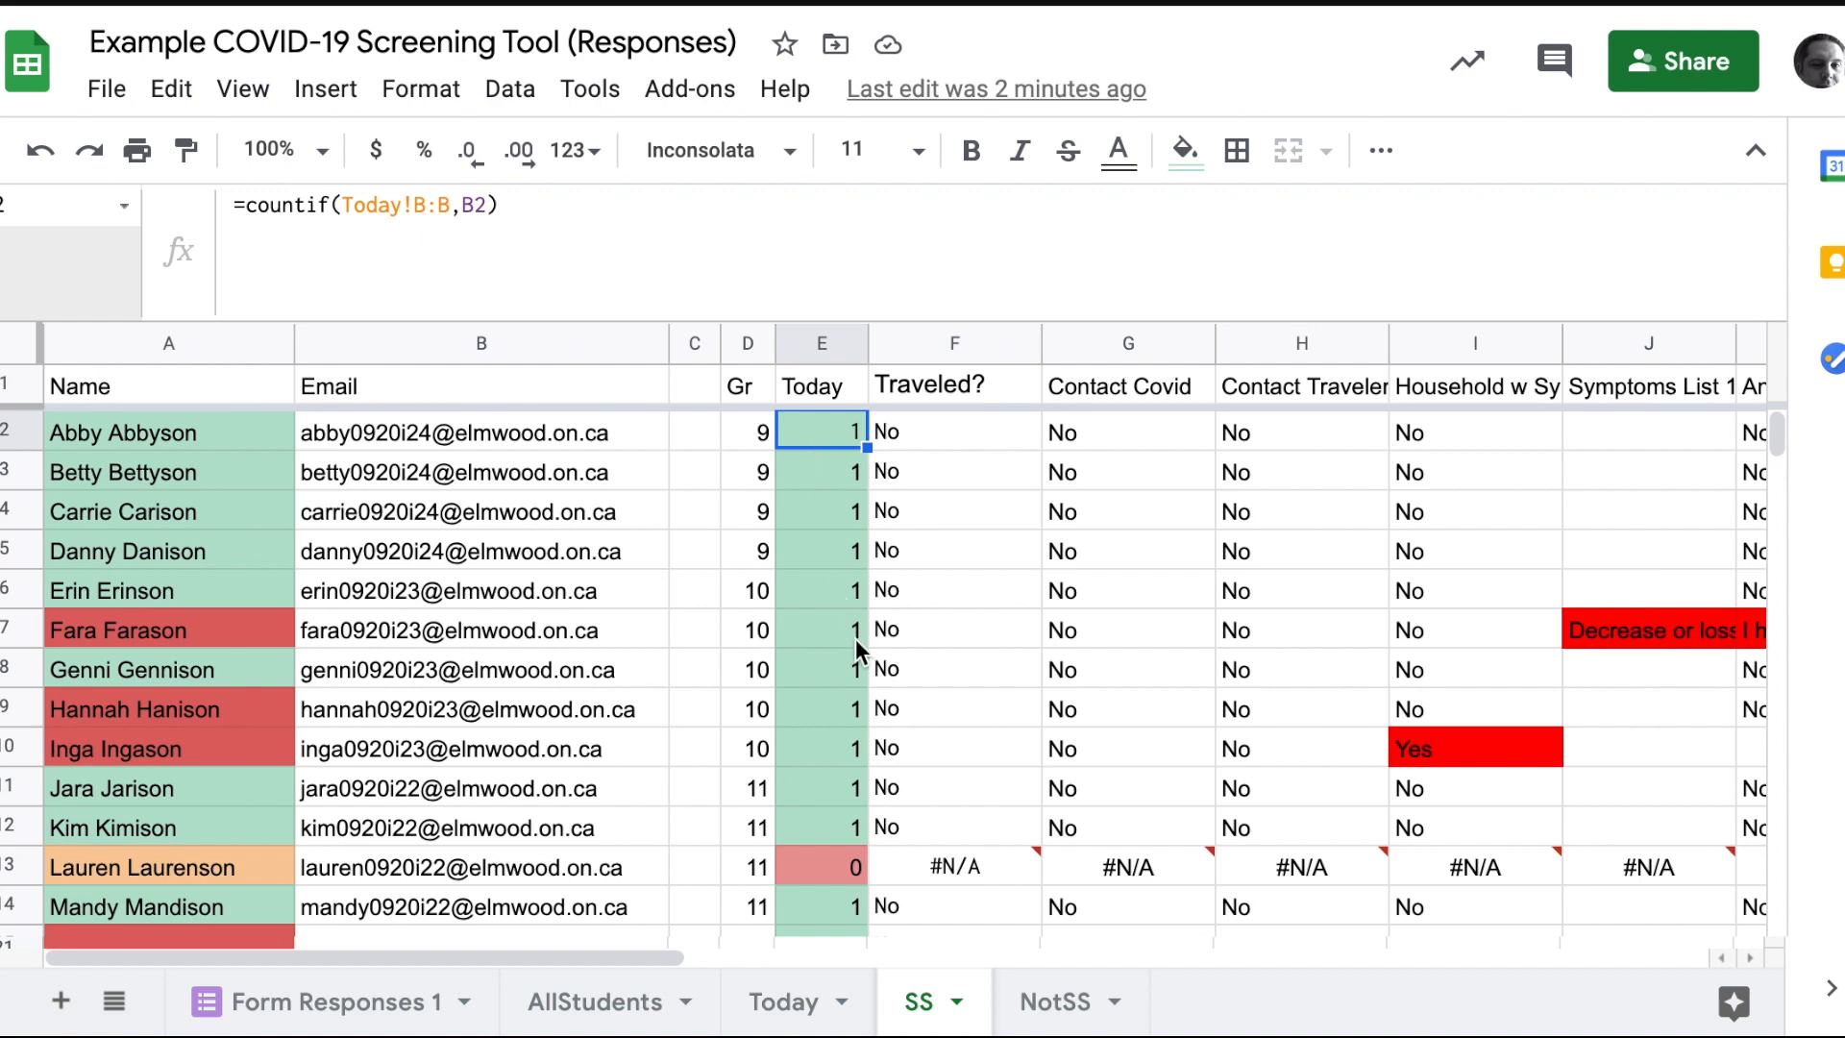
# Step: Examine the student name cells in A2 to A8 of the SS sheet to compare the query cell with the entries it fills
pyautogui.click(212, 432)
pyautogui.click(215, 469)
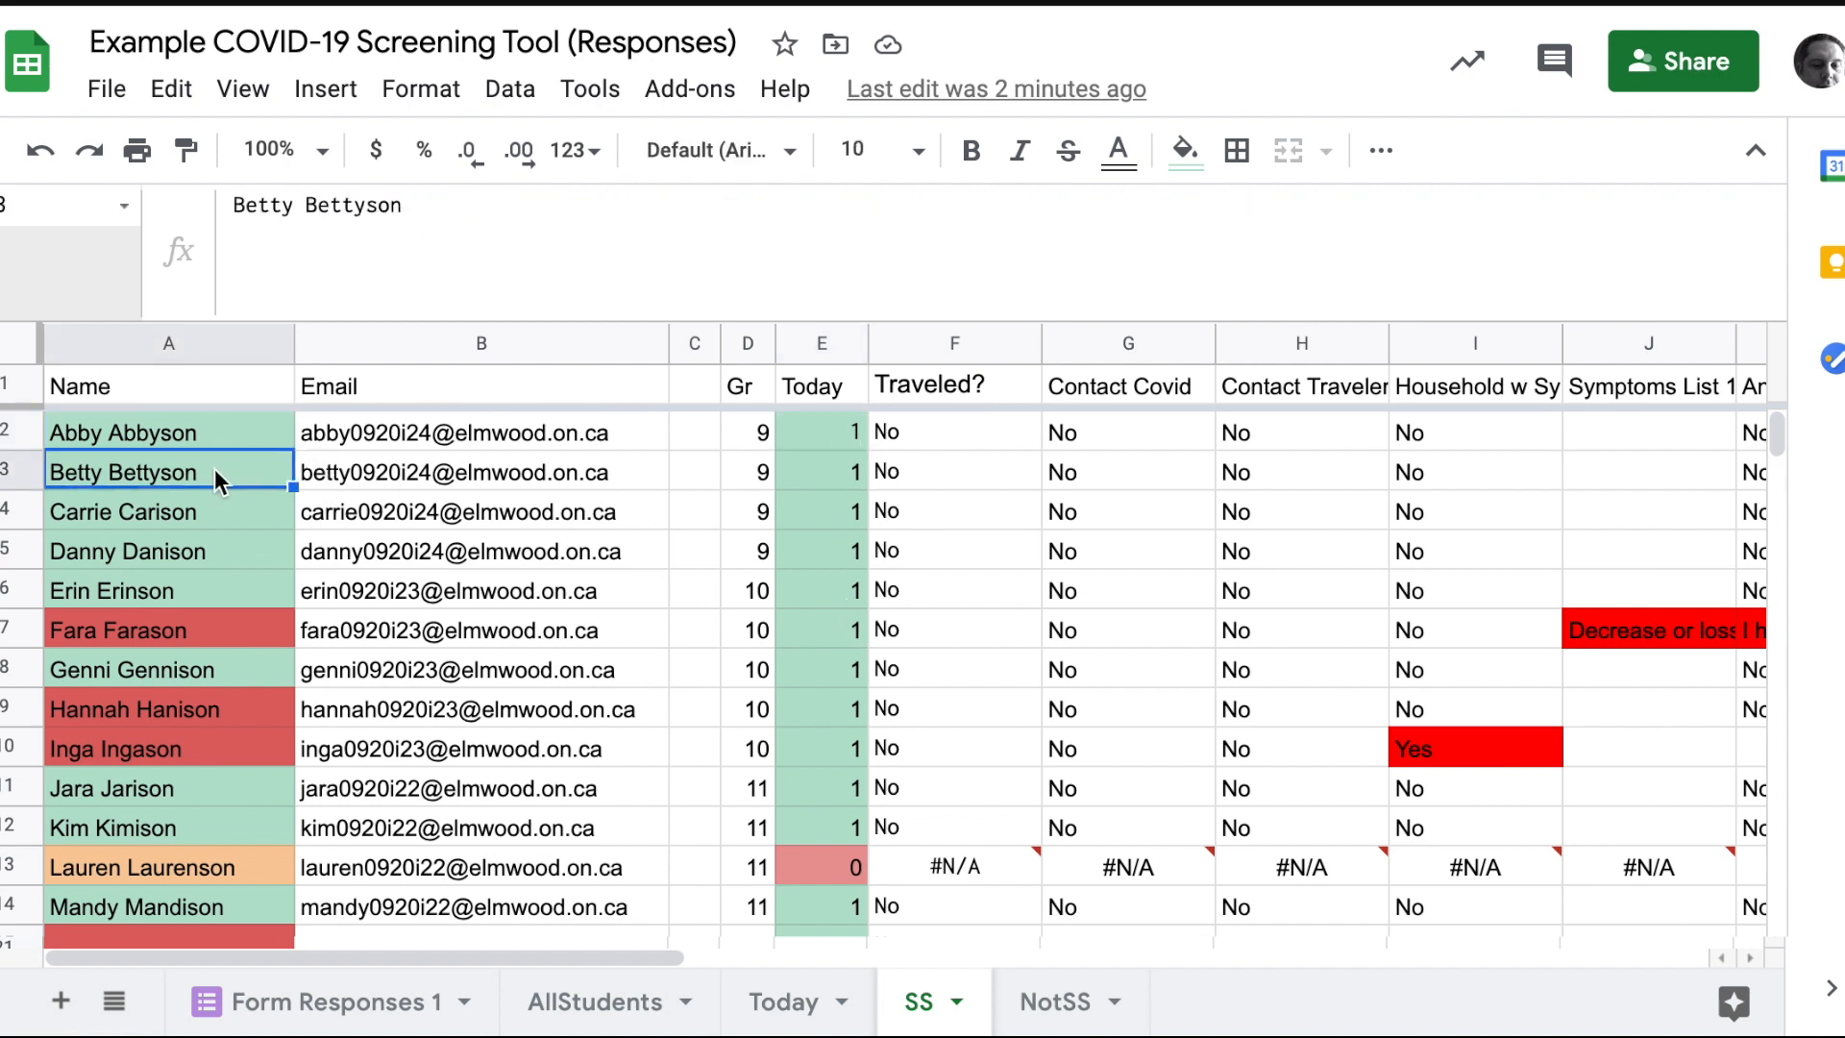
pyautogui.click(210, 433)
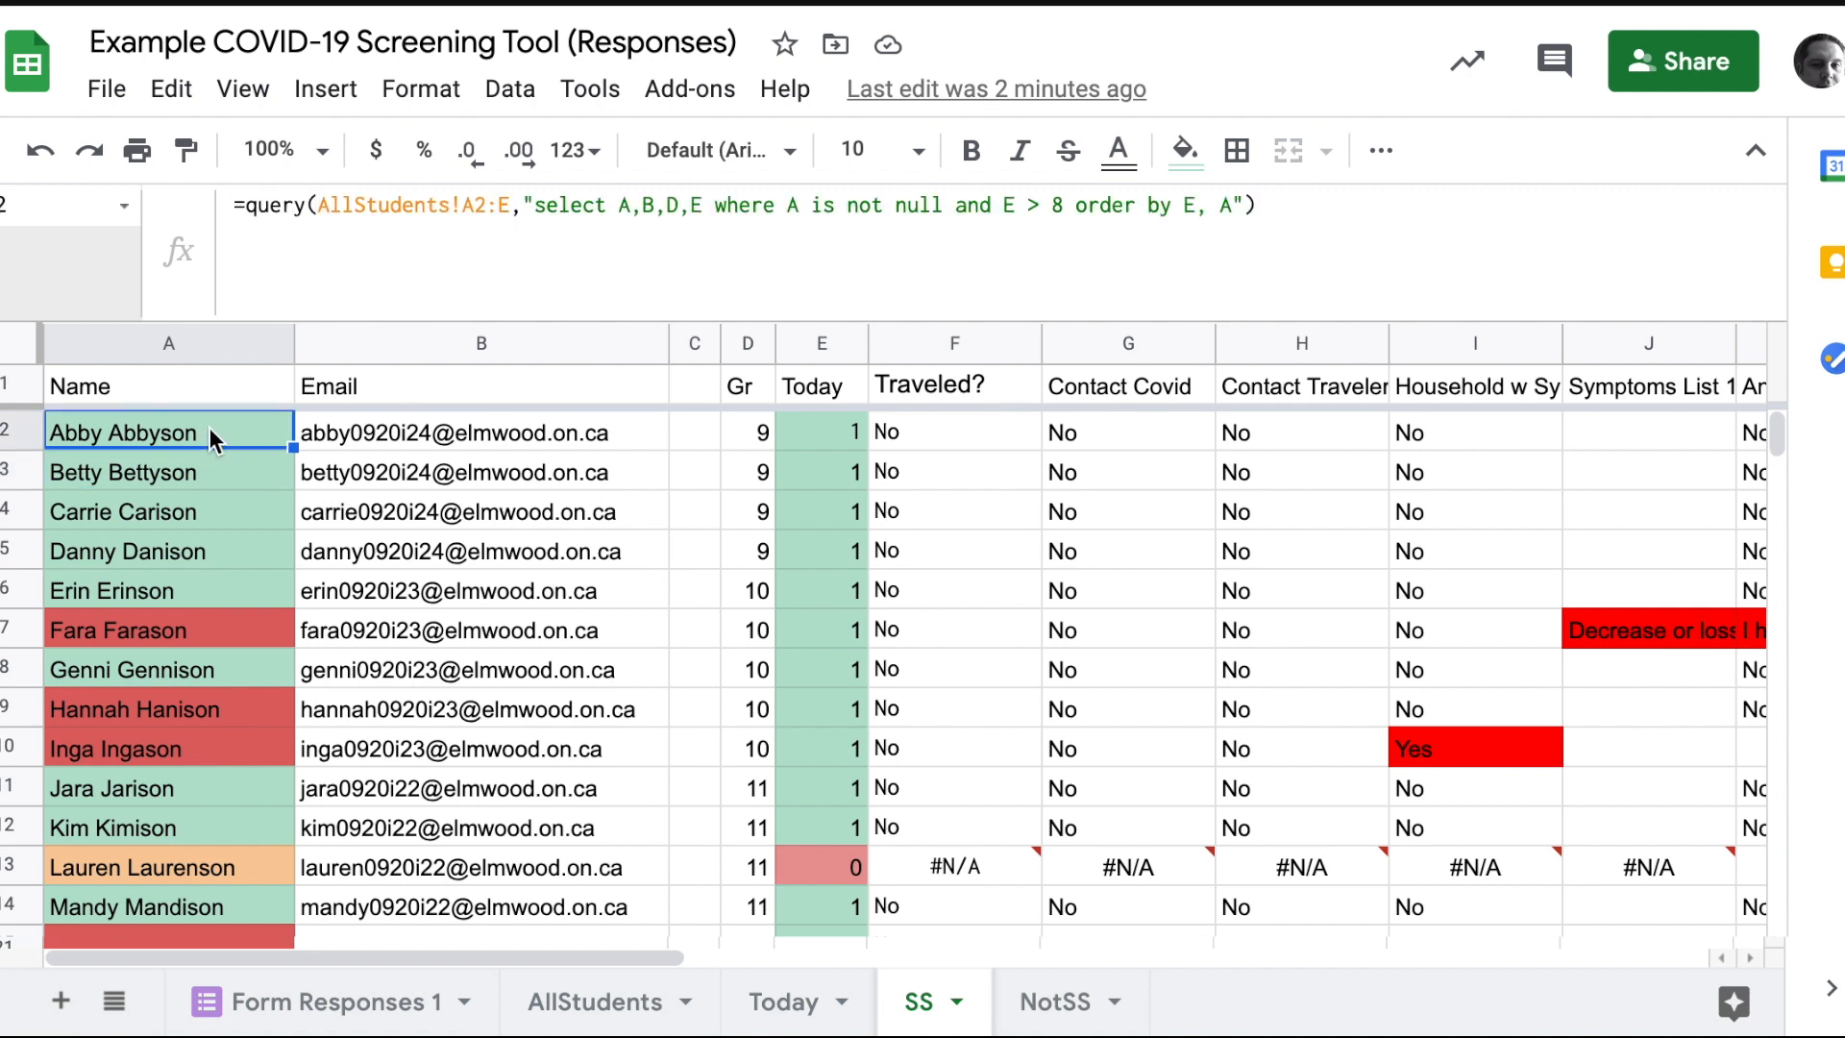
pyautogui.click(178, 465)
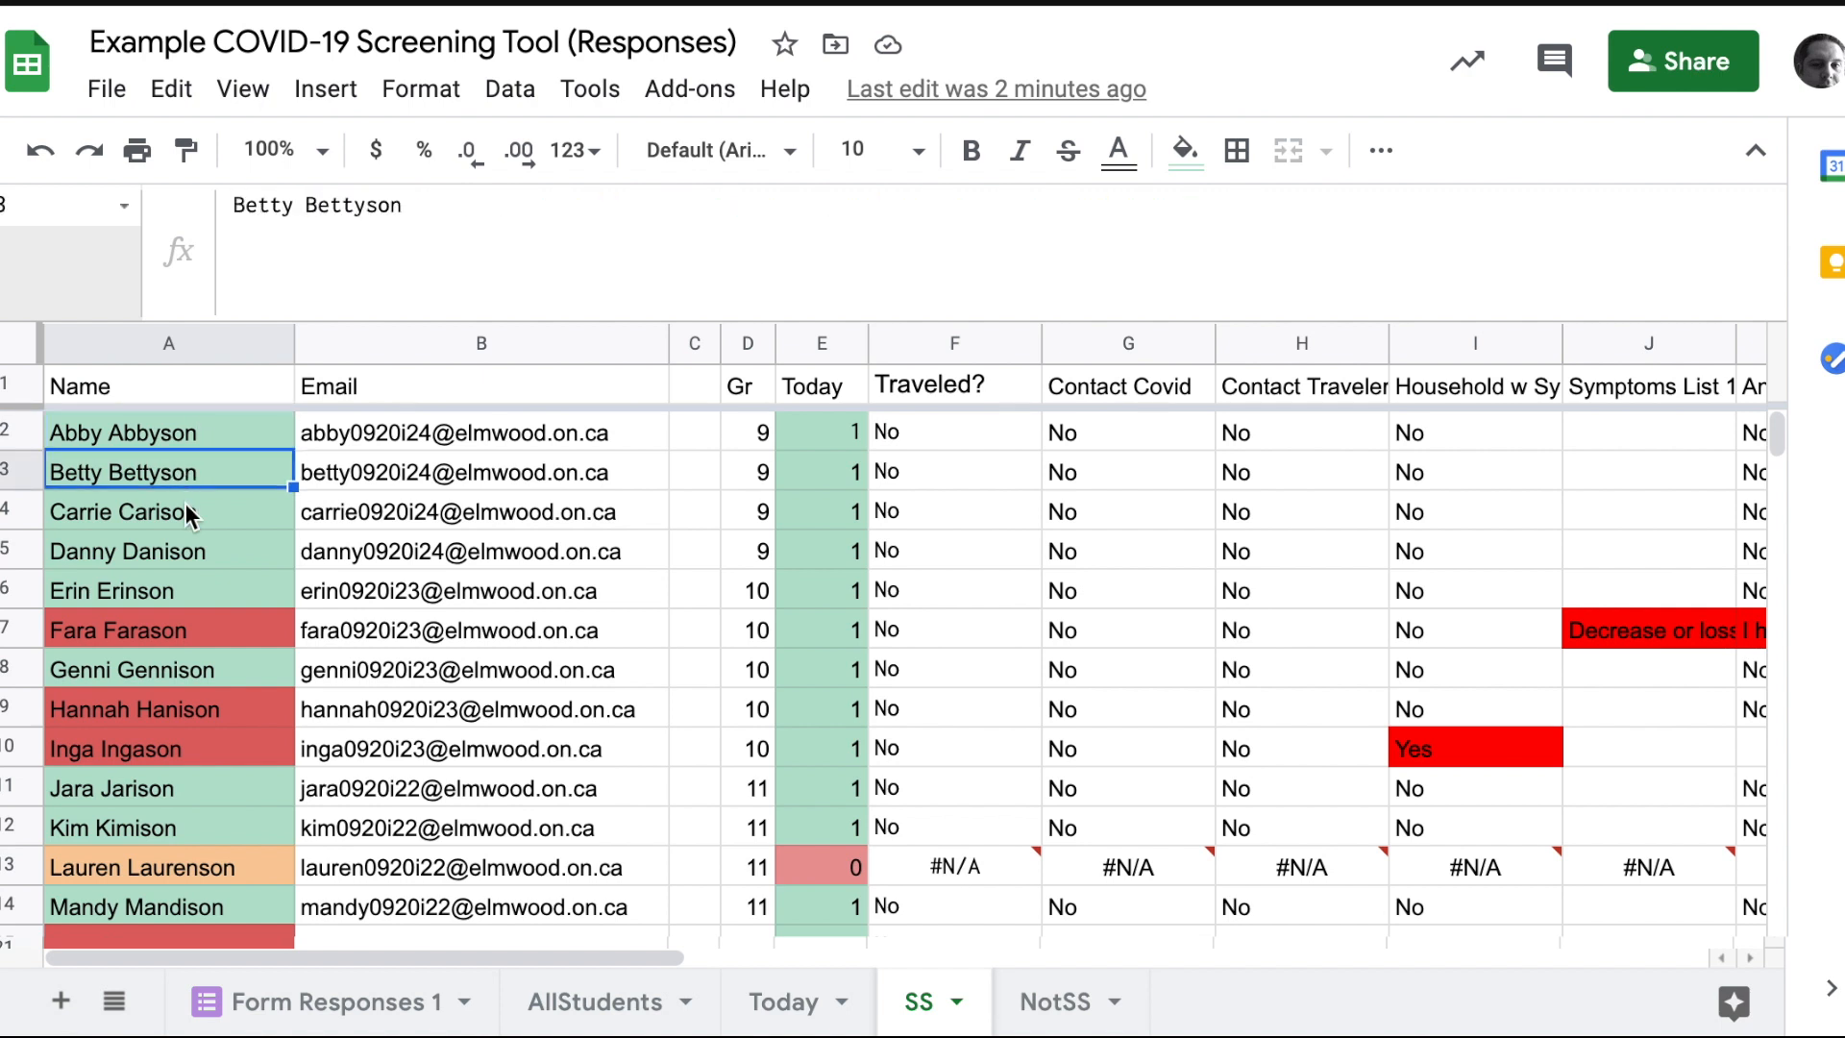
pyautogui.click(186, 507)
pyautogui.click(198, 549)
pyautogui.click(200, 576)
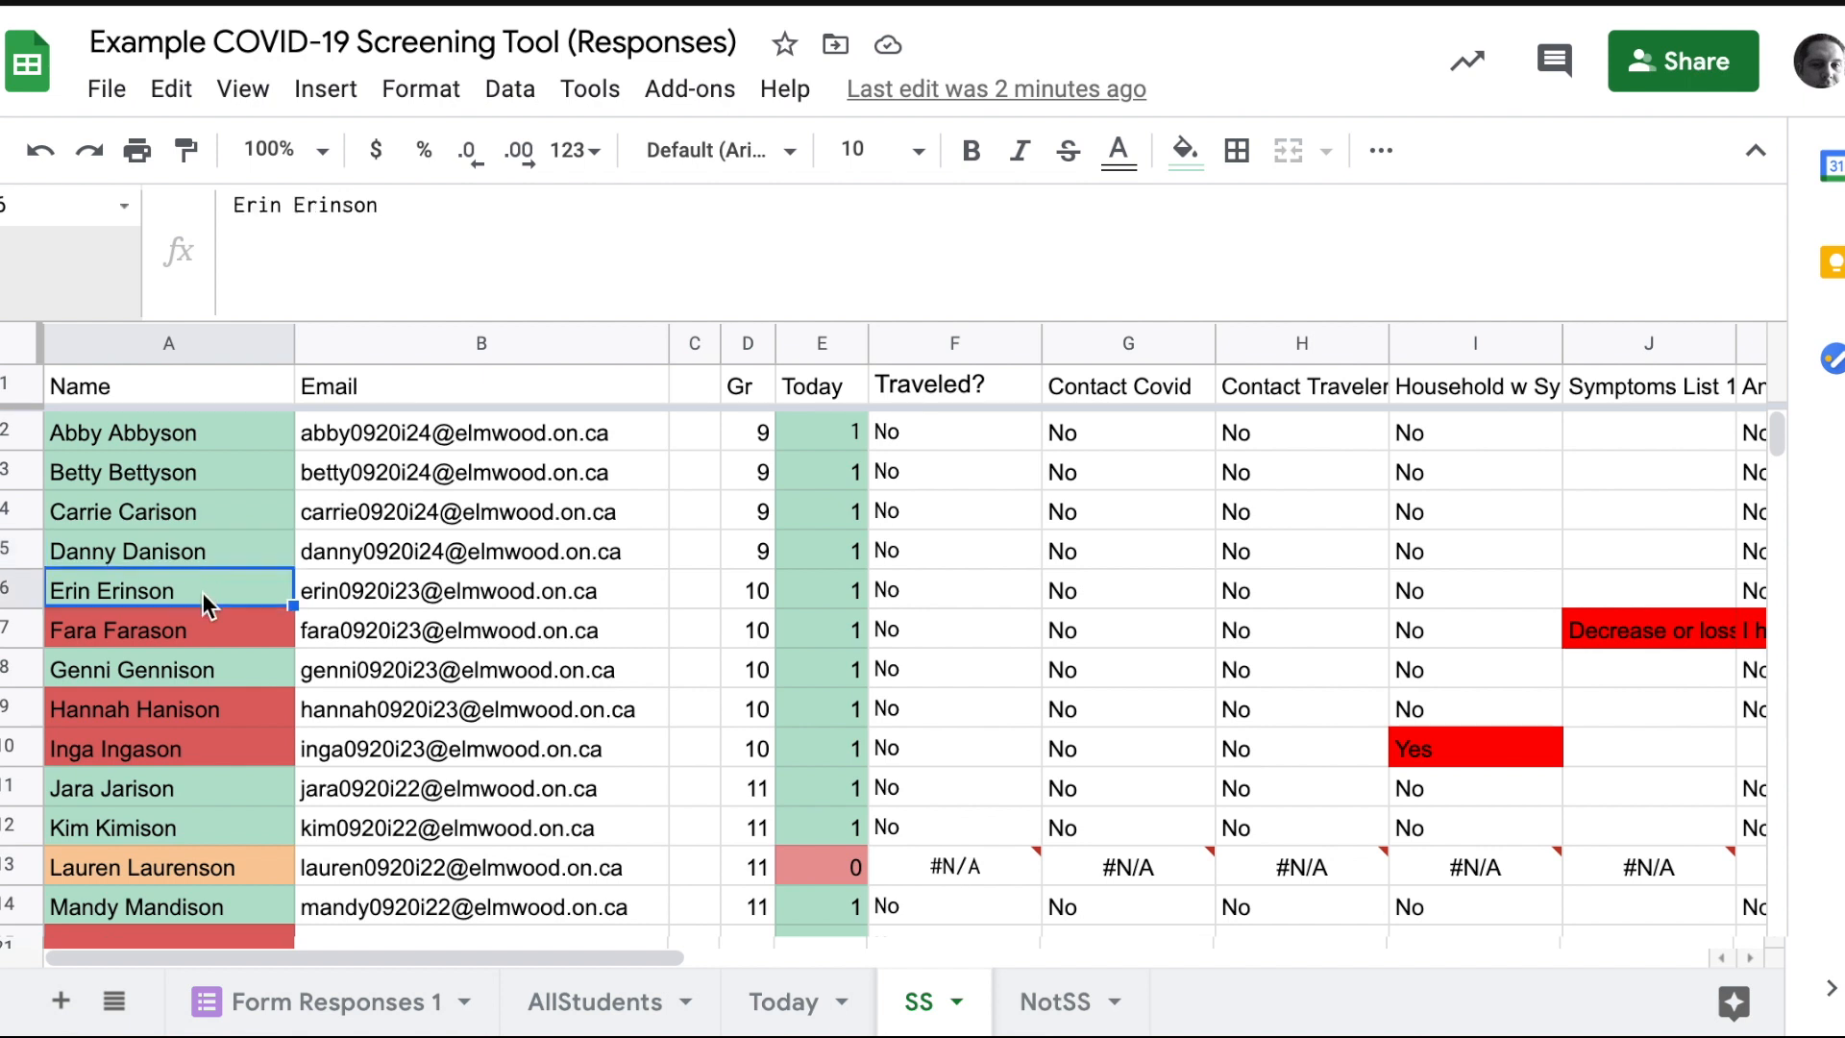
pyautogui.click(198, 666)
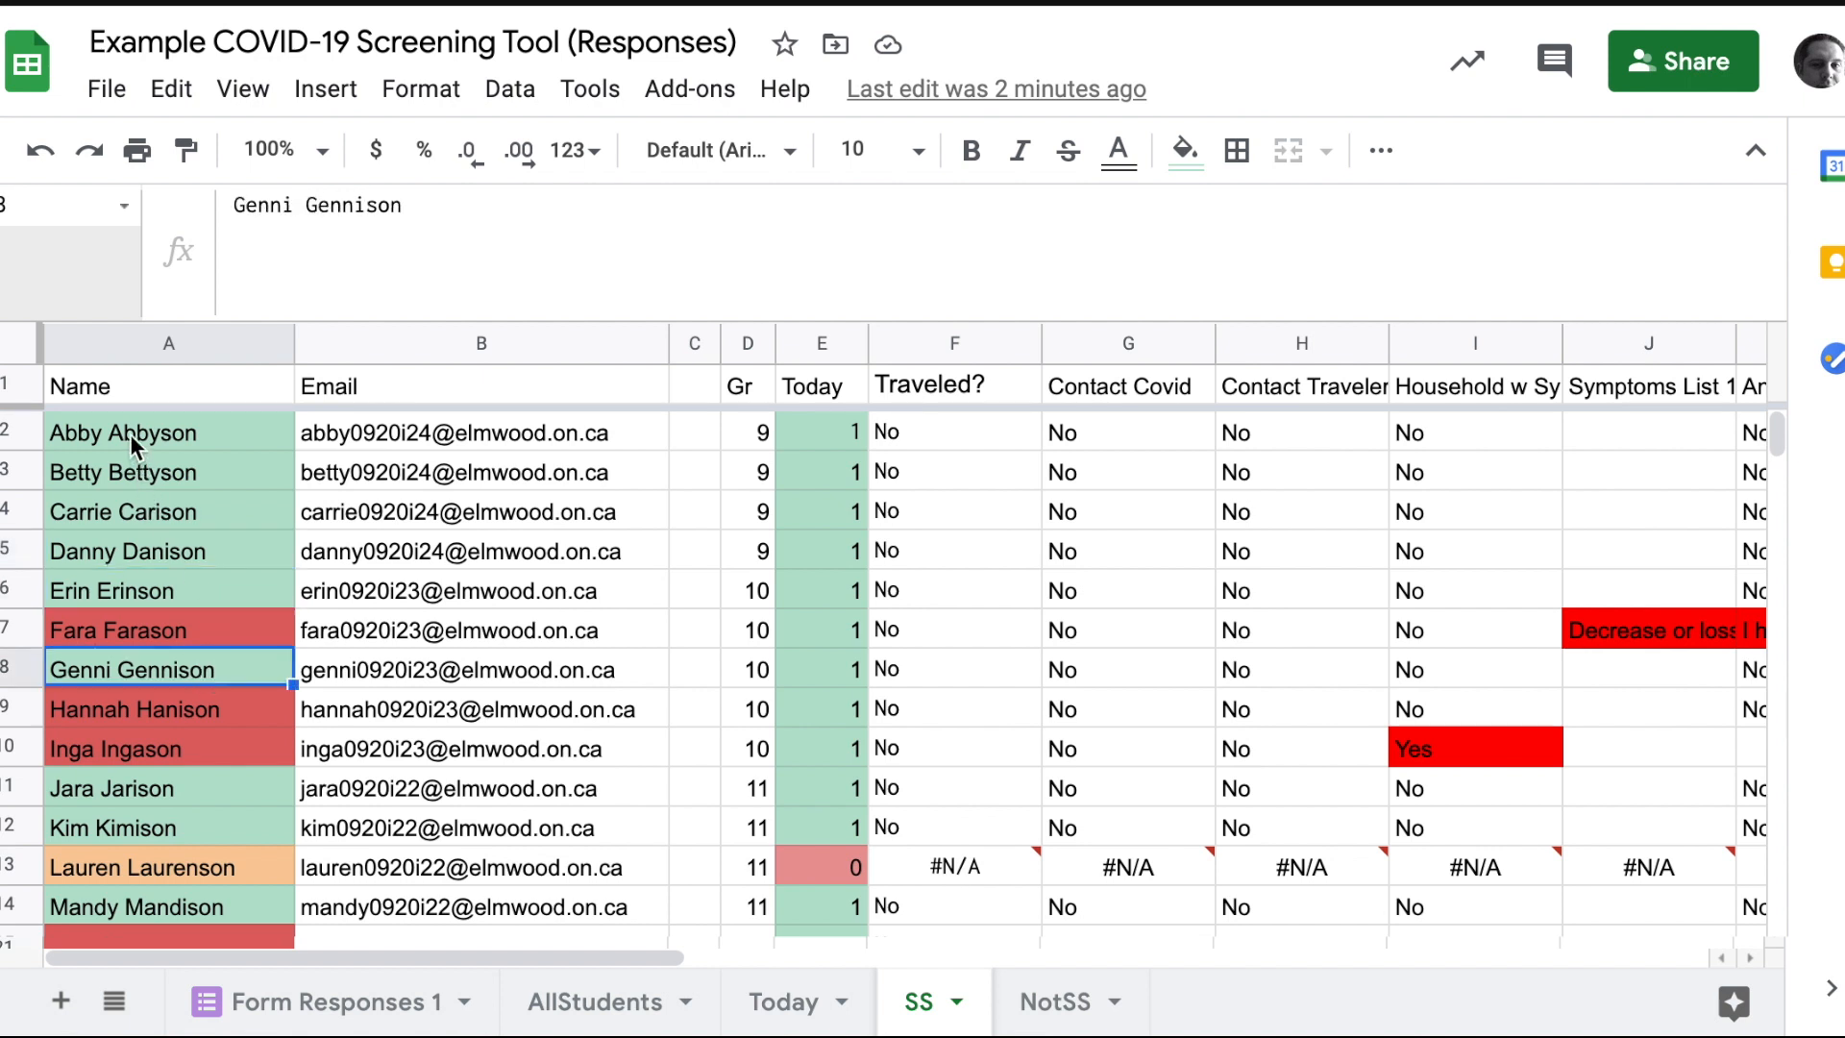
# Step: Examine the green, red and orange student name cells in column A of the SS sheet, from row 2 to row 13
pyautogui.click(130, 435)
pyautogui.click(128, 477)
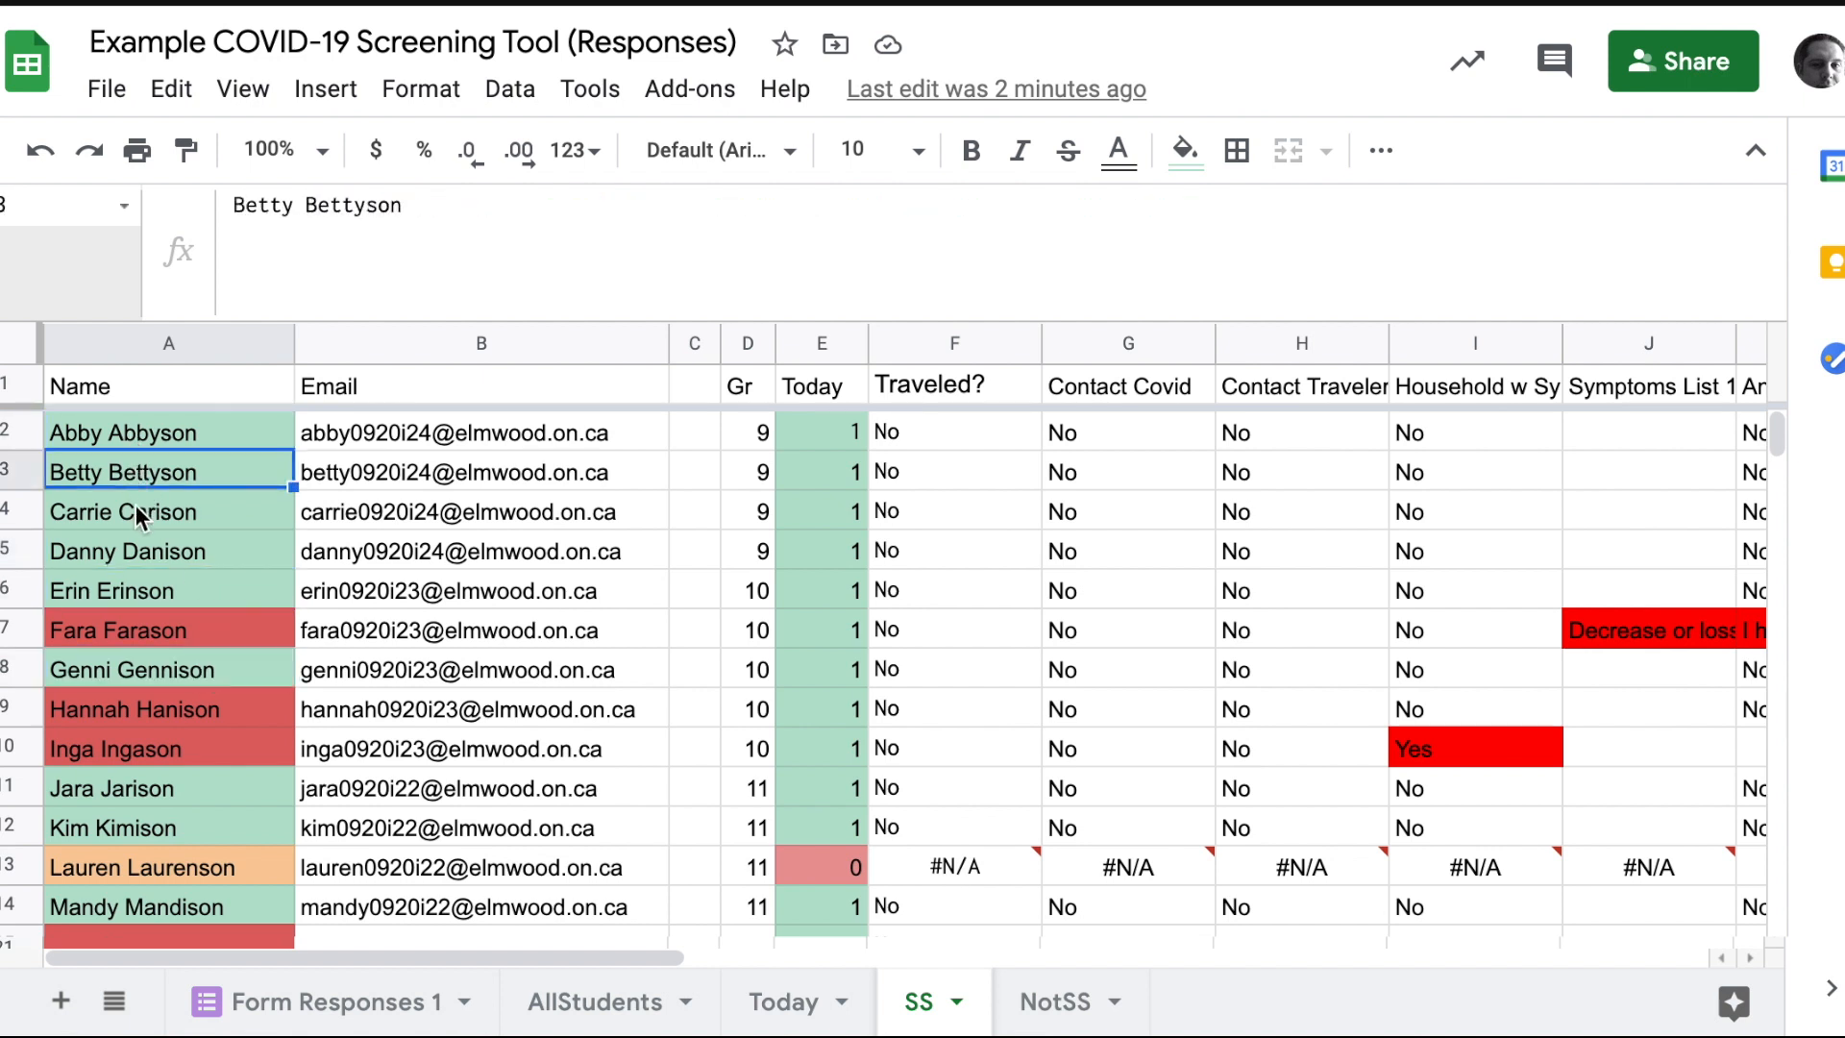
pyautogui.click(135, 514)
pyautogui.click(121, 631)
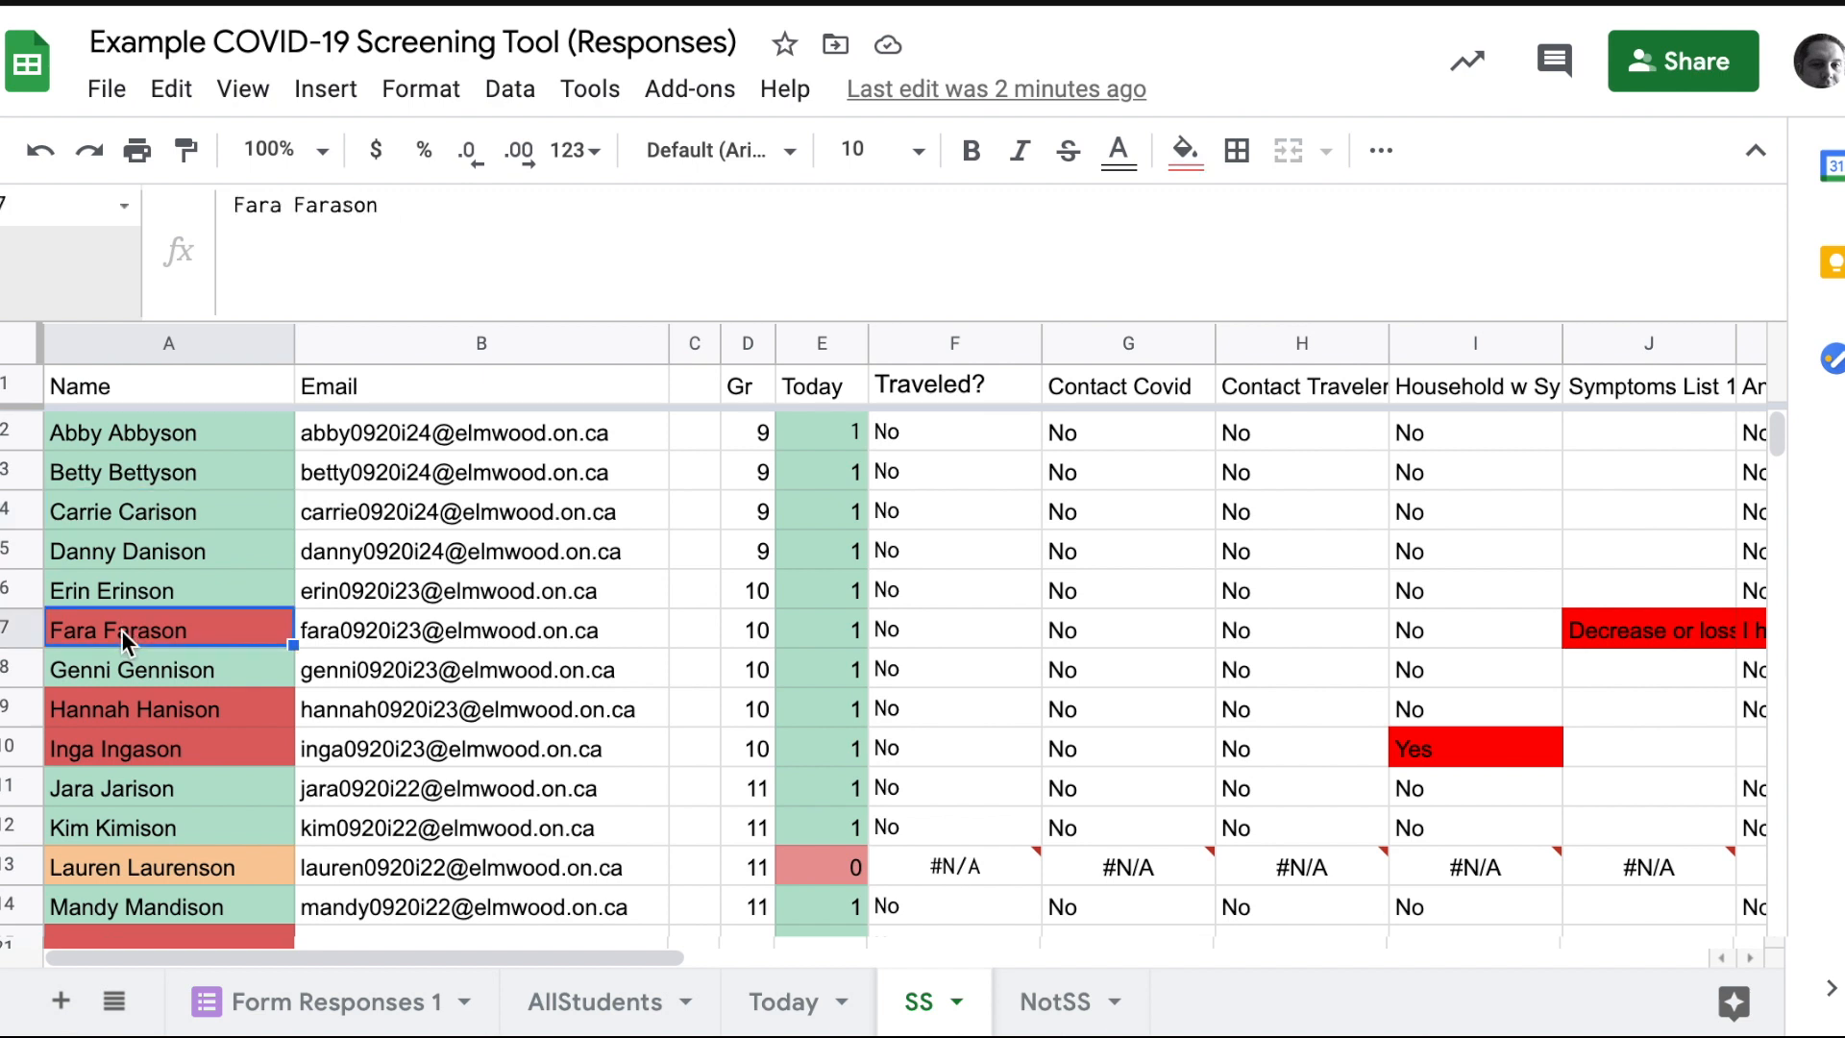
pyautogui.click(129, 707)
pyautogui.click(137, 748)
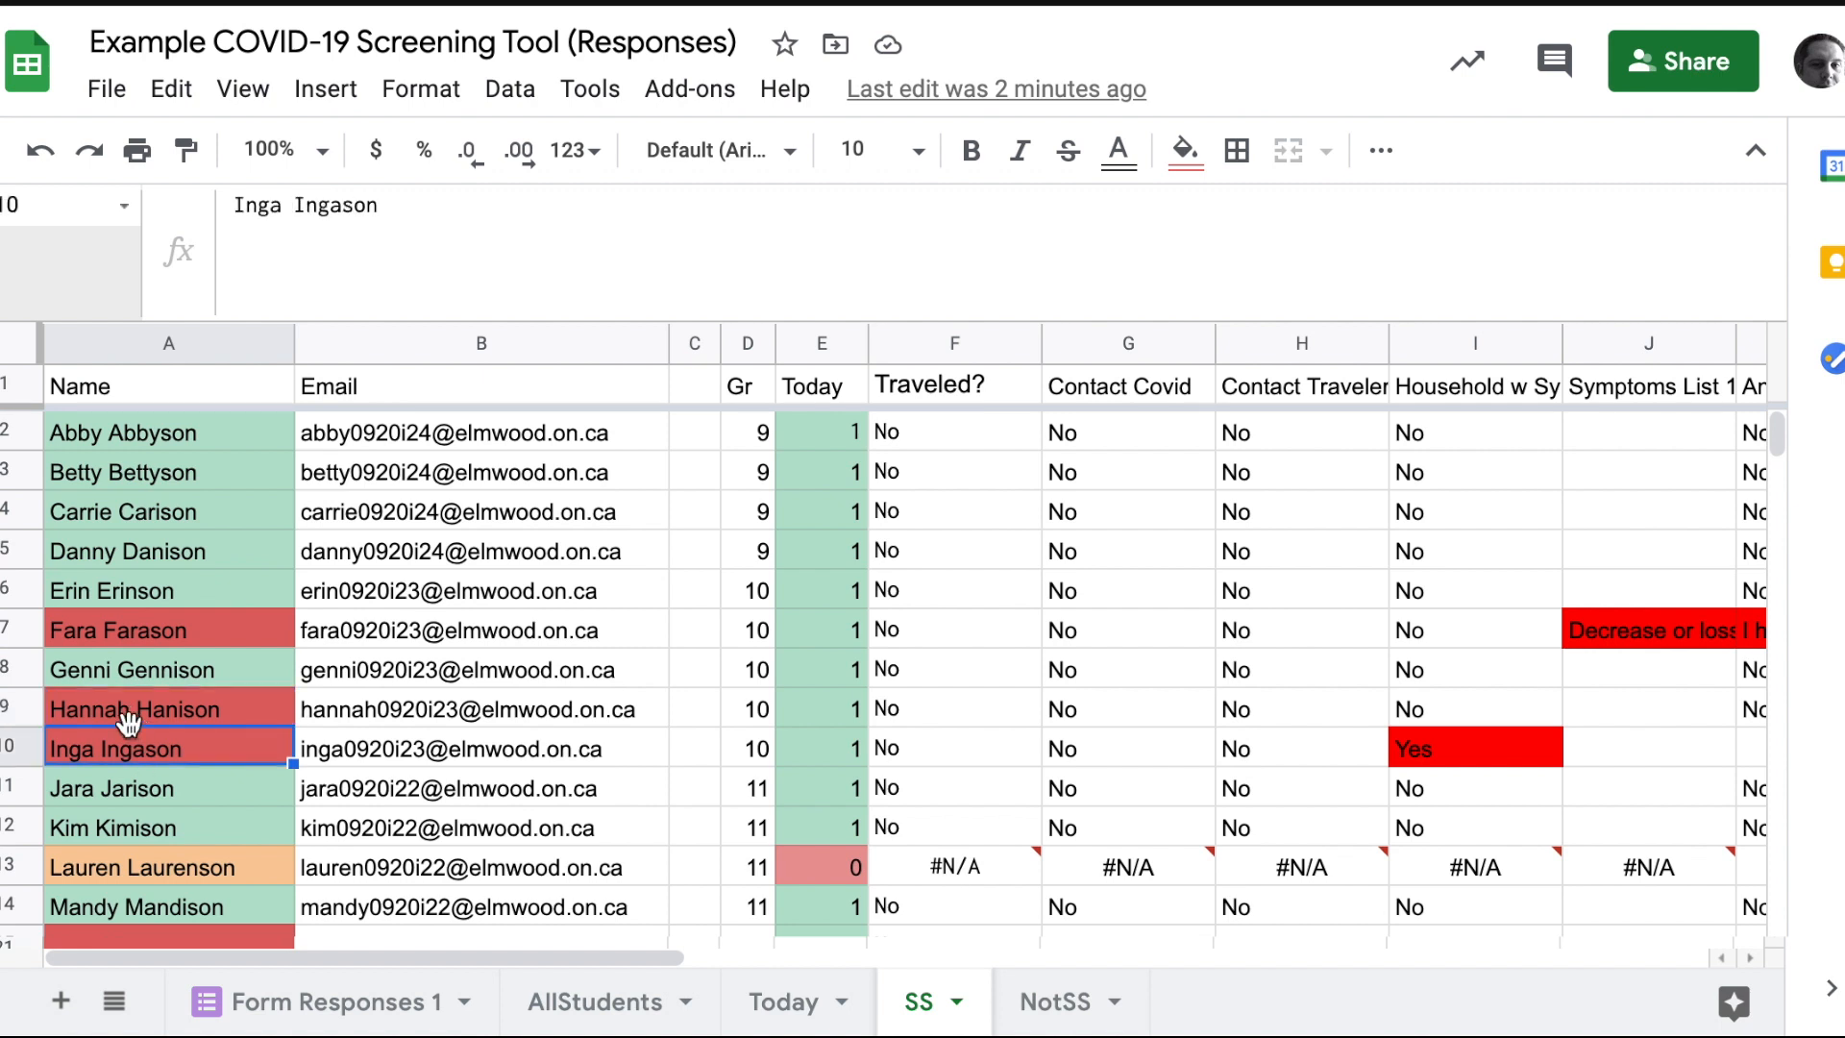
pyautogui.click(153, 709)
pyautogui.click(153, 746)
pyautogui.click(158, 865)
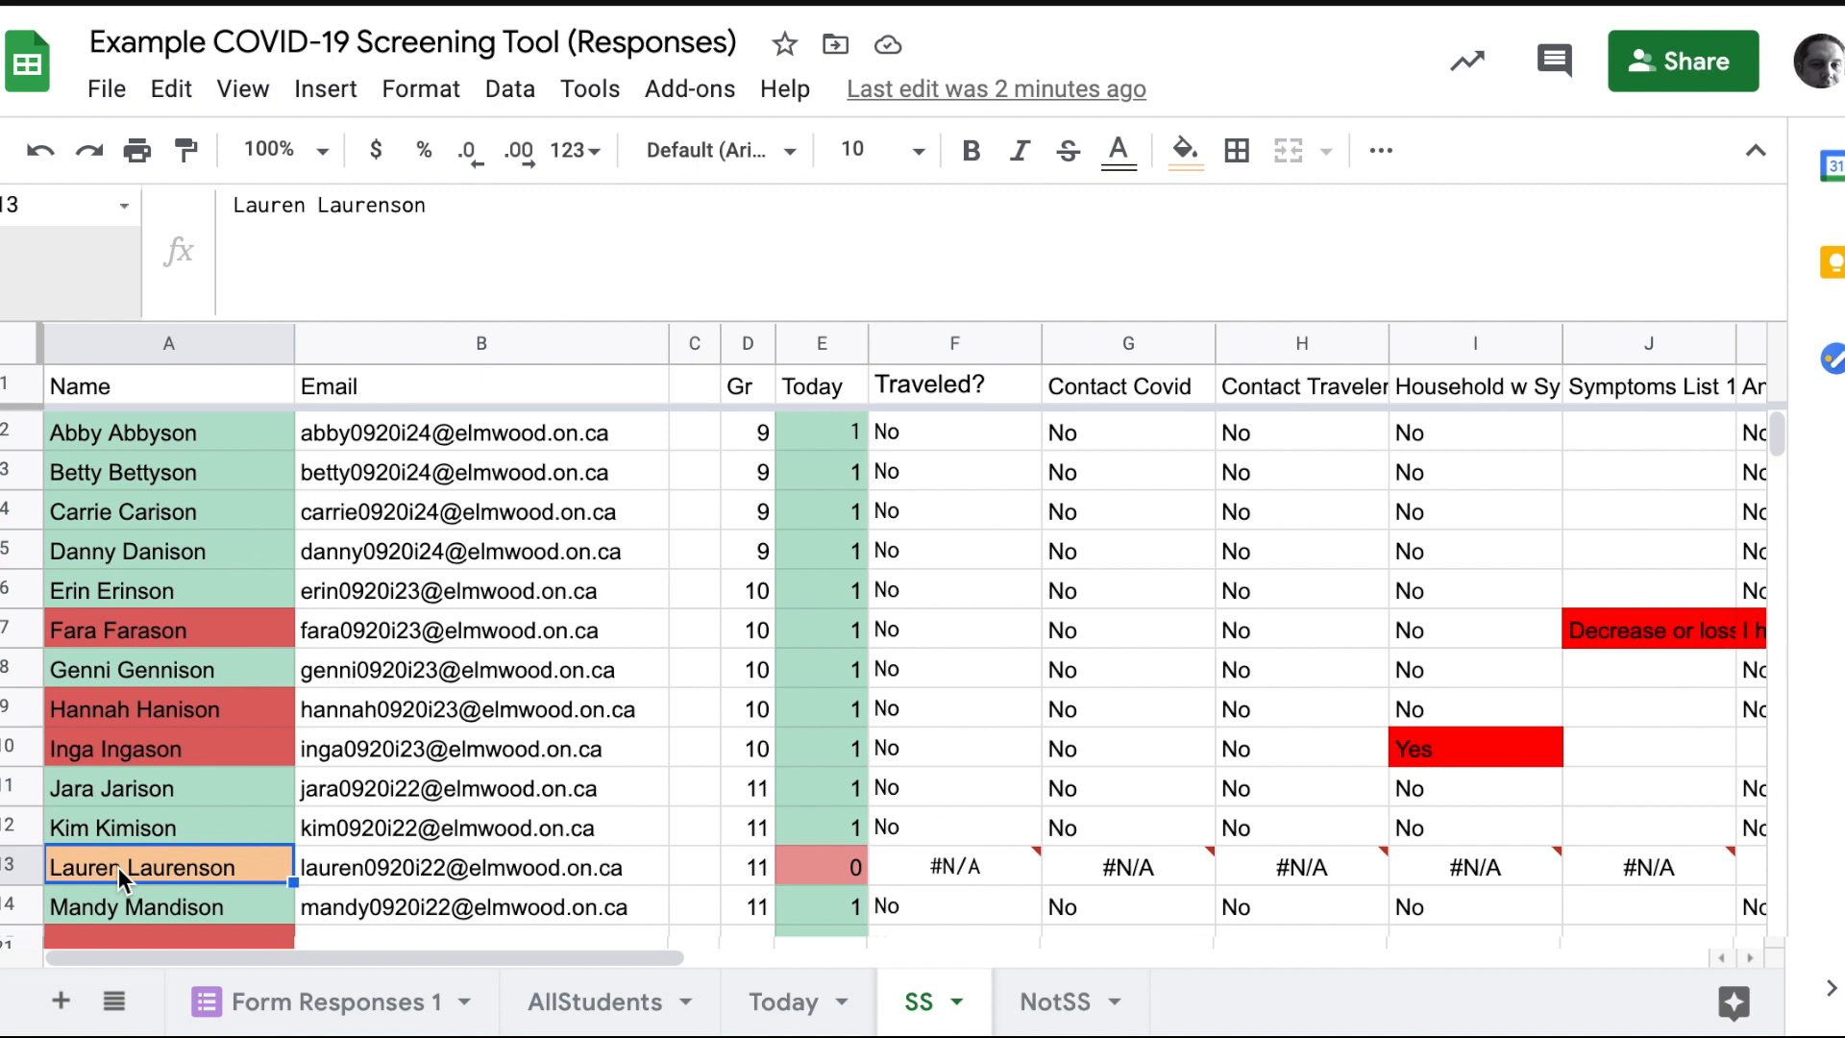
# Step: Compare the countif formulas in E2 and E13, and relate the one in E13 to the student name in A13
pyautogui.click(824, 434)
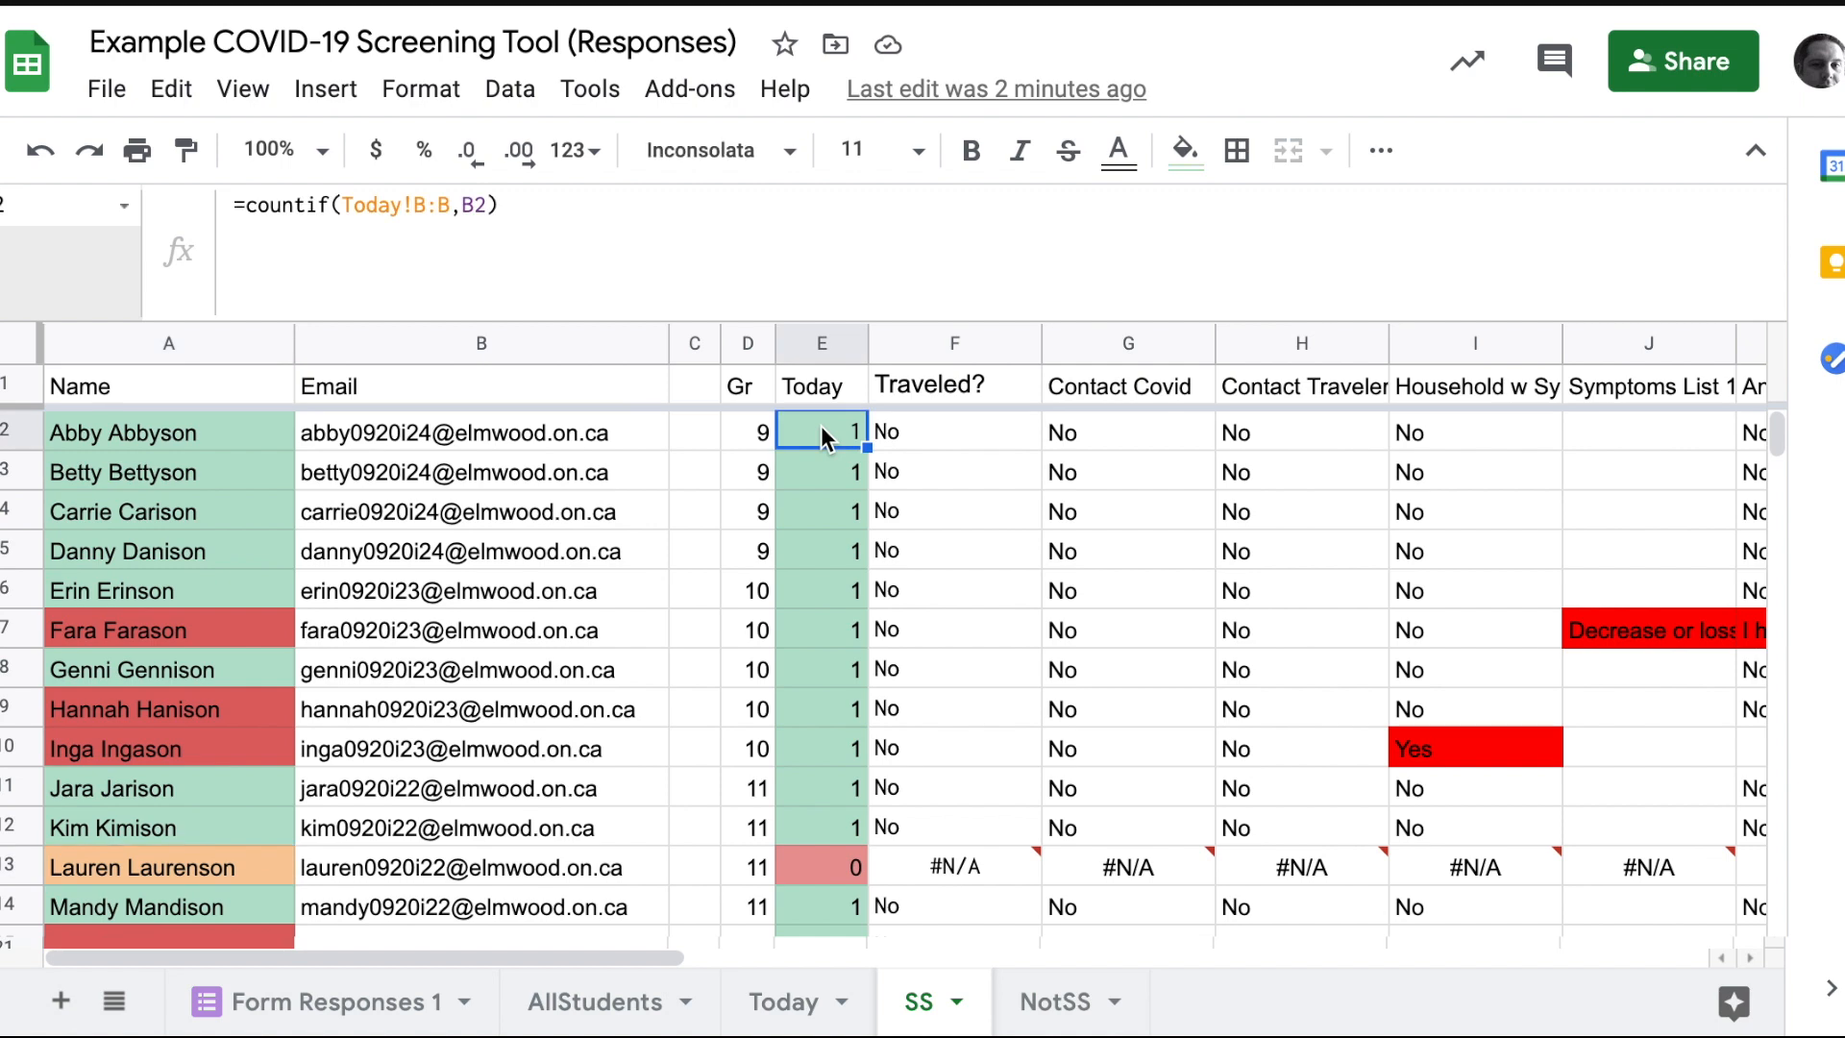
pyautogui.click(838, 867)
pyautogui.moveTo(440, 869)
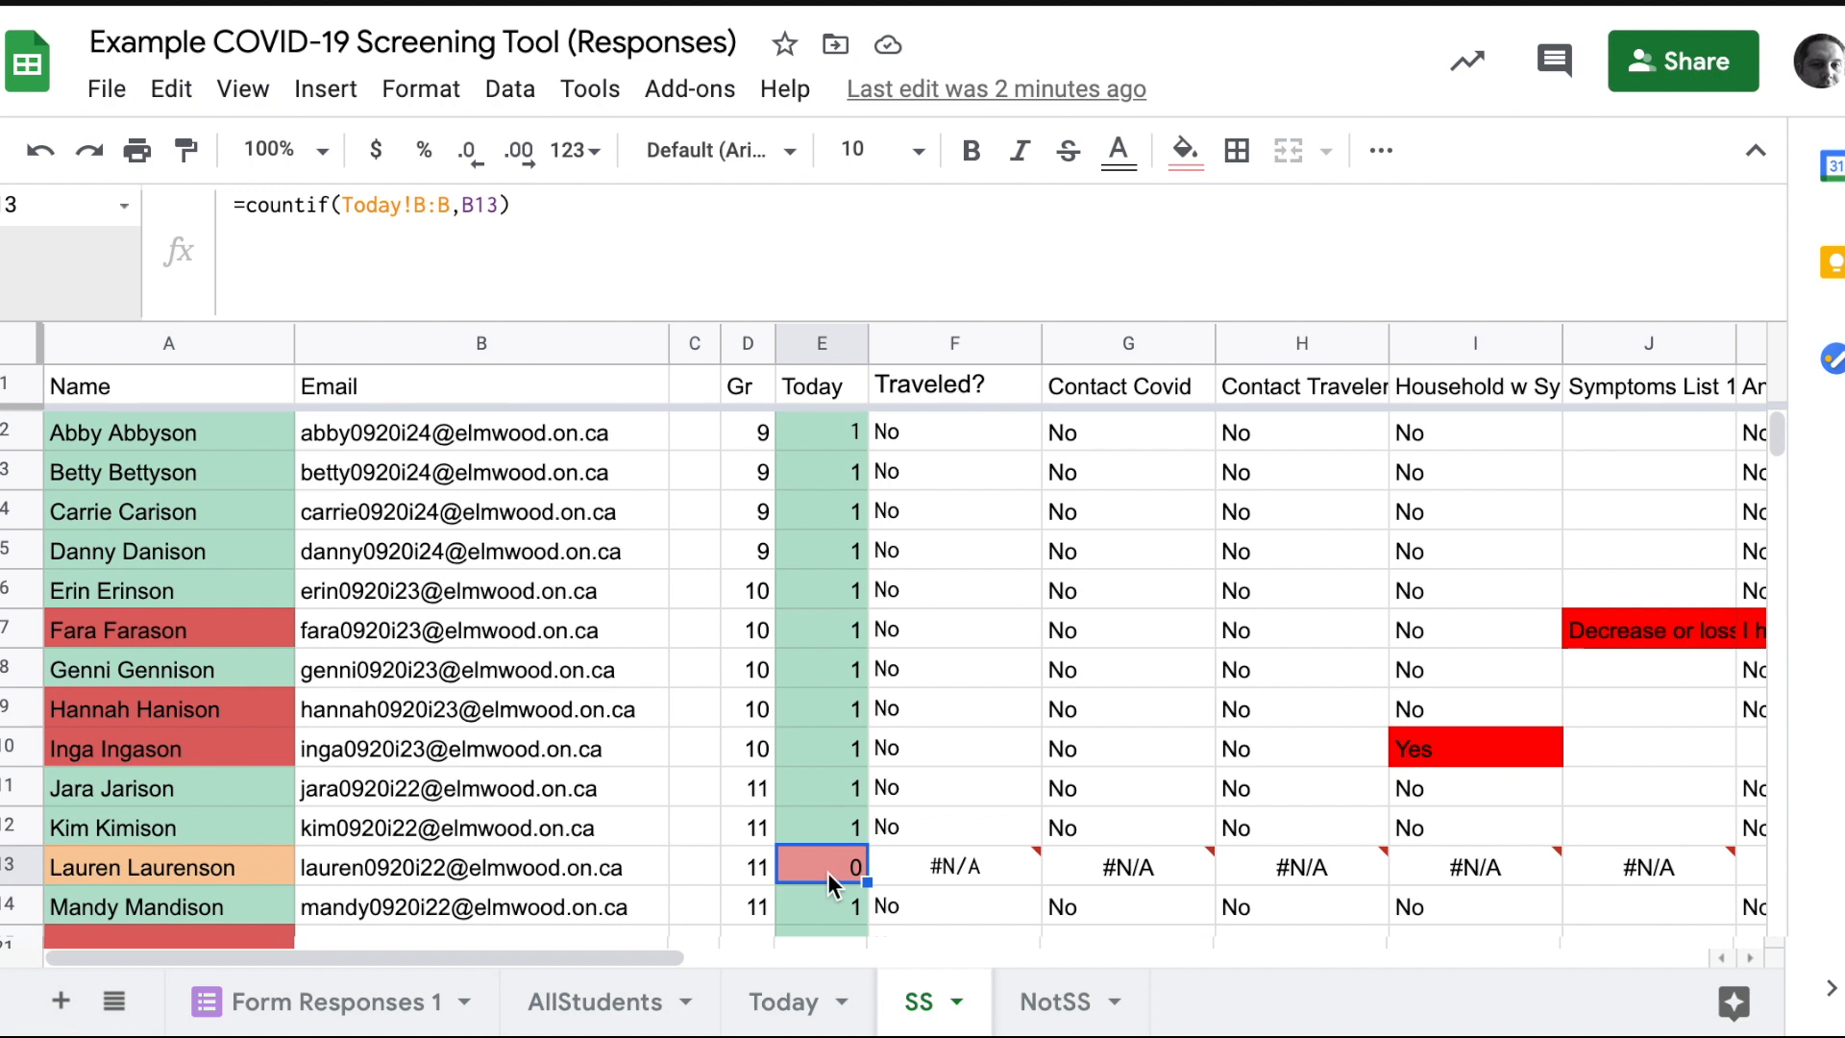
pyautogui.click(246, 864)
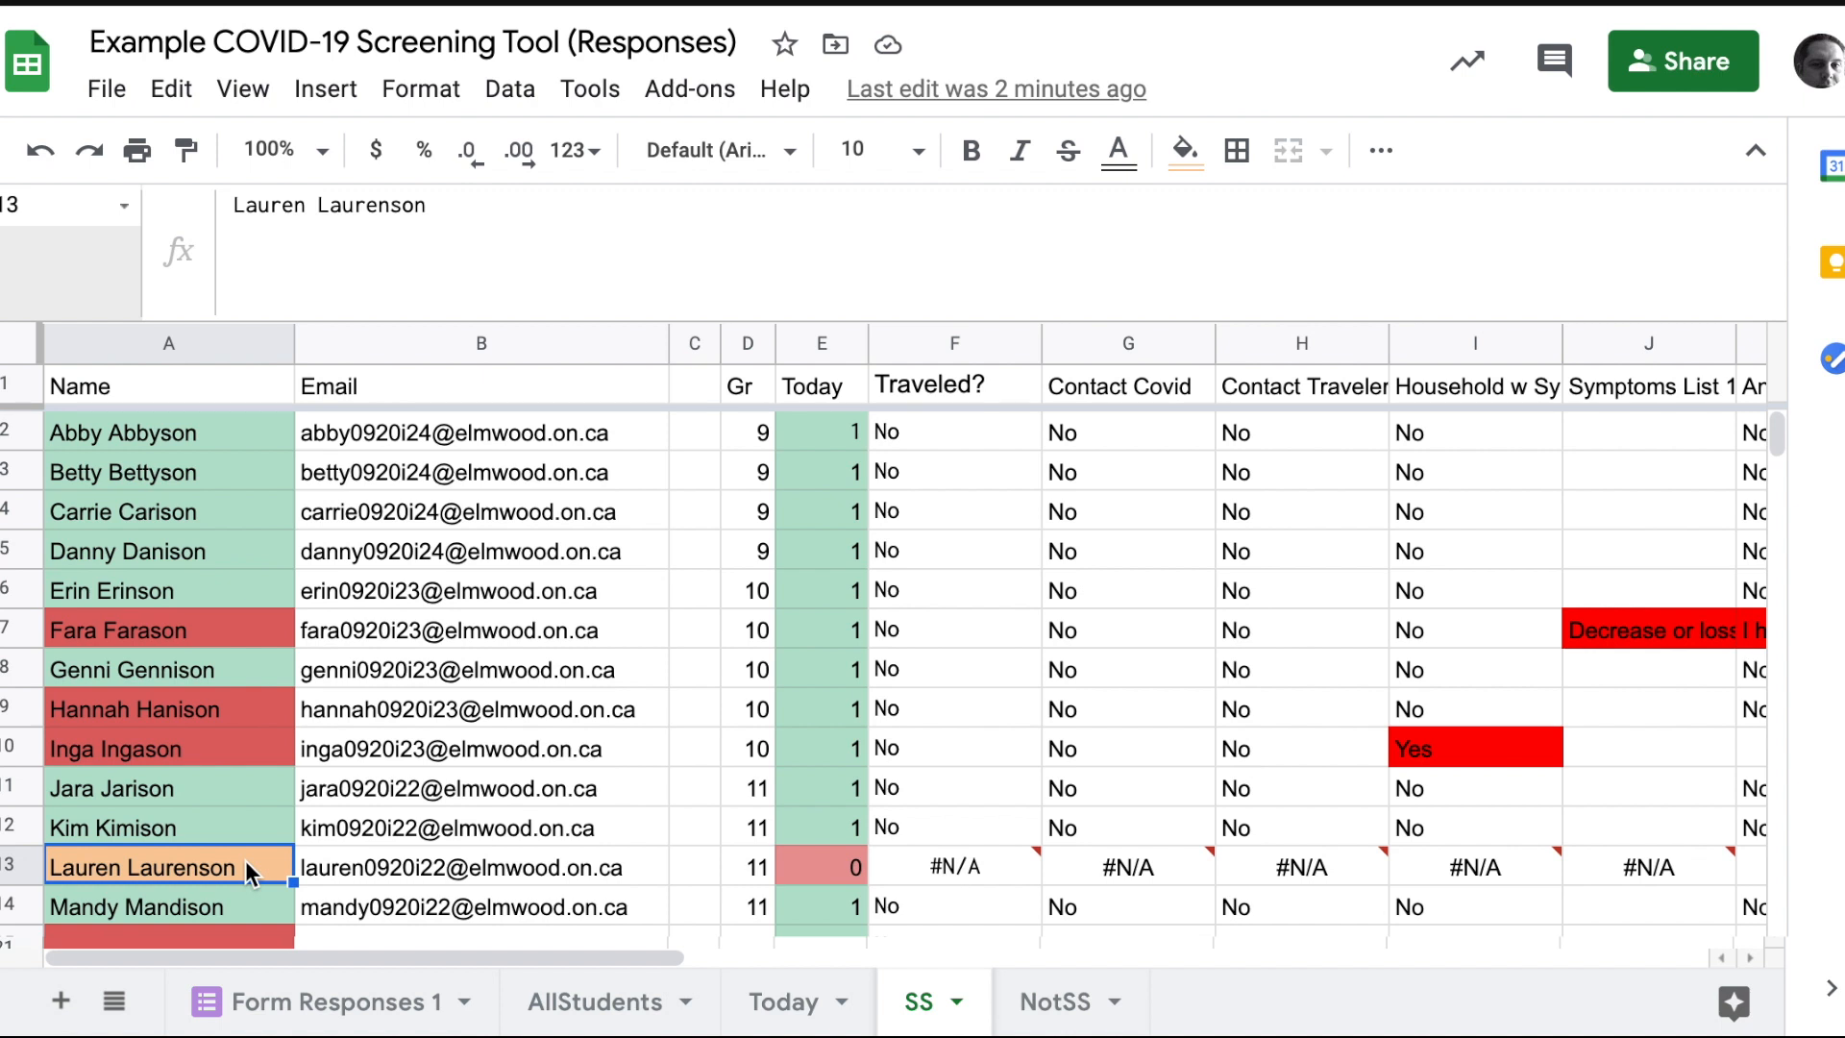
# Step: Inspect the vlookup formula in F2, and examine the email and travel answer in row 2 of the Today sheet
pyautogui.click(922, 445)
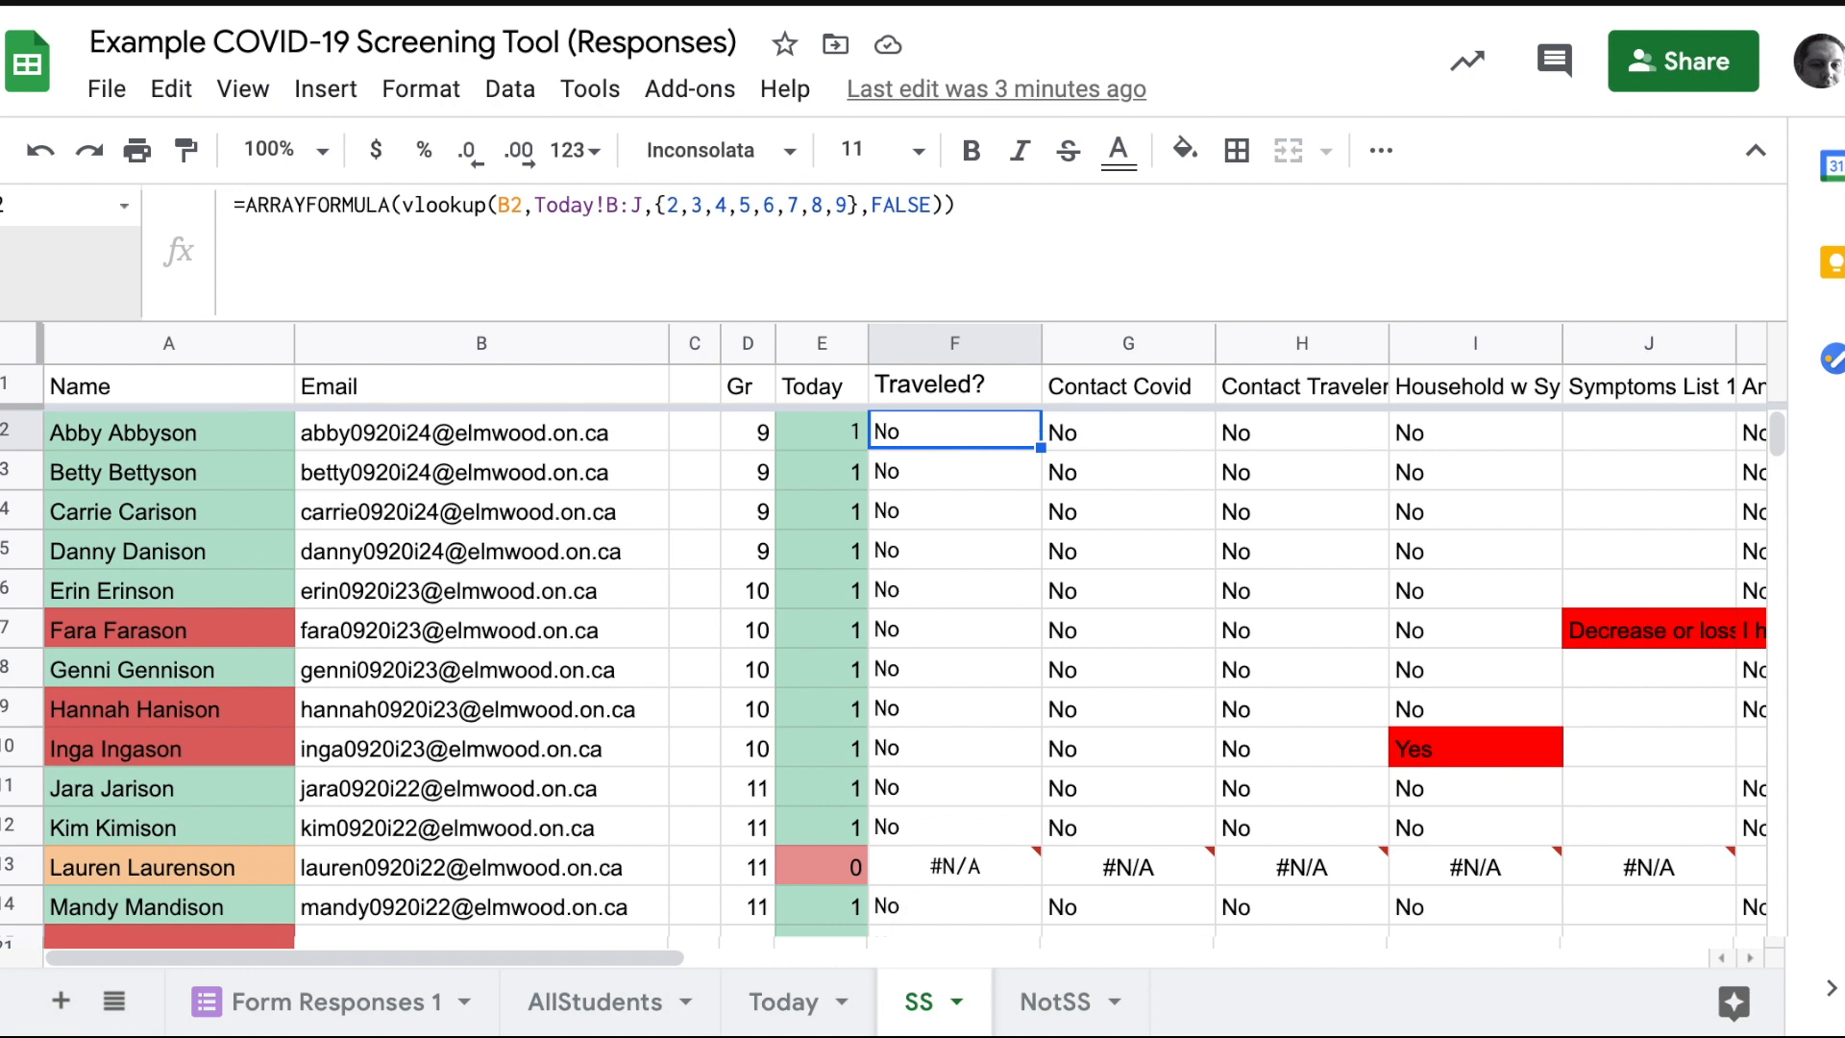
pyautogui.click(783, 1001)
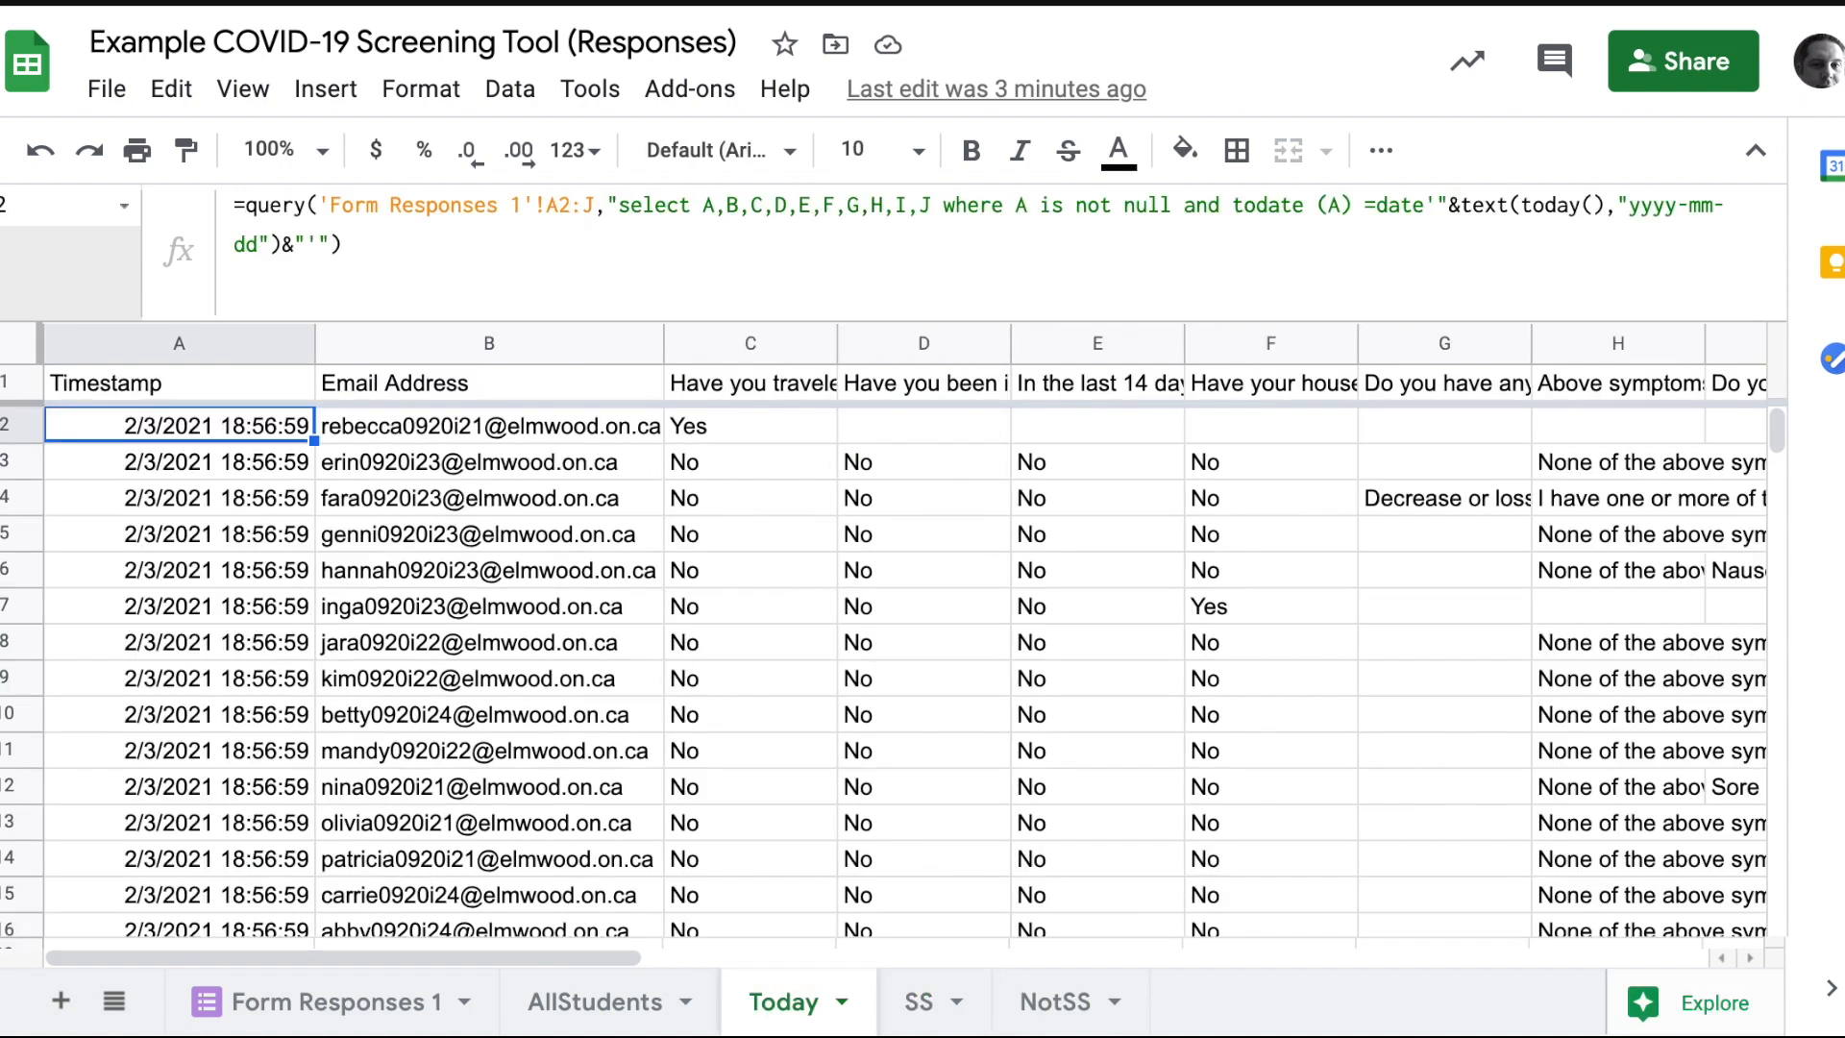
pyautogui.click(738, 426)
pyautogui.moveTo(516, 425)
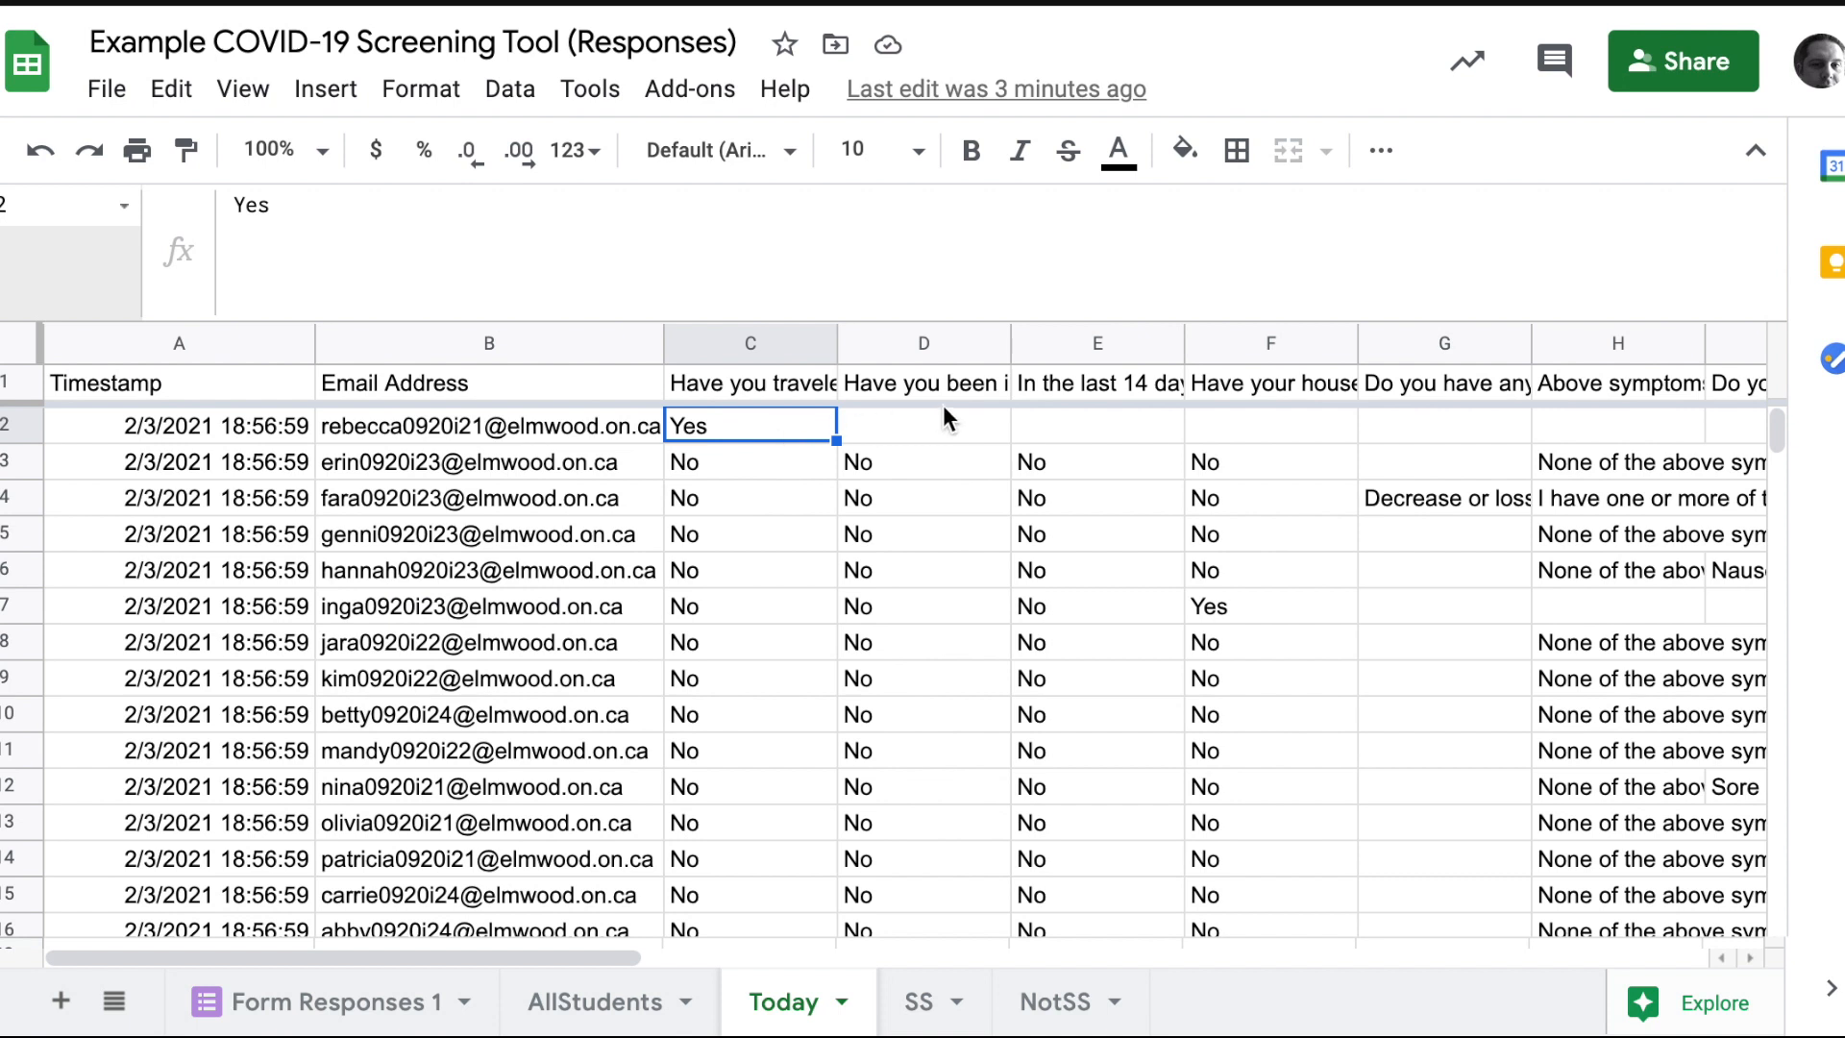
pyautogui.click(607, 424)
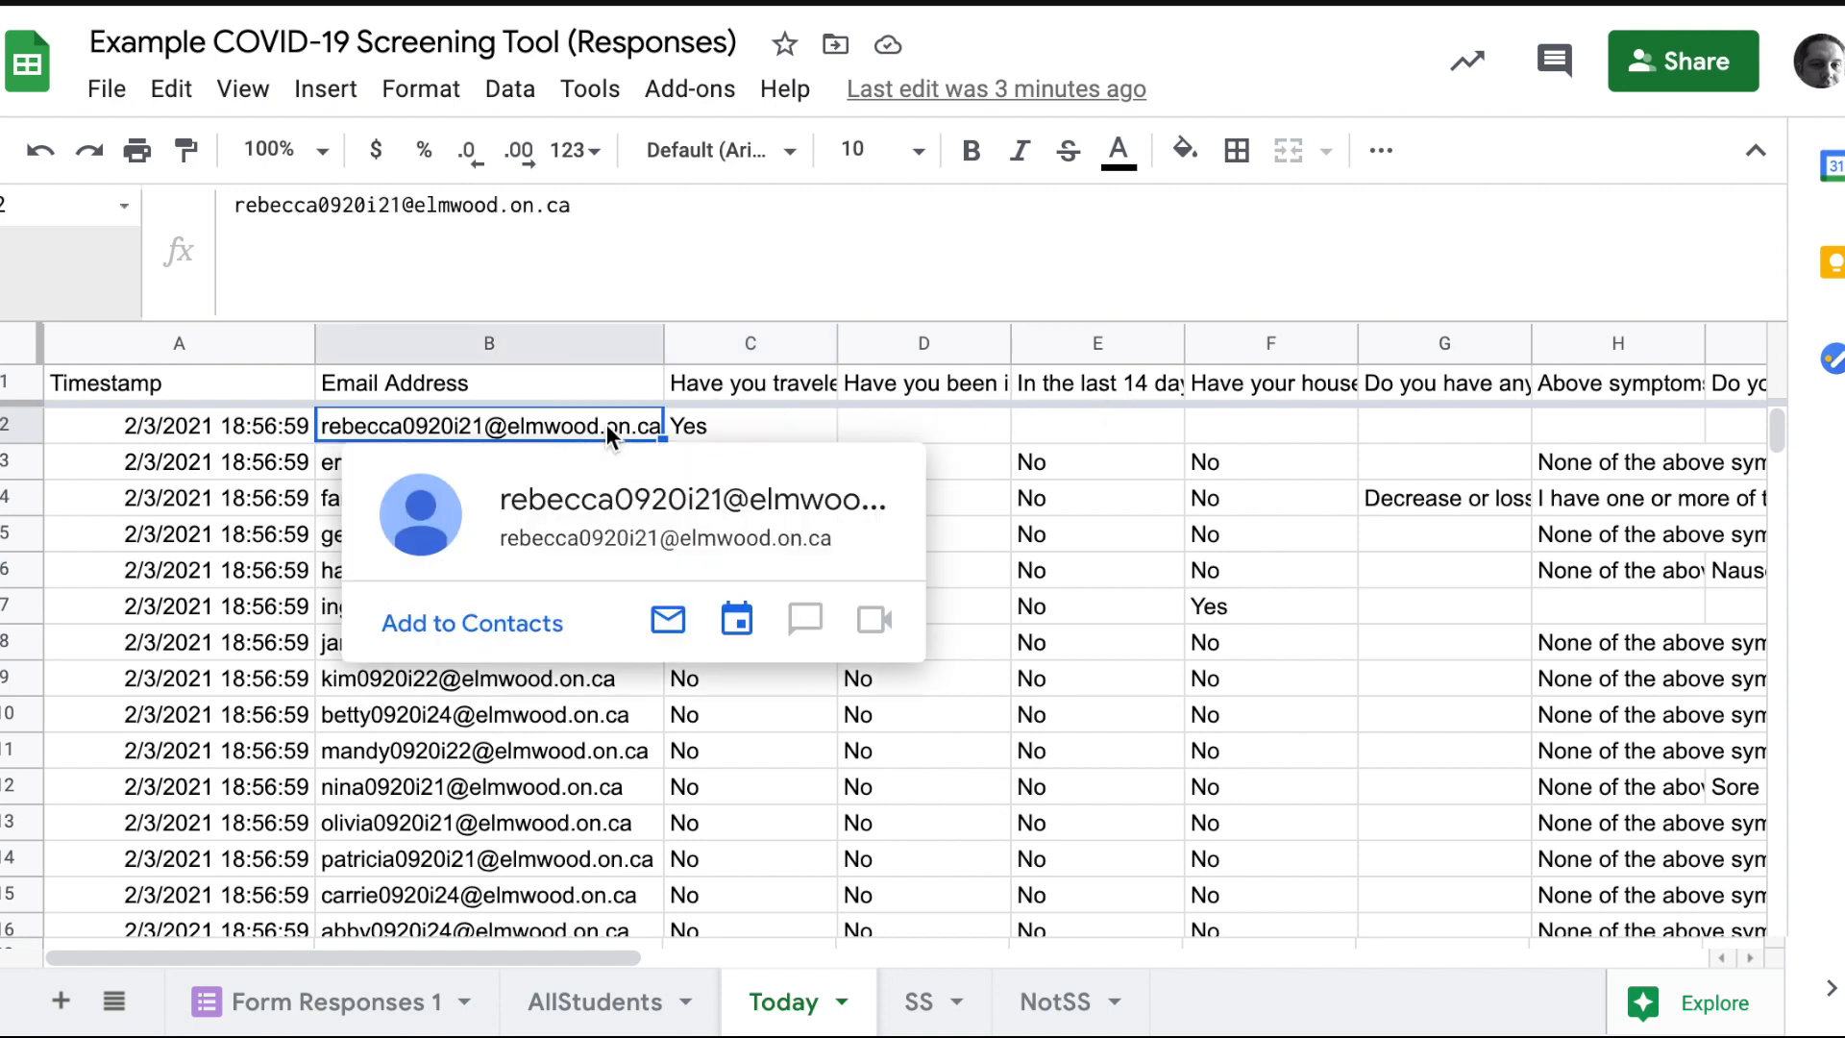
pyautogui.click(759, 433)
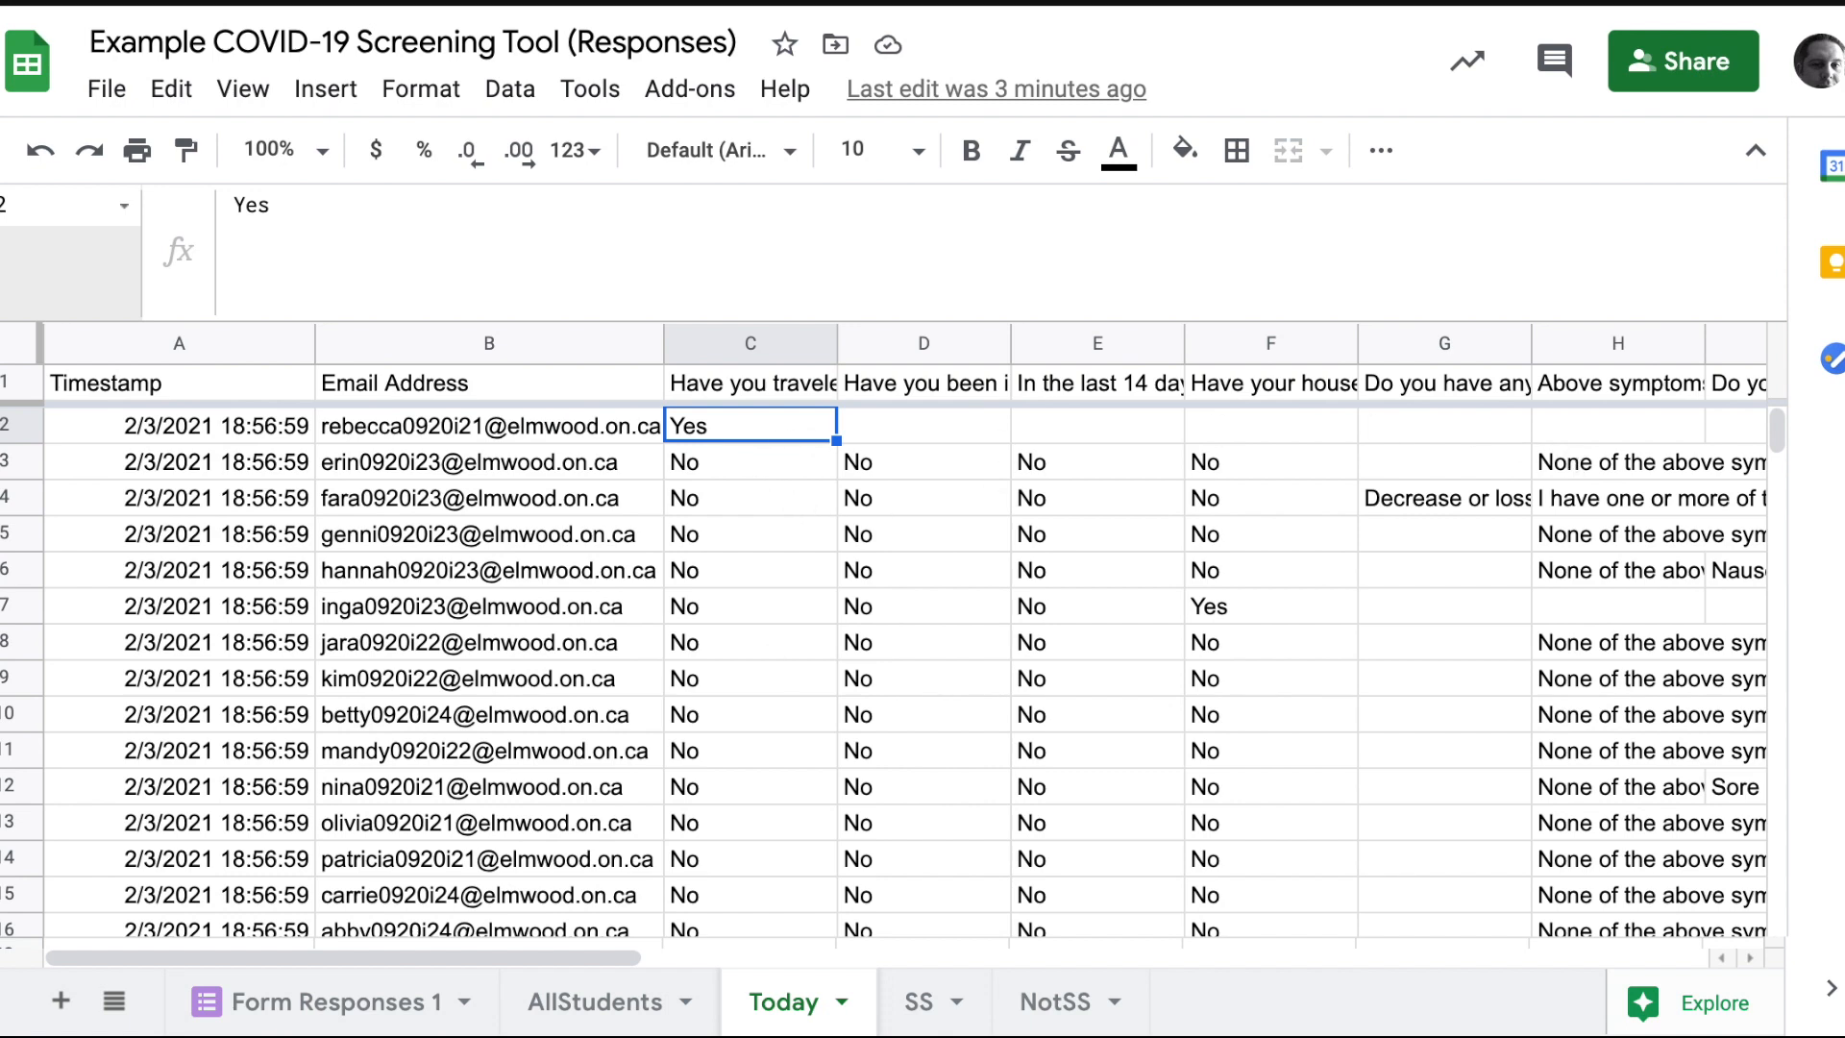
# Step: Return to the SS sheet and trace the vlookup formula in F2 to the email in B2
pyautogui.click(918, 1002)
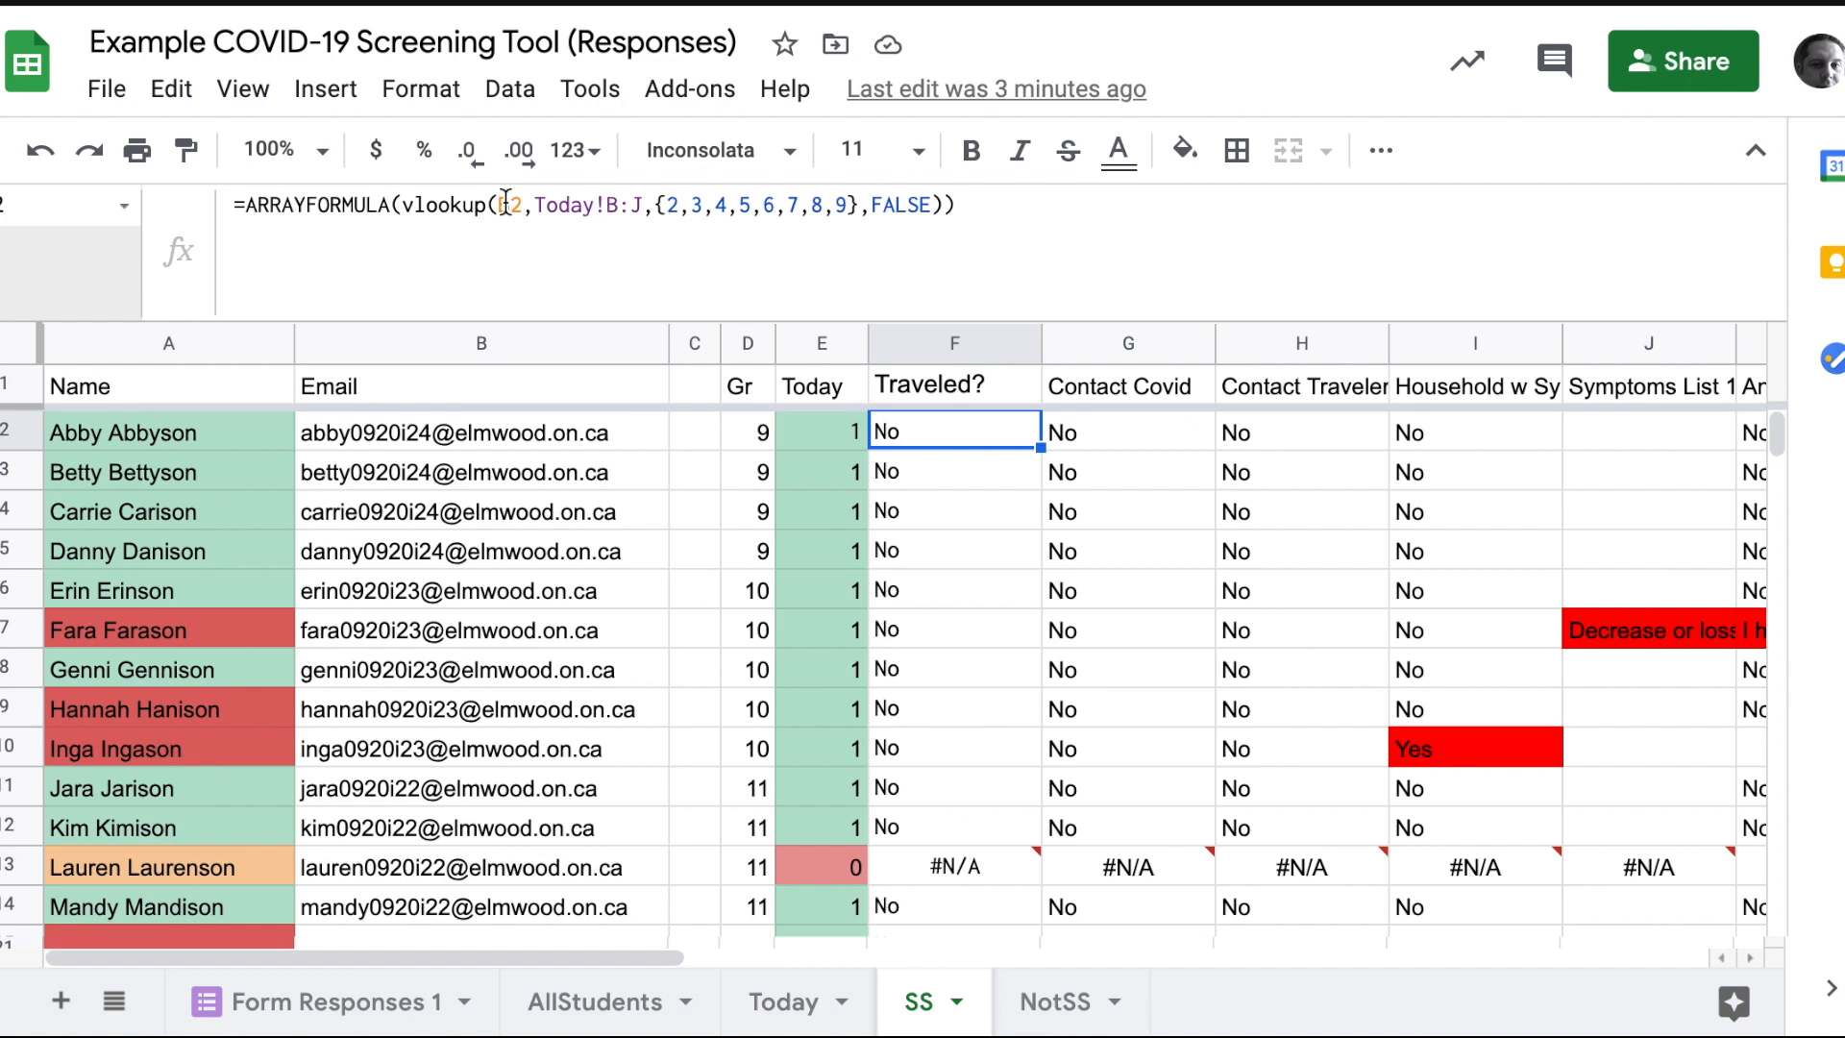
pyautogui.click(592, 437)
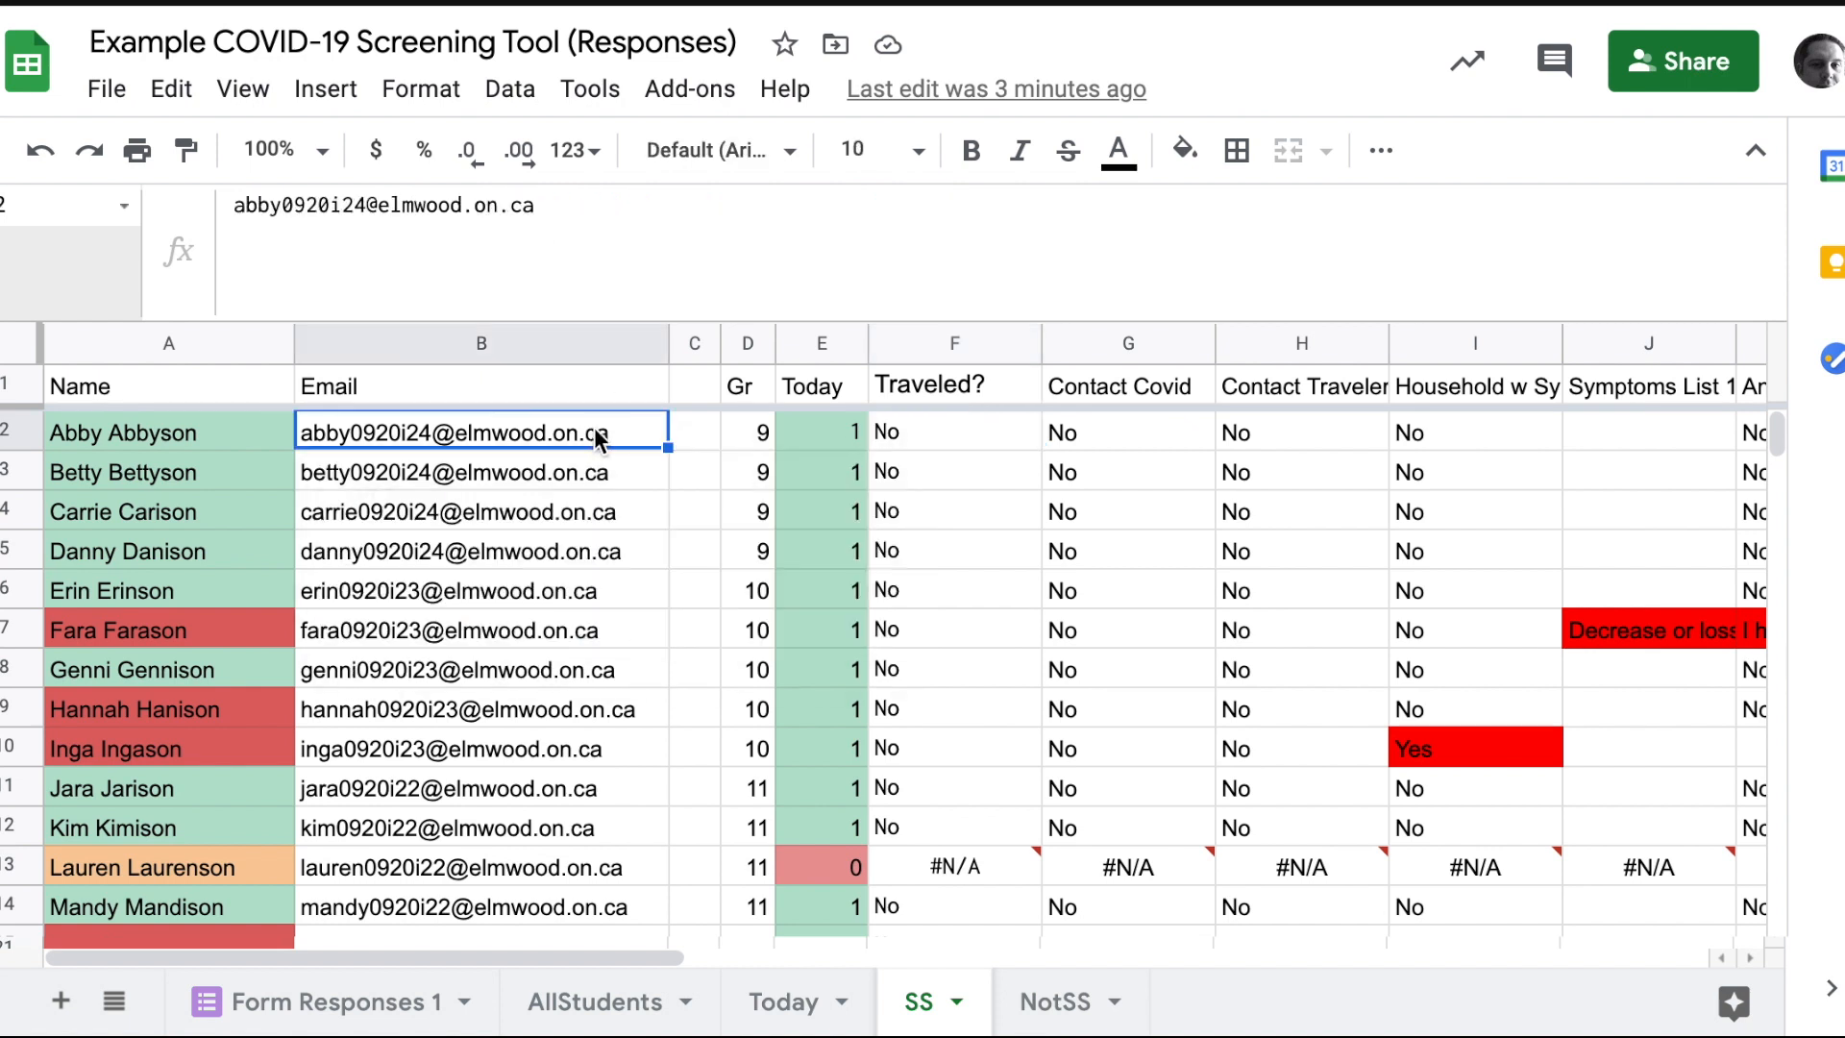
pyautogui.click(935, 441)
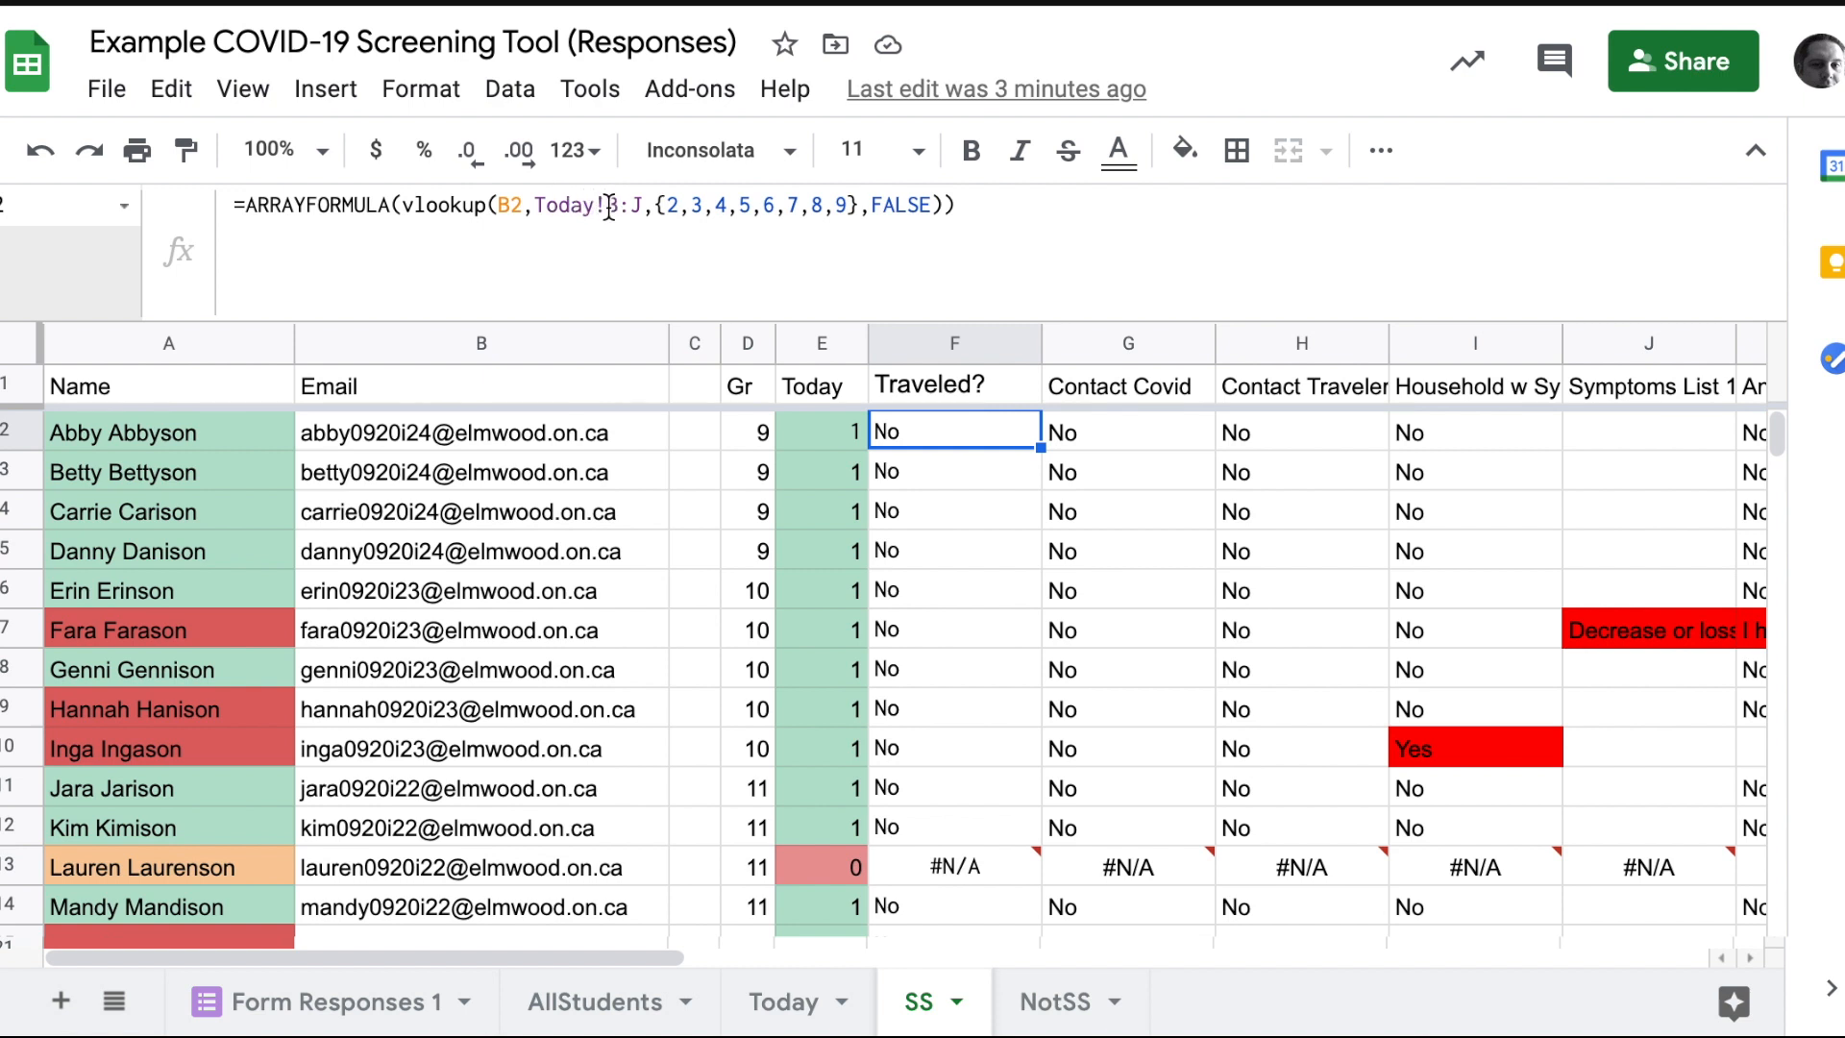
# Step: Highlight the column index list 2 to 9 and the whole vlookup formula in F2, then leave the formula unchanged
pyautogui.moveTo(668, 206); pyautogui.dragTo(858, 206)
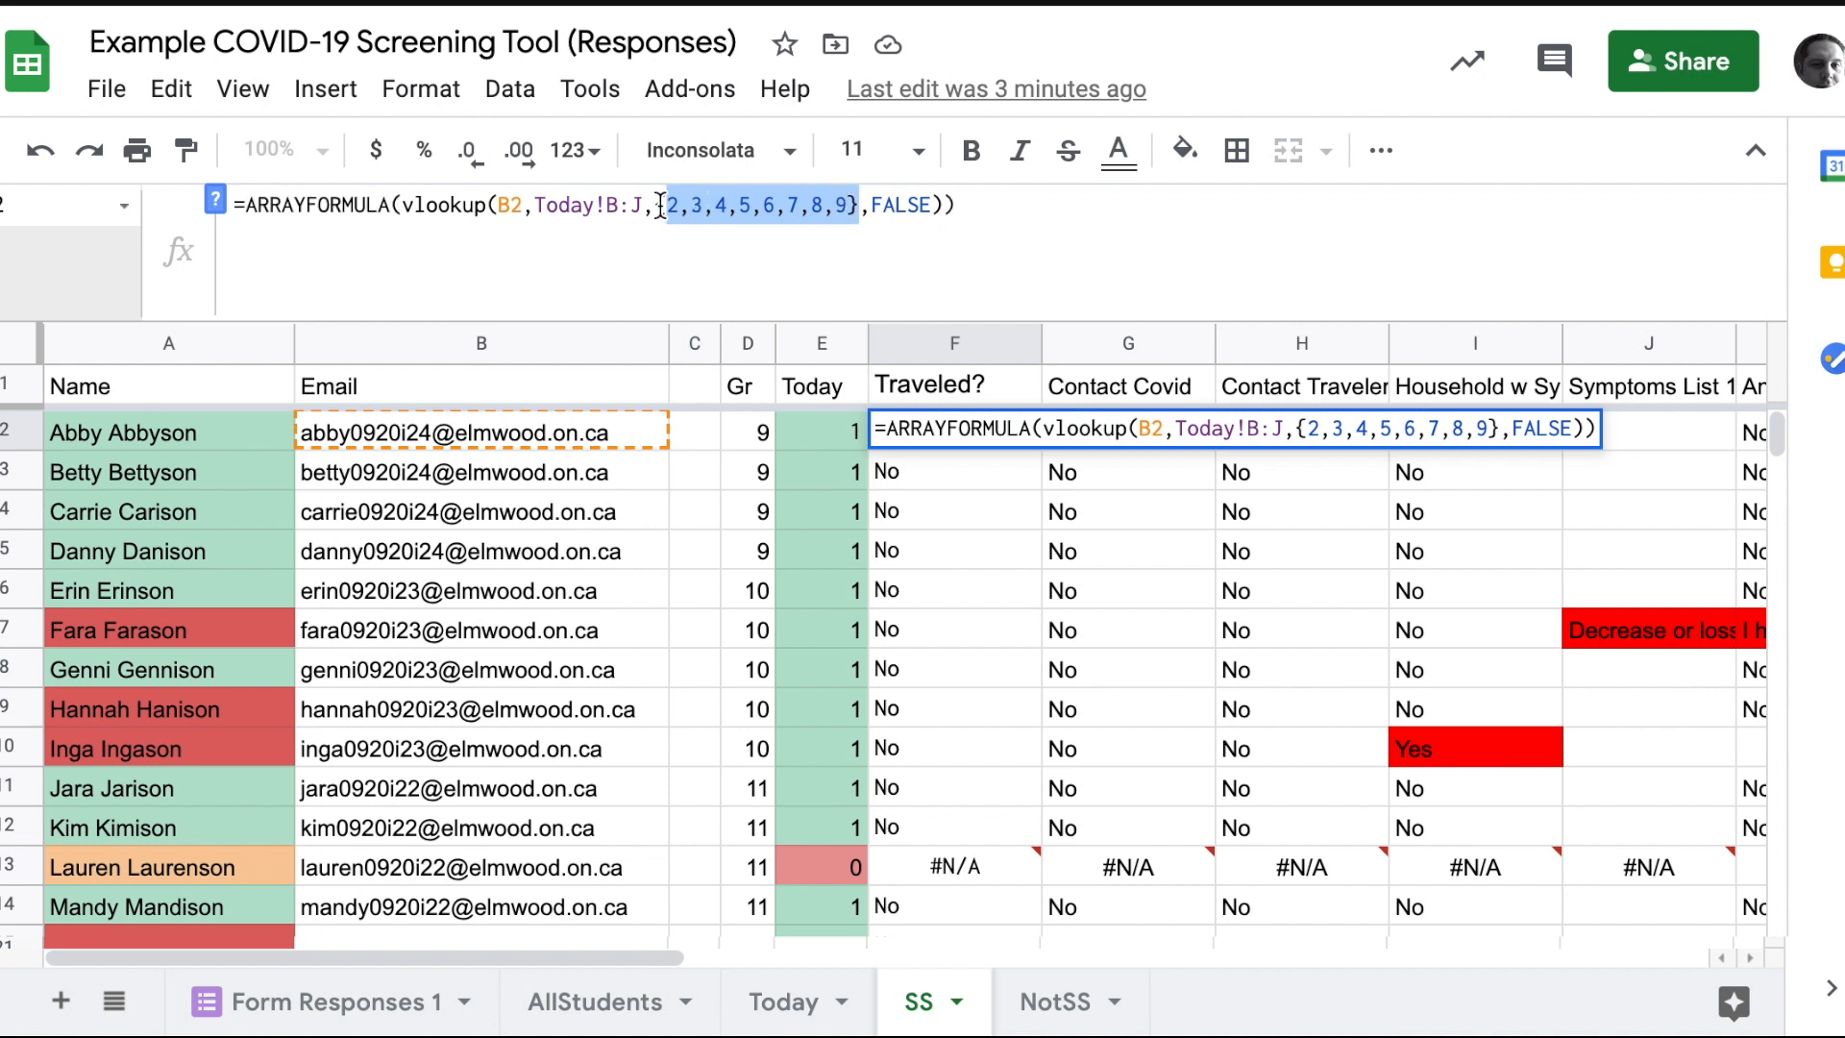
pyautogui.tripleClick(926, 206)
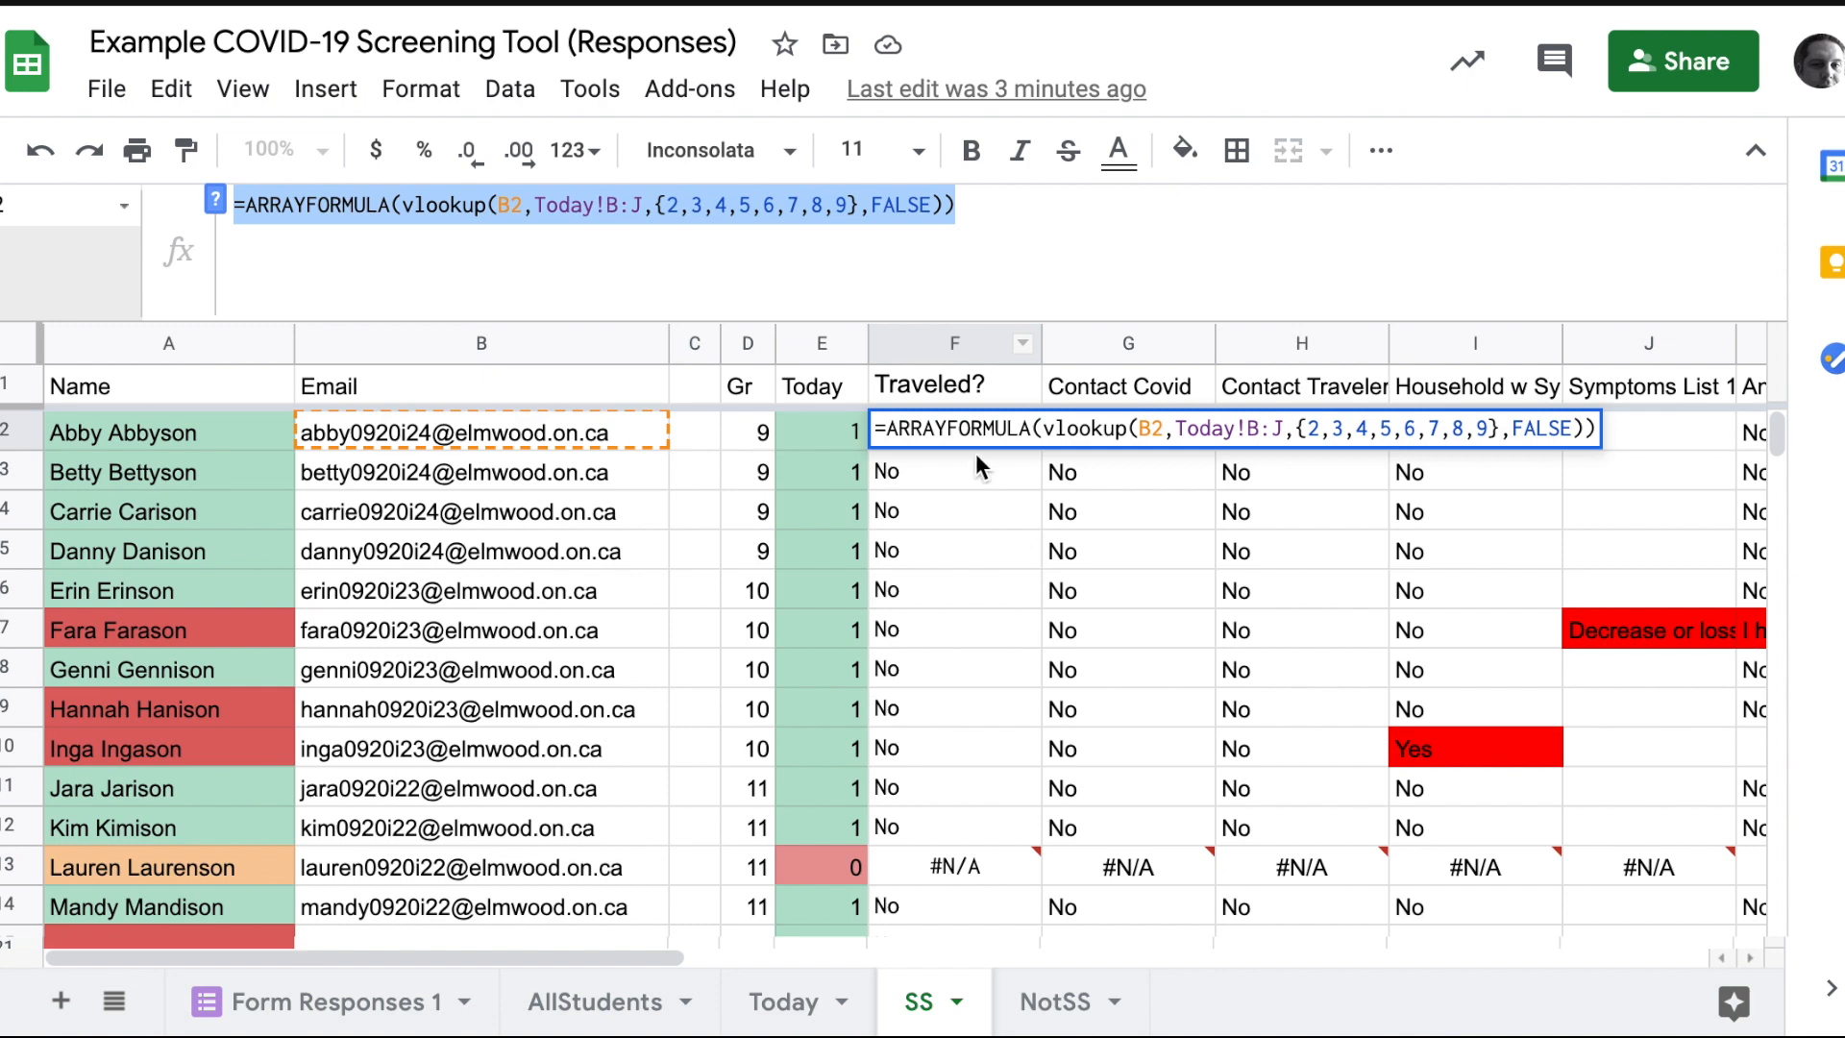
pyautogui.press('Return')
# Step: Examine the AND formula in N2 under "Can Come to School?" and the Traveled? answer in F2 that it tests
pyautogui.hscroll(5, 960, 431)
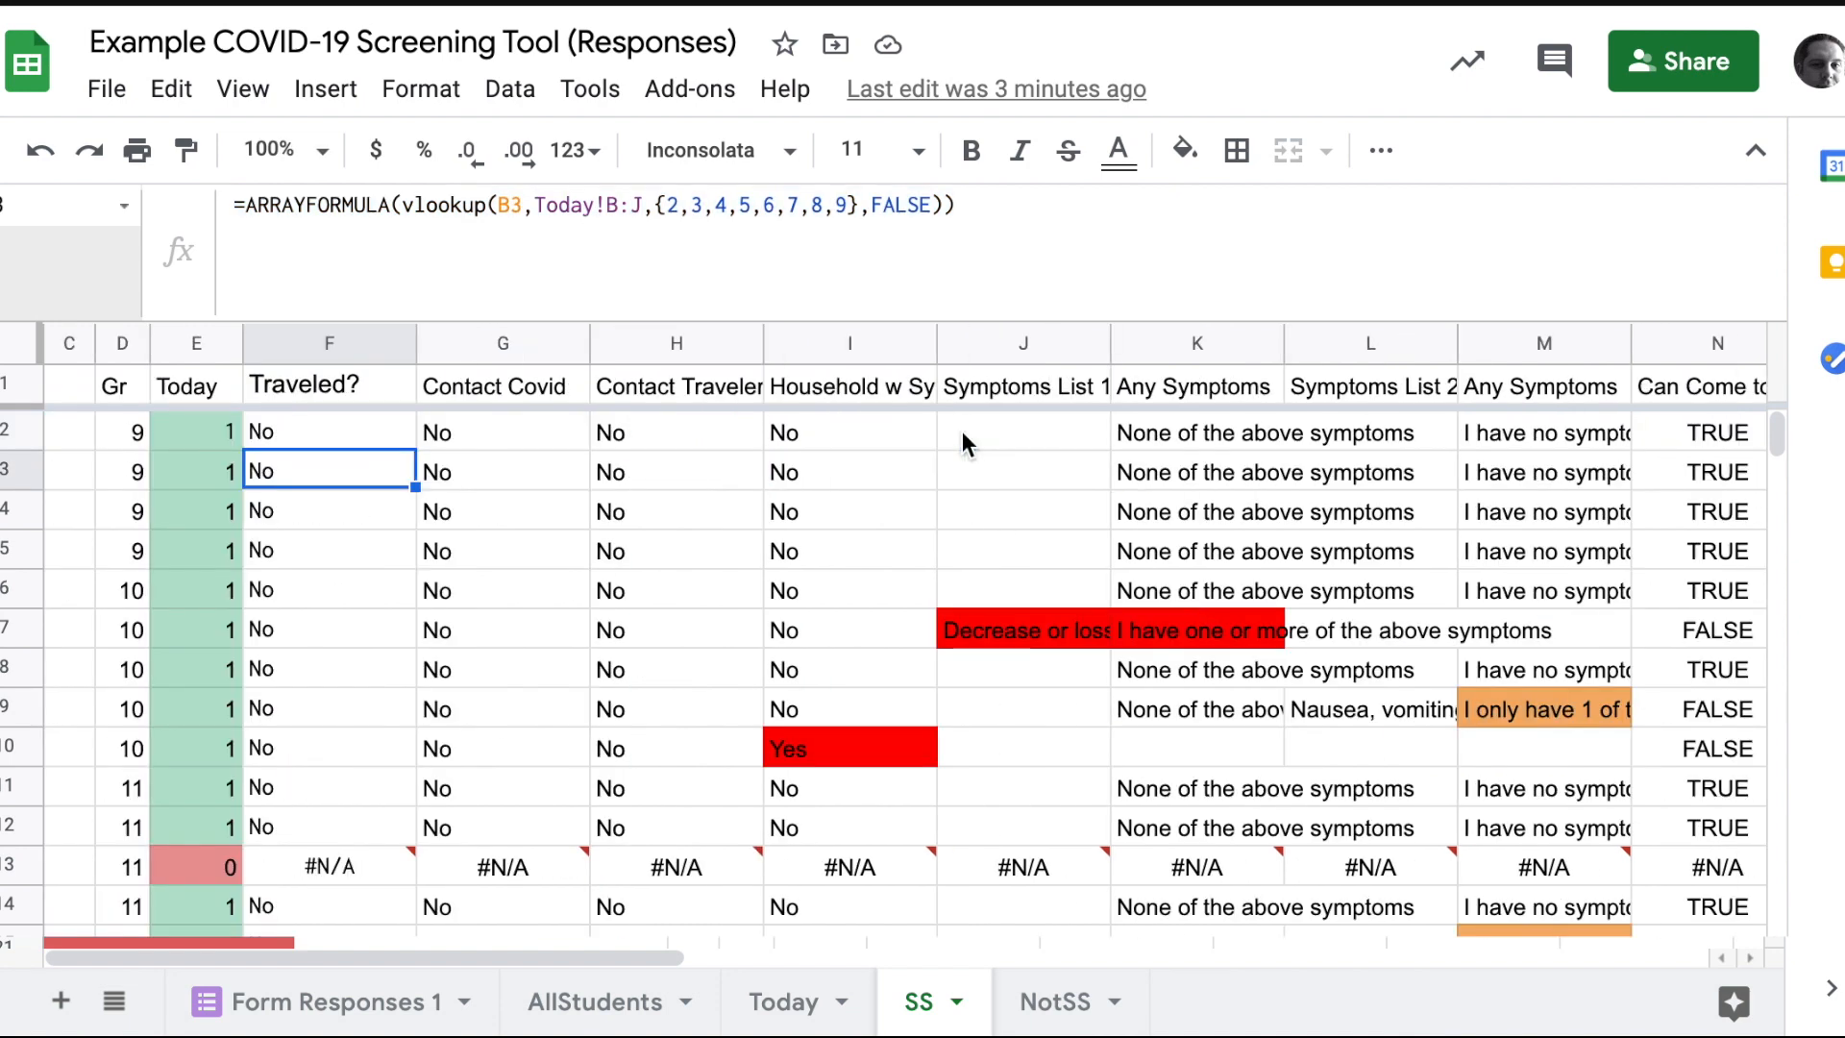
pyautogui.hscroll(1, 961, 431)
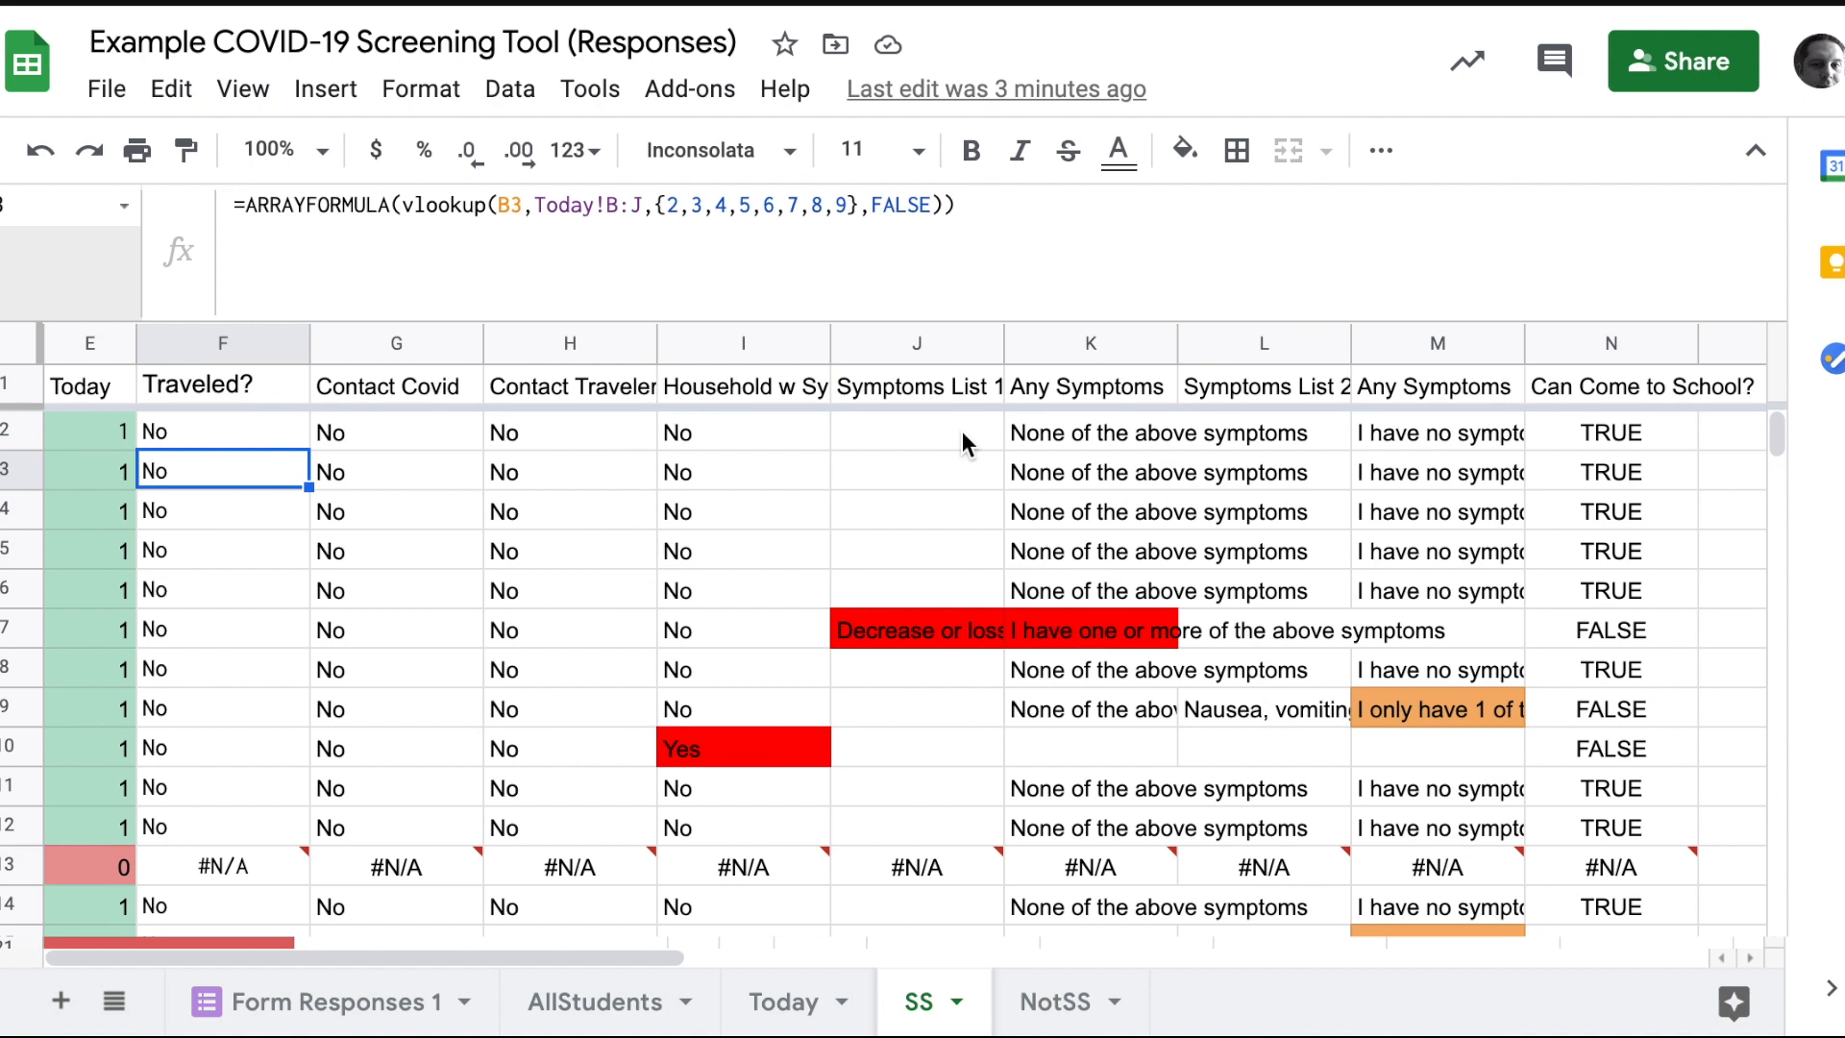
pyautogui.click(1599, 425)
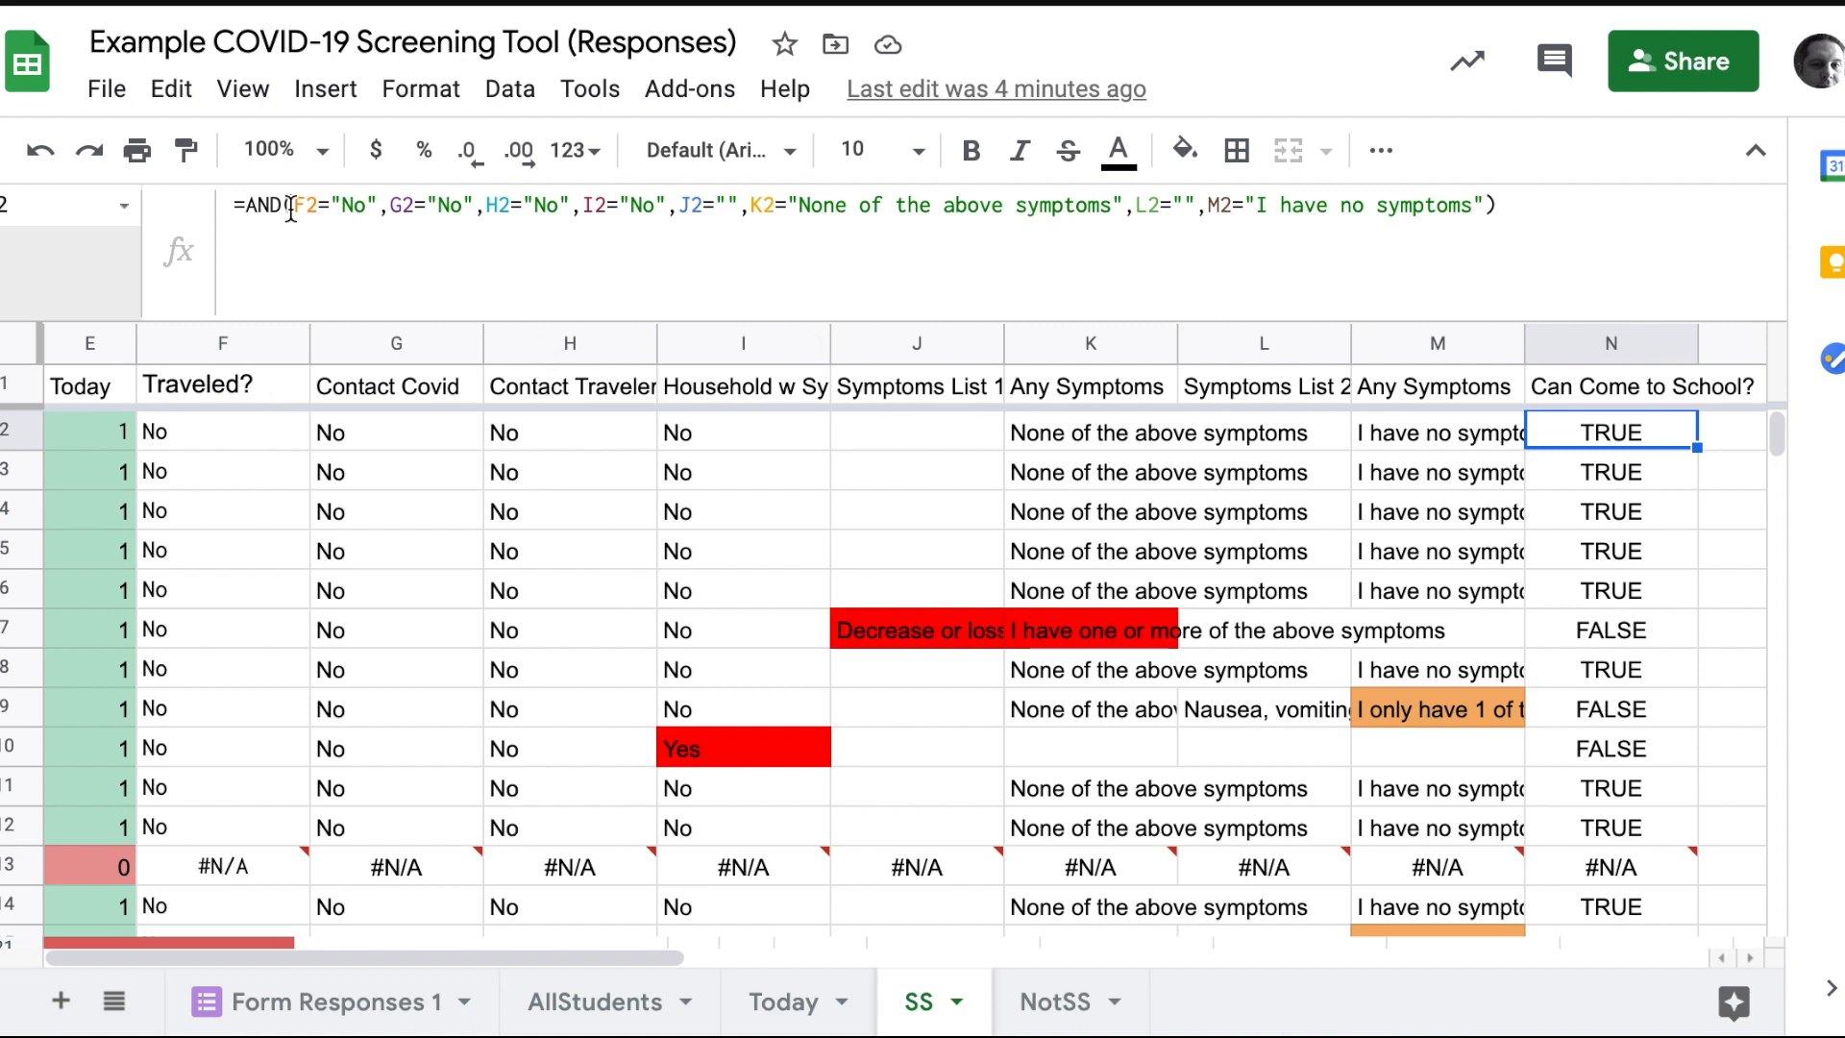
pyautogui.click(306, 431)
pyautogui.click(1586, 434)
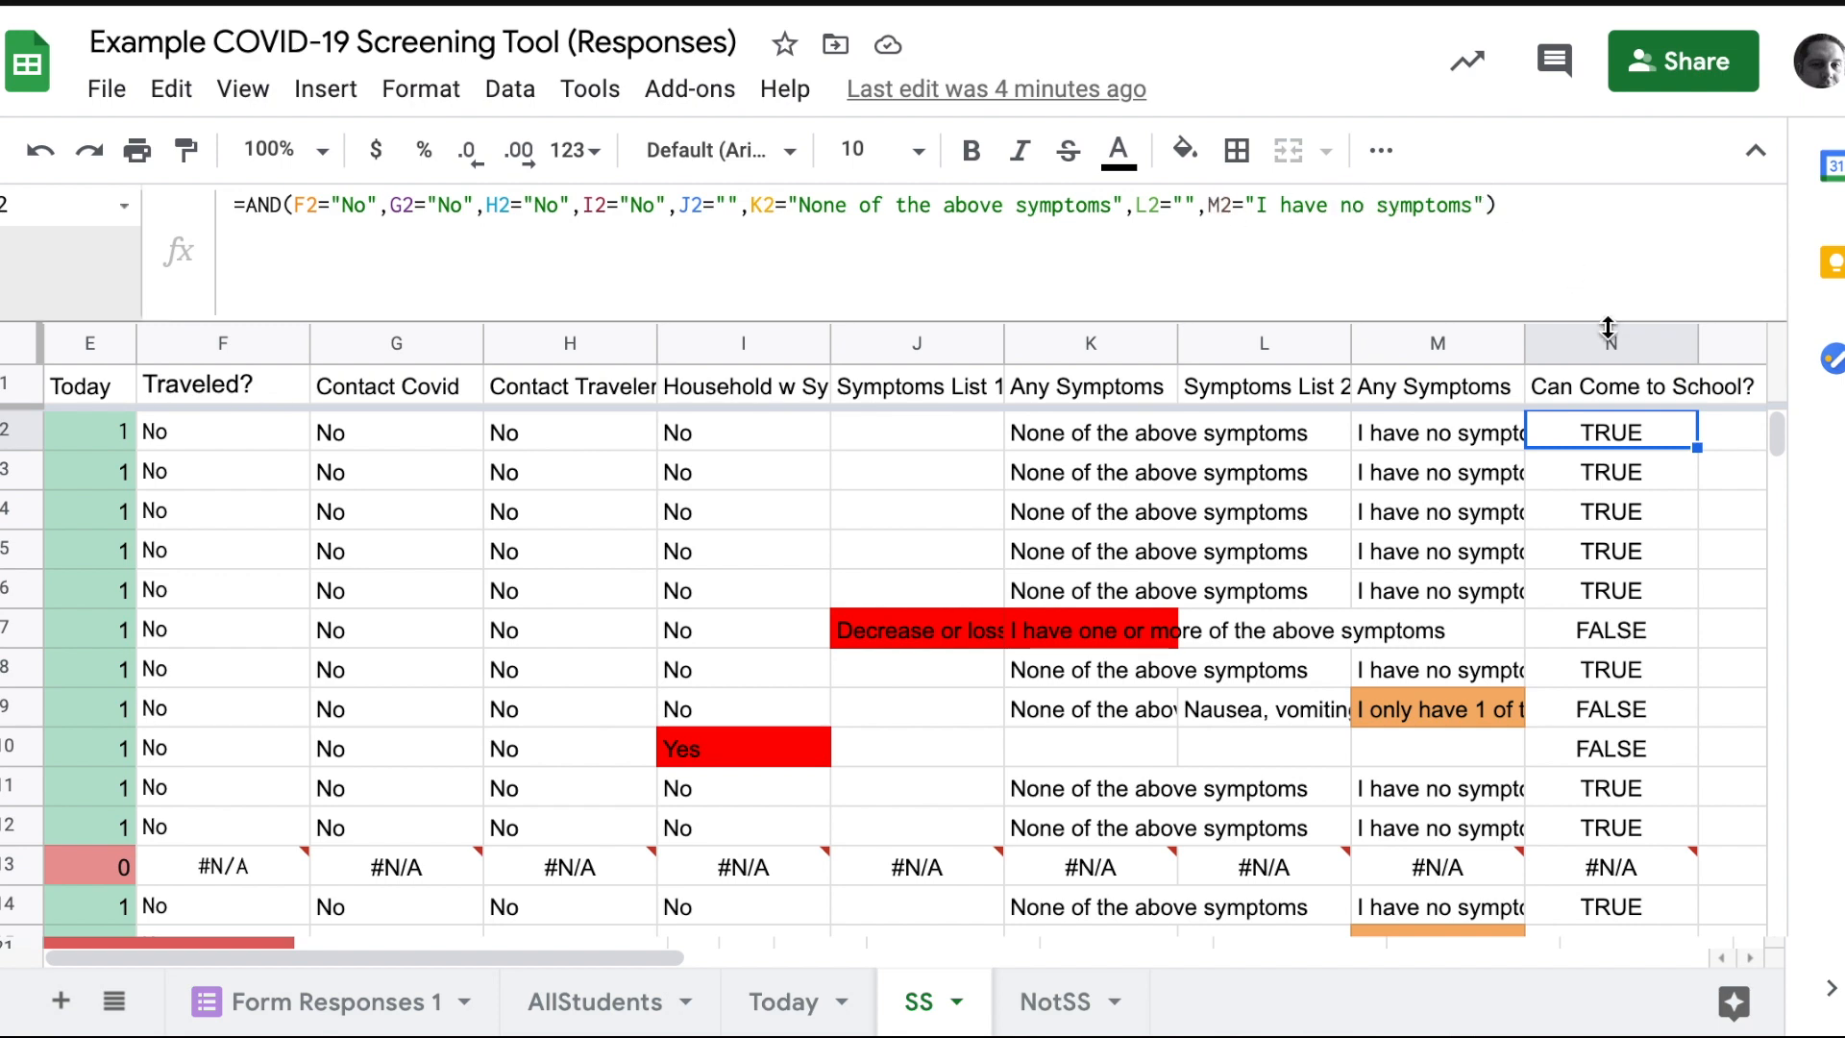
# Step: Inspect the AND formula in N7 and compare it with the answers and name cell in row 7
pyautogui.hscroll(-5, 1640, 436)
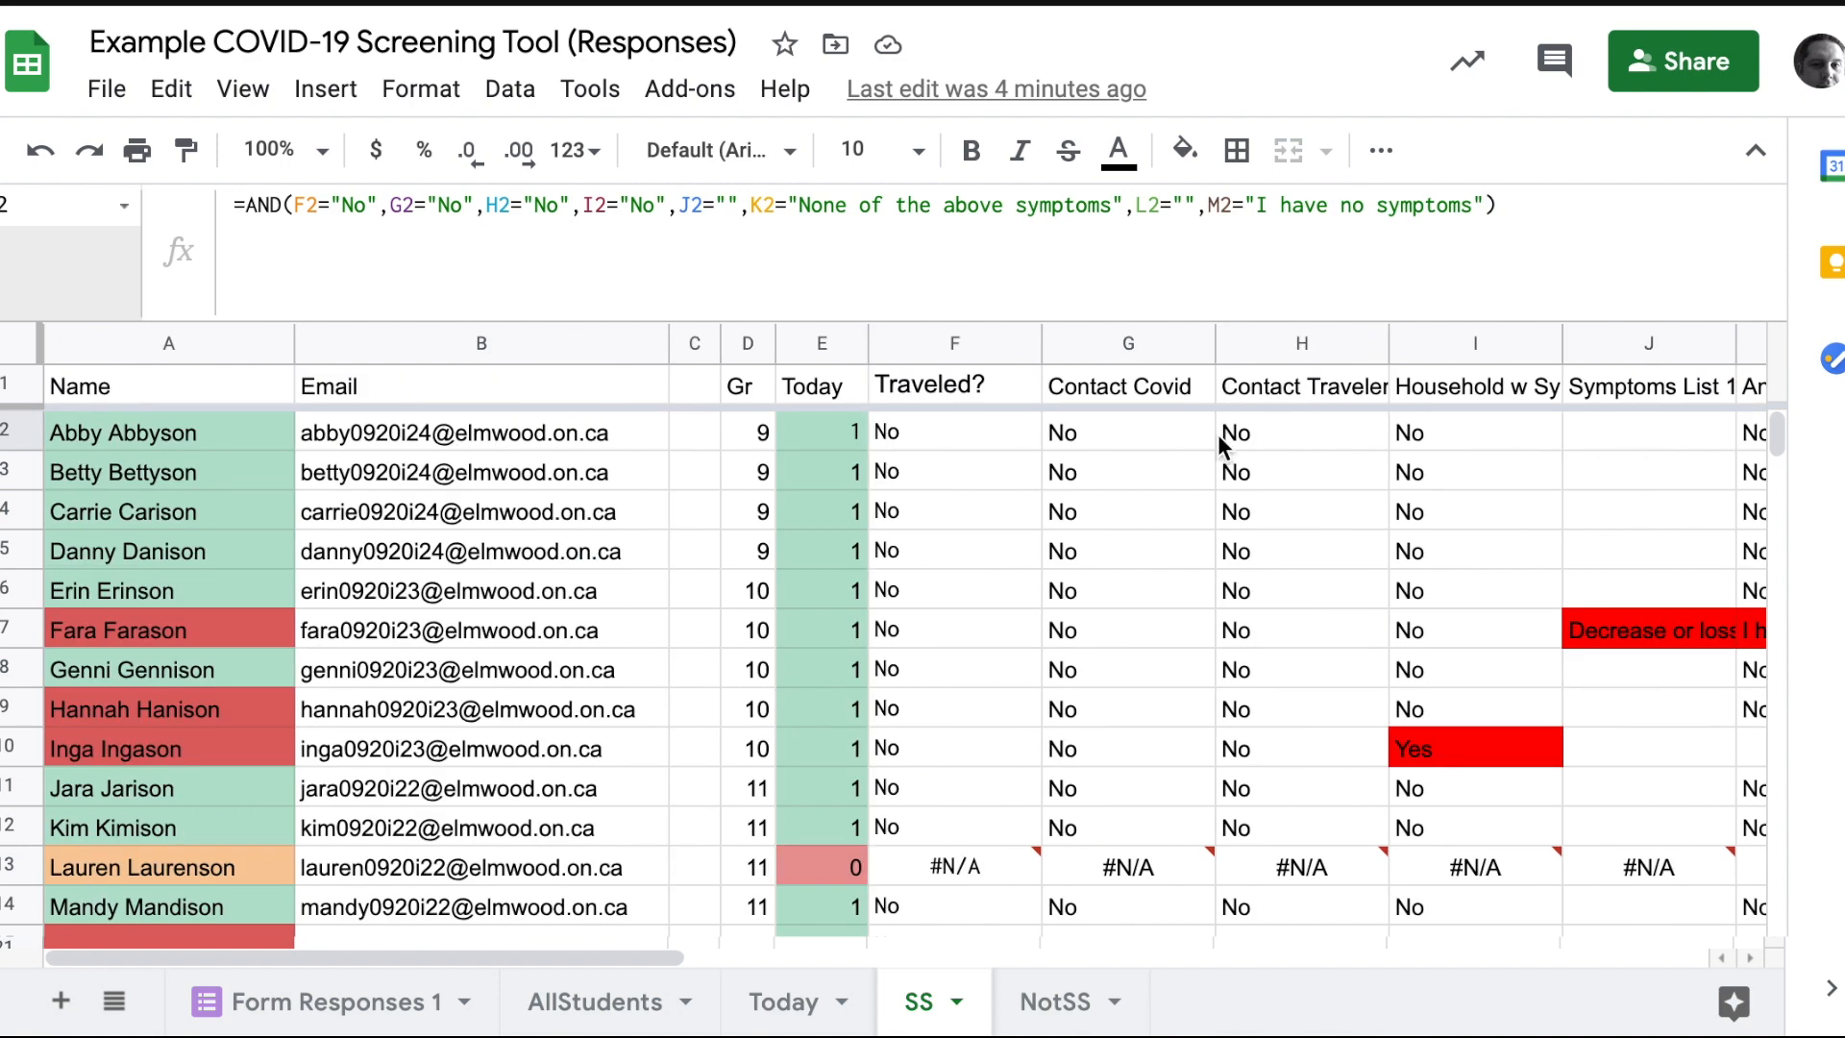
pyautogui.hscroll(5, 256, 441)
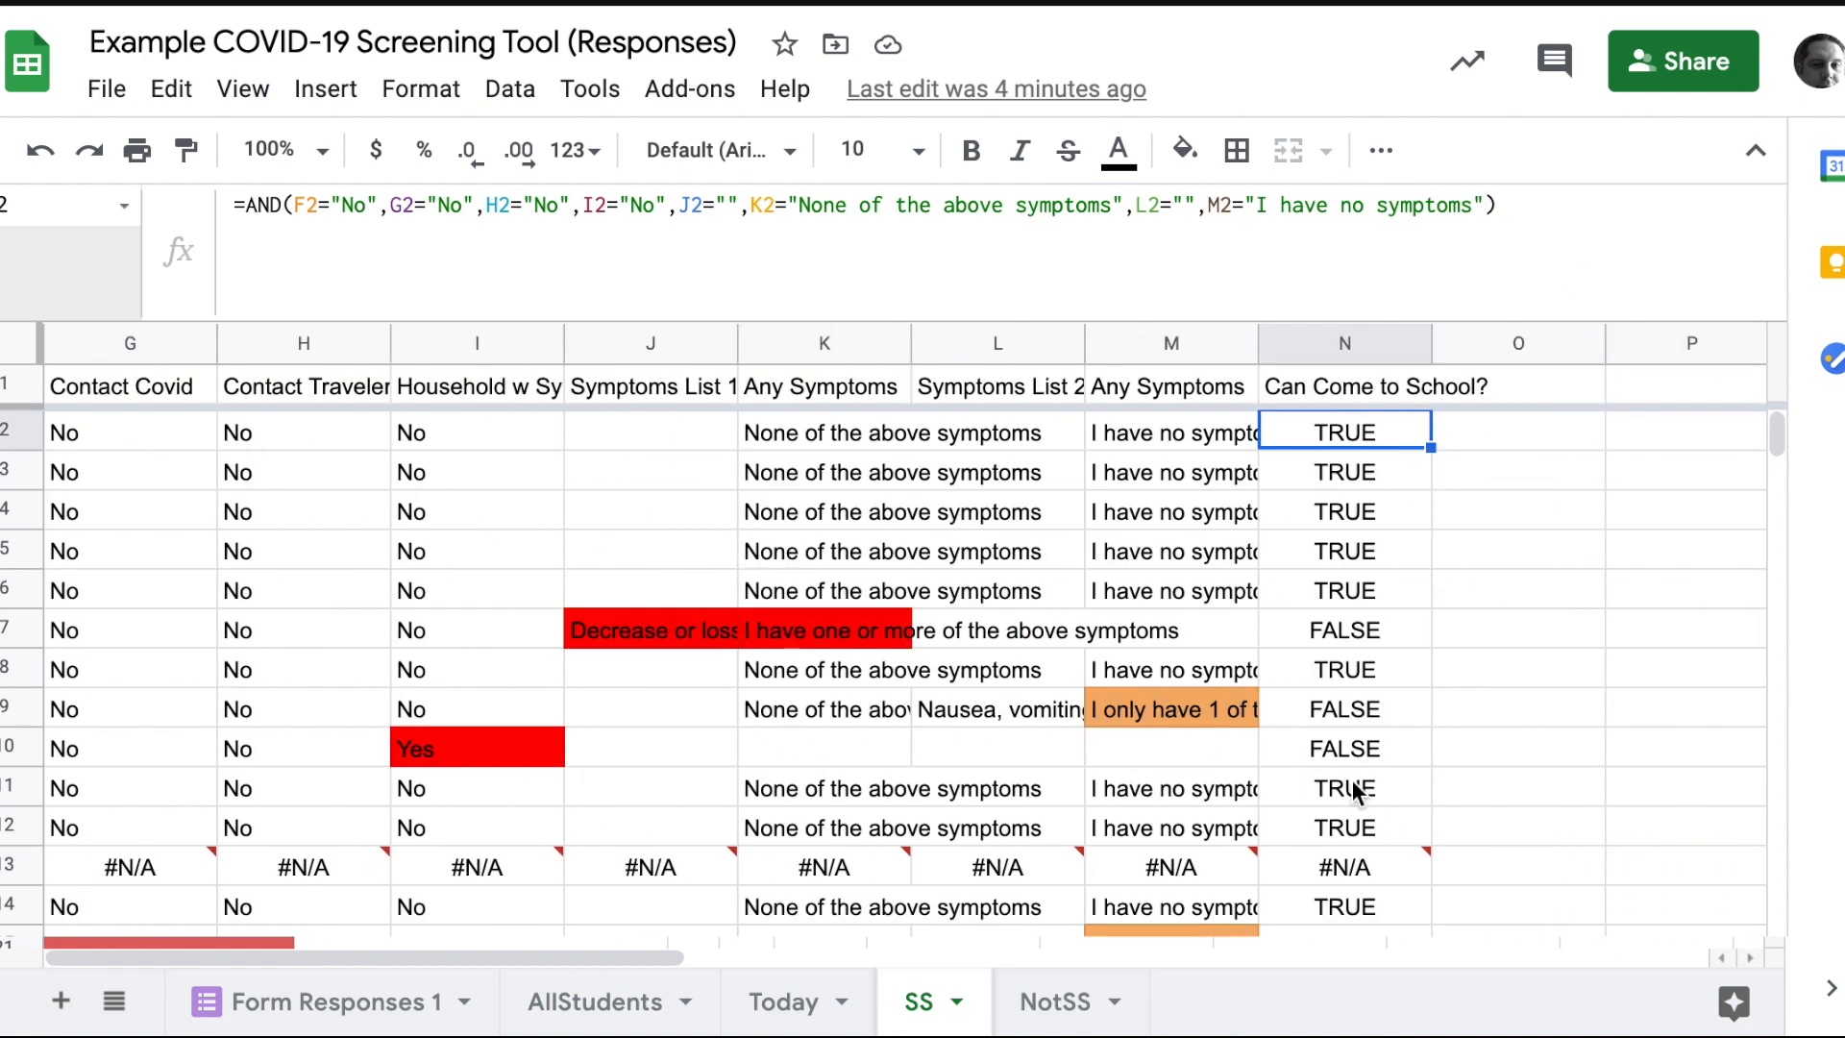
pyautogui.click(1360, 633)
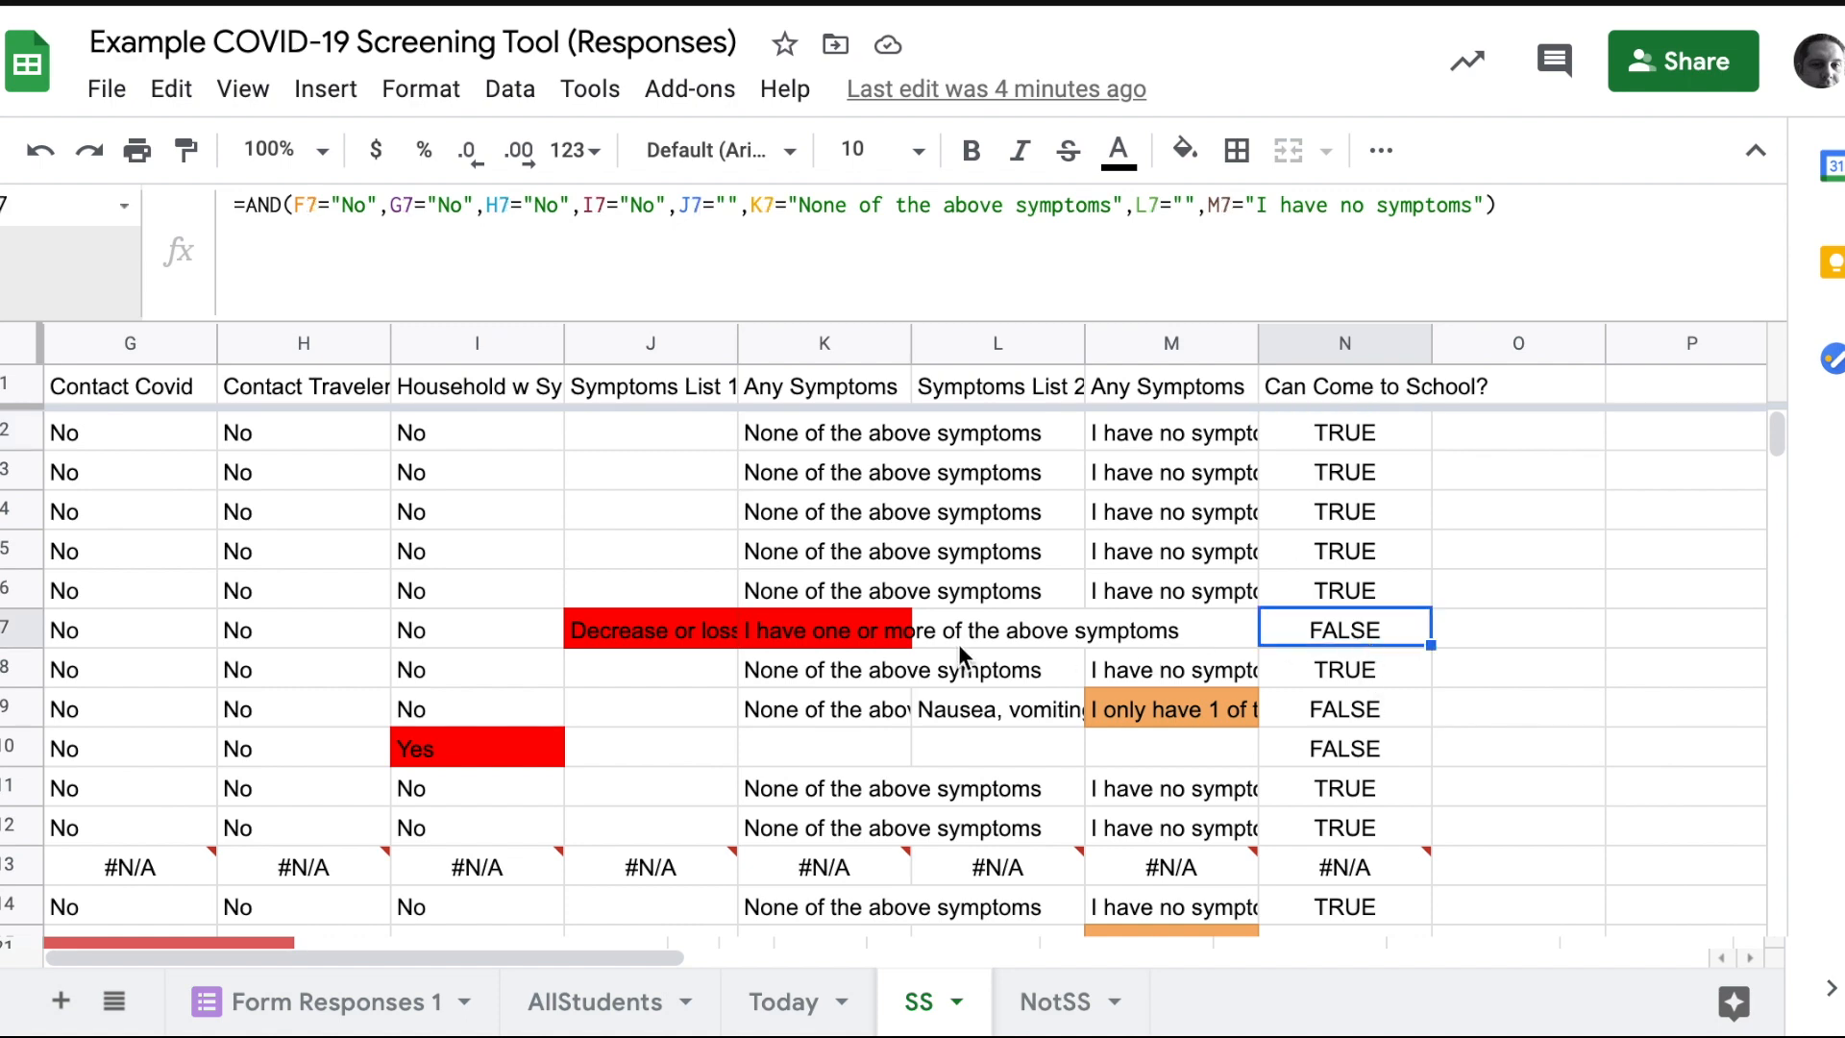
pyautogui.hscroll(-5, 1328, 757)
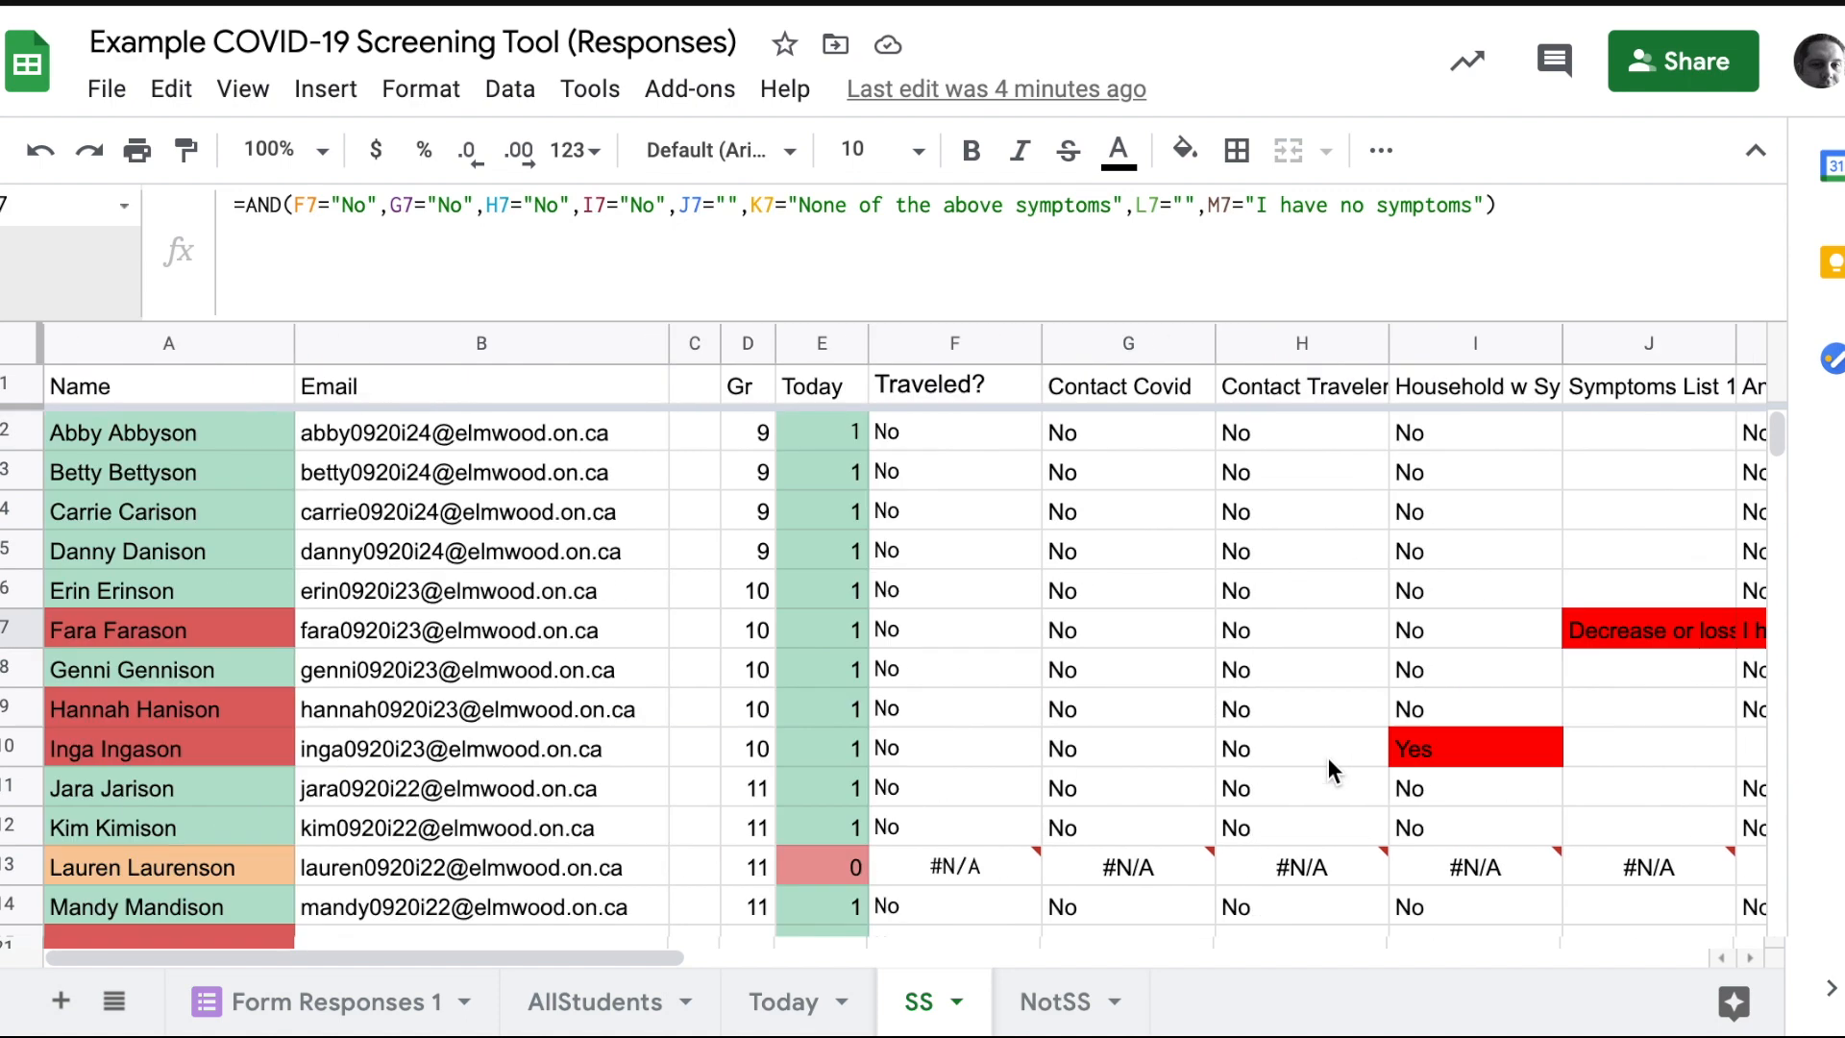
# Step: Show the conditional formatting rules that apply to the Name column
pyautogui.click(91, 357)
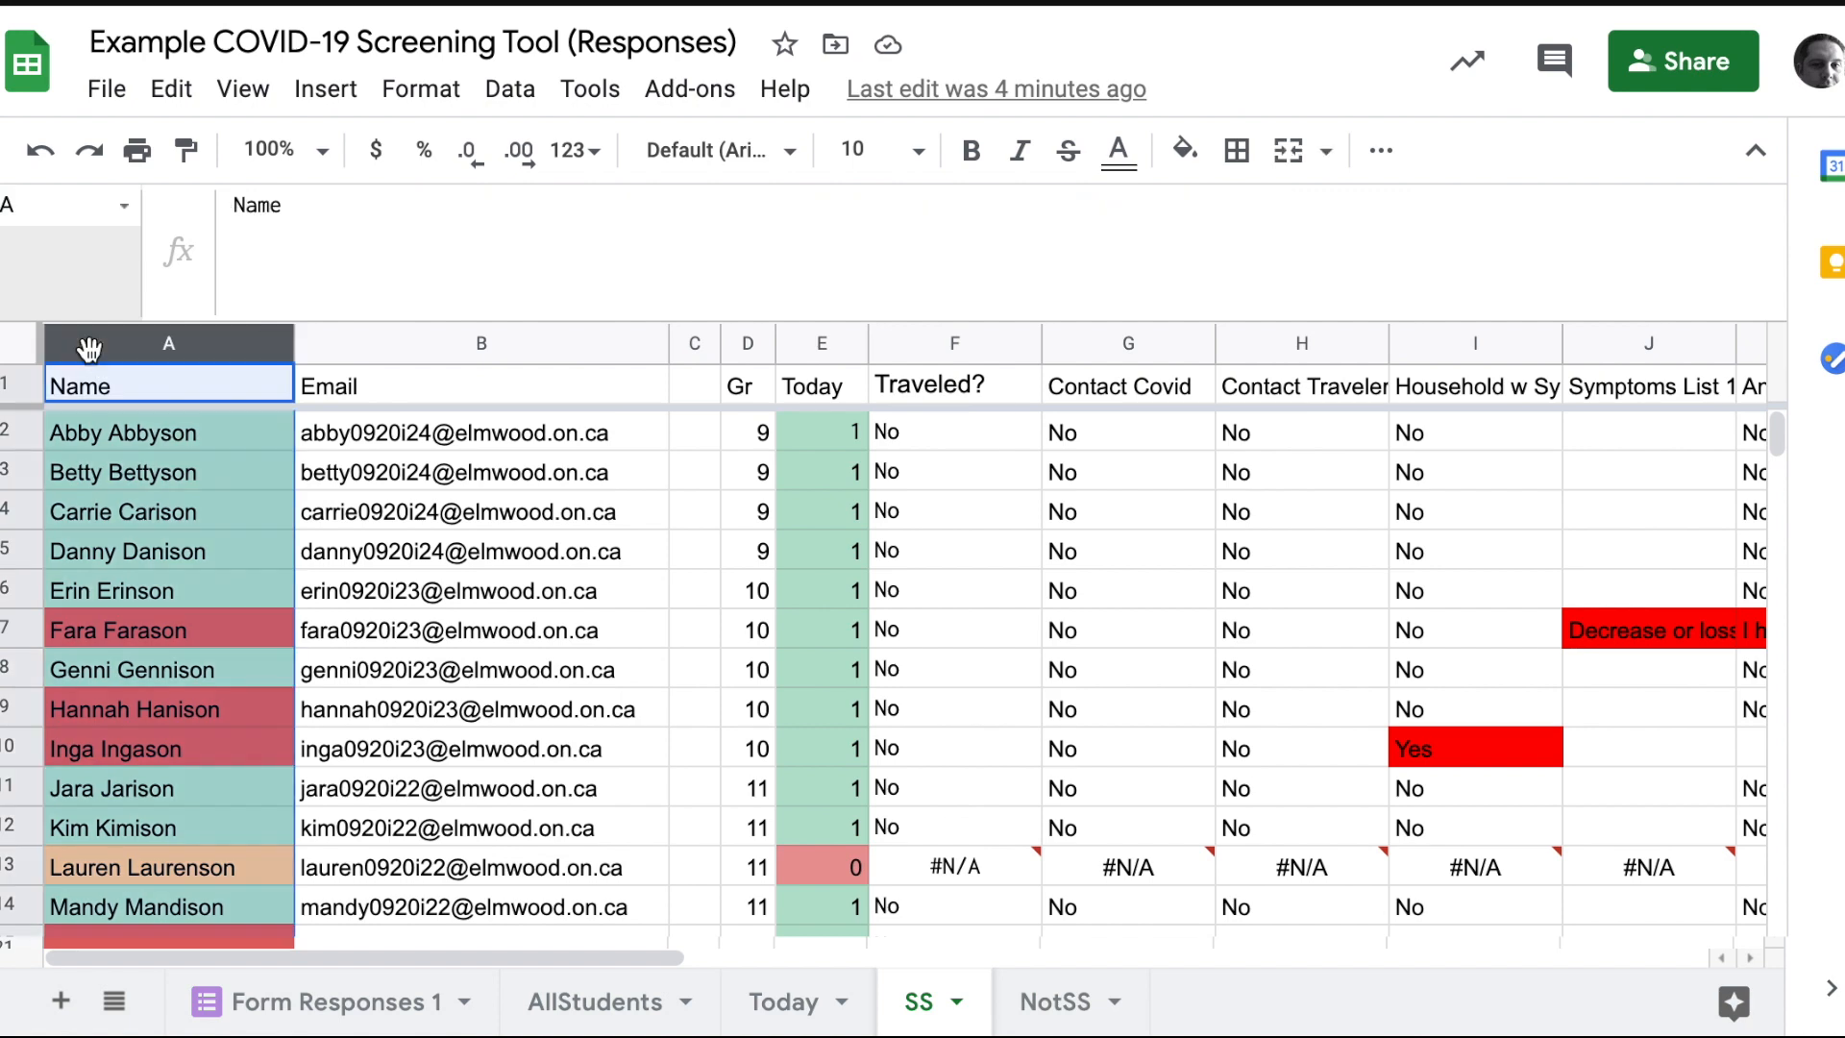
pyautogui.click(583, 106)
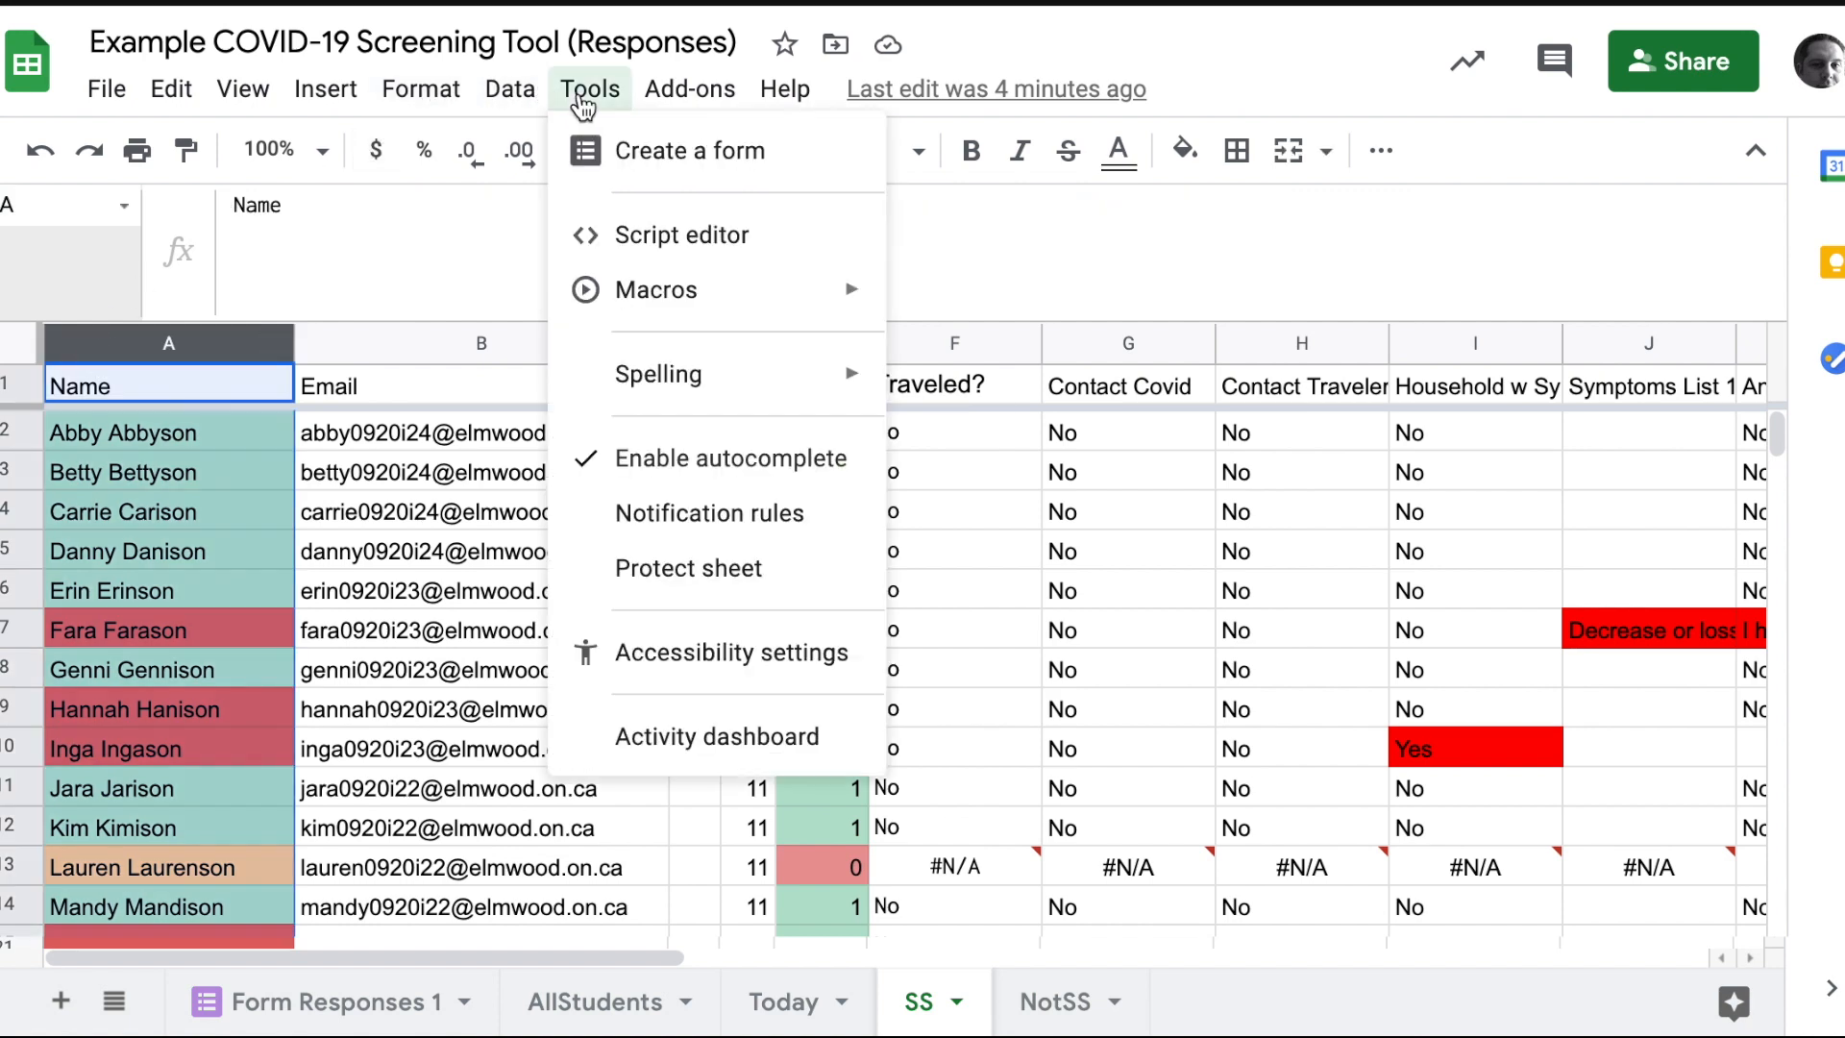
pyautogui.moveTo(440, 89)
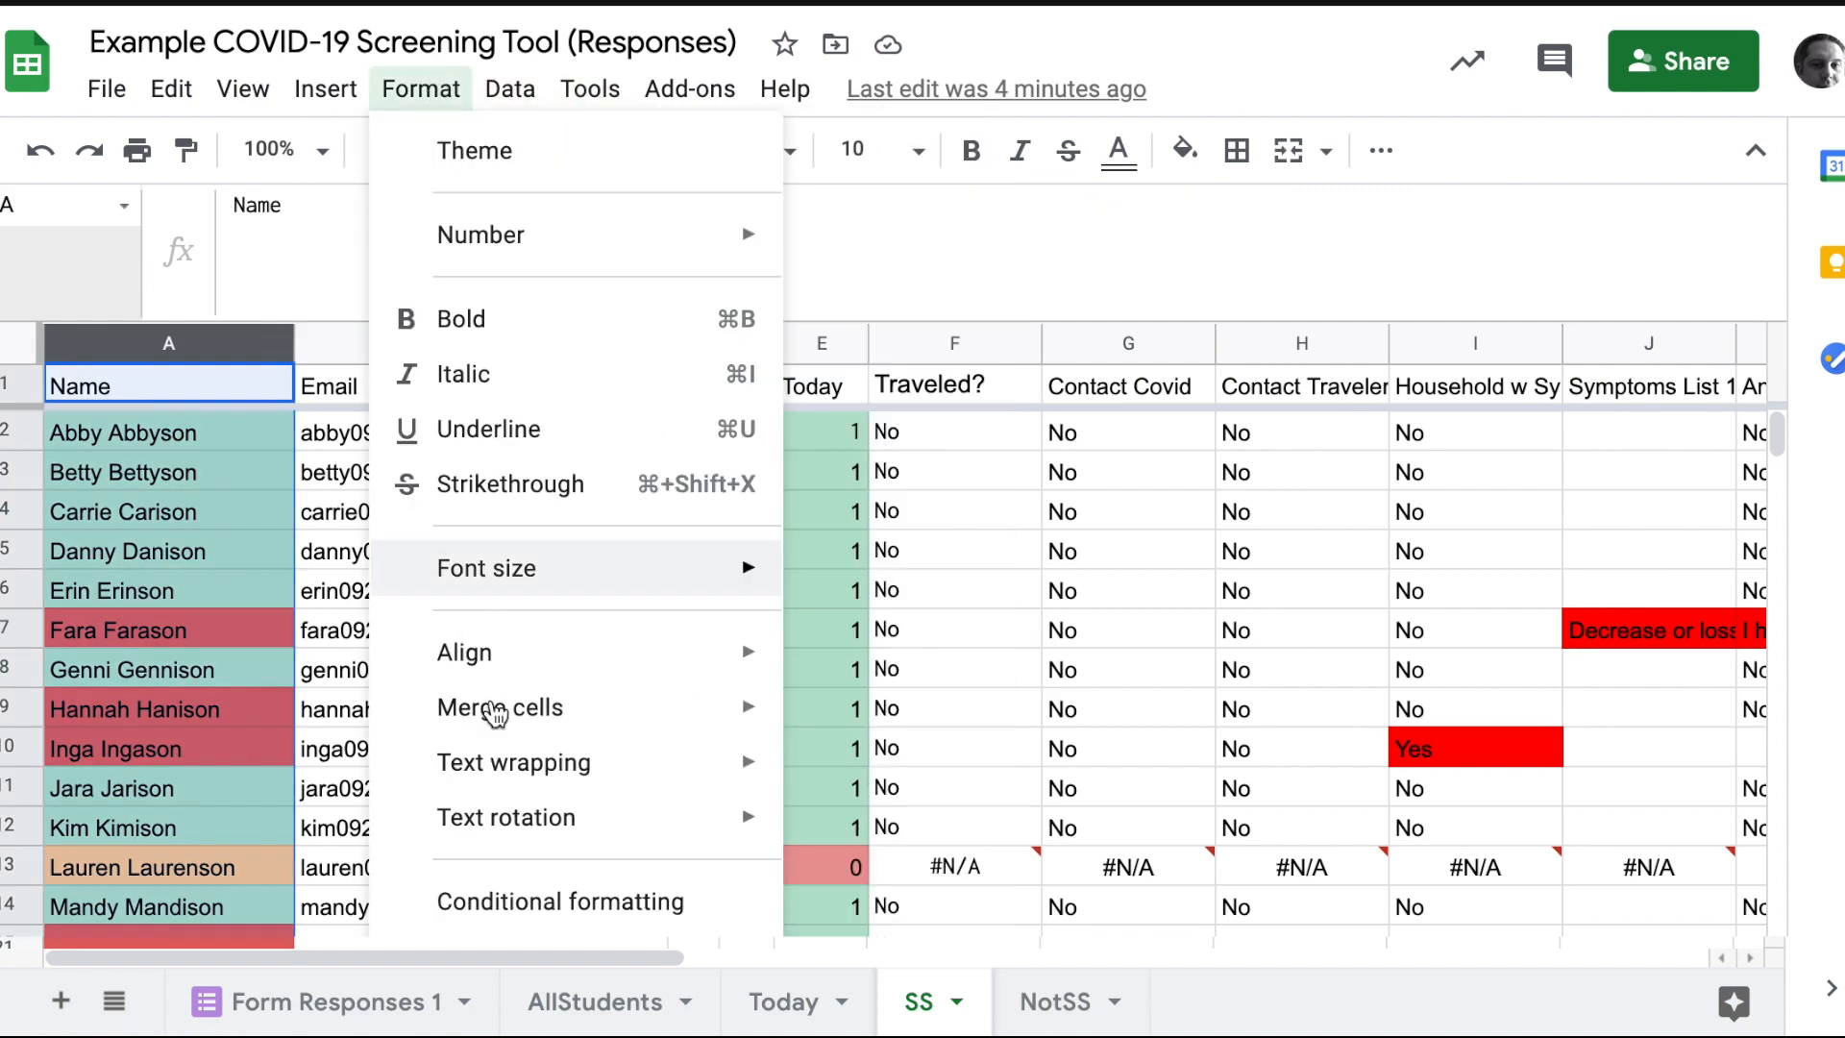
pyautogui.click(506, 894)
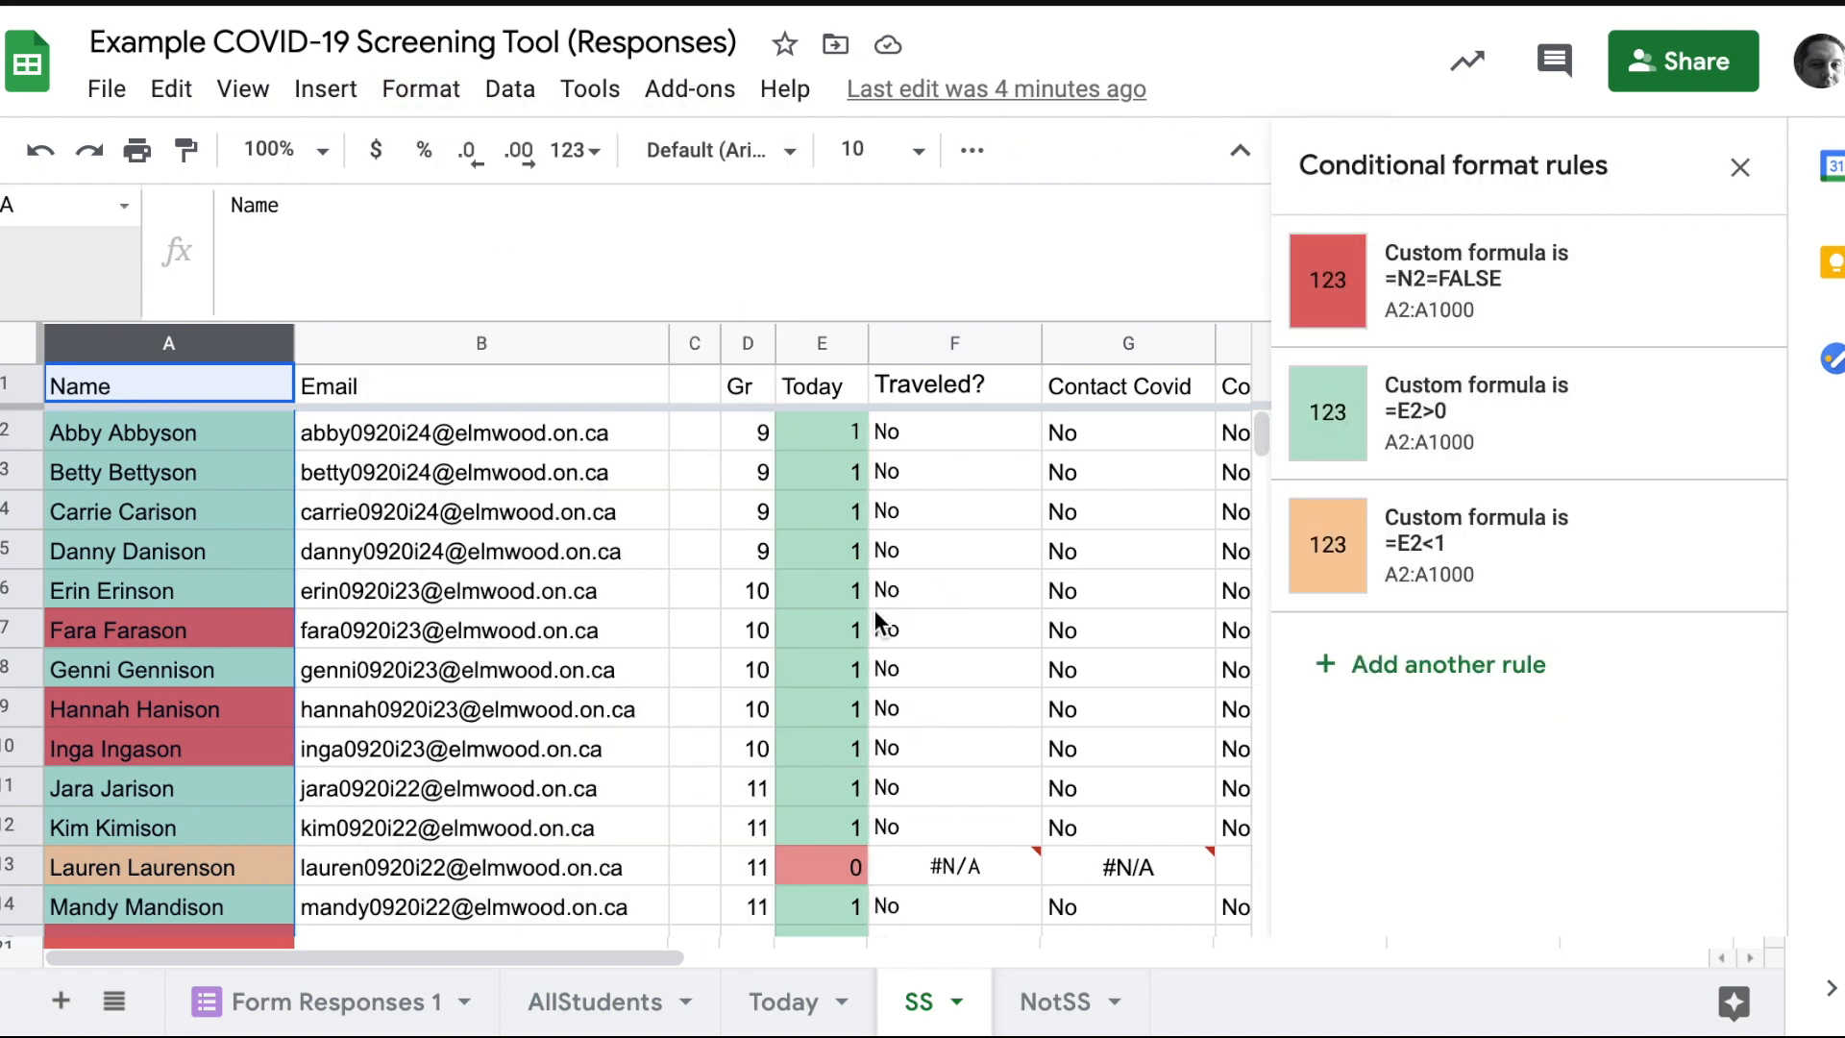
# Step: Compare the "Can Come to School?" values in column N with the colour of the name cell in A7
pyautogui.hscroll(5, 877, 622)
pyautogui.hscroll(5, 873, 623)
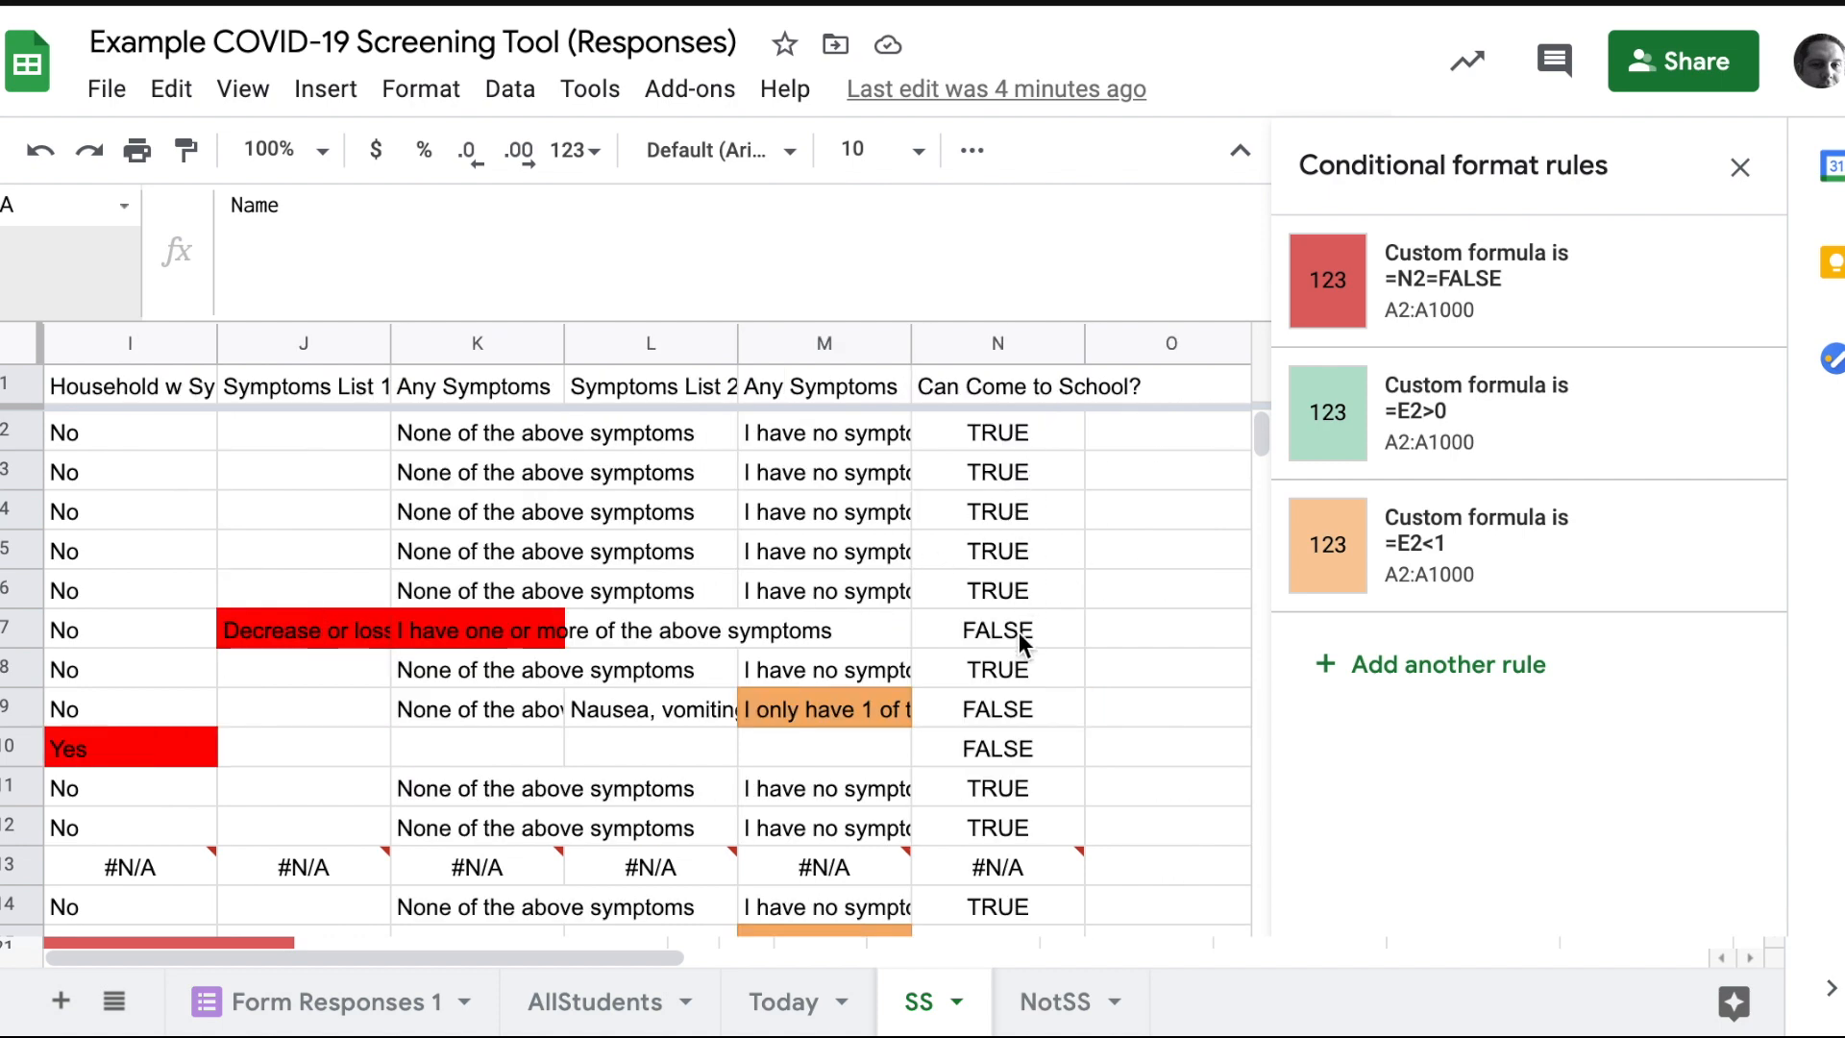
pyautogui.hscroll(-10, 1018, 631)
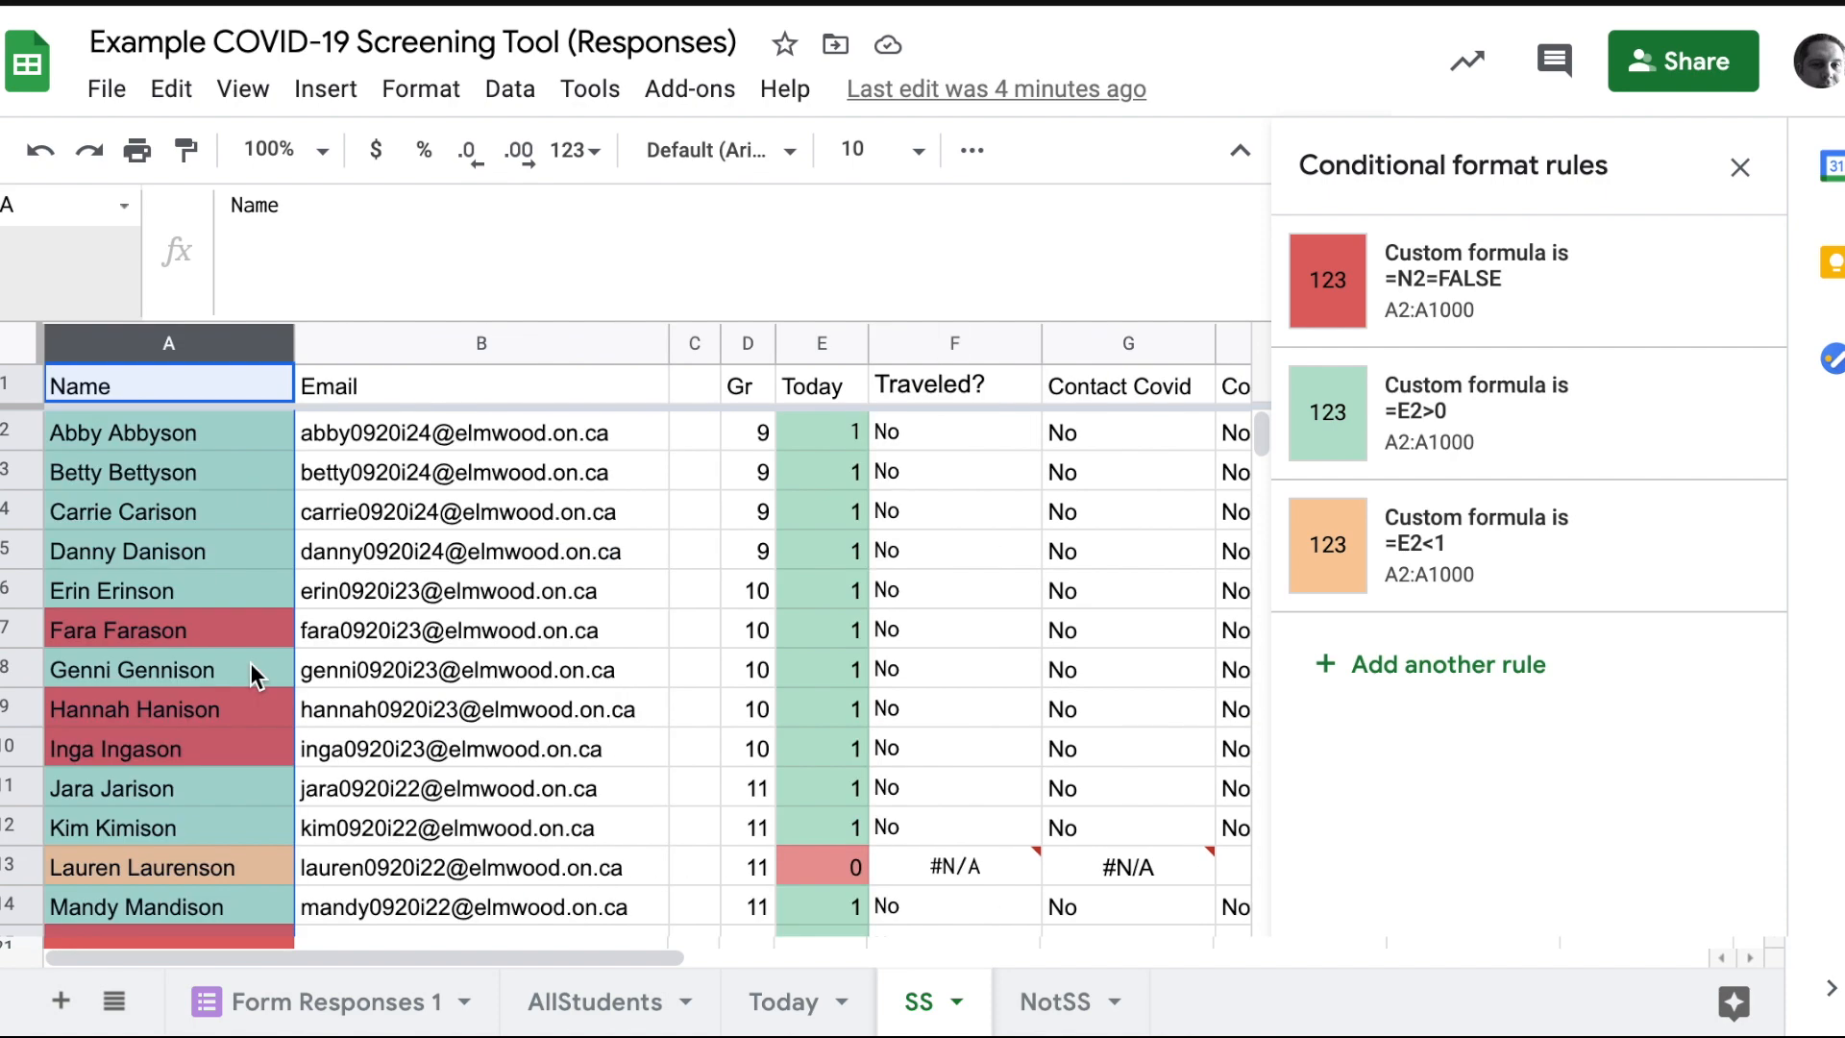
pyautogui.click(151, 635)
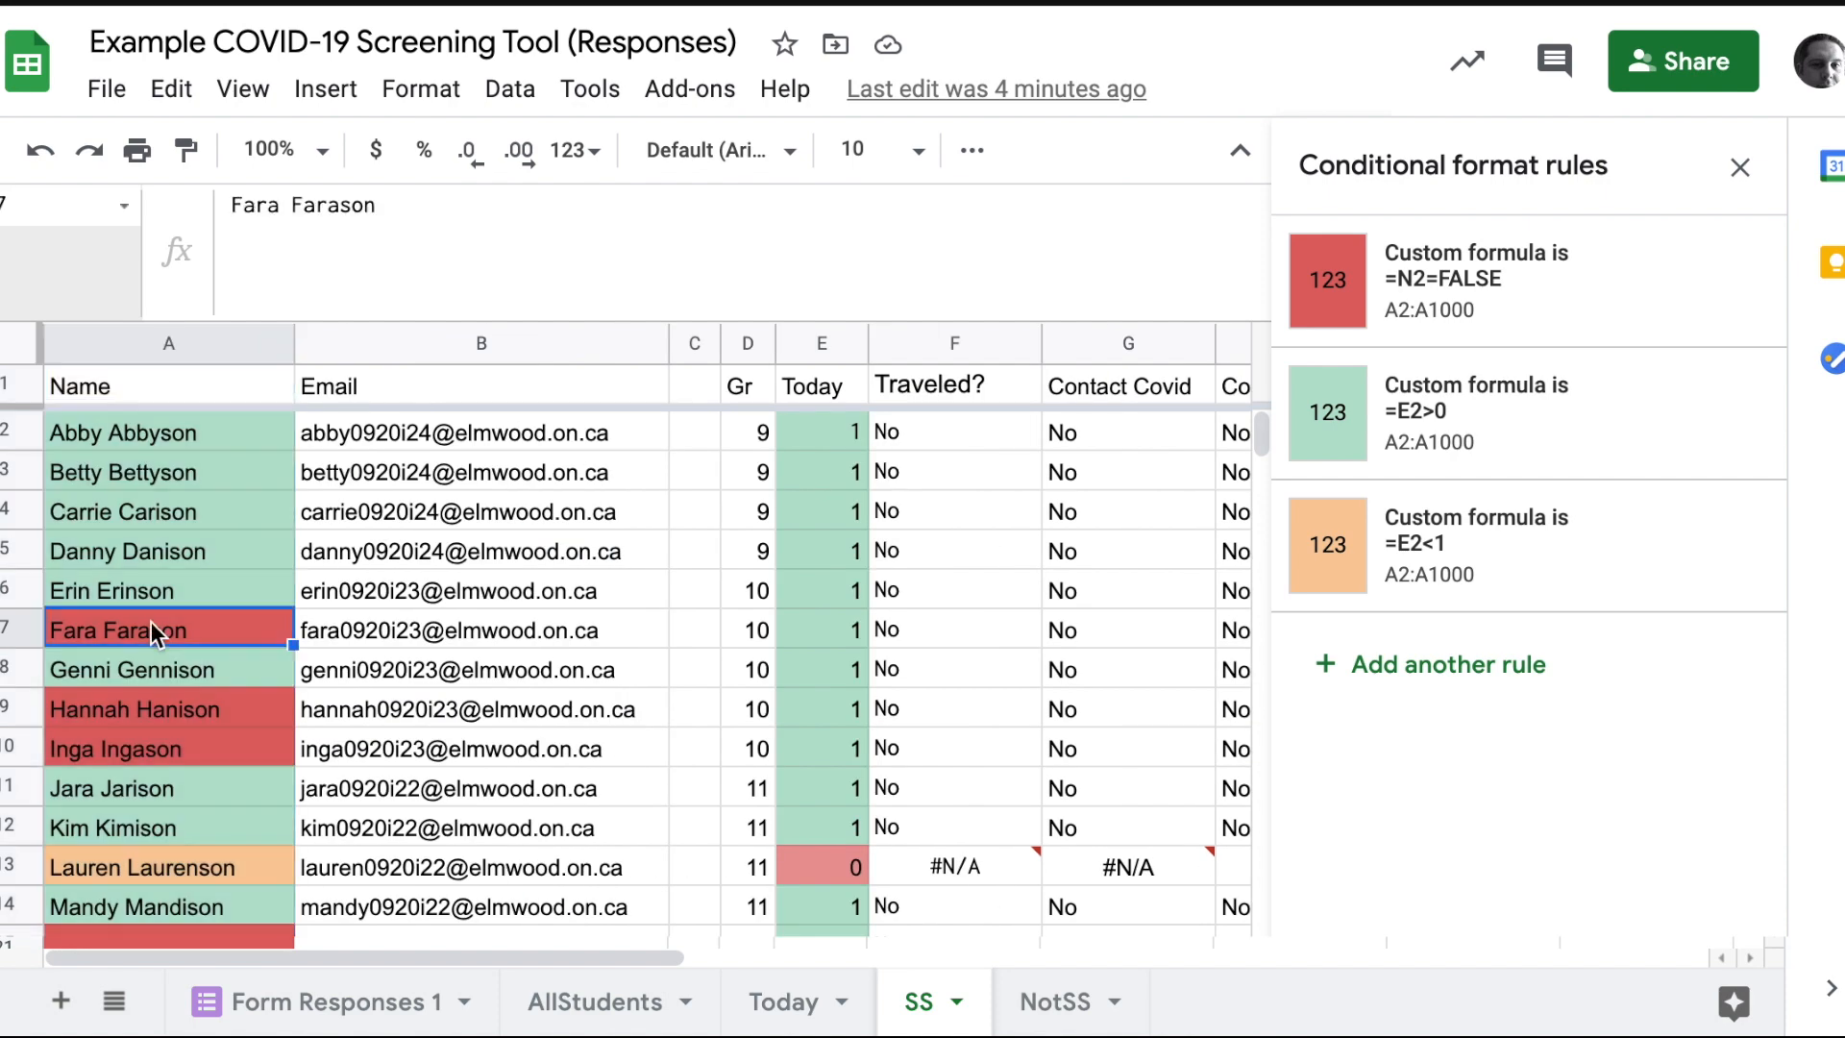
# Step: Examine the order of the =N2=FALSE and =E2>0 conditional formatting rules for the range A2:A1000
pyautogui.click(1484, 322)
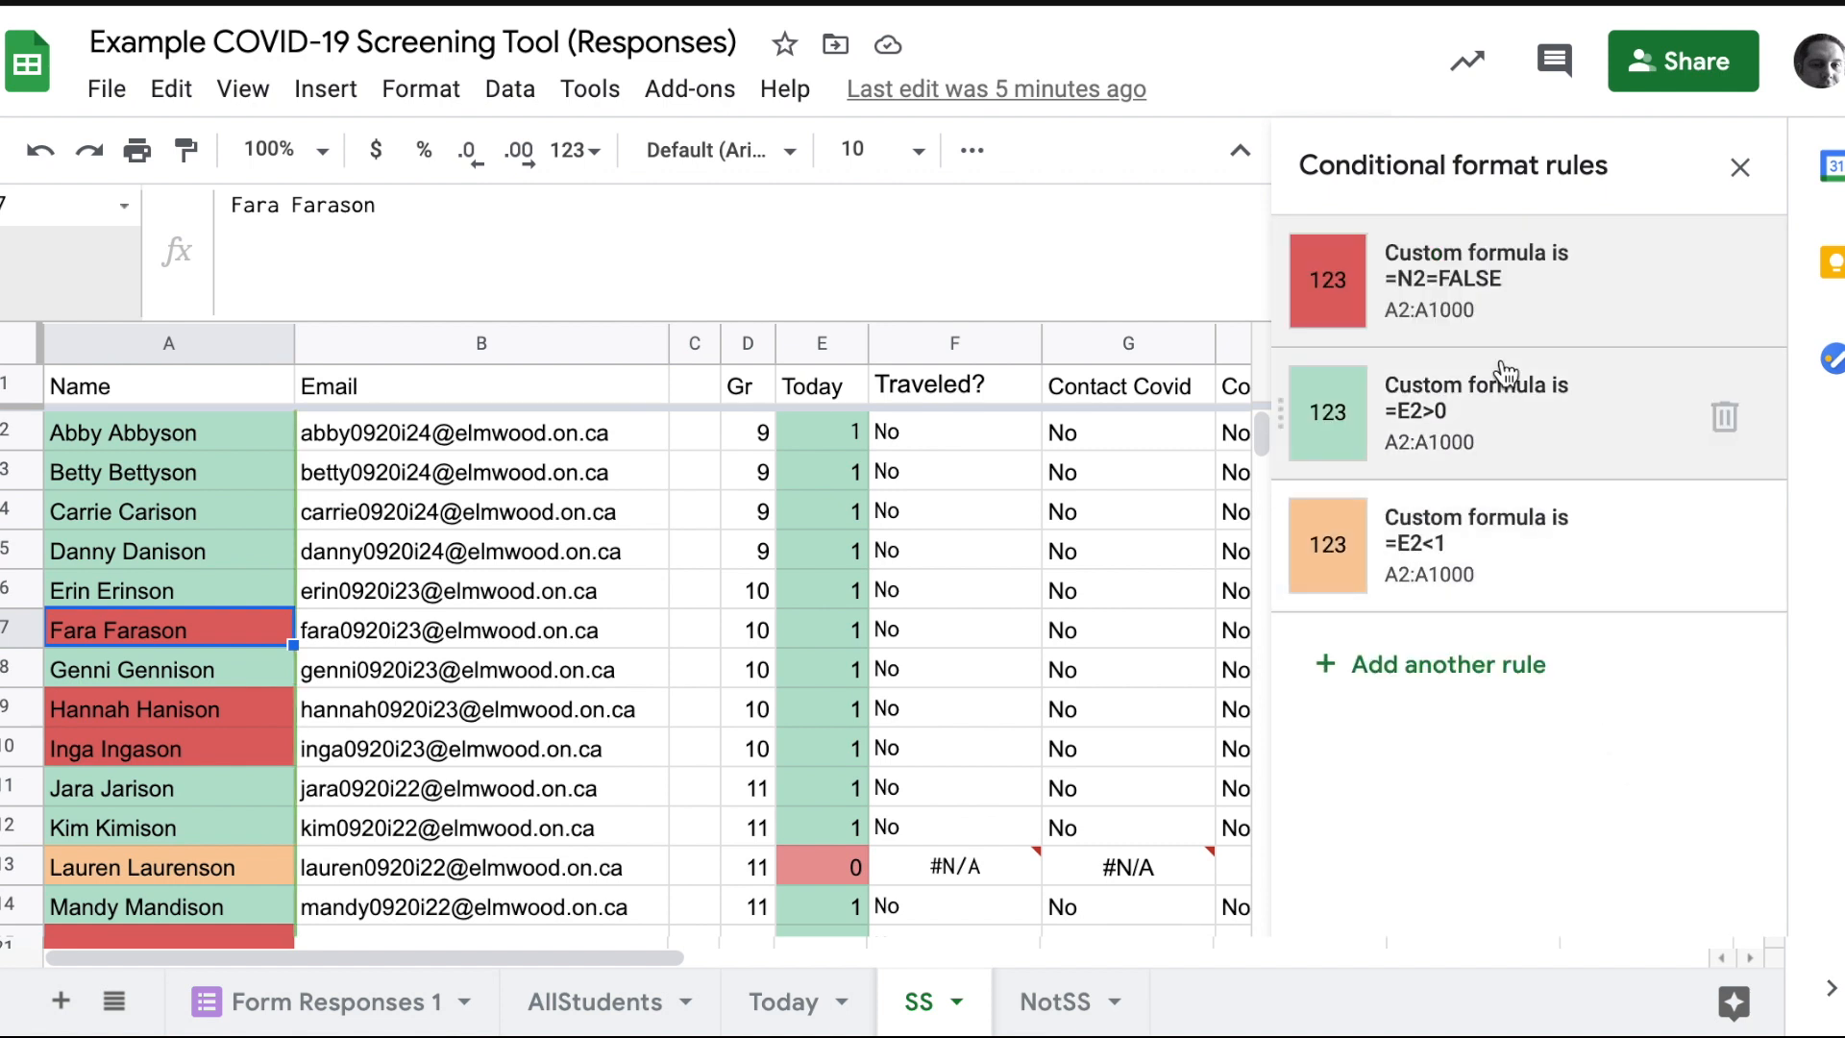
pyautogui.click(1503, 374)
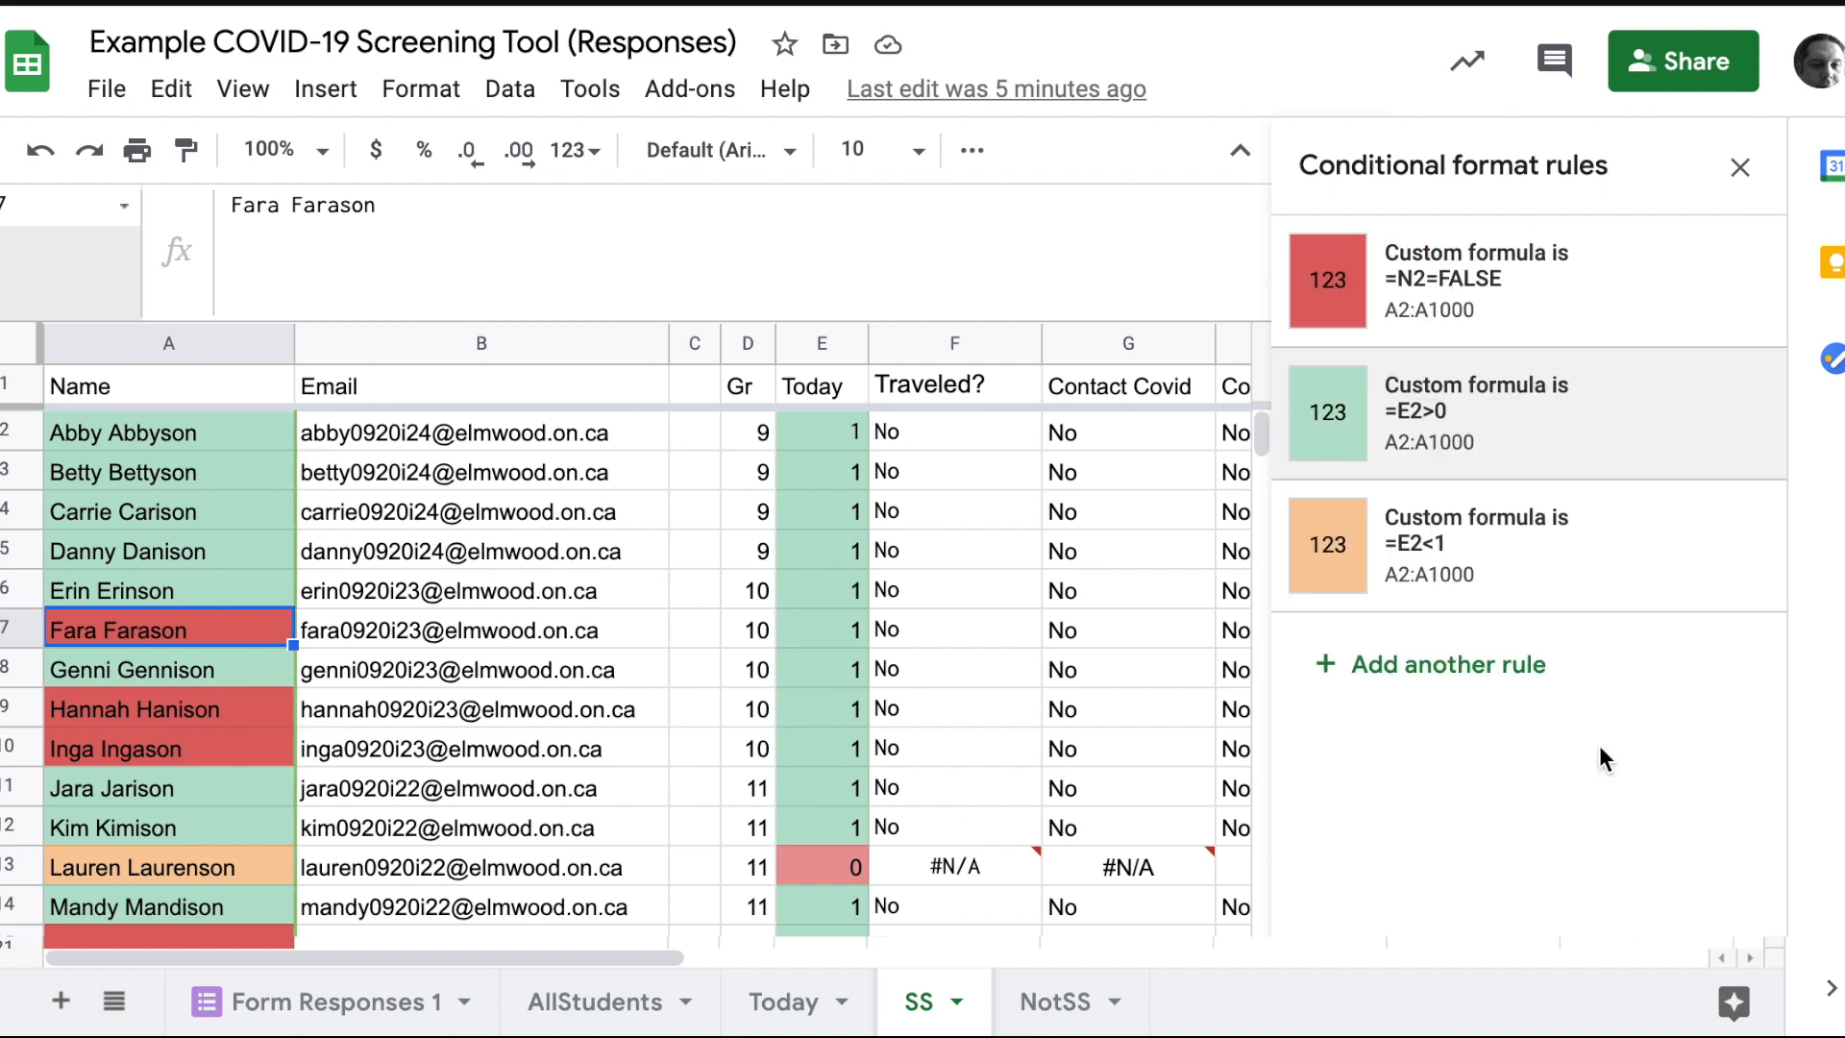
pyautogui.click(1432, 260)
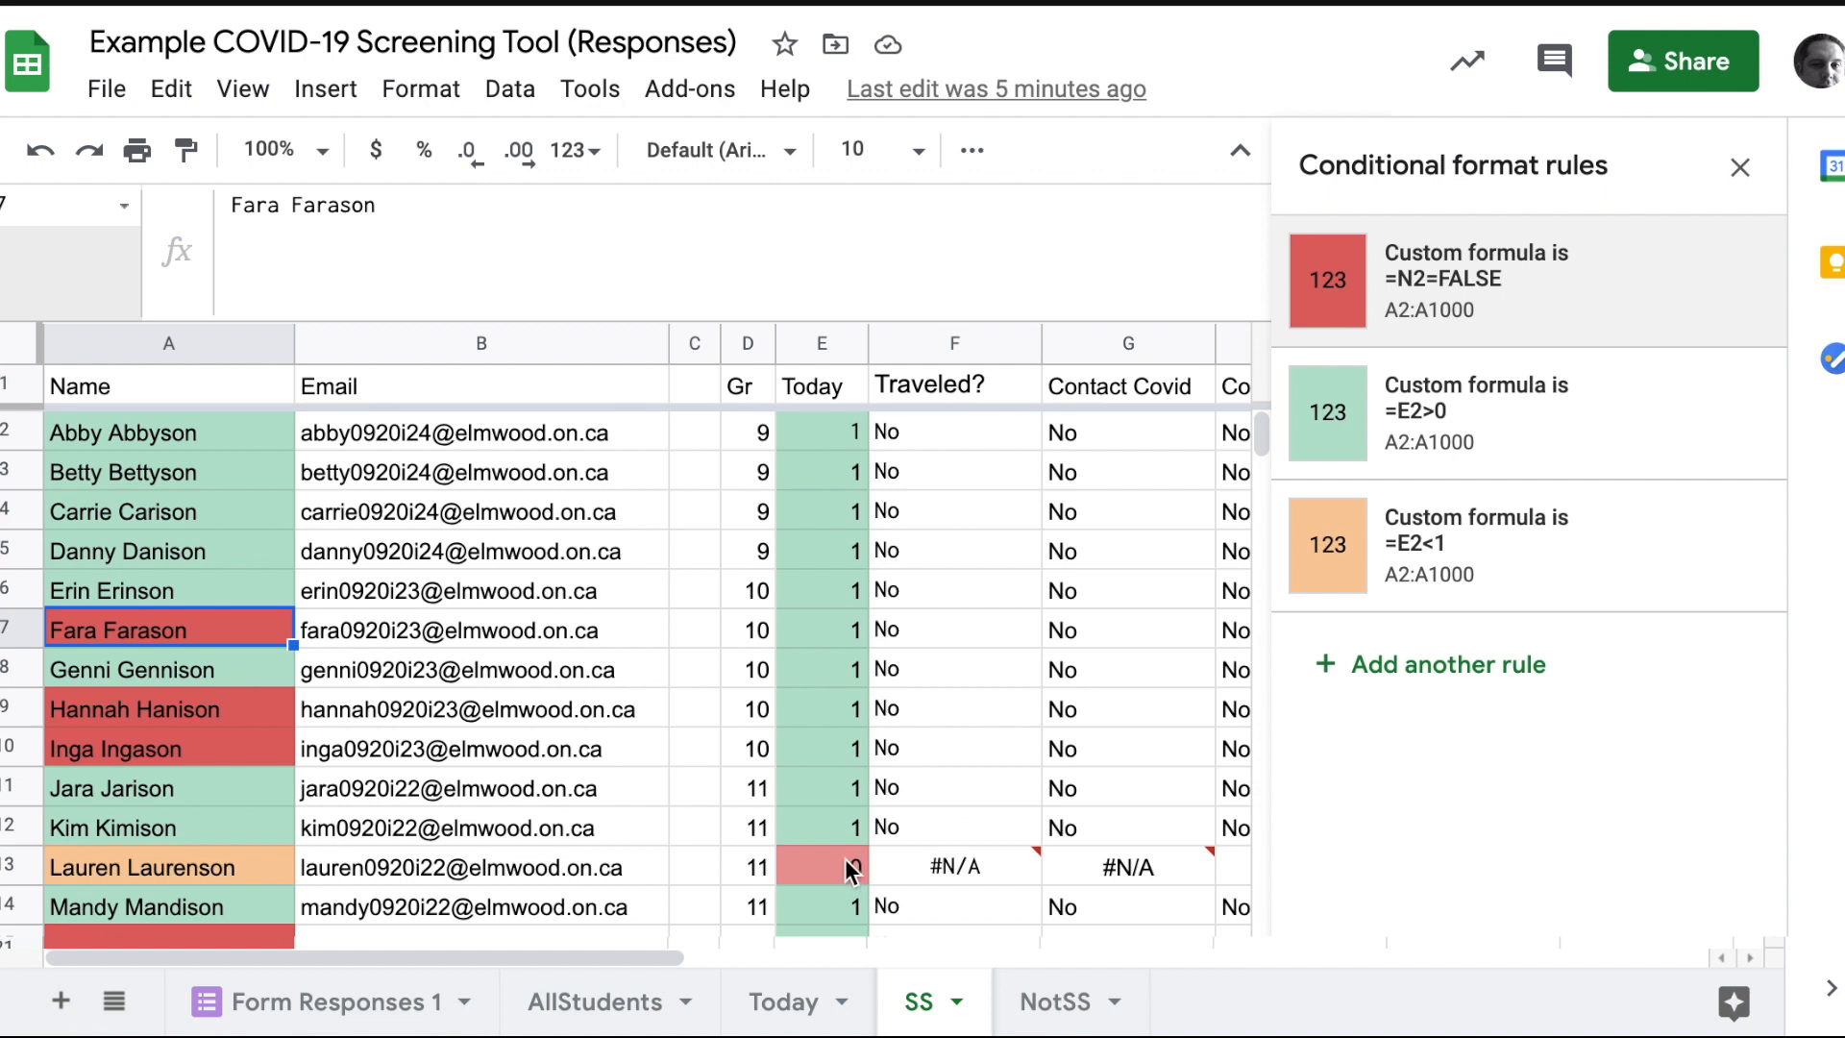
# Step: Examine the =E2<1 conditional formatting rule and compare it with the name cells of students whose Today value is 0
pyautogui.click(1551, 520)
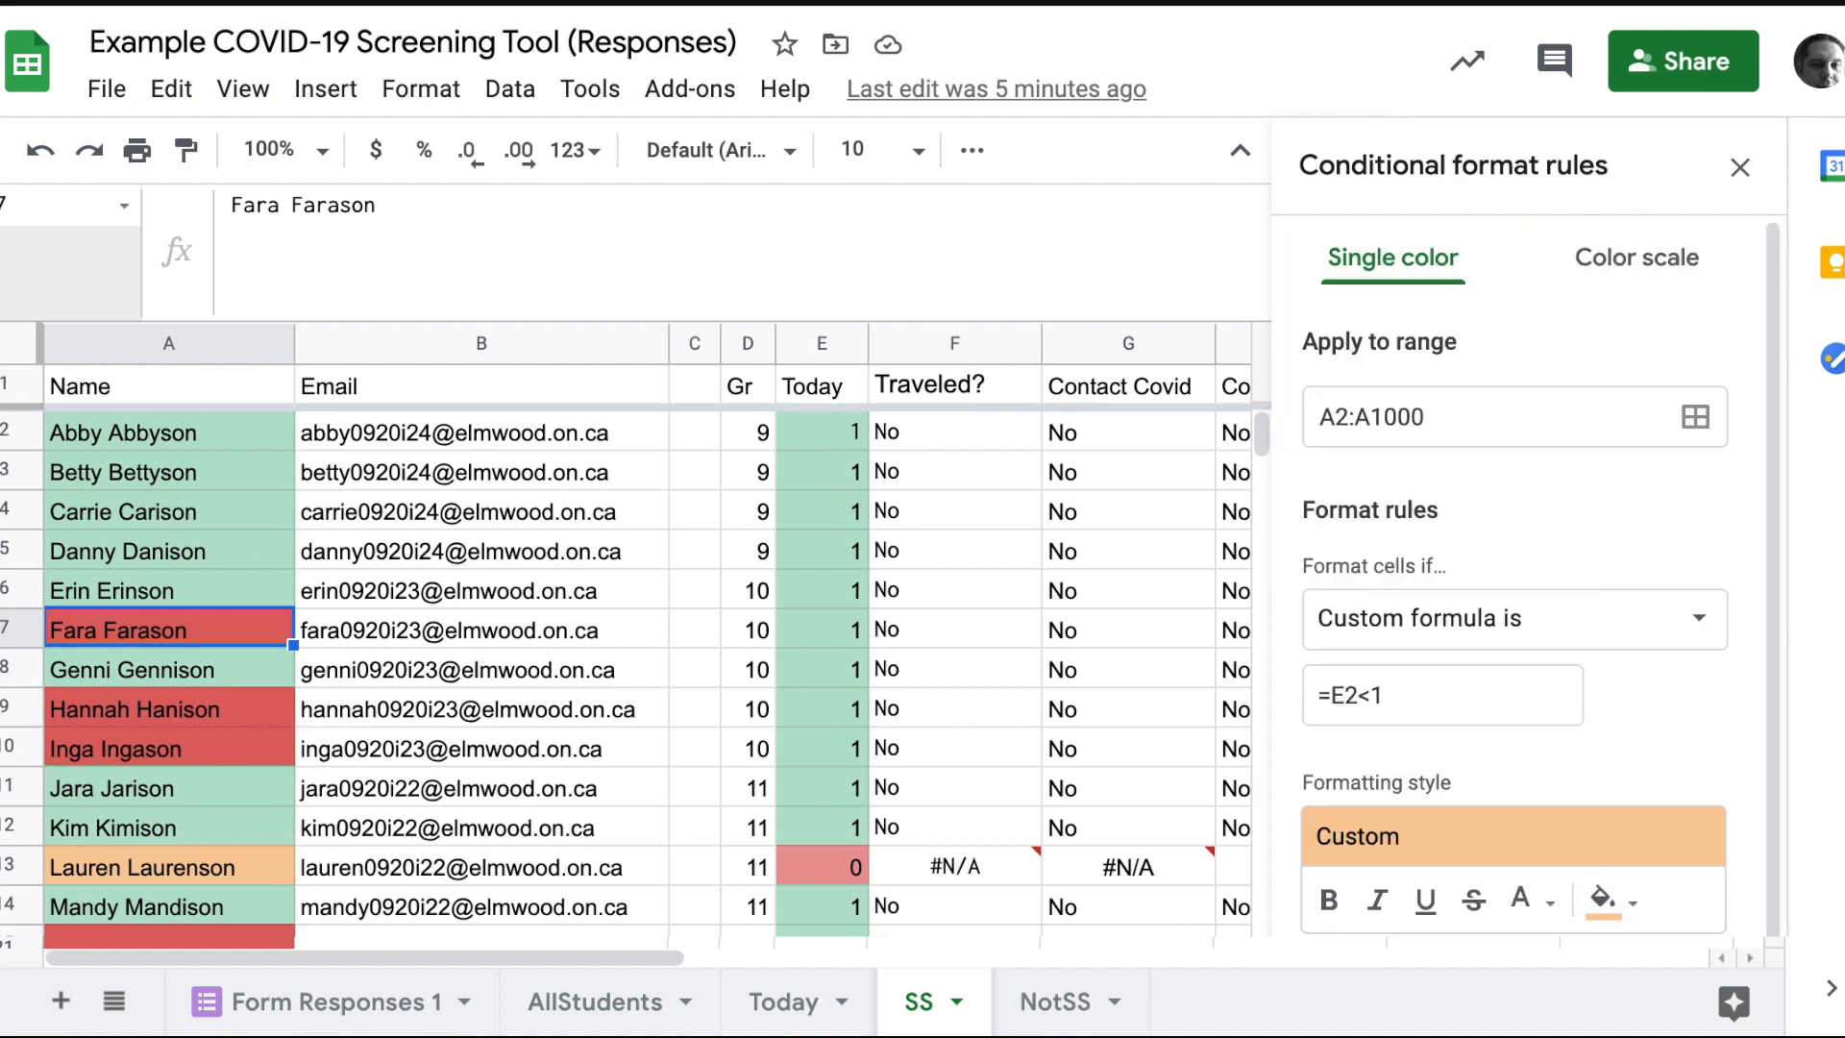
pyautogui.press('Escape')
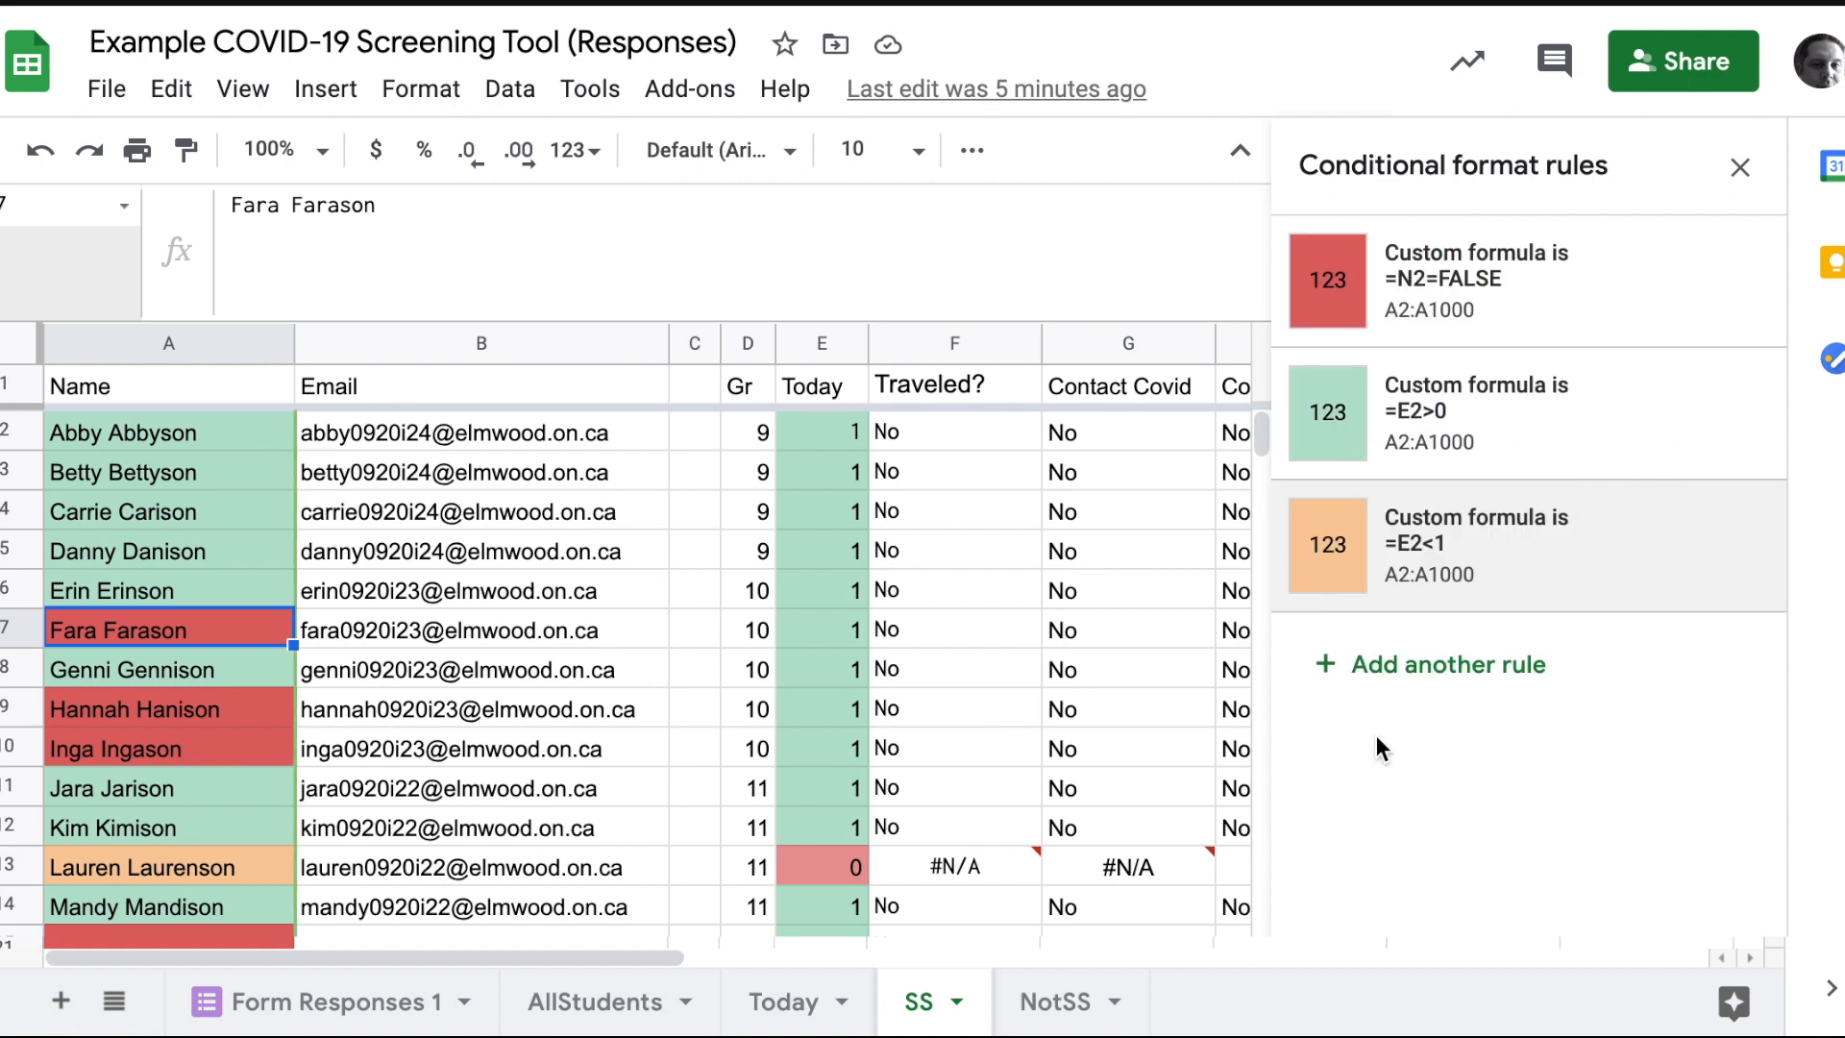
pyautogui.scroll(-3, 990, 805)
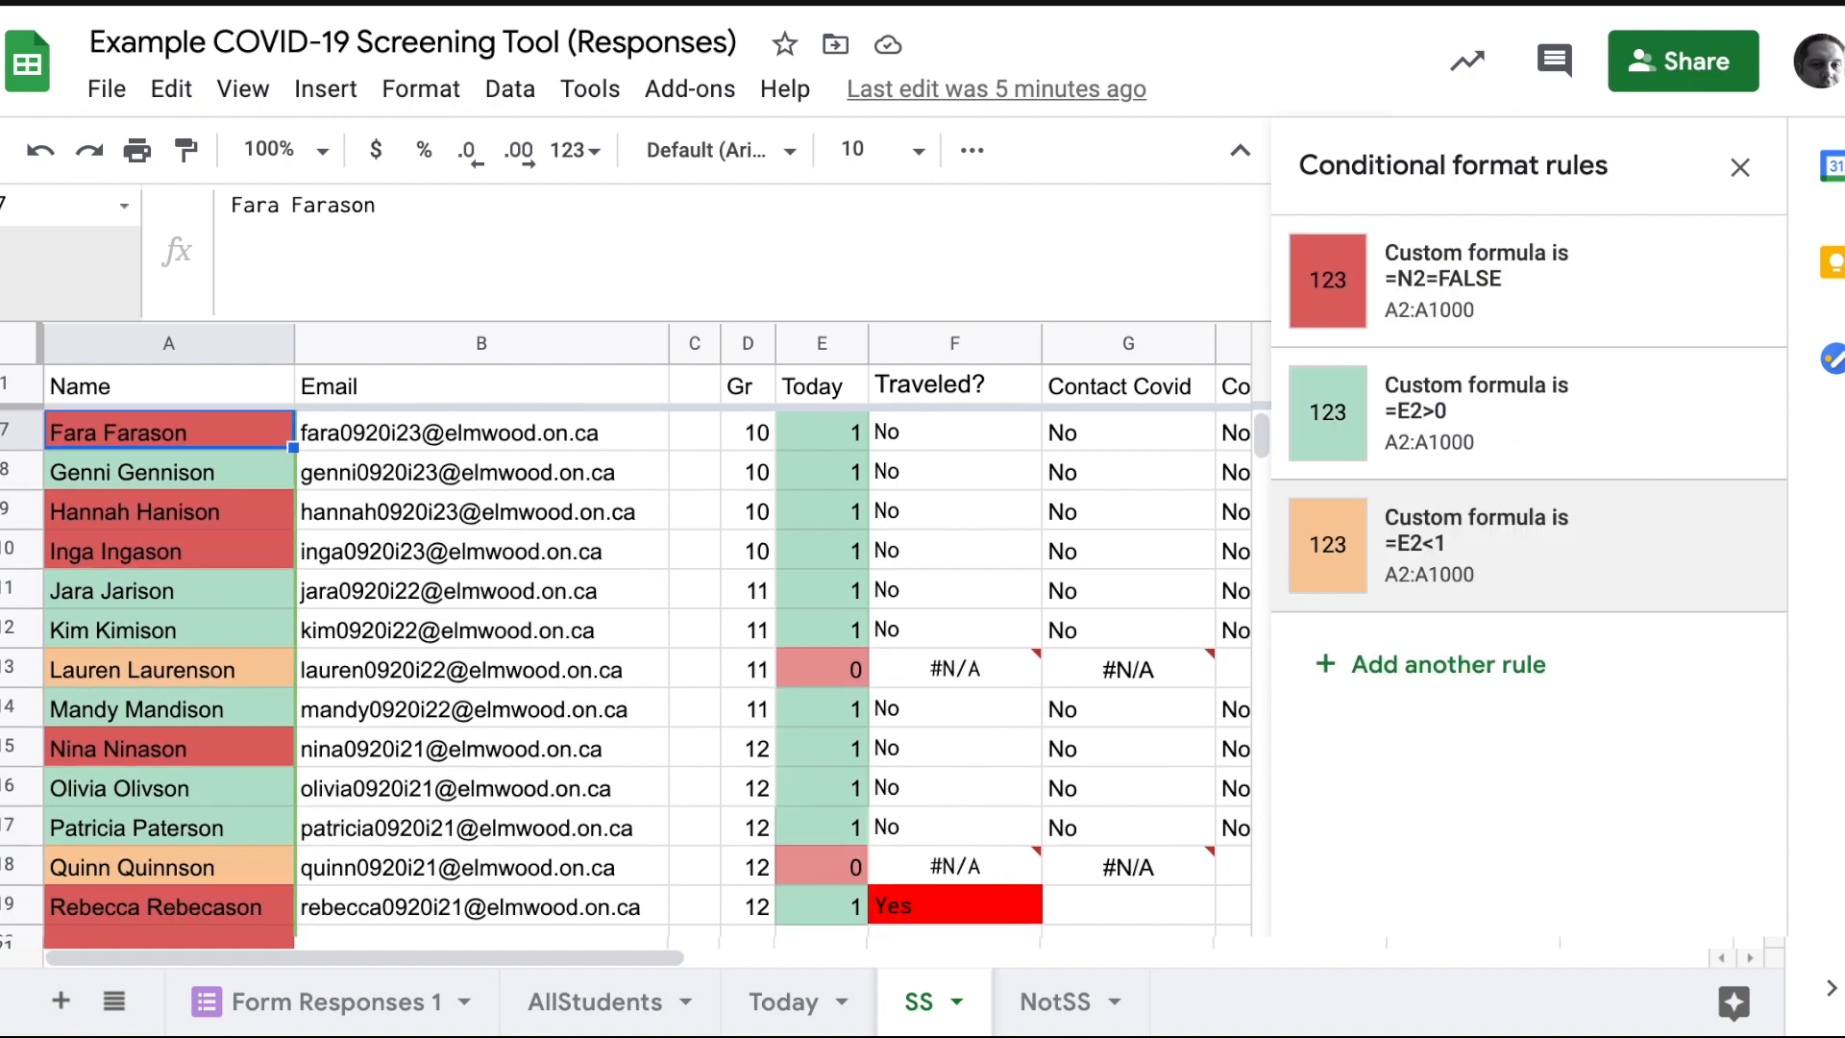
pyautogui.moveTo(874, 668)
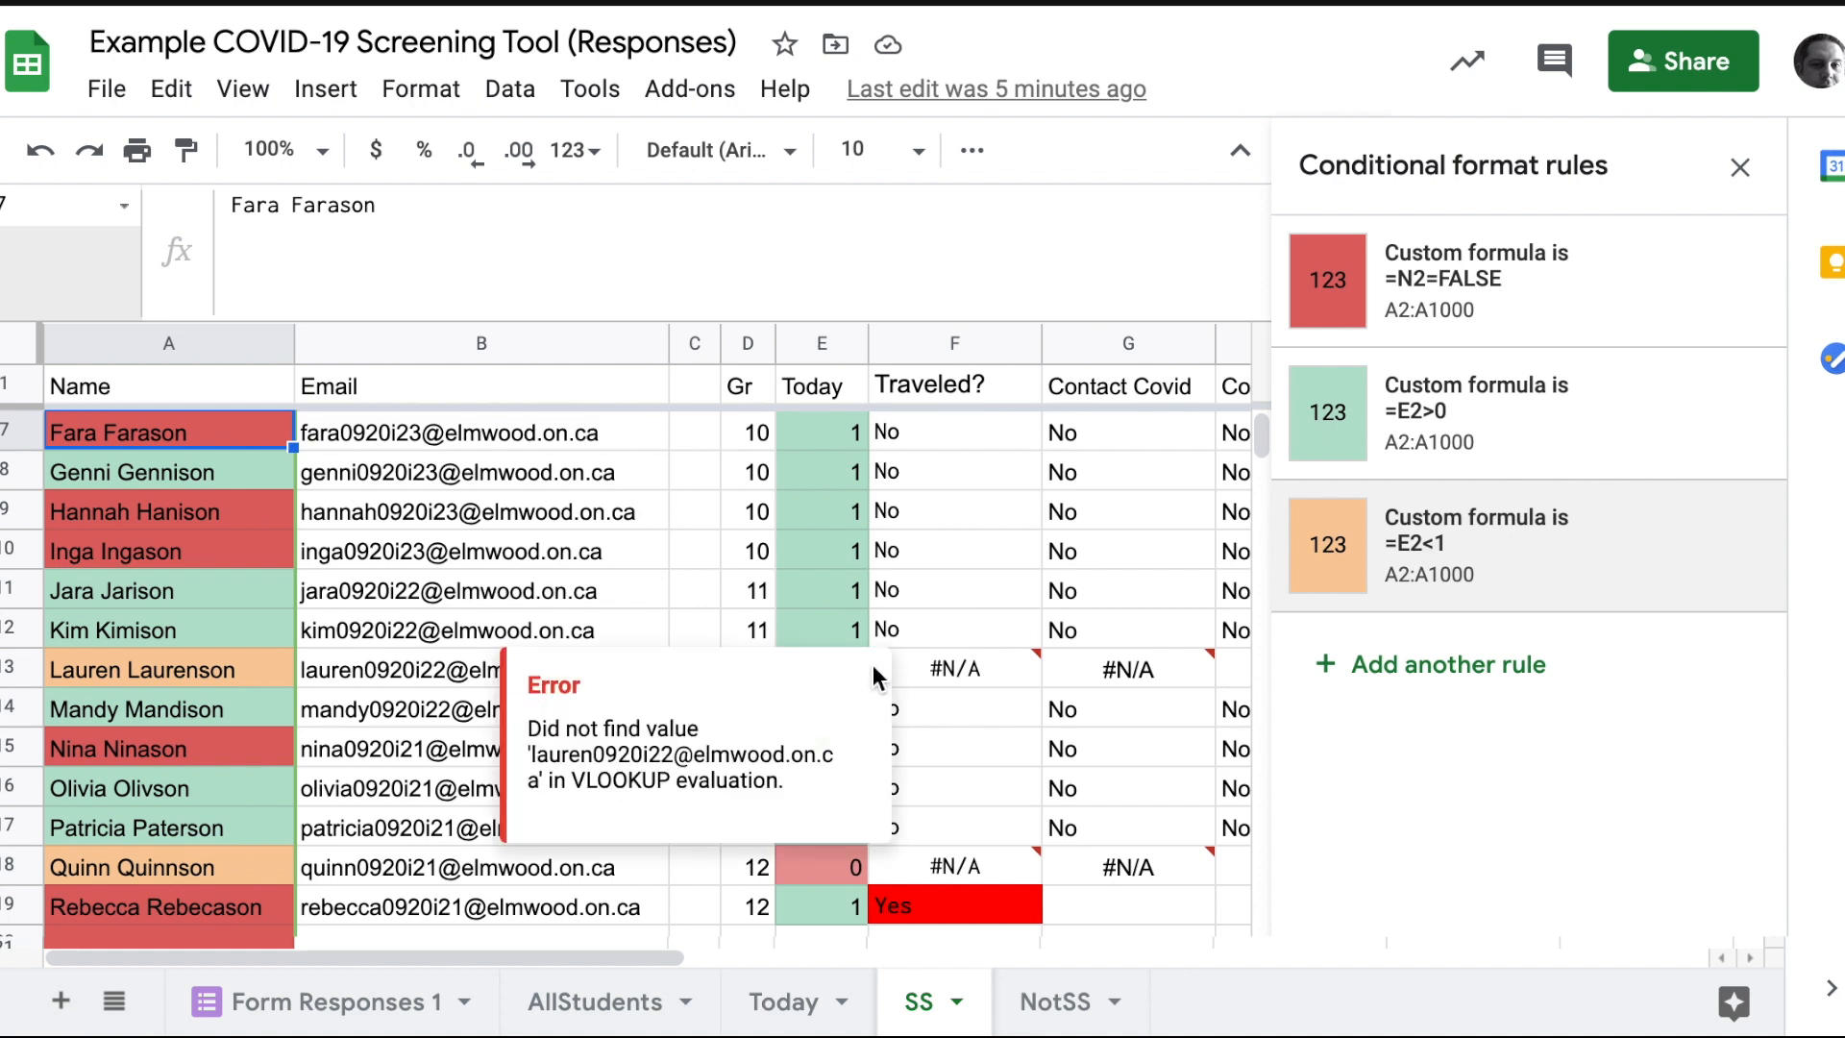
pyautogui.scroll(3, 999, 630)
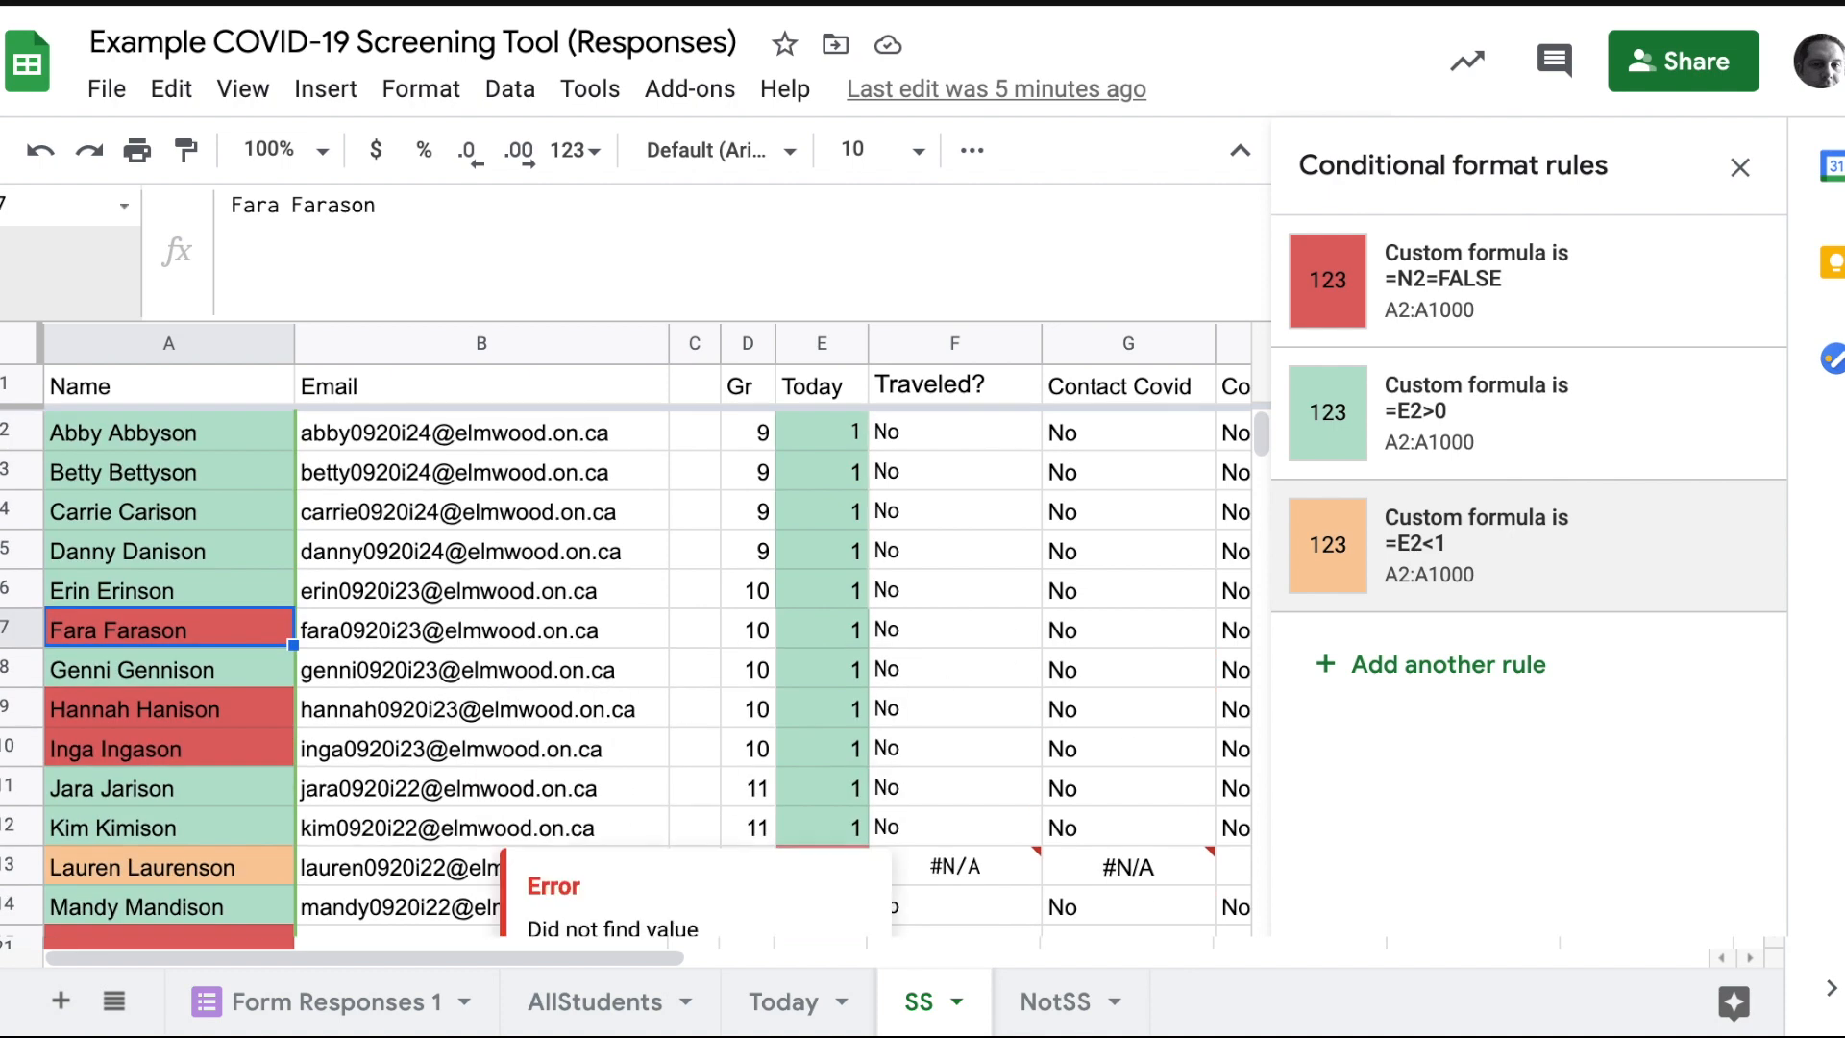
# Step: Show the NotSS sheet and look through the students listed as not having submitted today
pyautogui.click(1055, 1002)
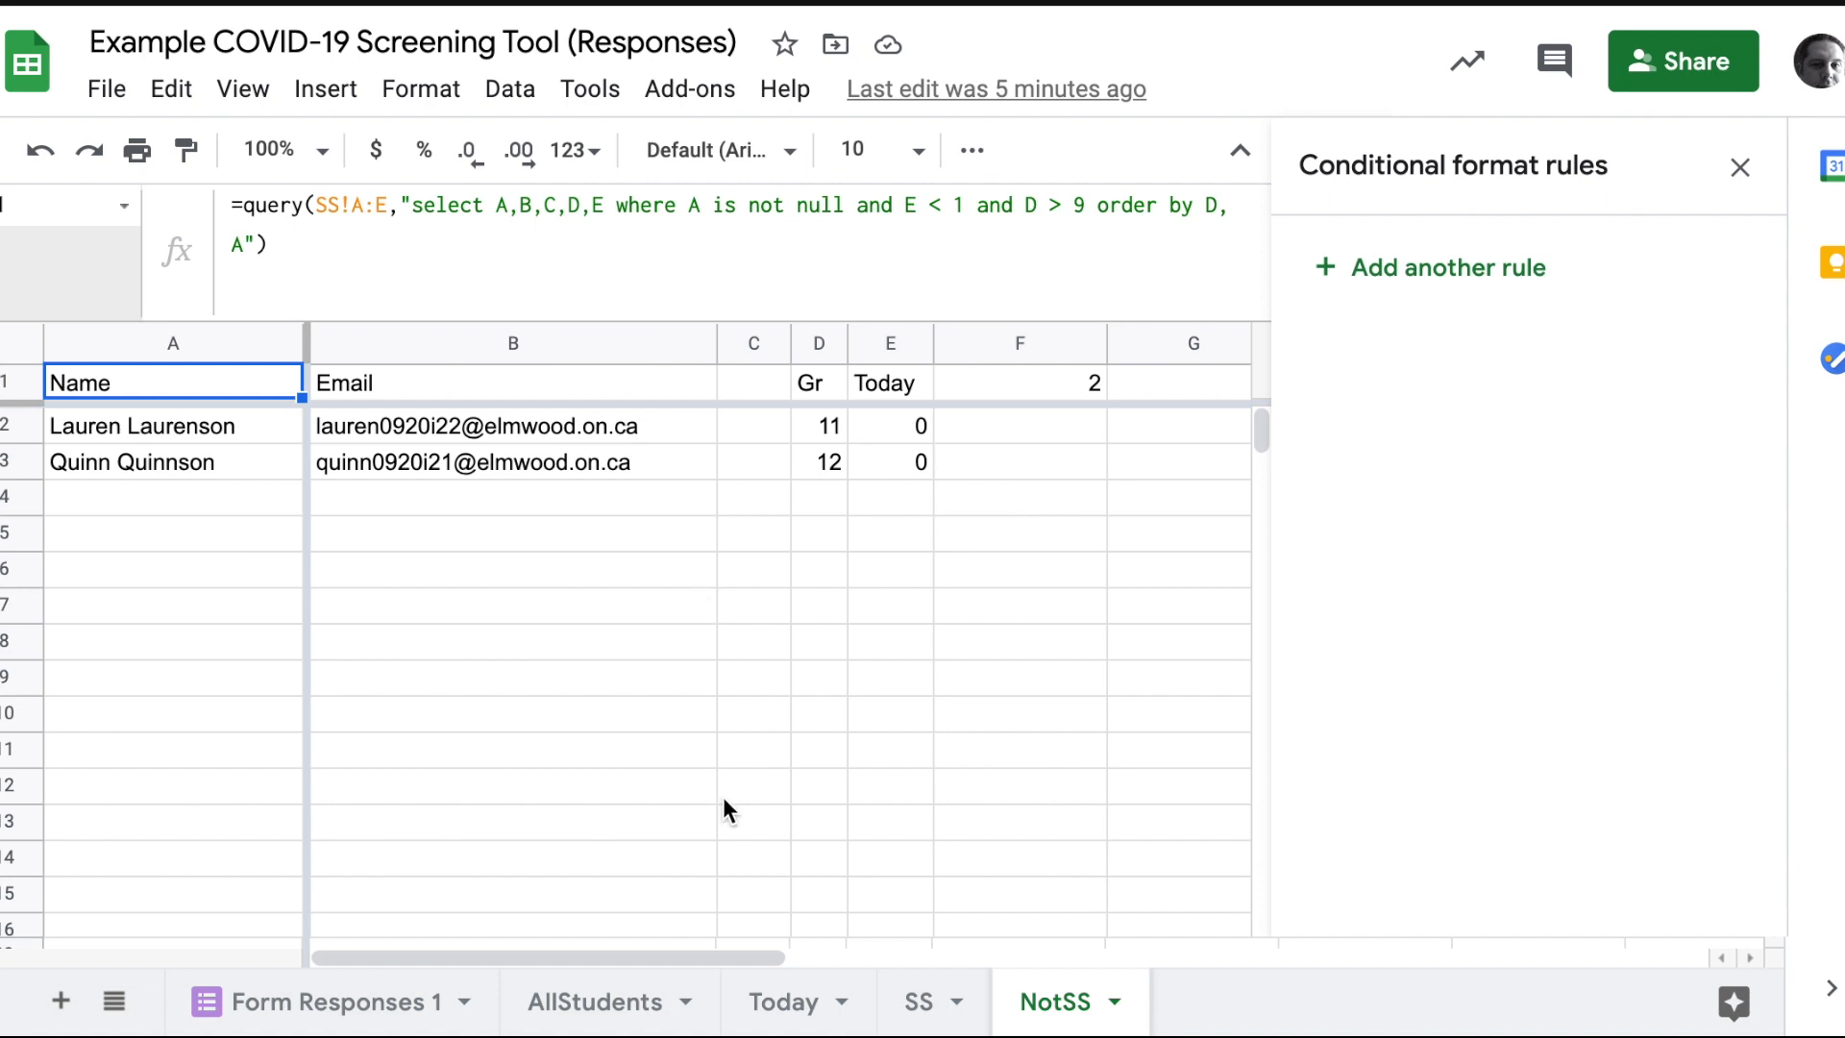
pyautogui.click(240, 427)
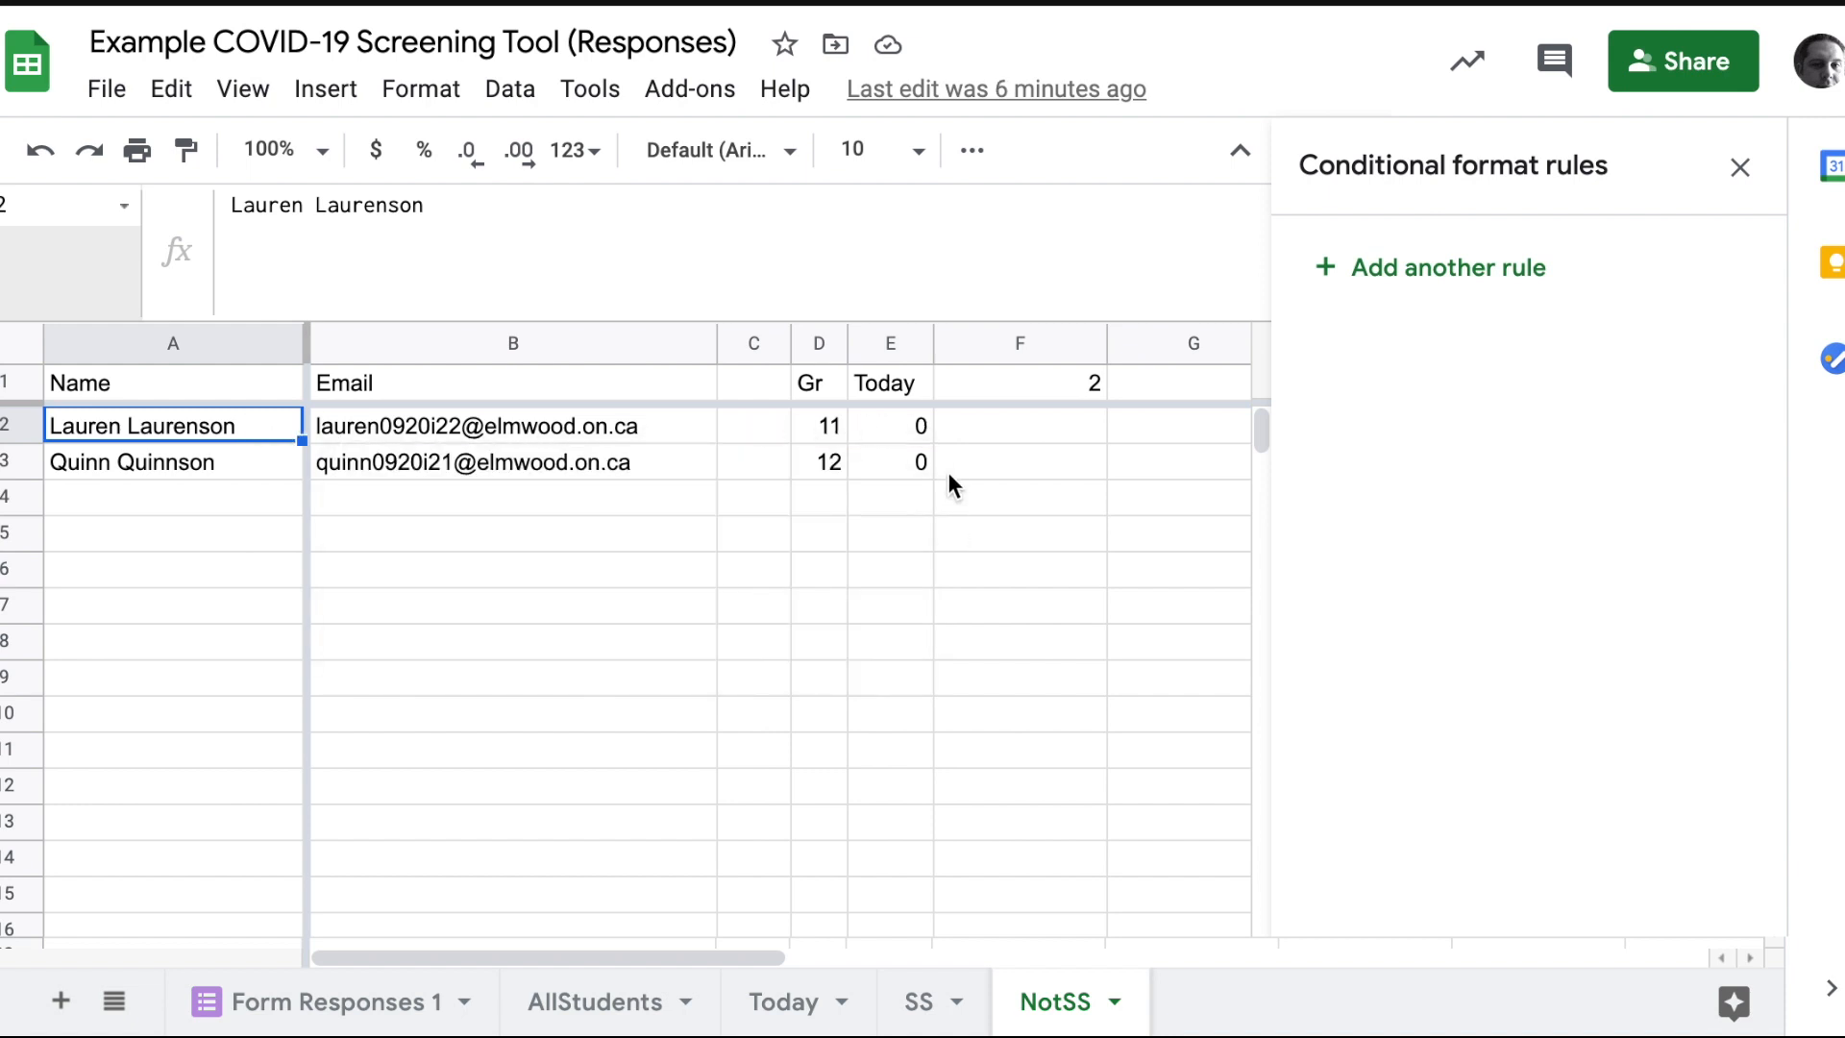
pyautogui.click(179, 469)
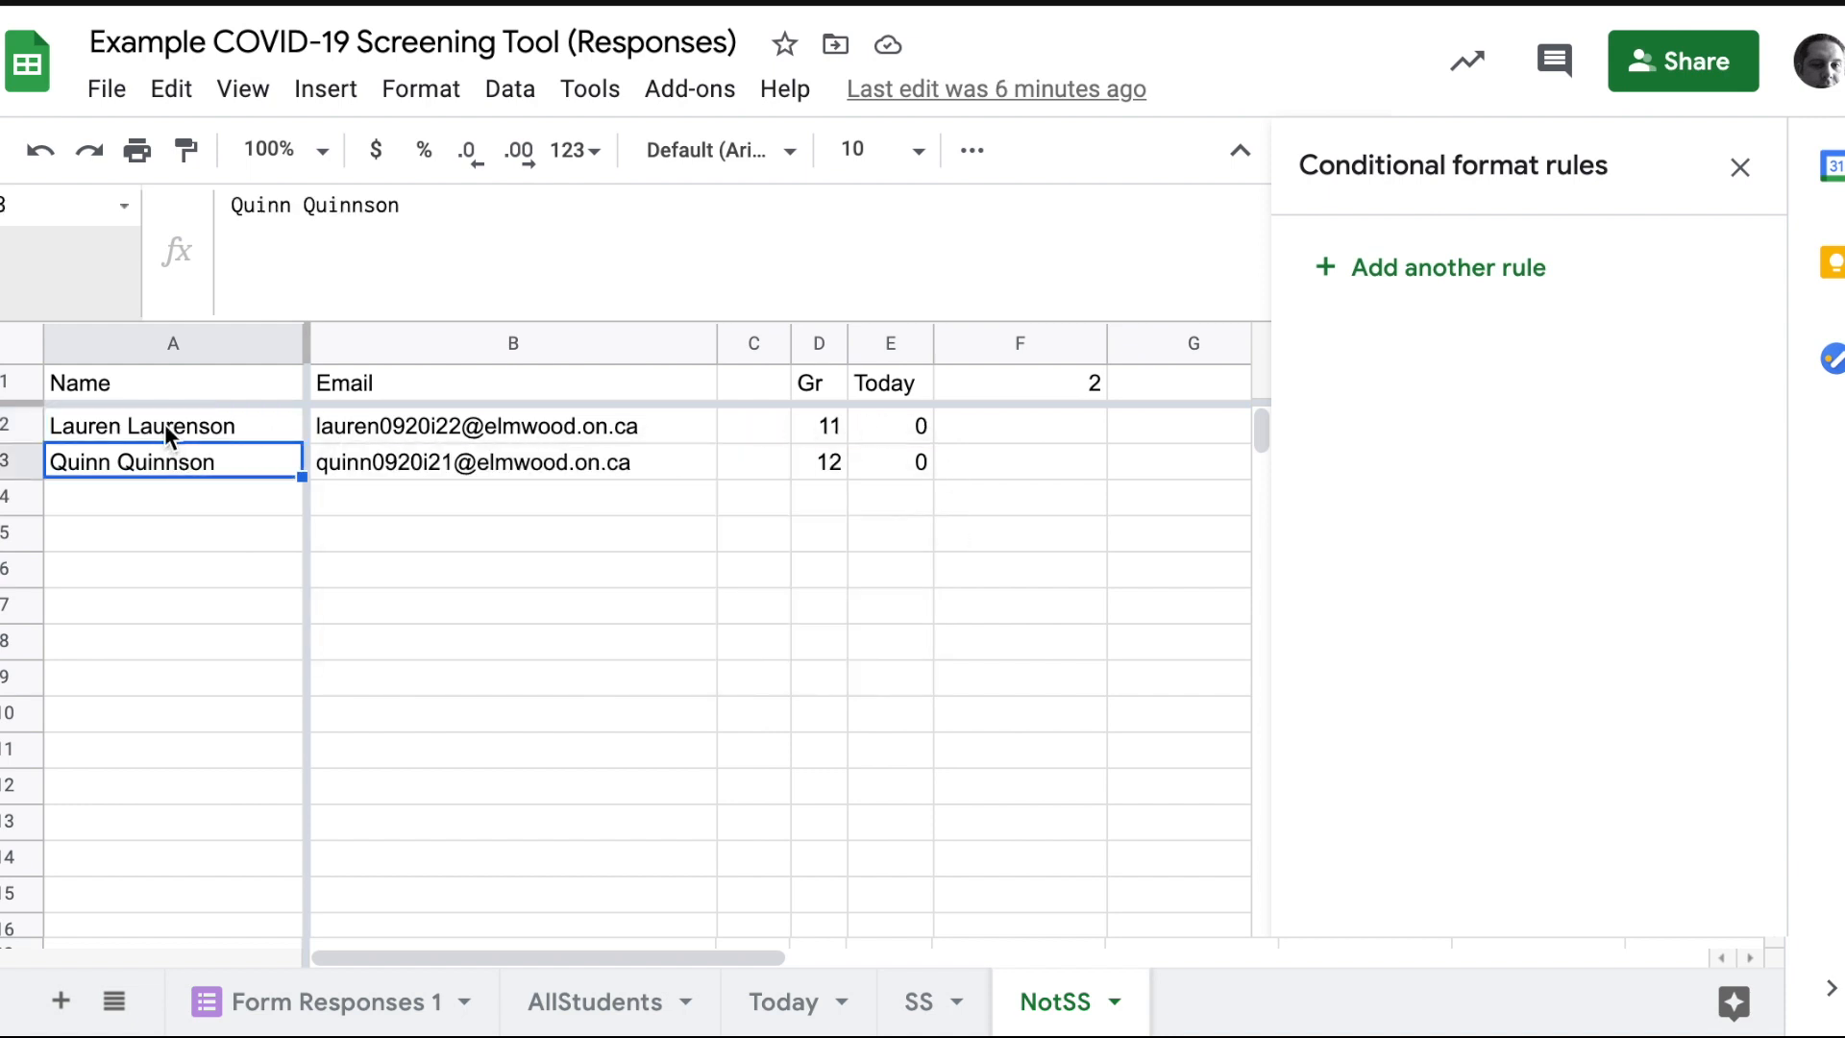
pyautogui.click(164, 431)
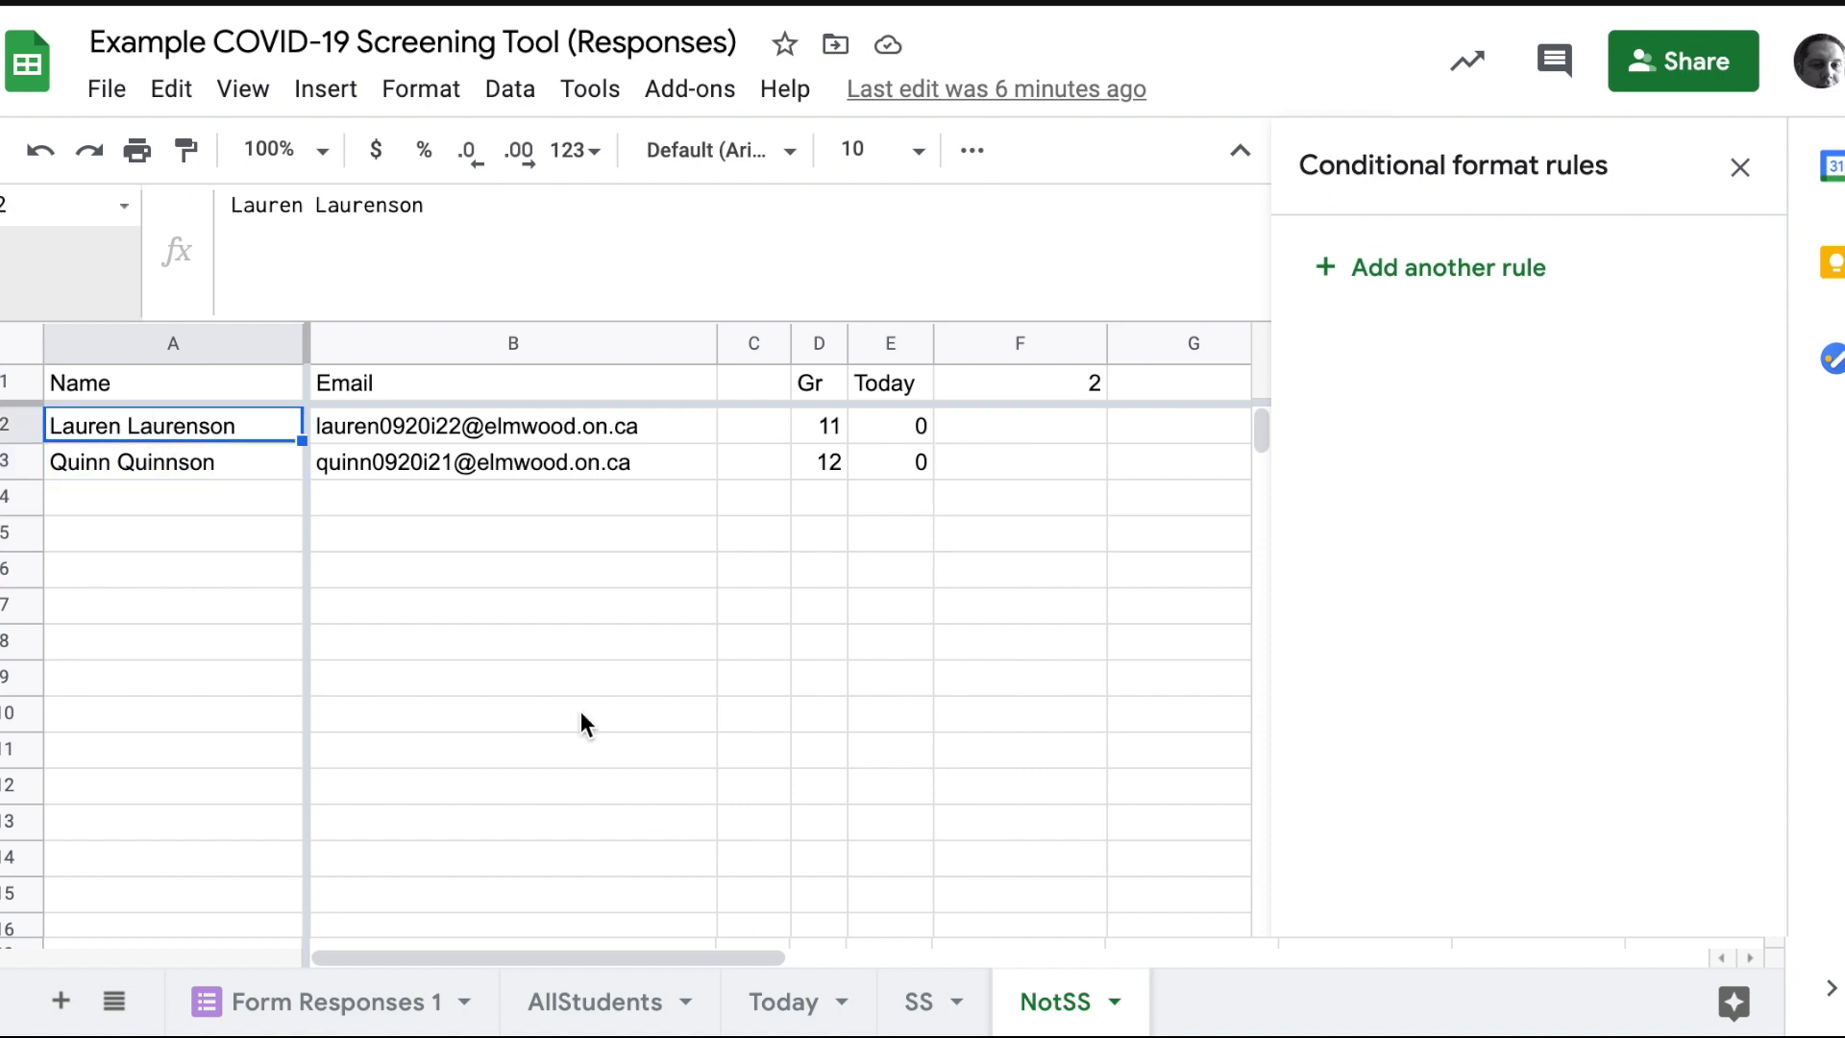
# Step: Examine the QUERY formula in A1 of the NotSS sheet: its E < 1 and D > 9 conditions and its order by D, A clause
pyautogui.click(229, 390)
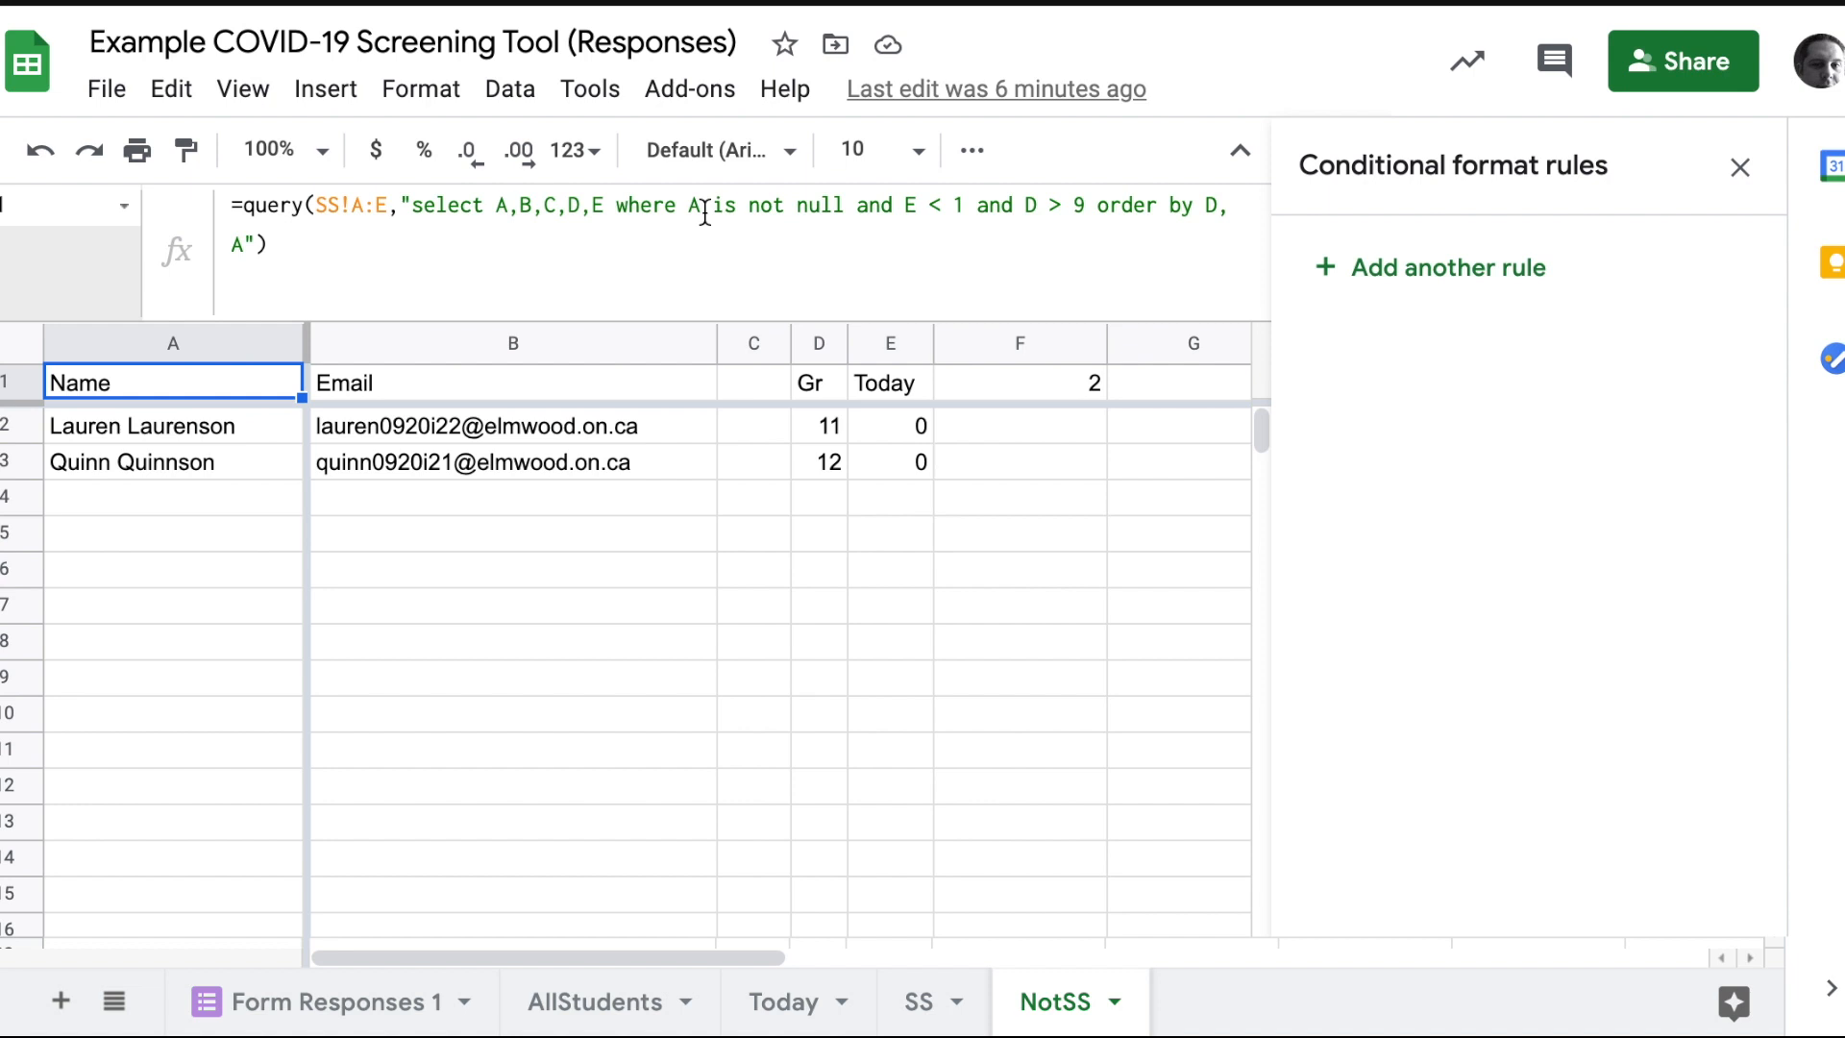
pyautogui.click(908, 205)
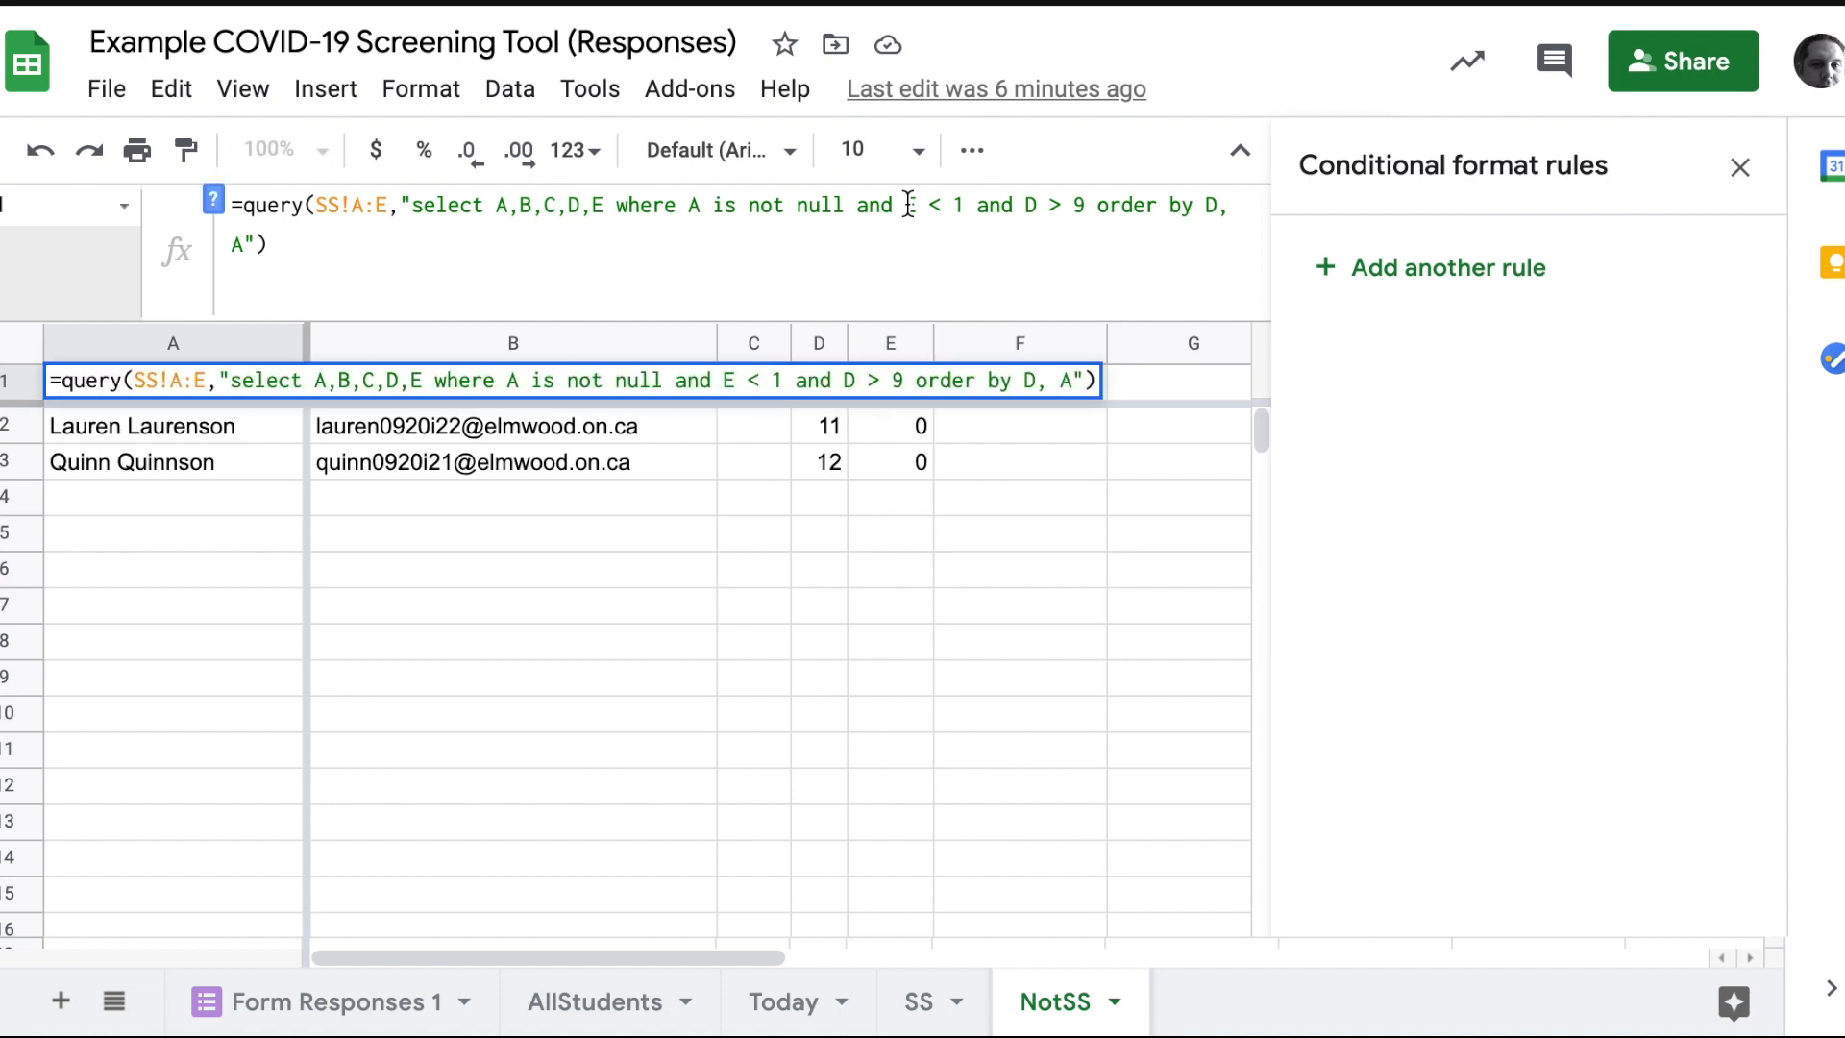
pyautogui.doubleClick(908, 205)
pyautogui.click(956, 207)
pyautogui.doubleClick(956, 207)
pyautogui.click(958, 206)
pyautogui.moveTo(1097, 205); pyautogui.dragTo(1021, 197)
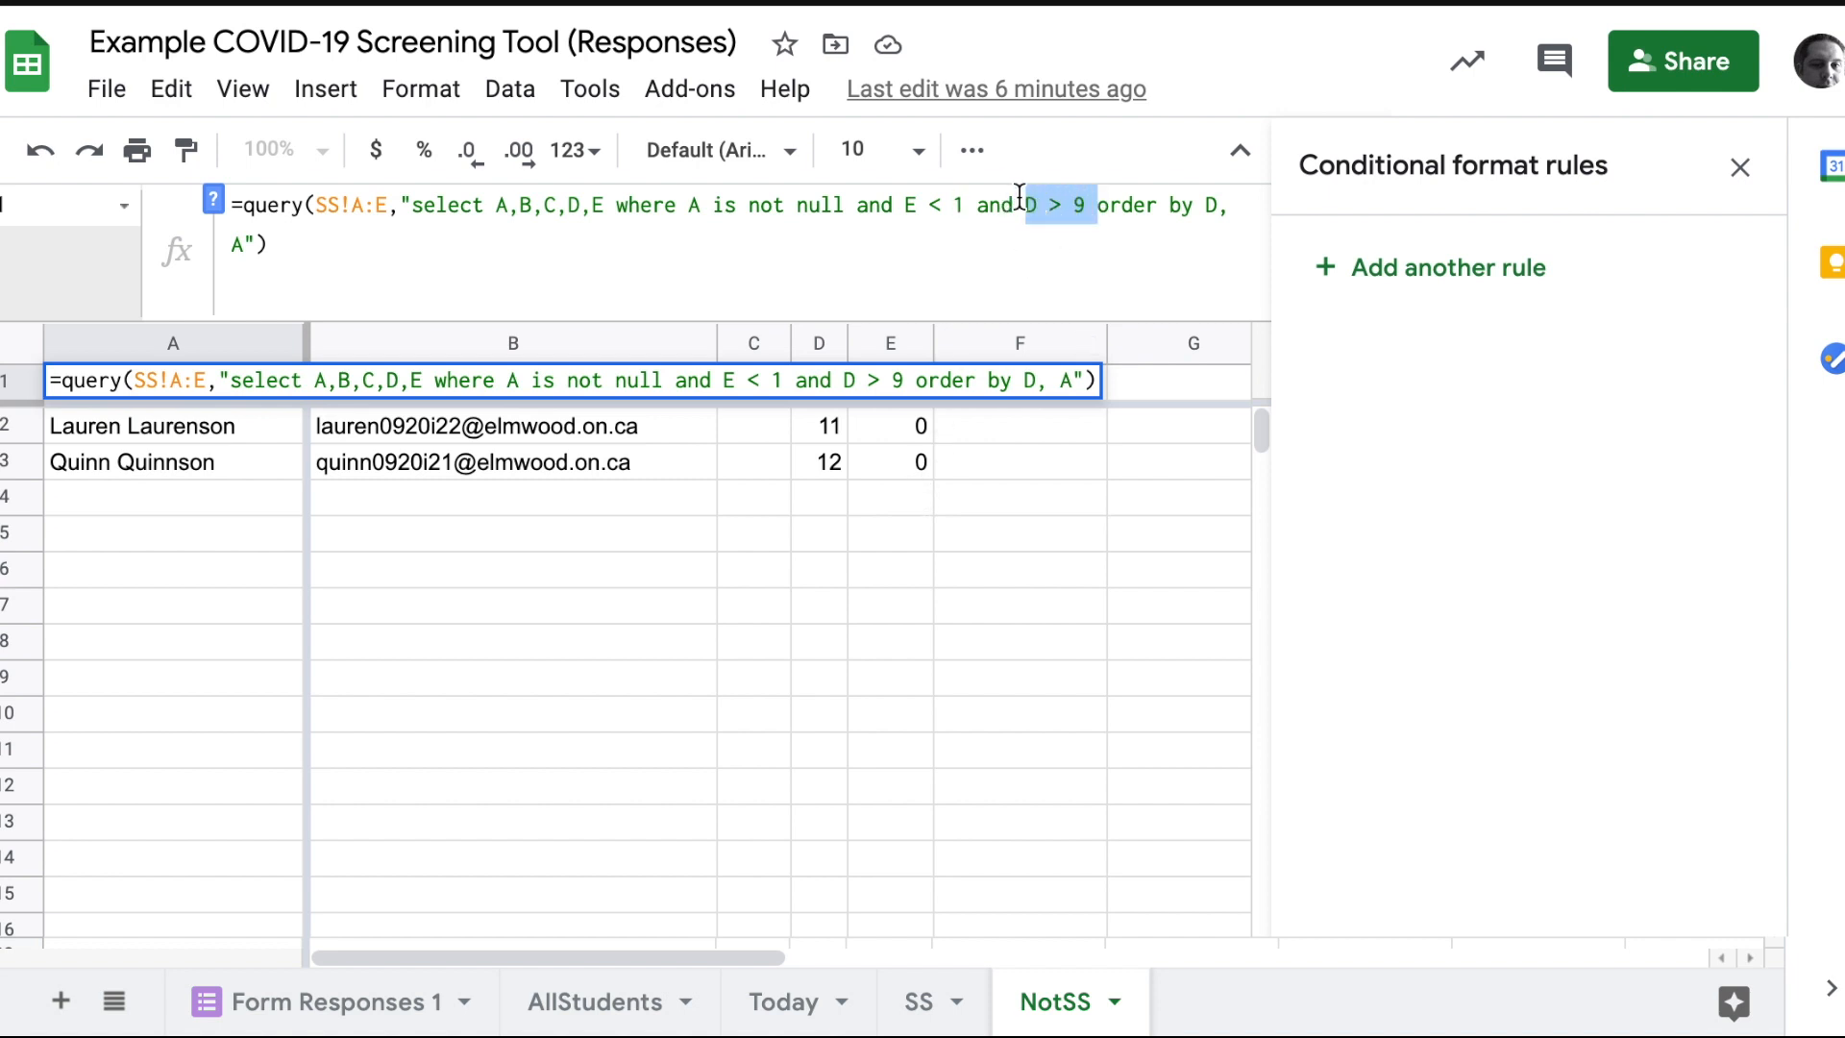
pyautogui.doubleClick(1178, 205)
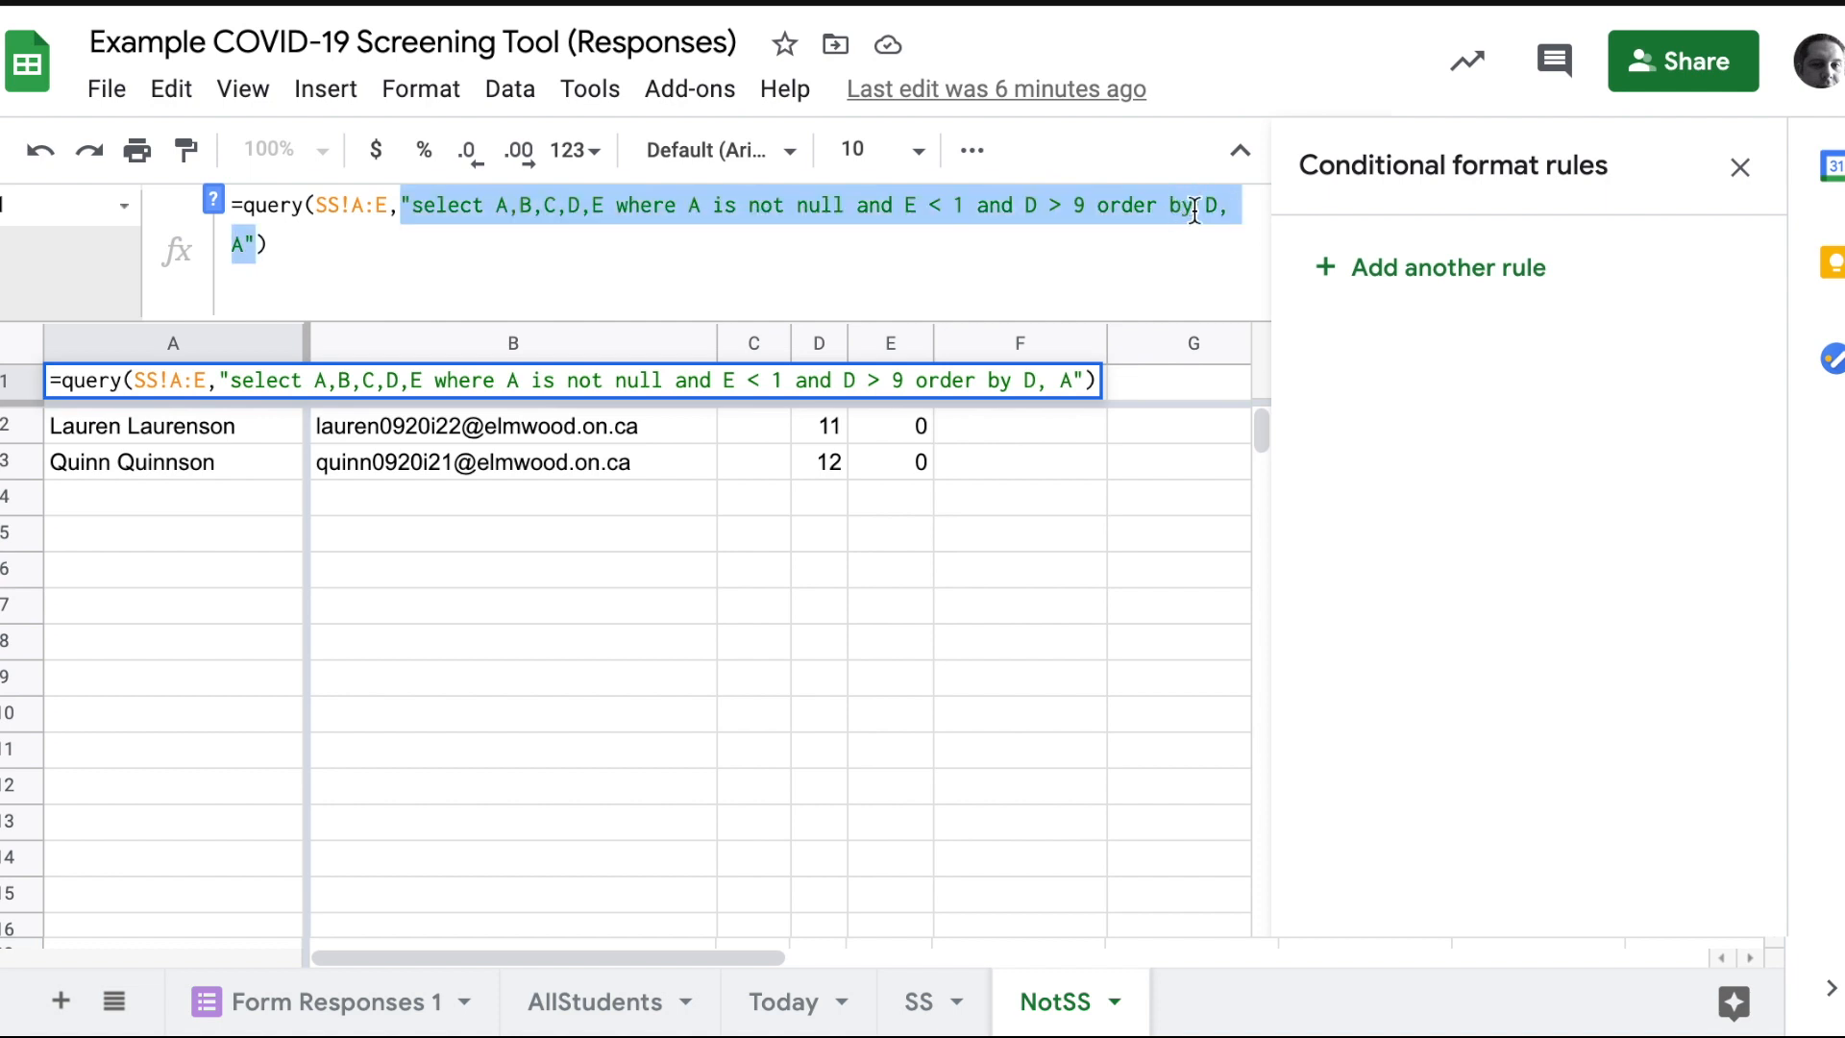
pyautogui.click(1213, 205)
pyautogui.doubleClick(1220, 204)
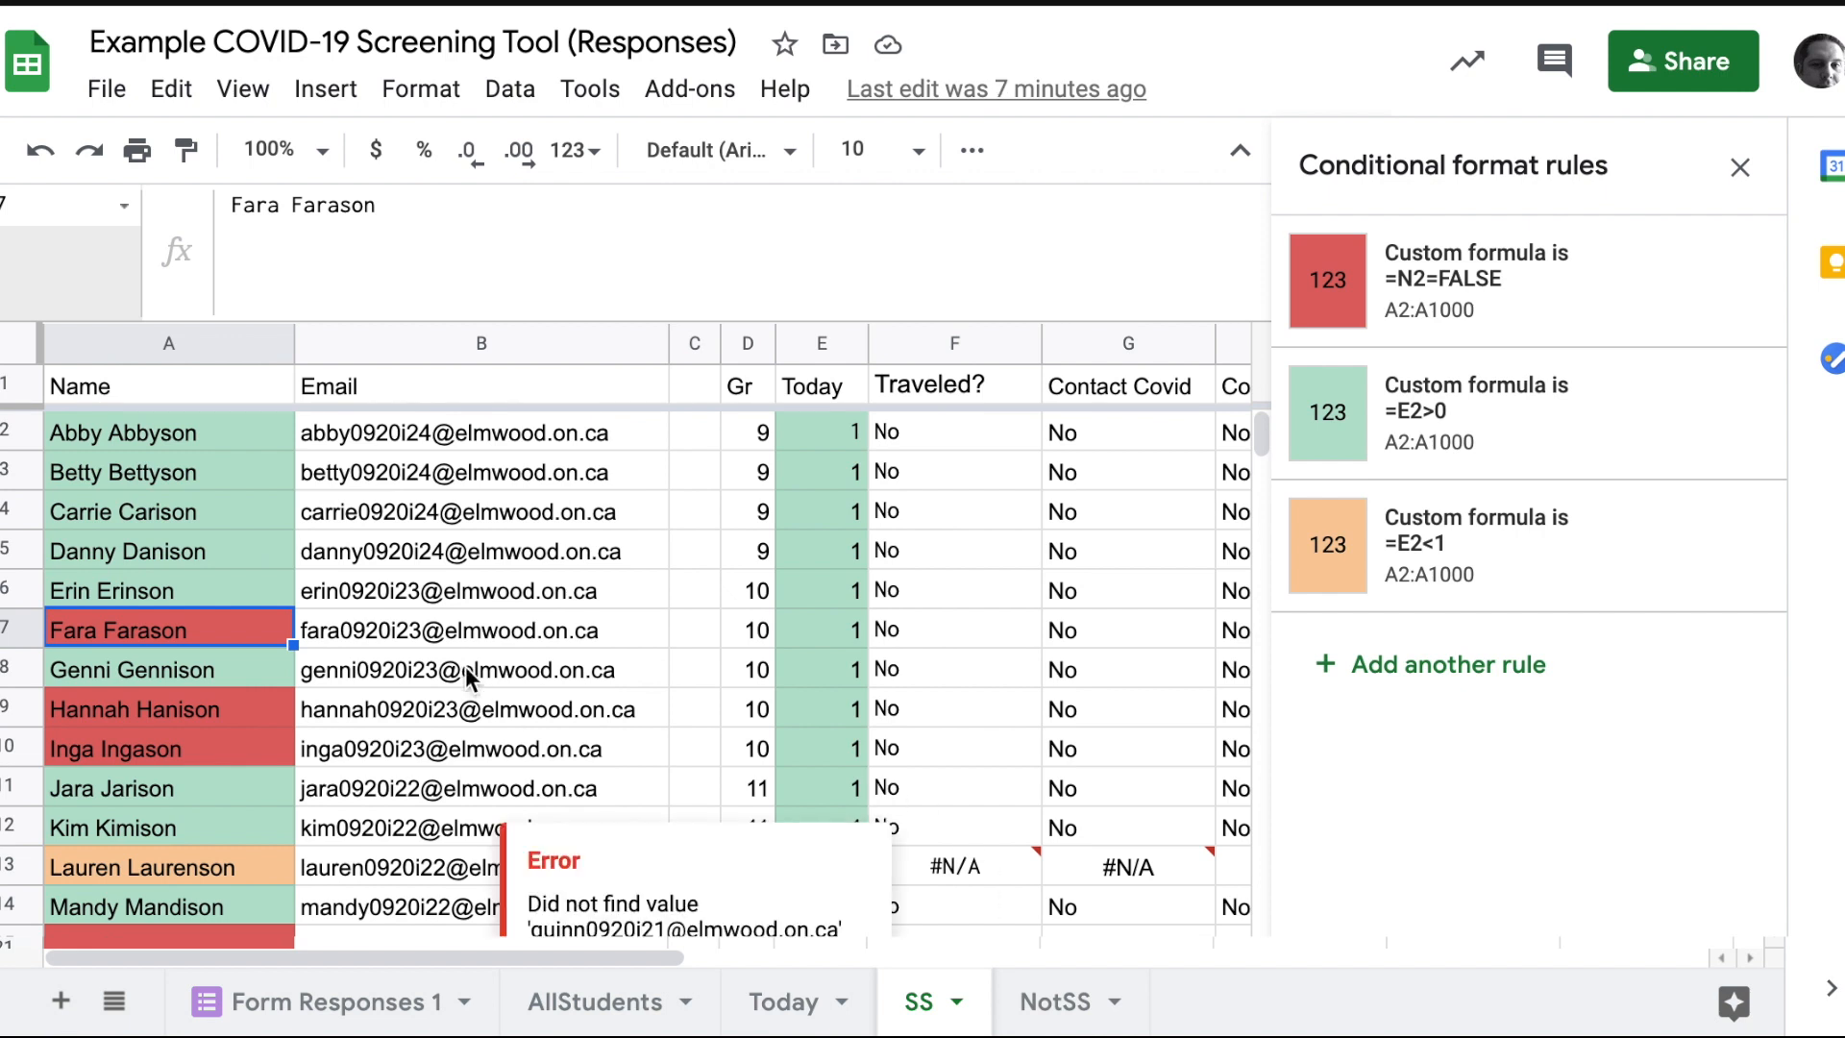
# Step: Locate the student without a submission today in row 13 of the SS sheet, glance at the screening form, and select that row
pyautogui.click(205, 875)
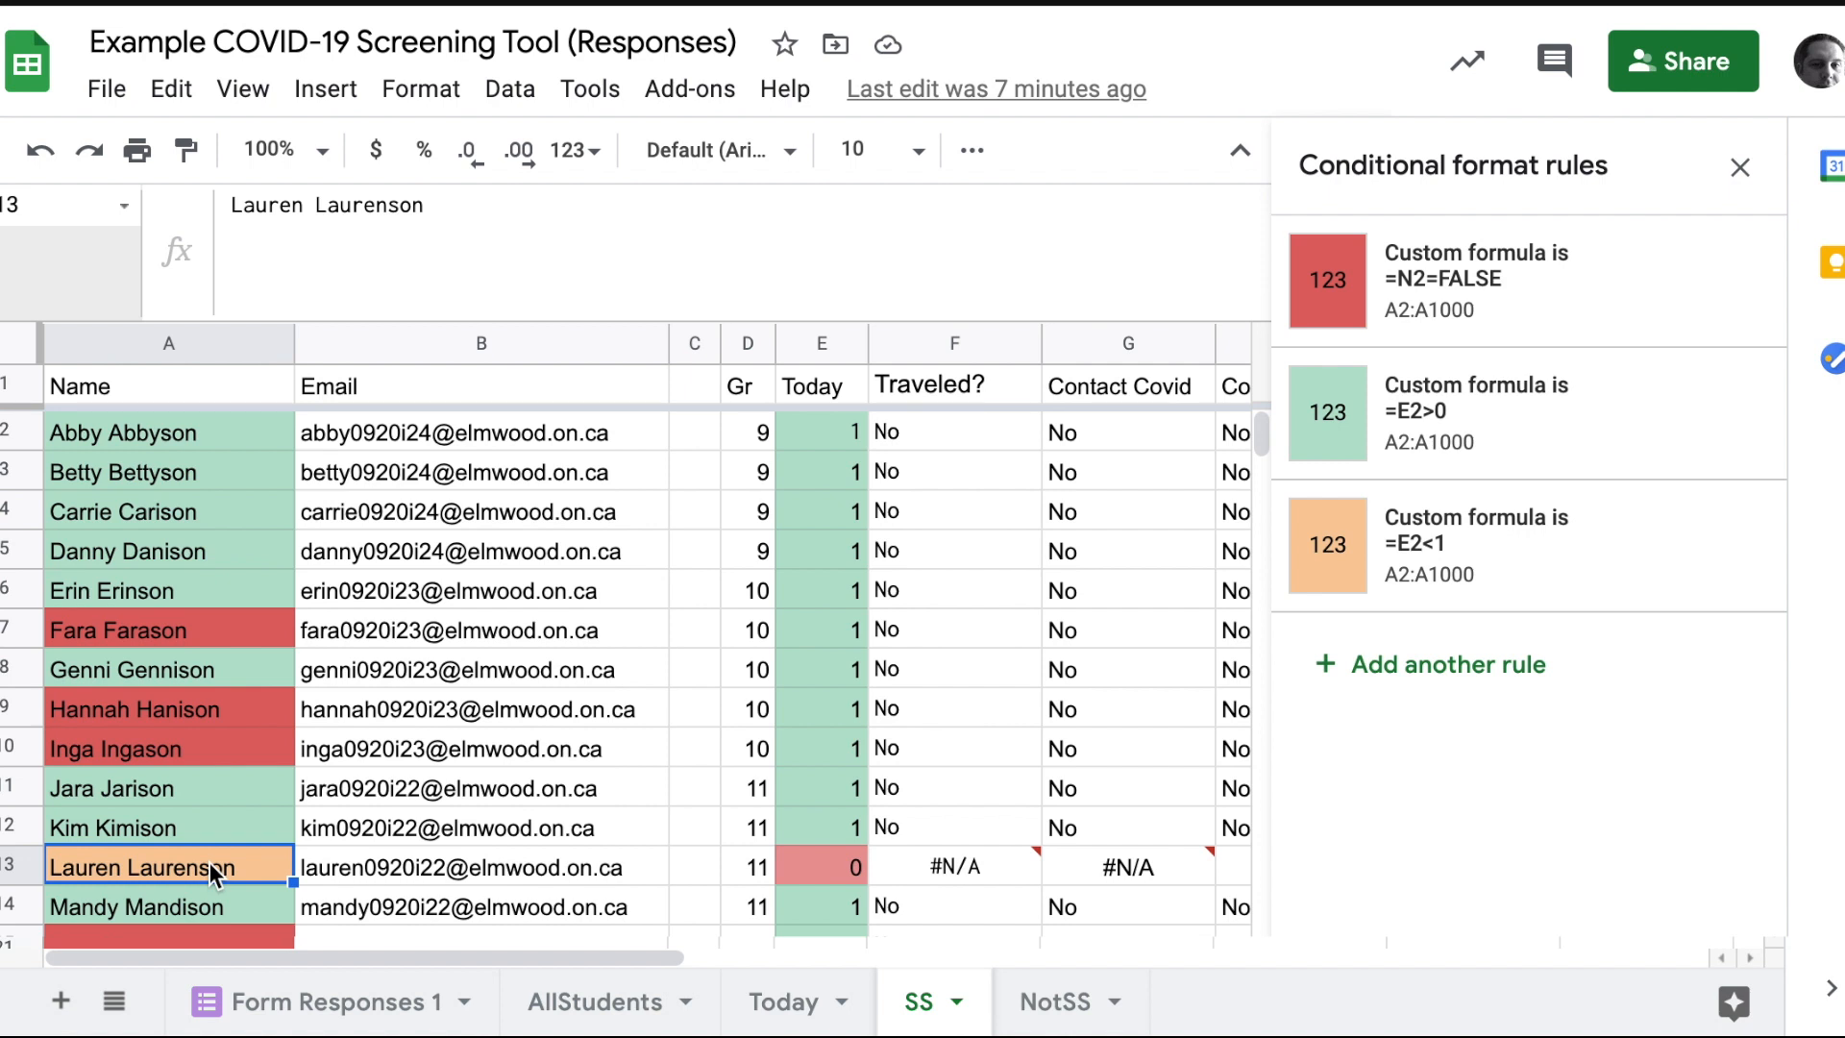
pyautogui.scroll(-1, 209, 862)
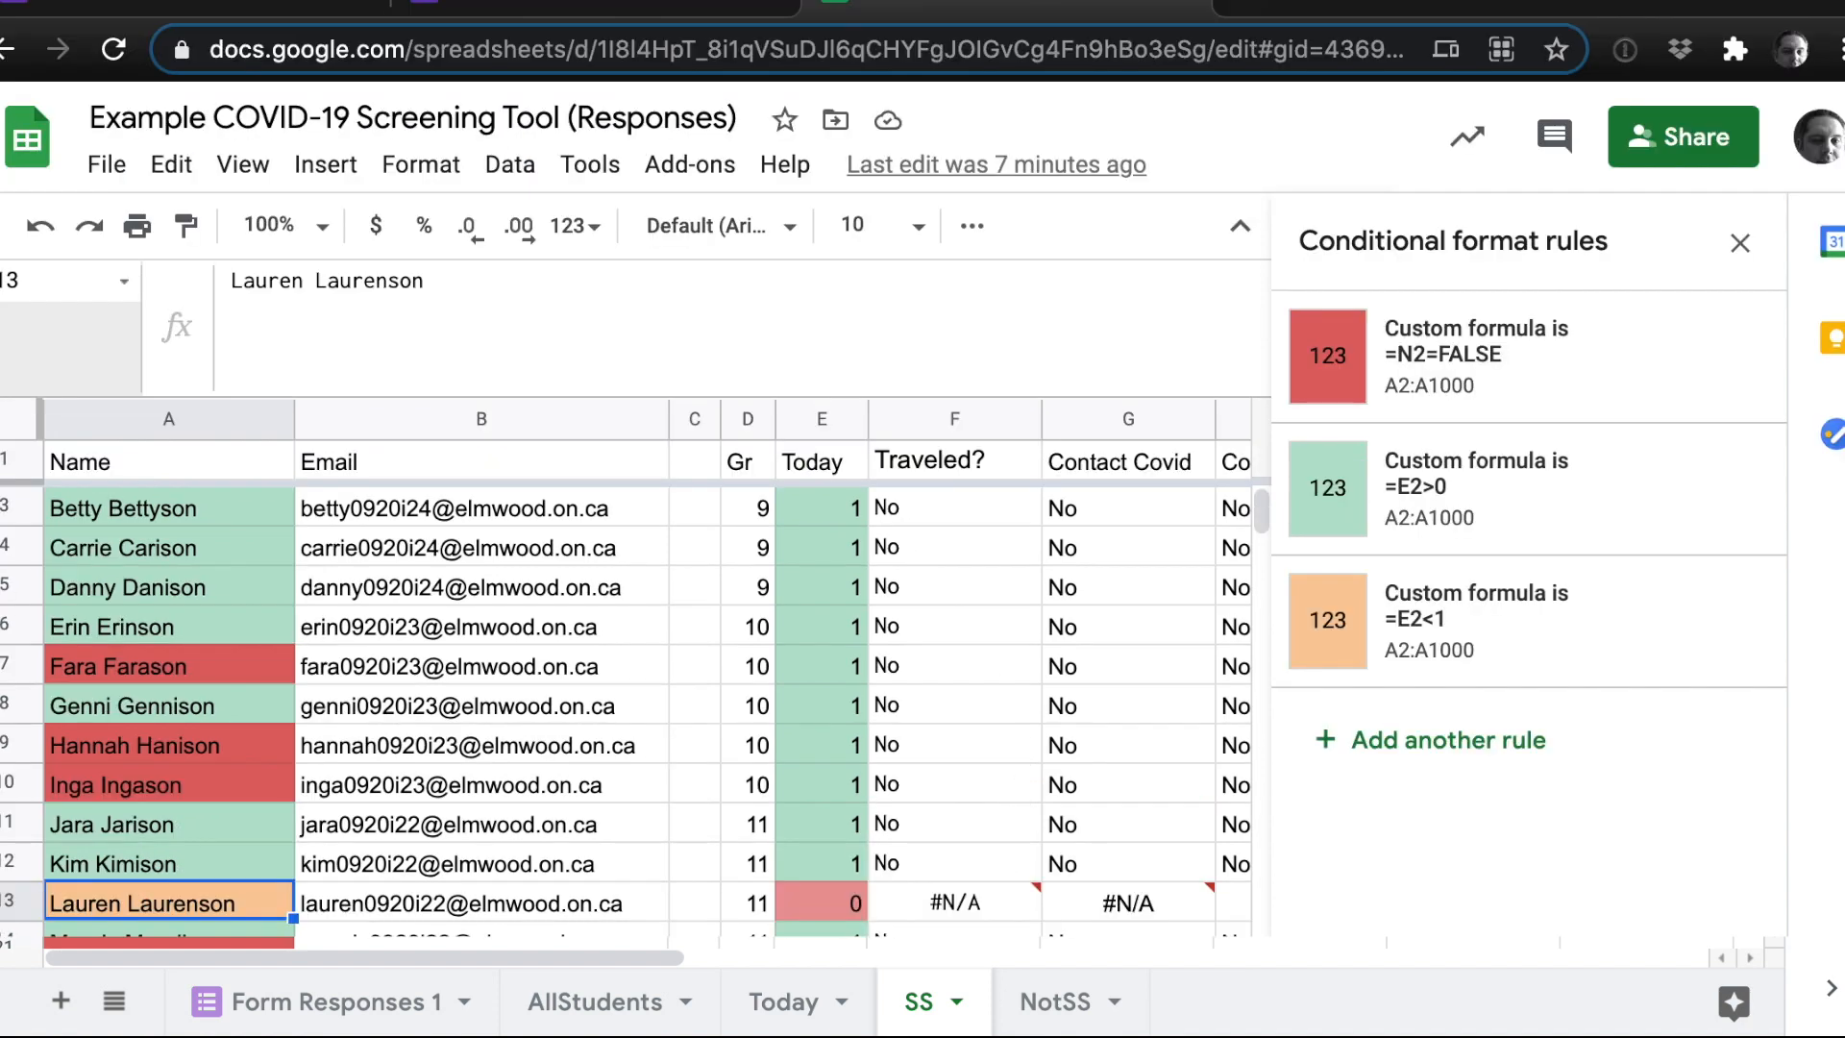
pyautogui.click(577, 6)
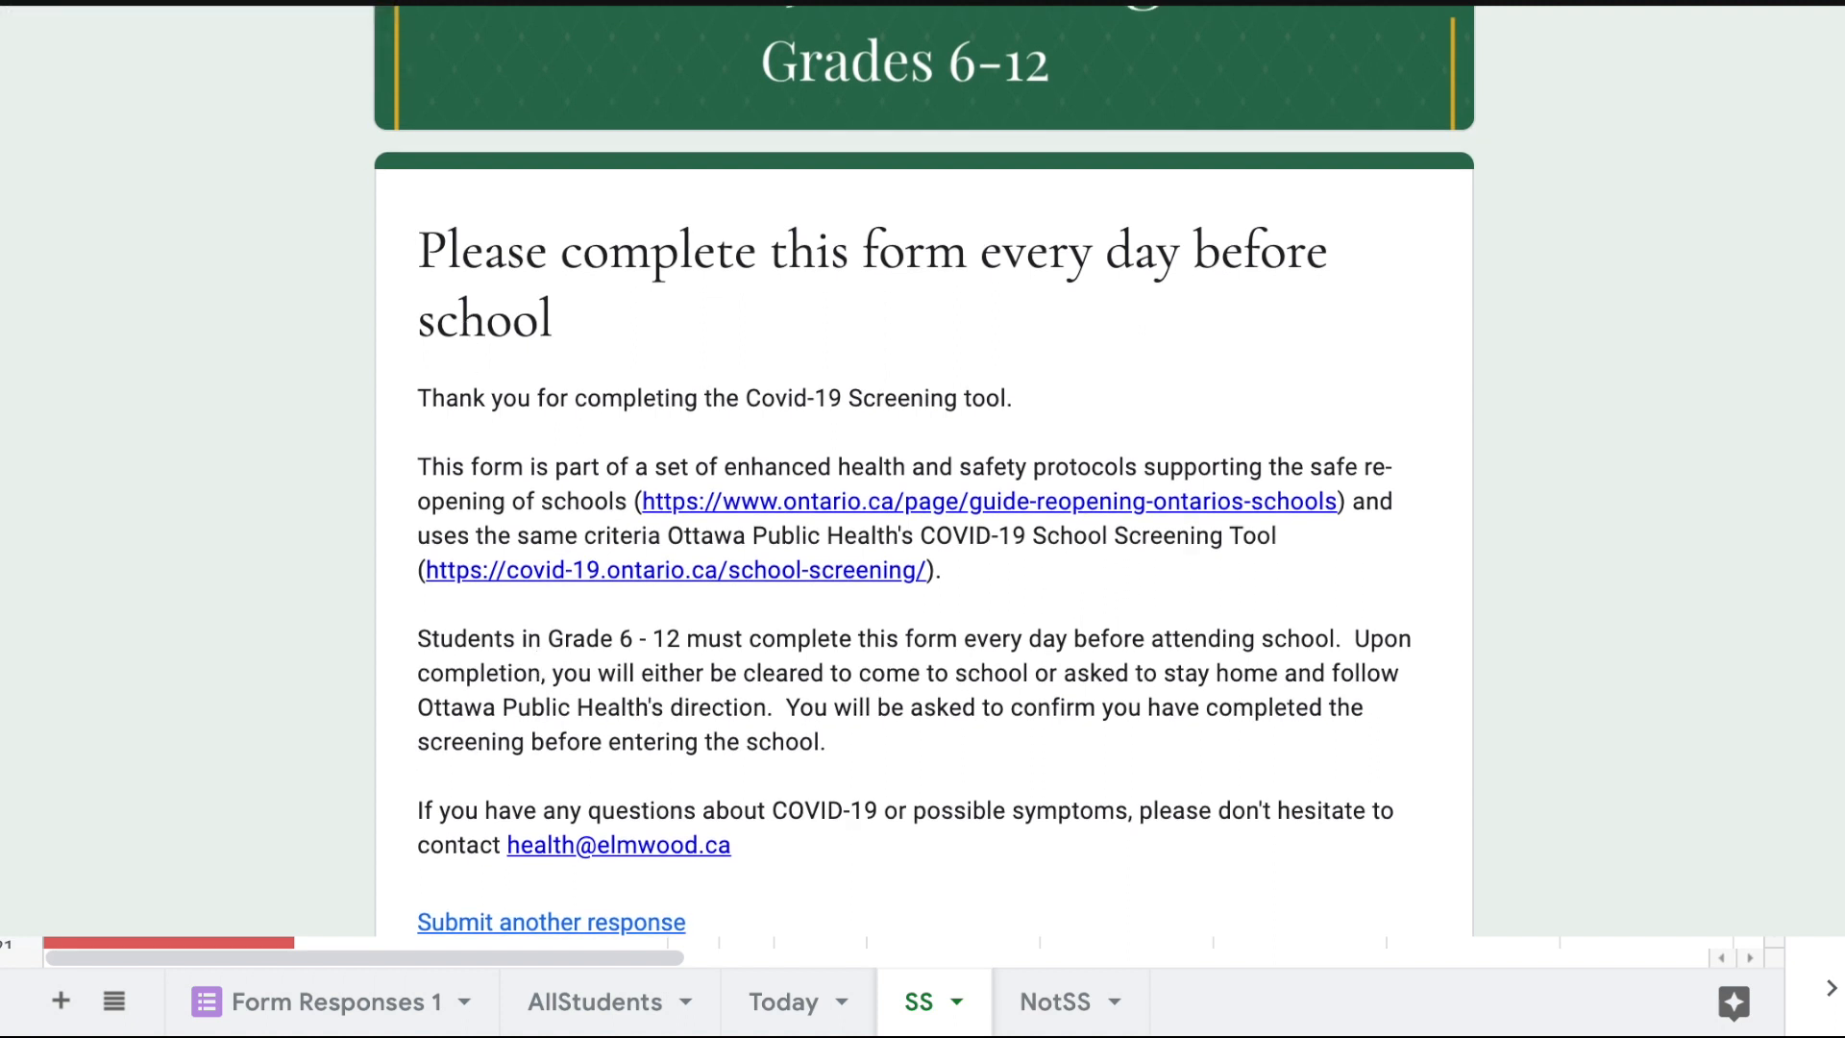
pyautogui.scroll(2, 941, 289)
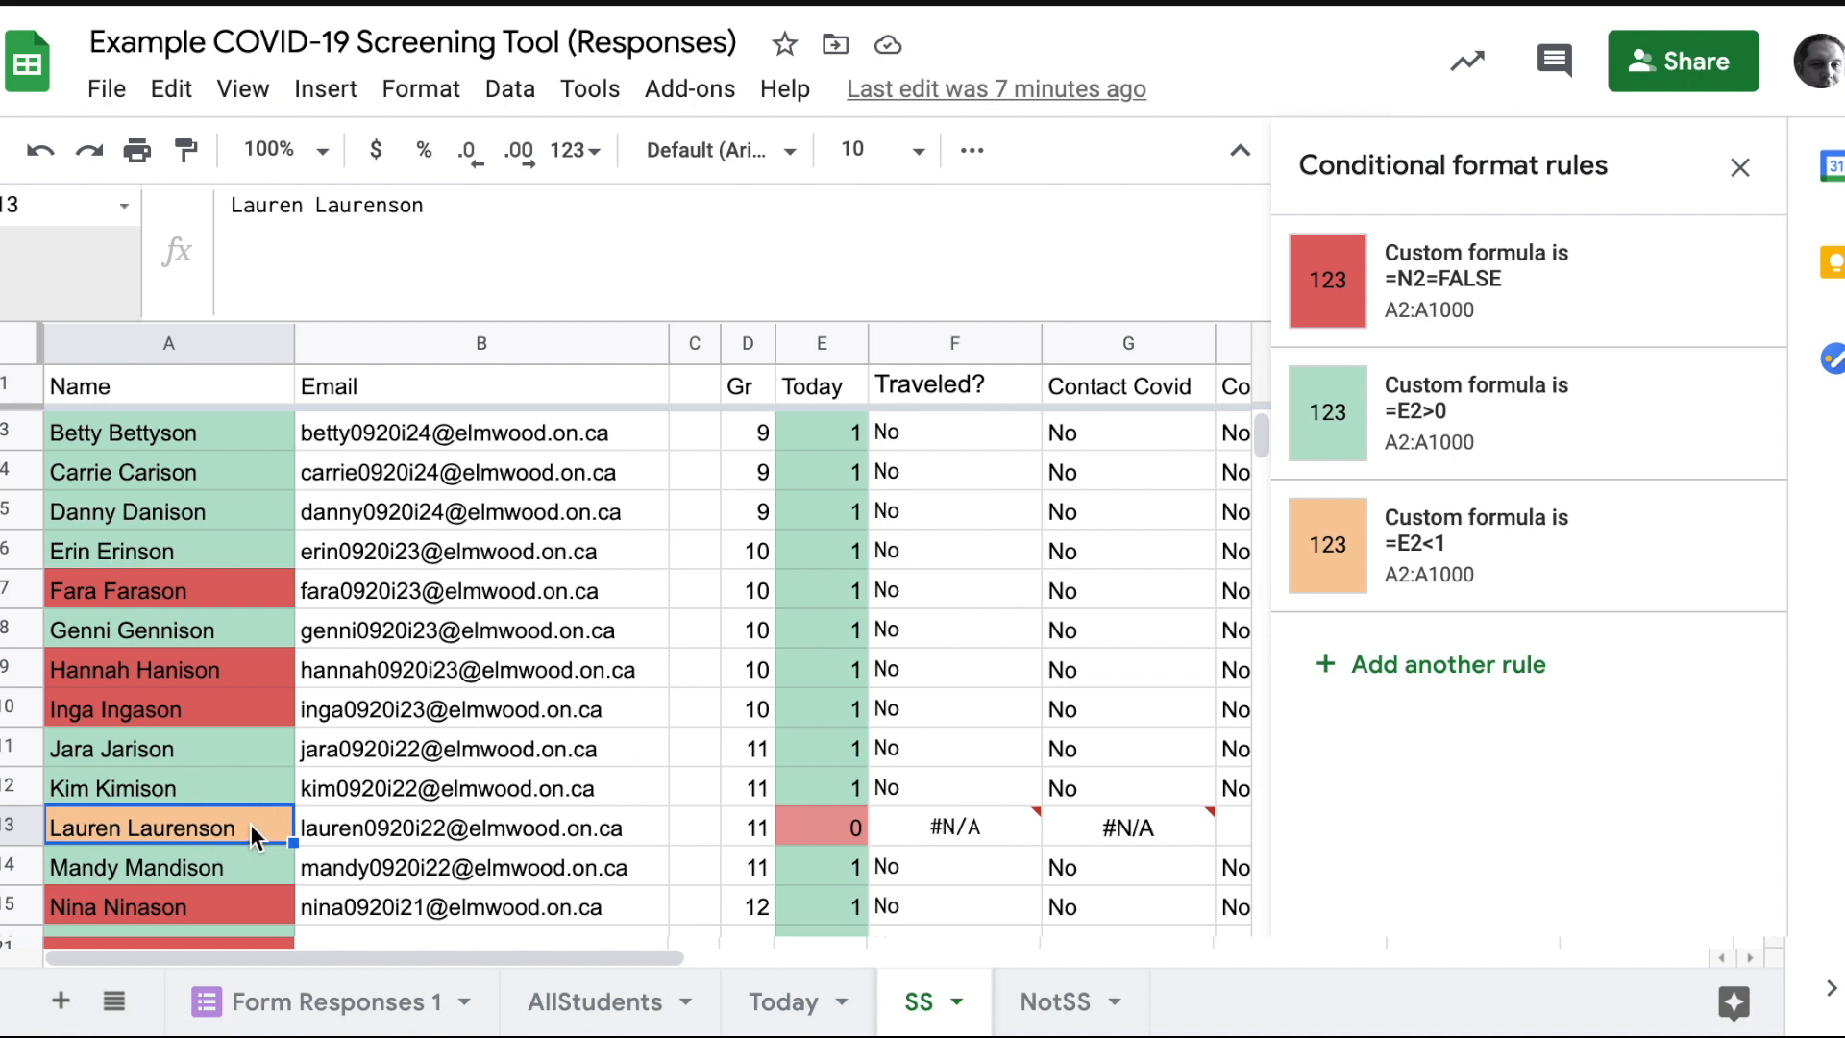
pyautogui.click(6, 824)
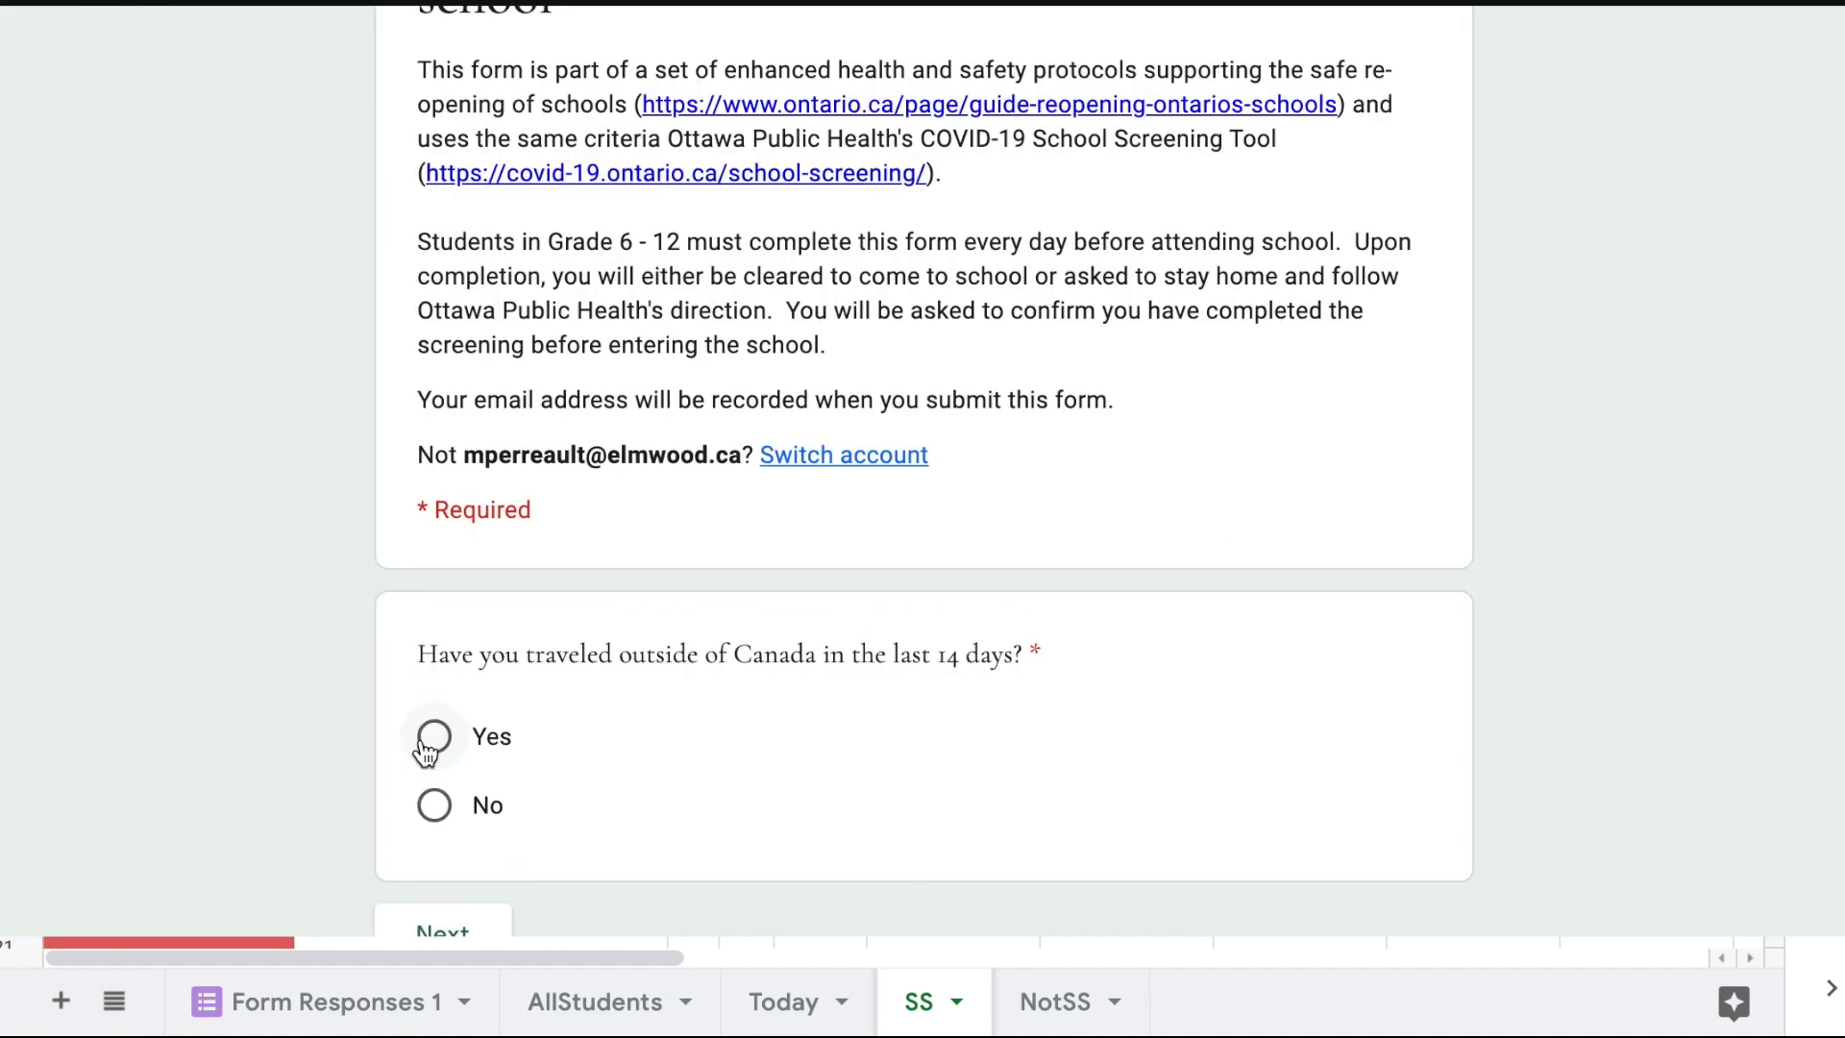
# Step: Answer No in the screening form to travel outside Canada and to close contact with someone who tested positive for COVID-19
pyautogui.click(434, 806)
pyautogui.click(452, 928)
pyautogui.scroll(-5, 447, 802)
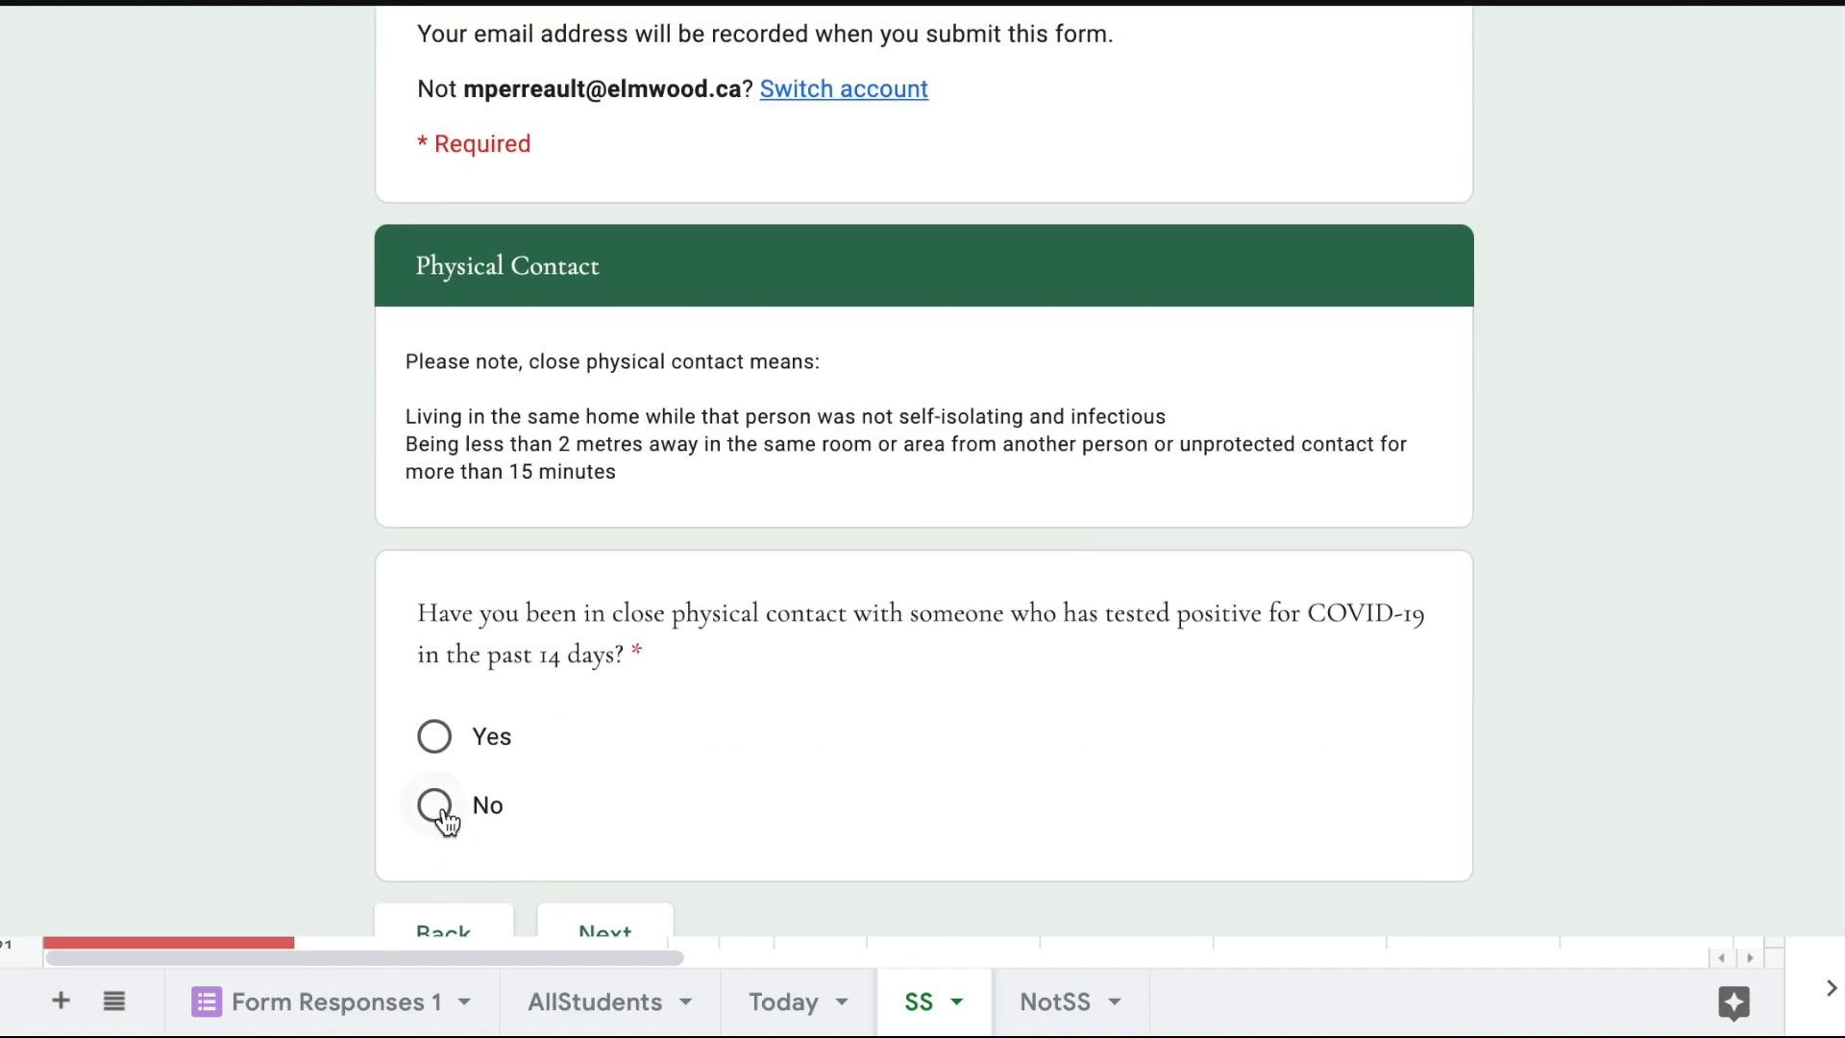
pyautogui.click(439, 809)
pyautogui.click(586, 929)
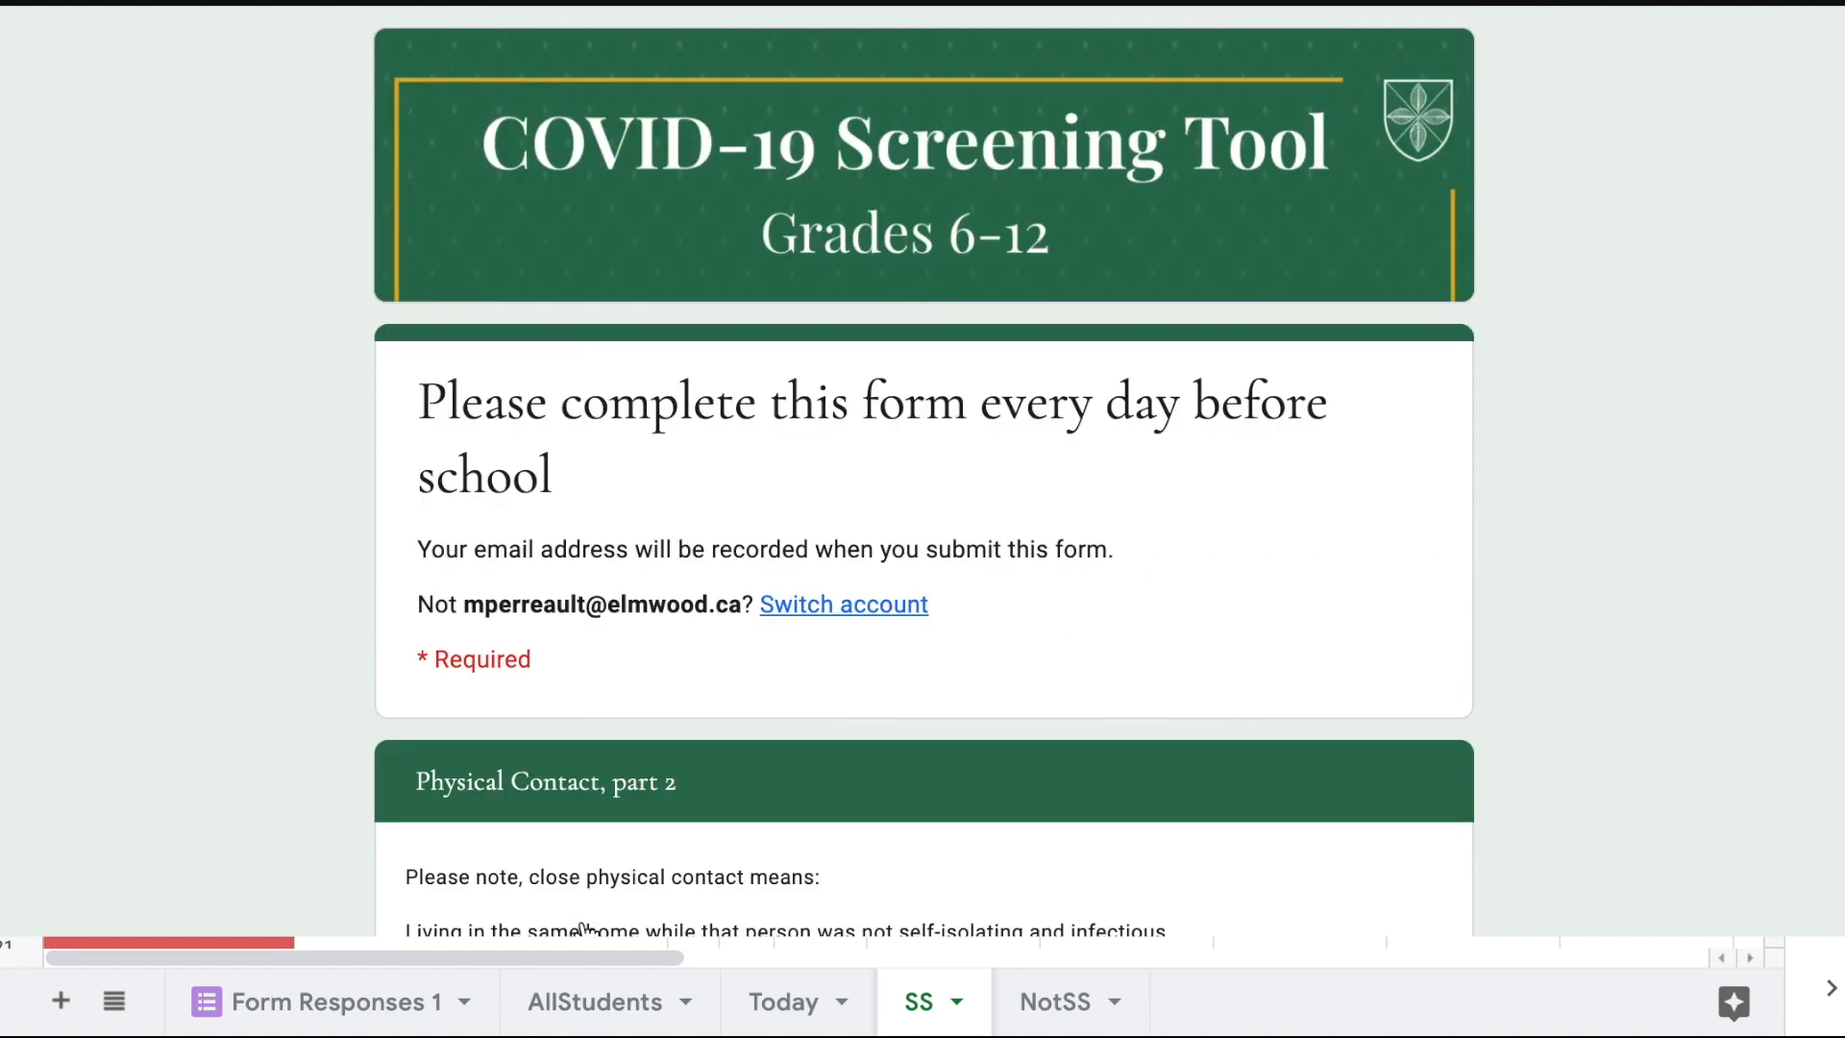
# Step: Answer No to contact with a symptomatic returned traveller and to household contacts with new COVID-19 symptoms
pyautogui.scroll(-5, 595, 865)
pyautogui.click(440, 807)
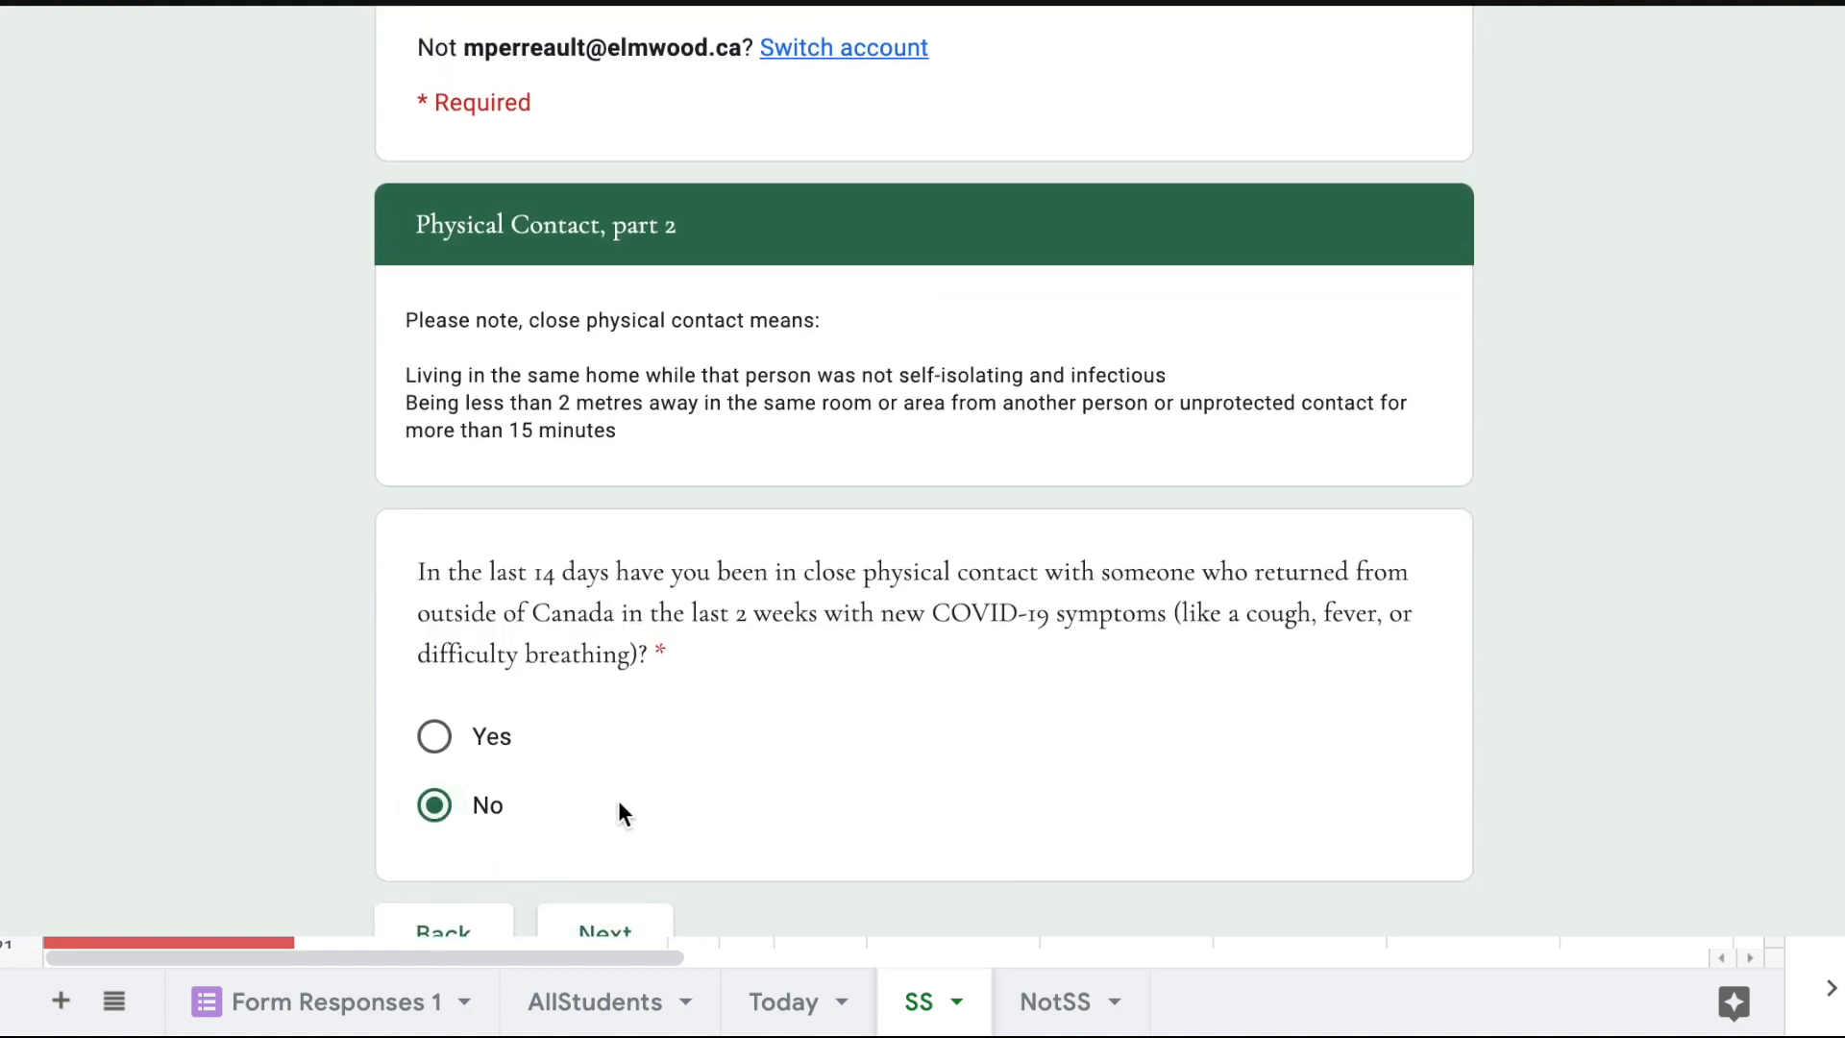
pyautogui.click(626, 931)
pyautogui.scroll(-5, 538, 865)
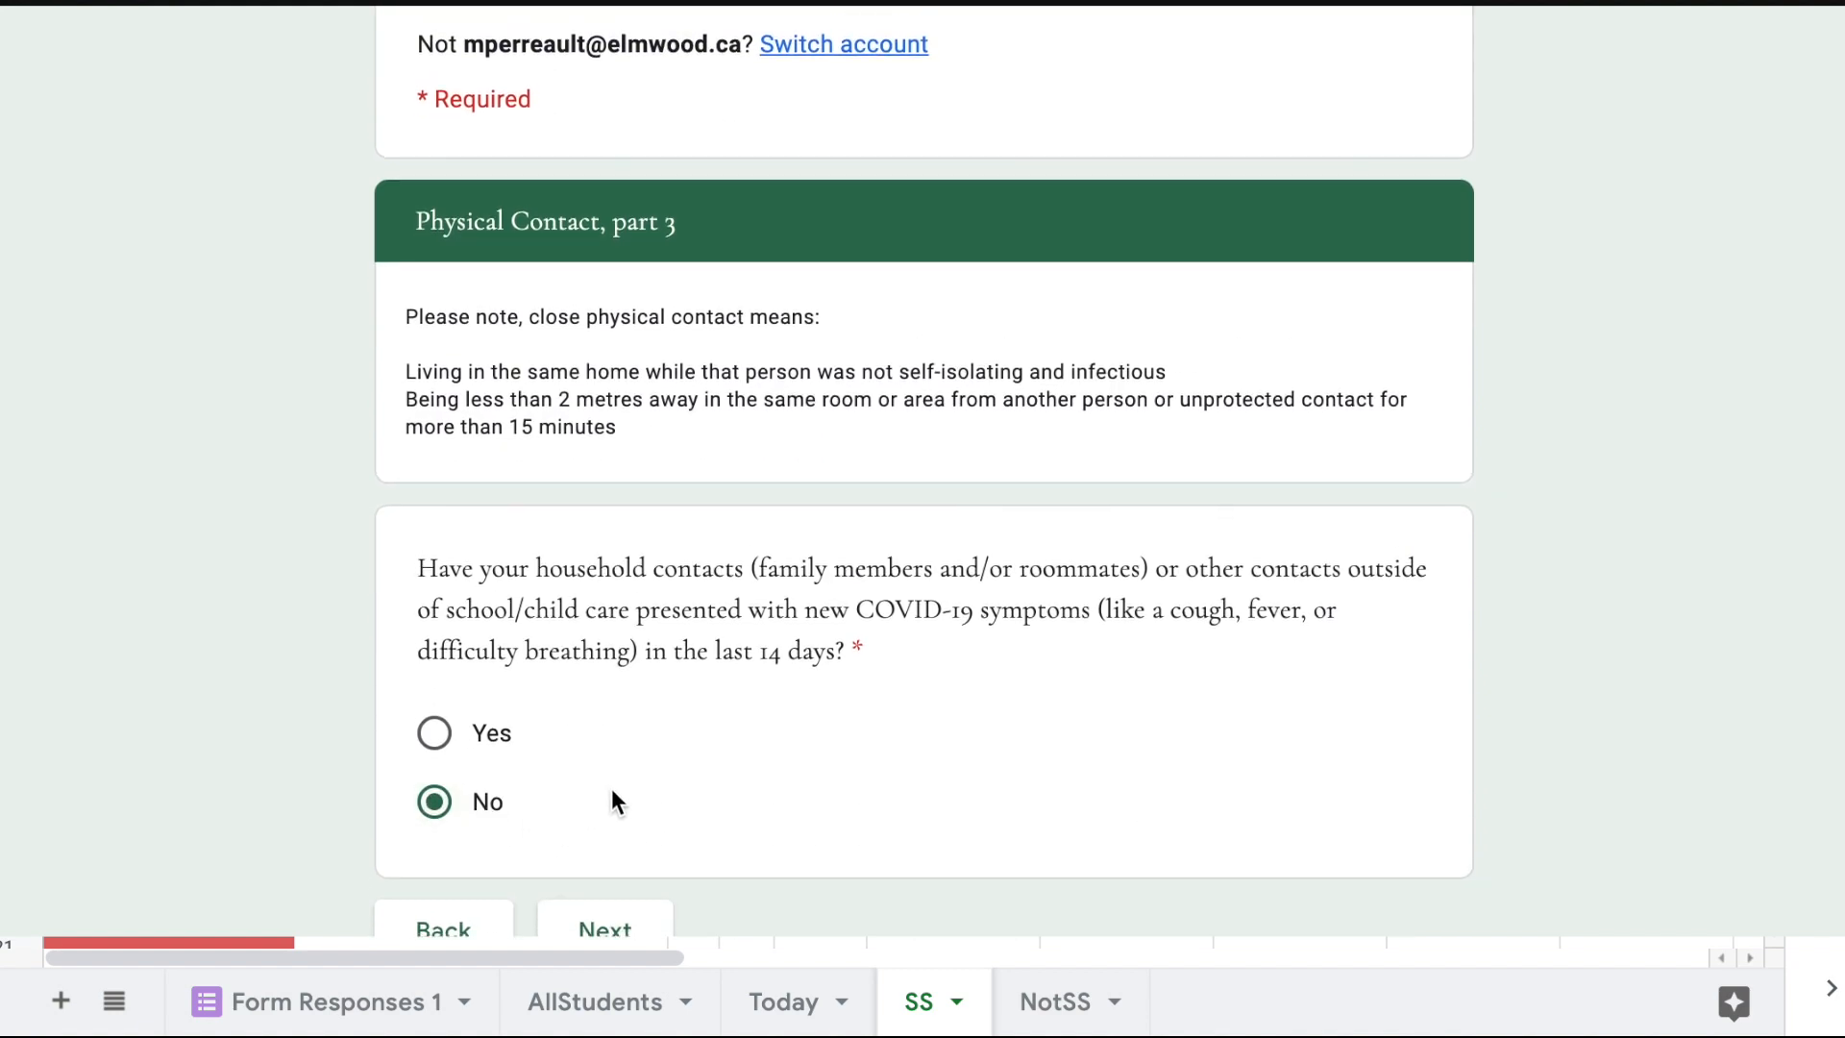
pyautogui.click(605, 928)
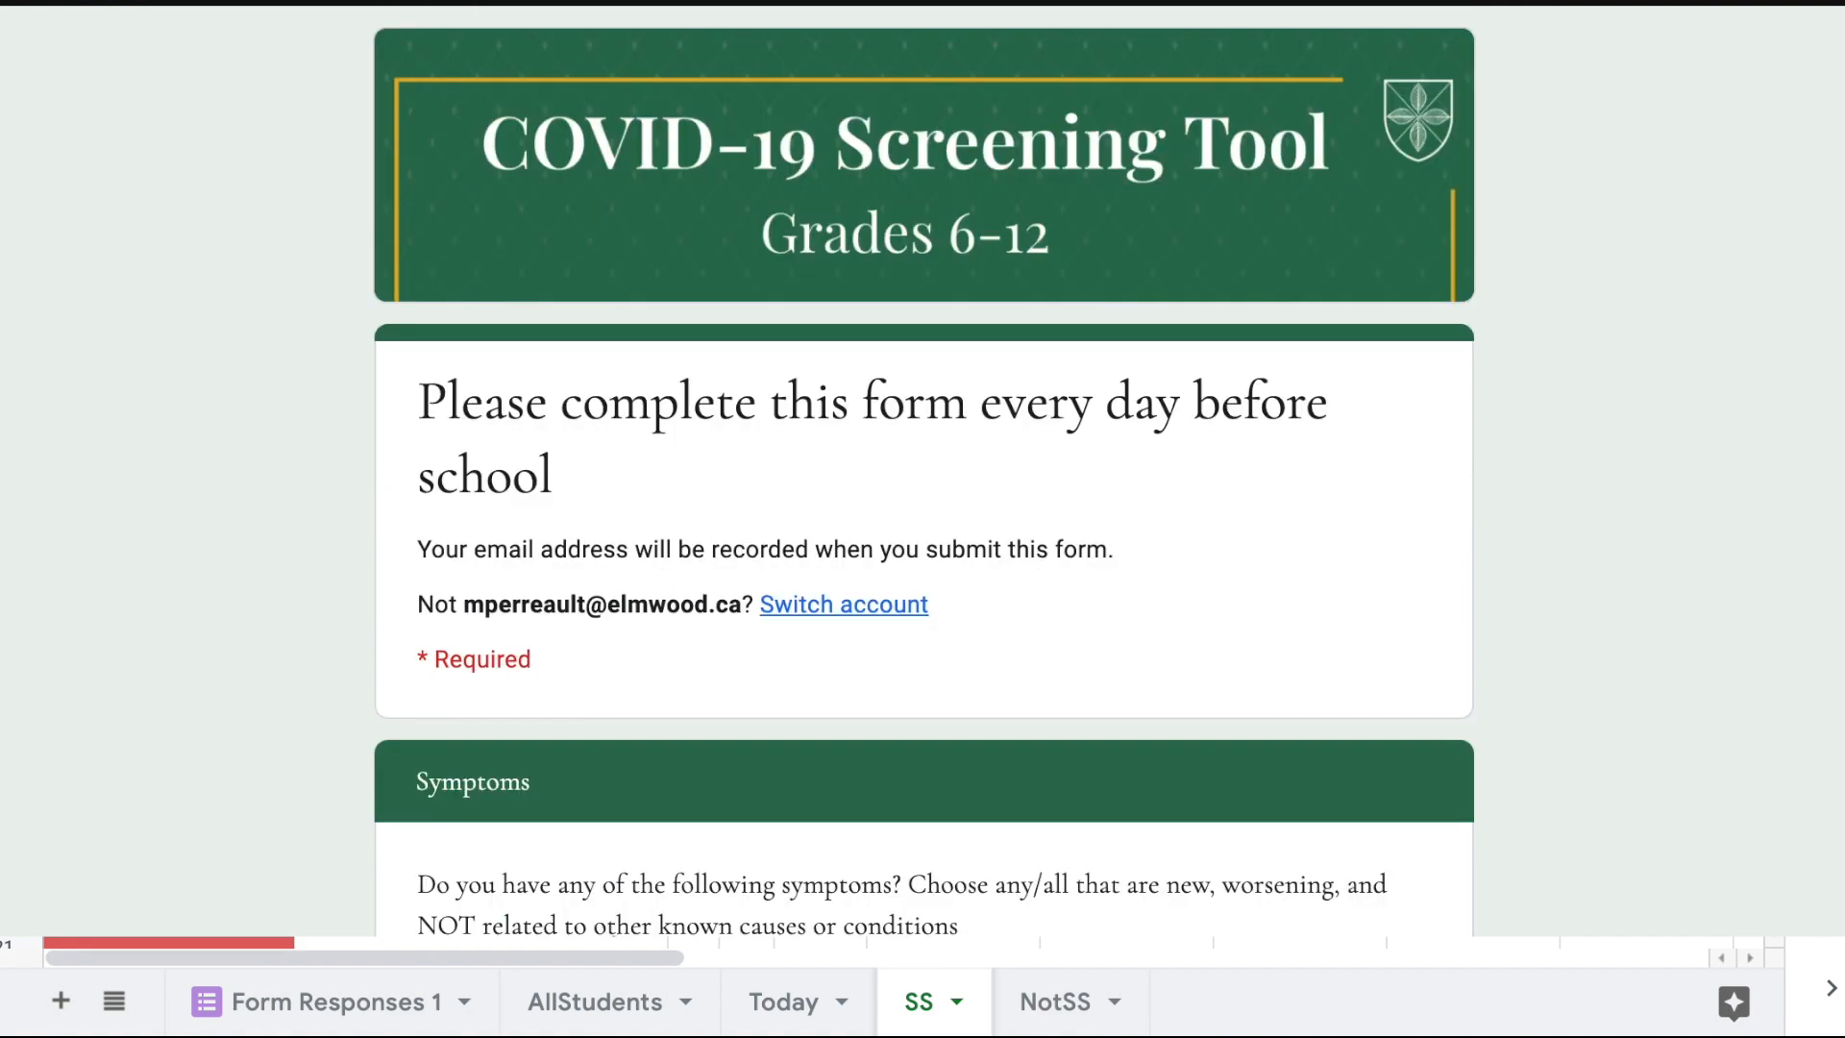
# Step: Choose "None of the above symptoms" and "I have no symptoms" in the two symptom sections, and submit the form
pyautogui.scroll(-9, 605, 865)
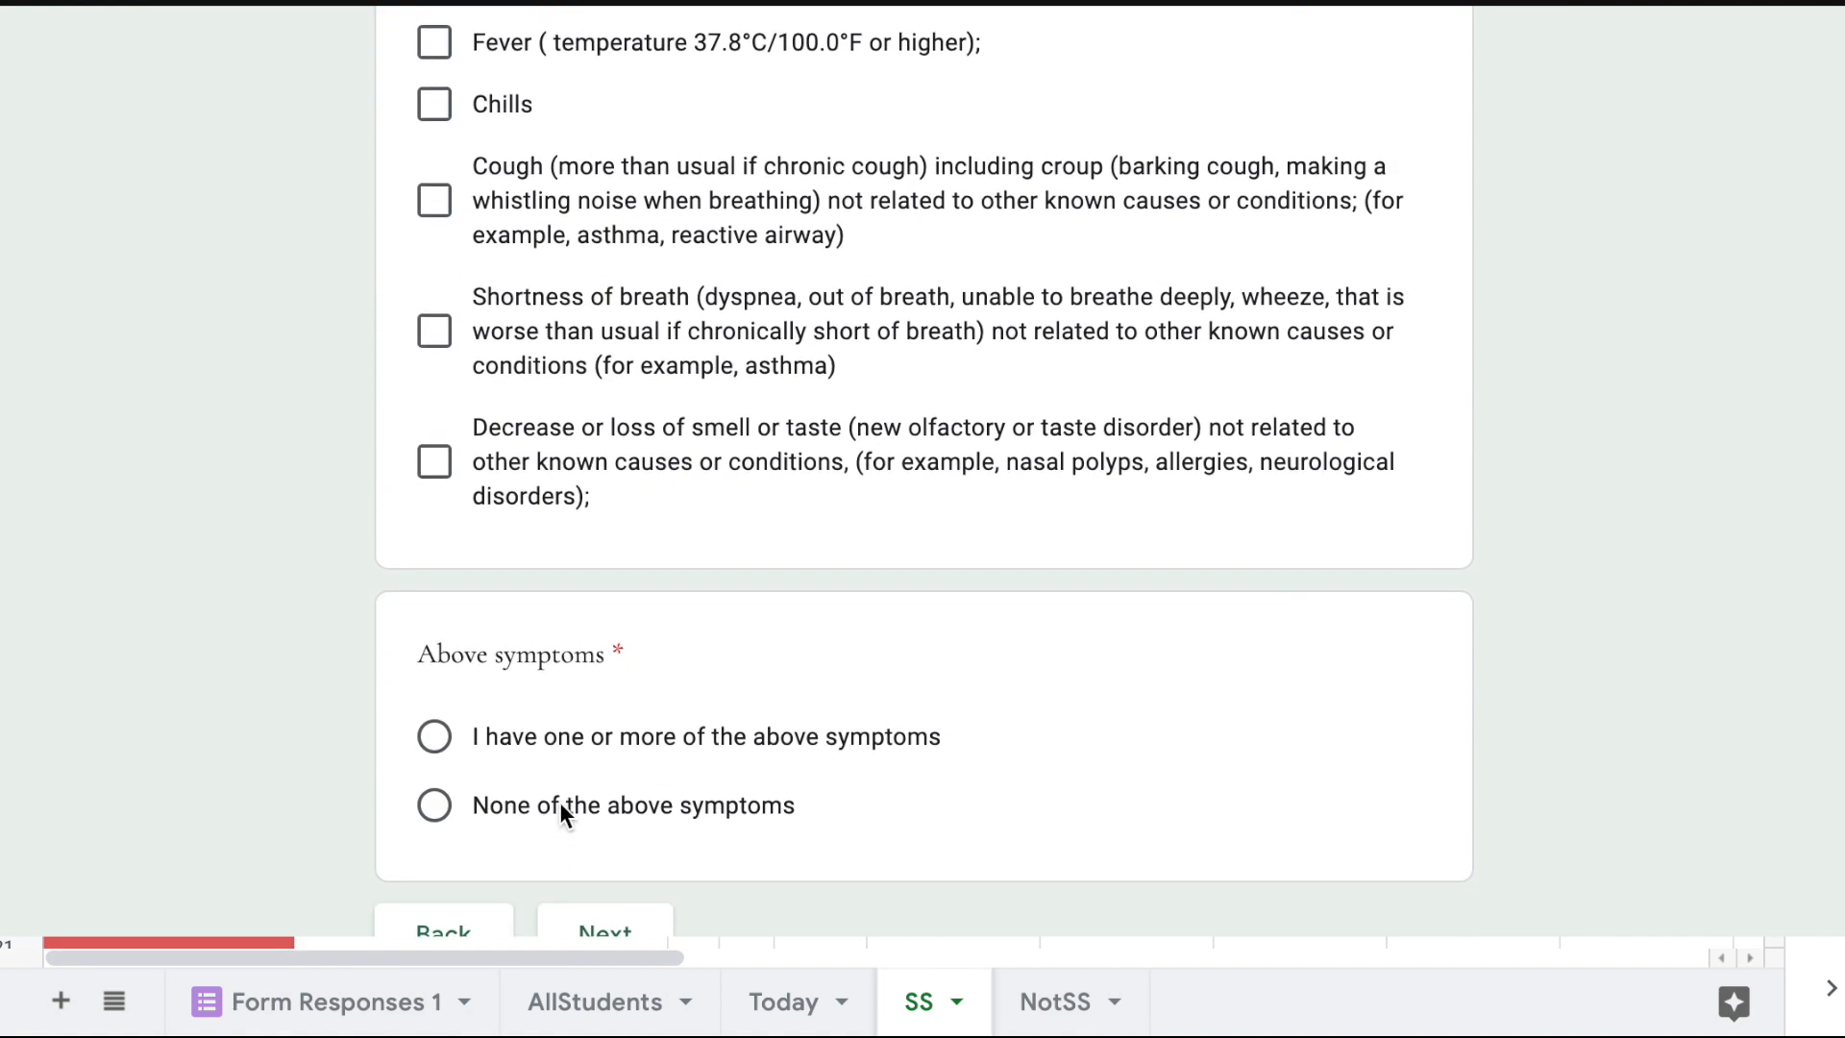
pyautogui.click(563, 809)
pyautogui.click(599, 927)
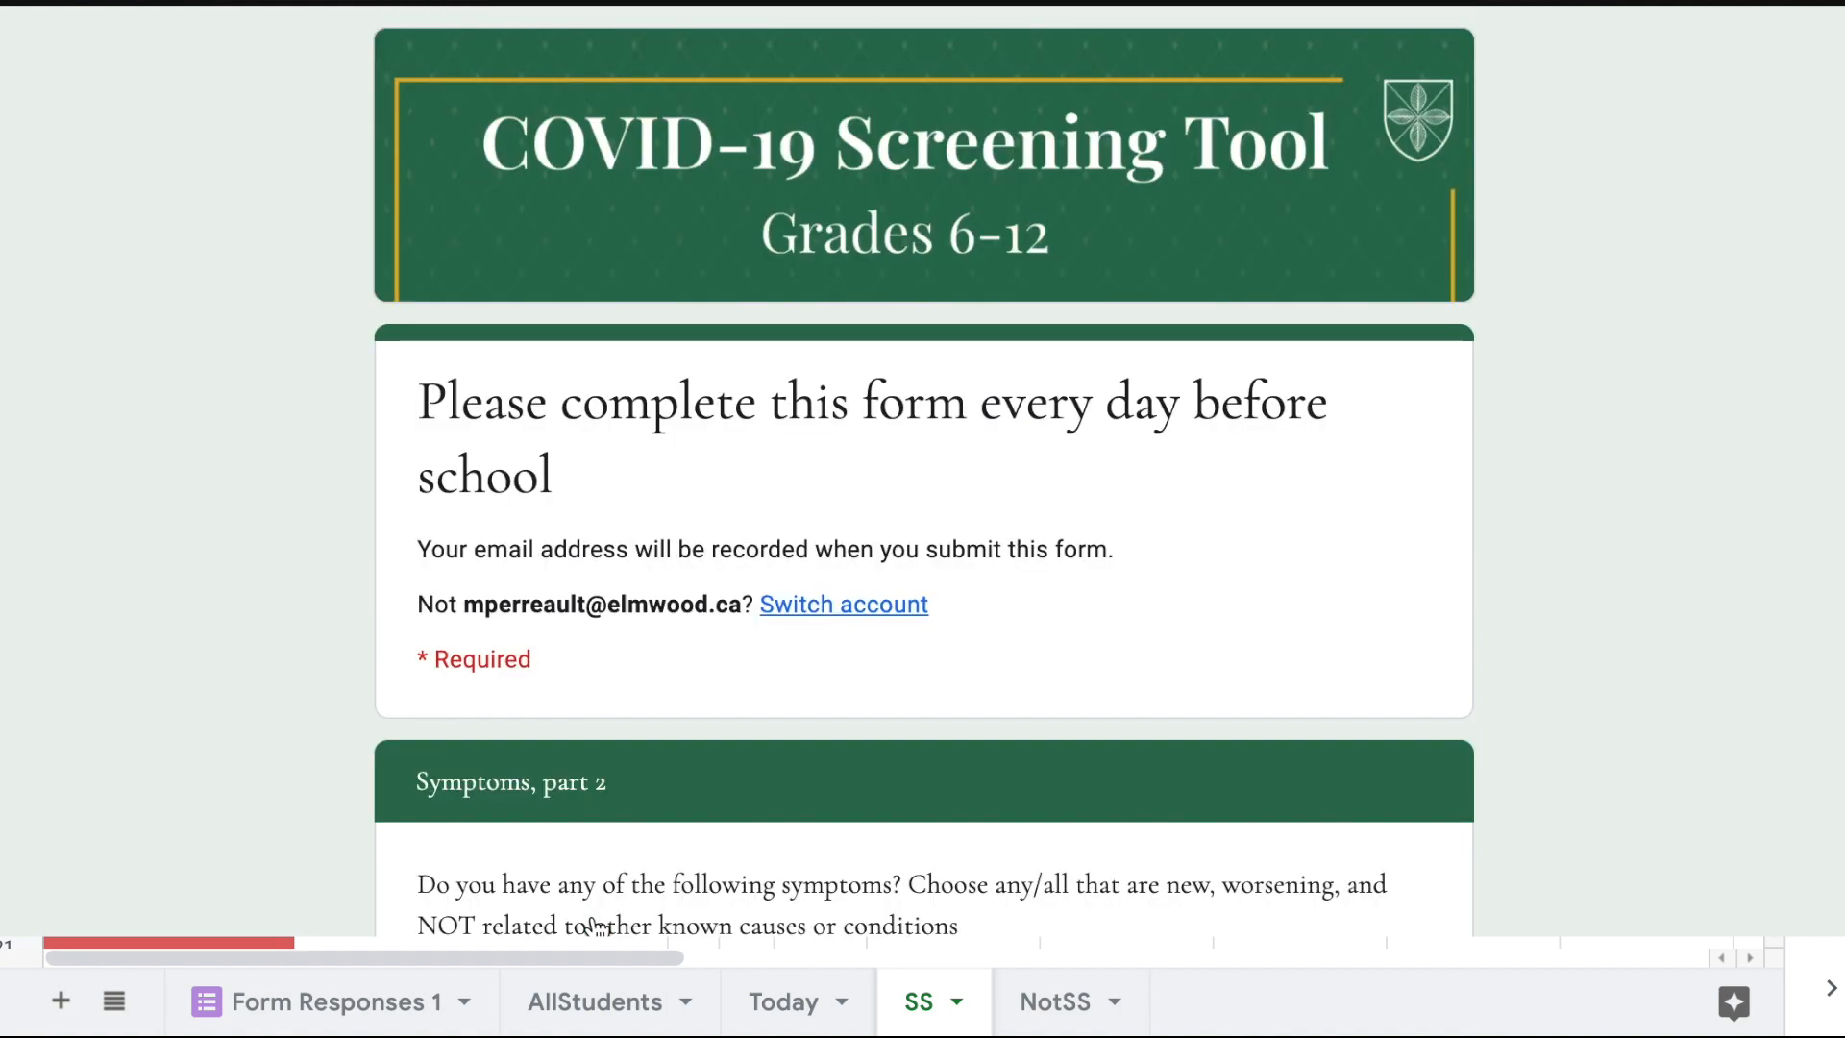
pyautogui.scroll(-10, 598, 926)
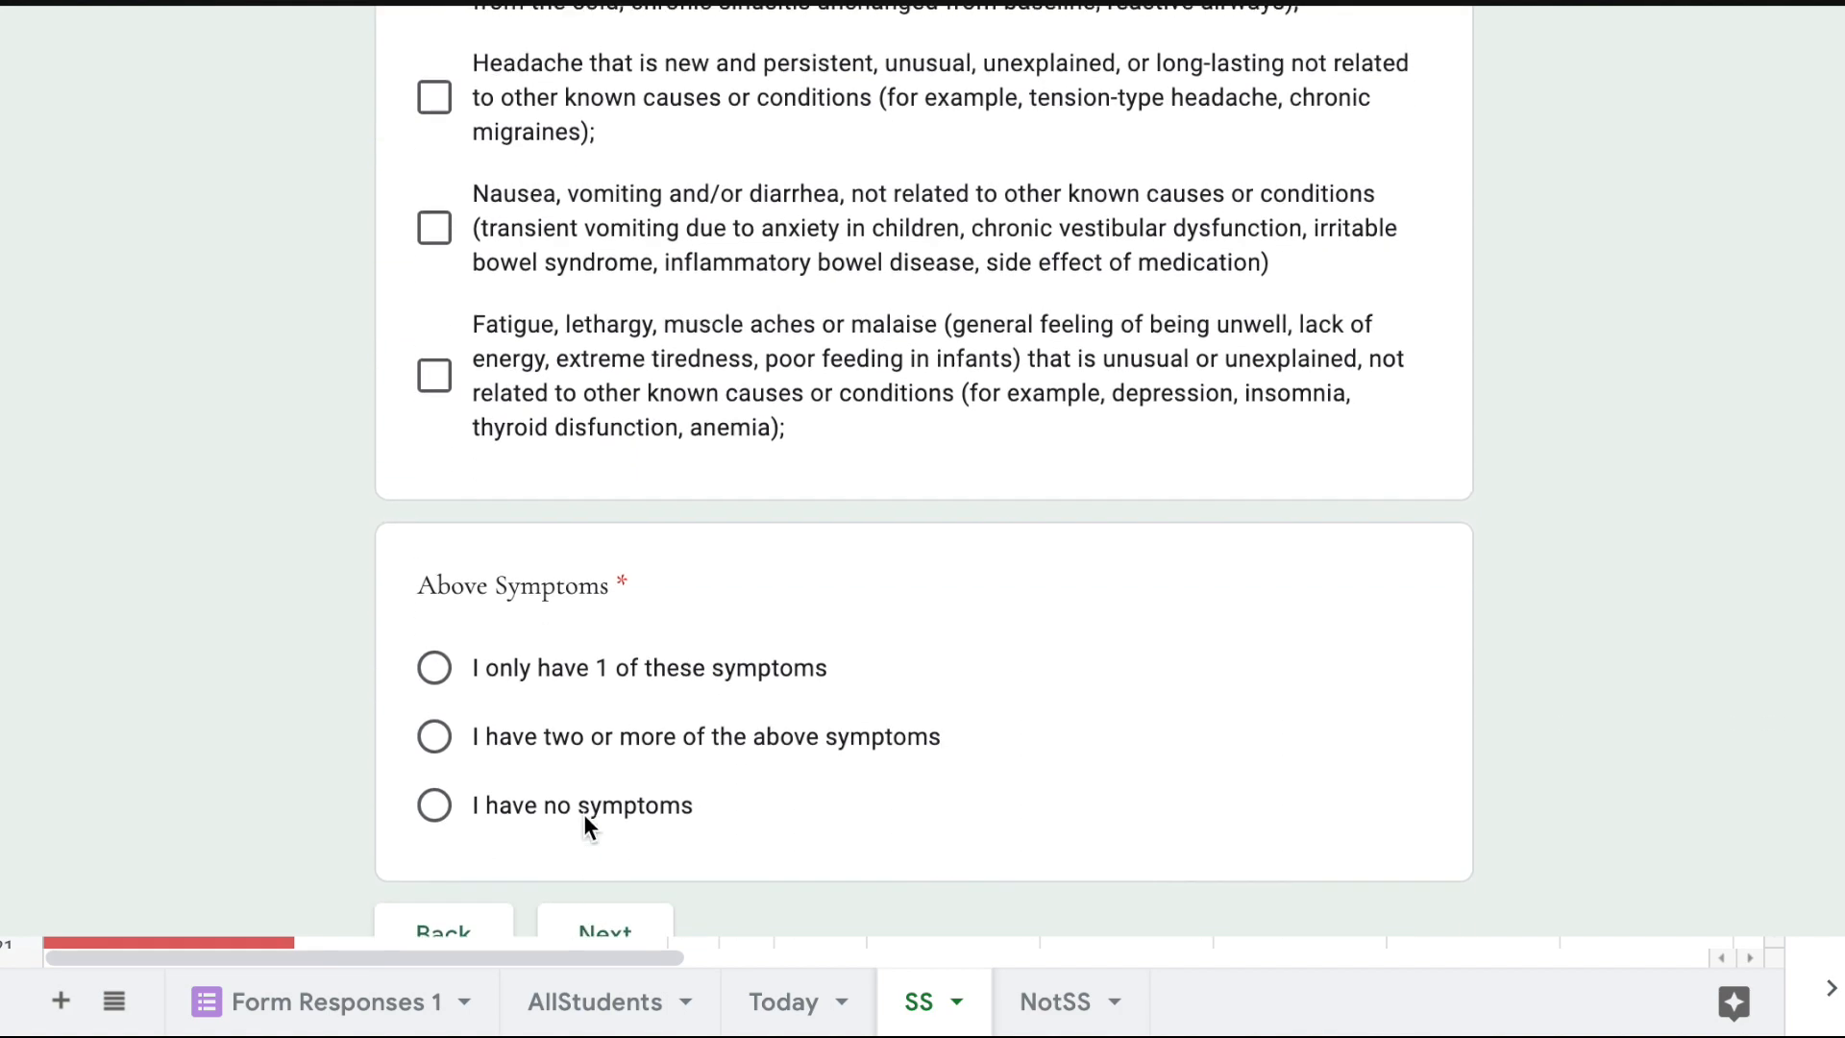
pyautogui.click(584, 812)
pyautogui.click(593, 928)
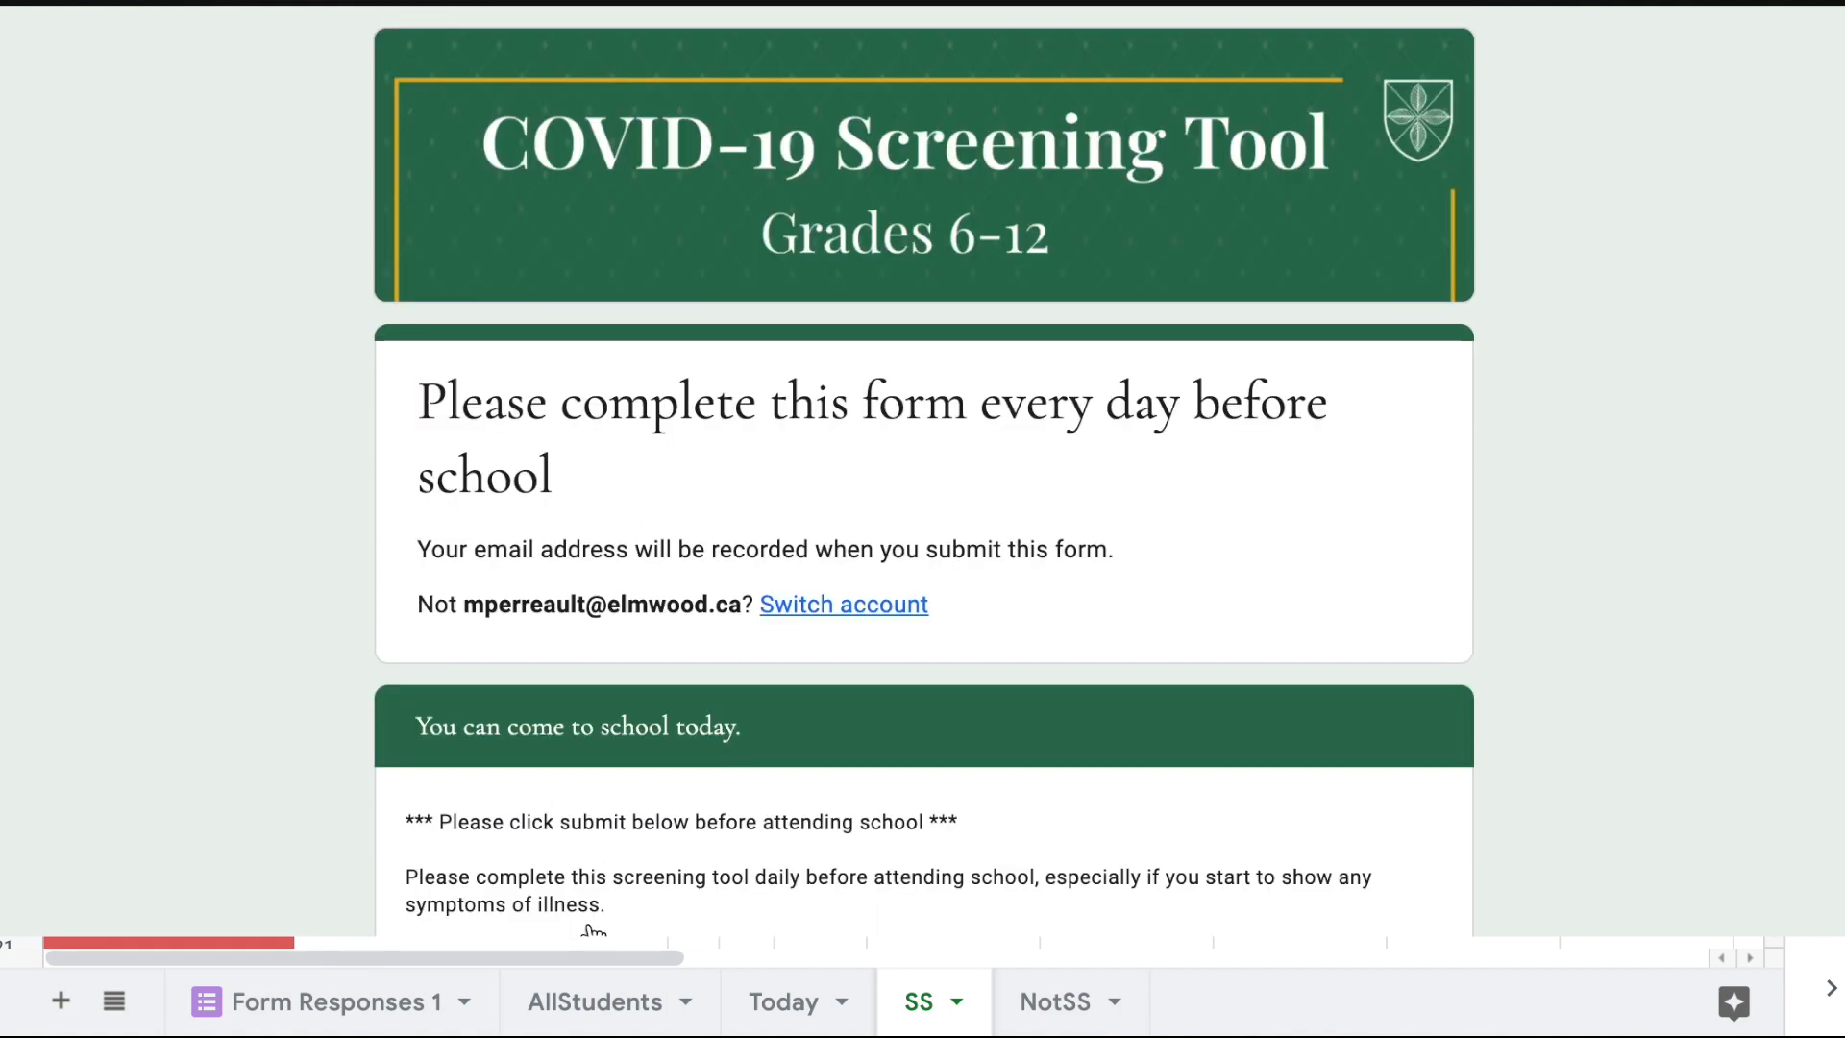
pyautogui.scroll(-3, 593, 929)
pyautogui.click(596, 923)
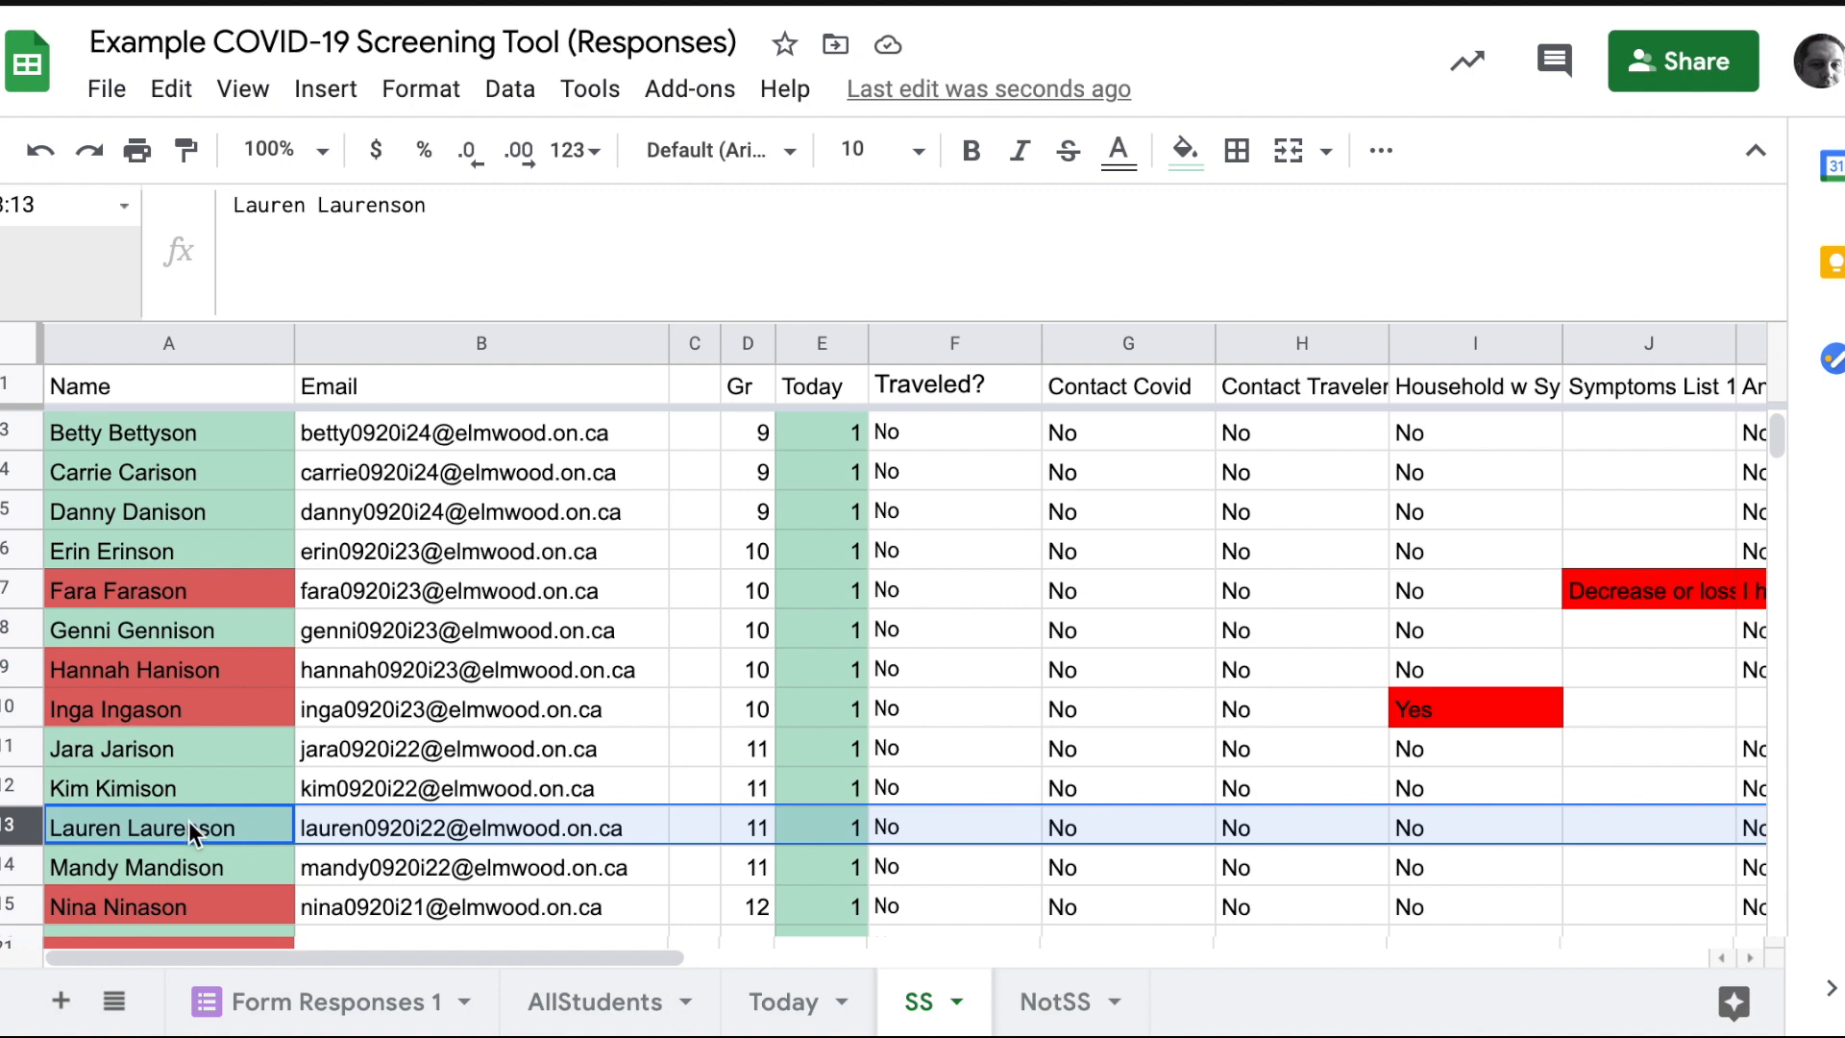
# Step: Check row 13 of the SS sheet for the new response: name colour, Today count, answers and "Can Come to School?" value
pyautogui.click(199, 828)
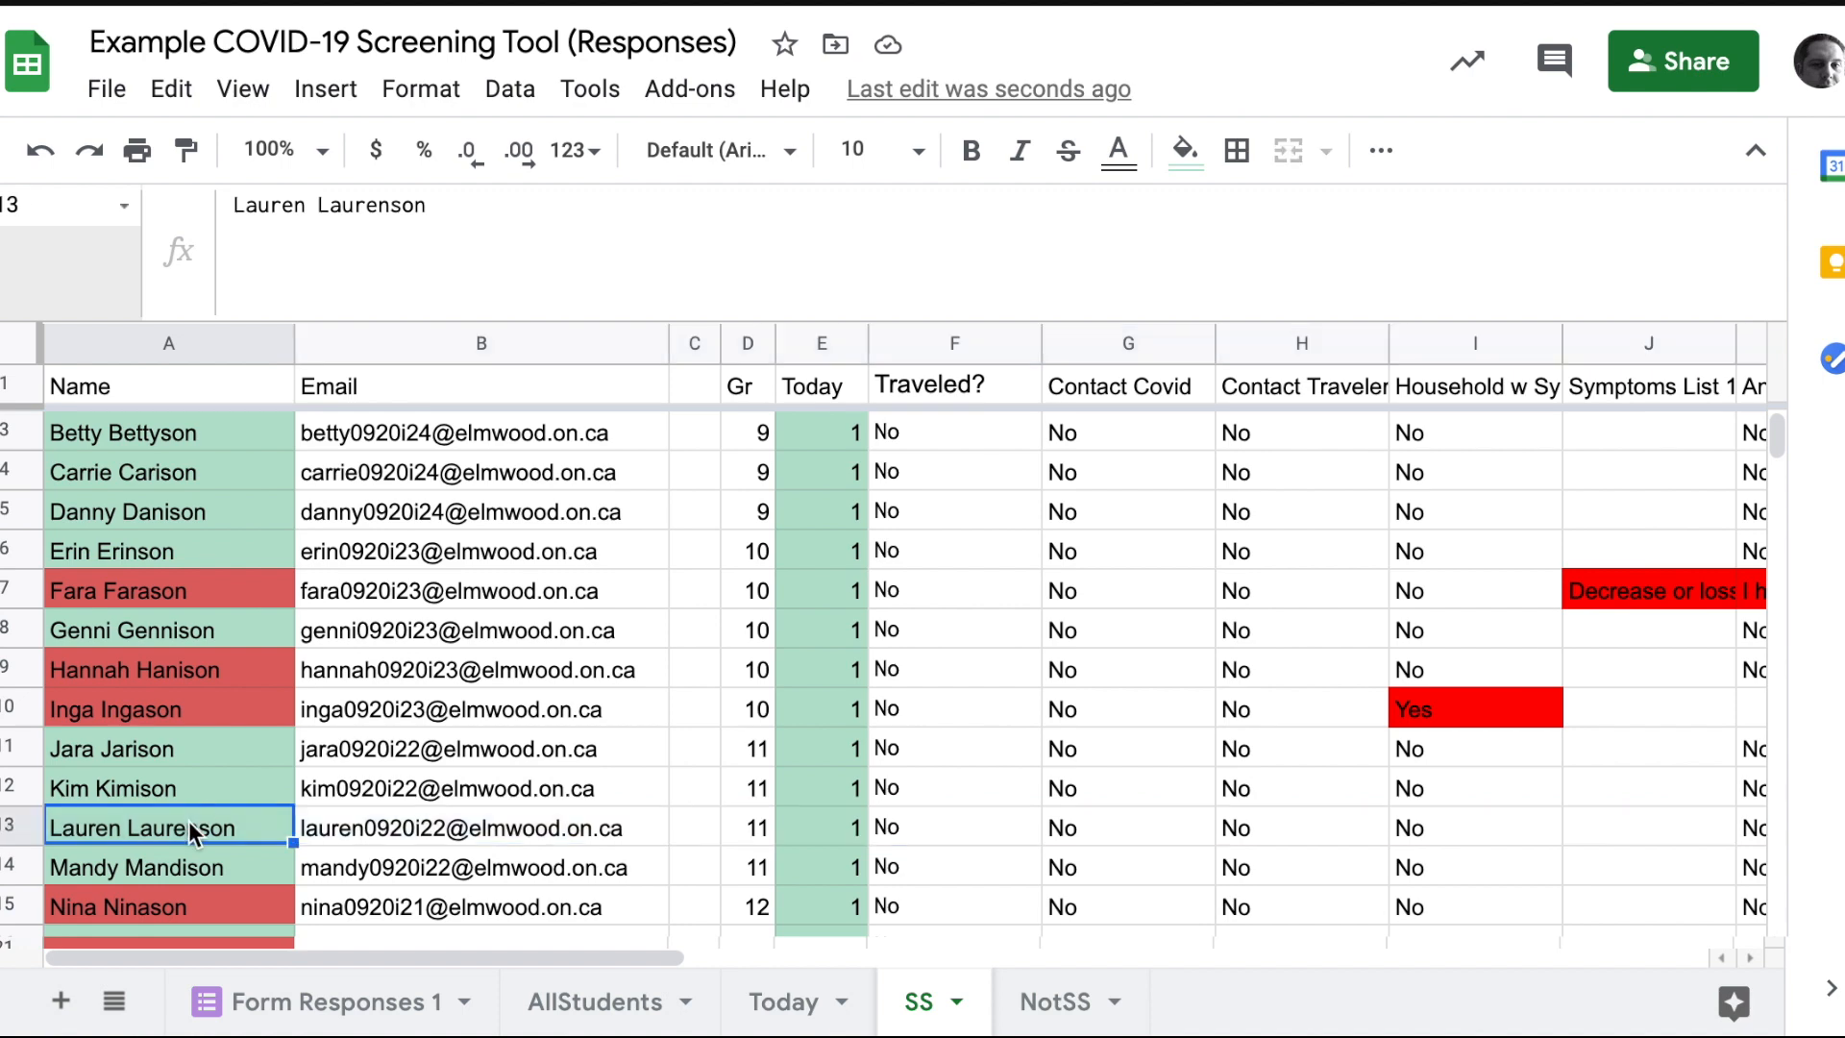
pyautogui.click(836, 827)
pyautogui.hscroll(3, 937, 841)
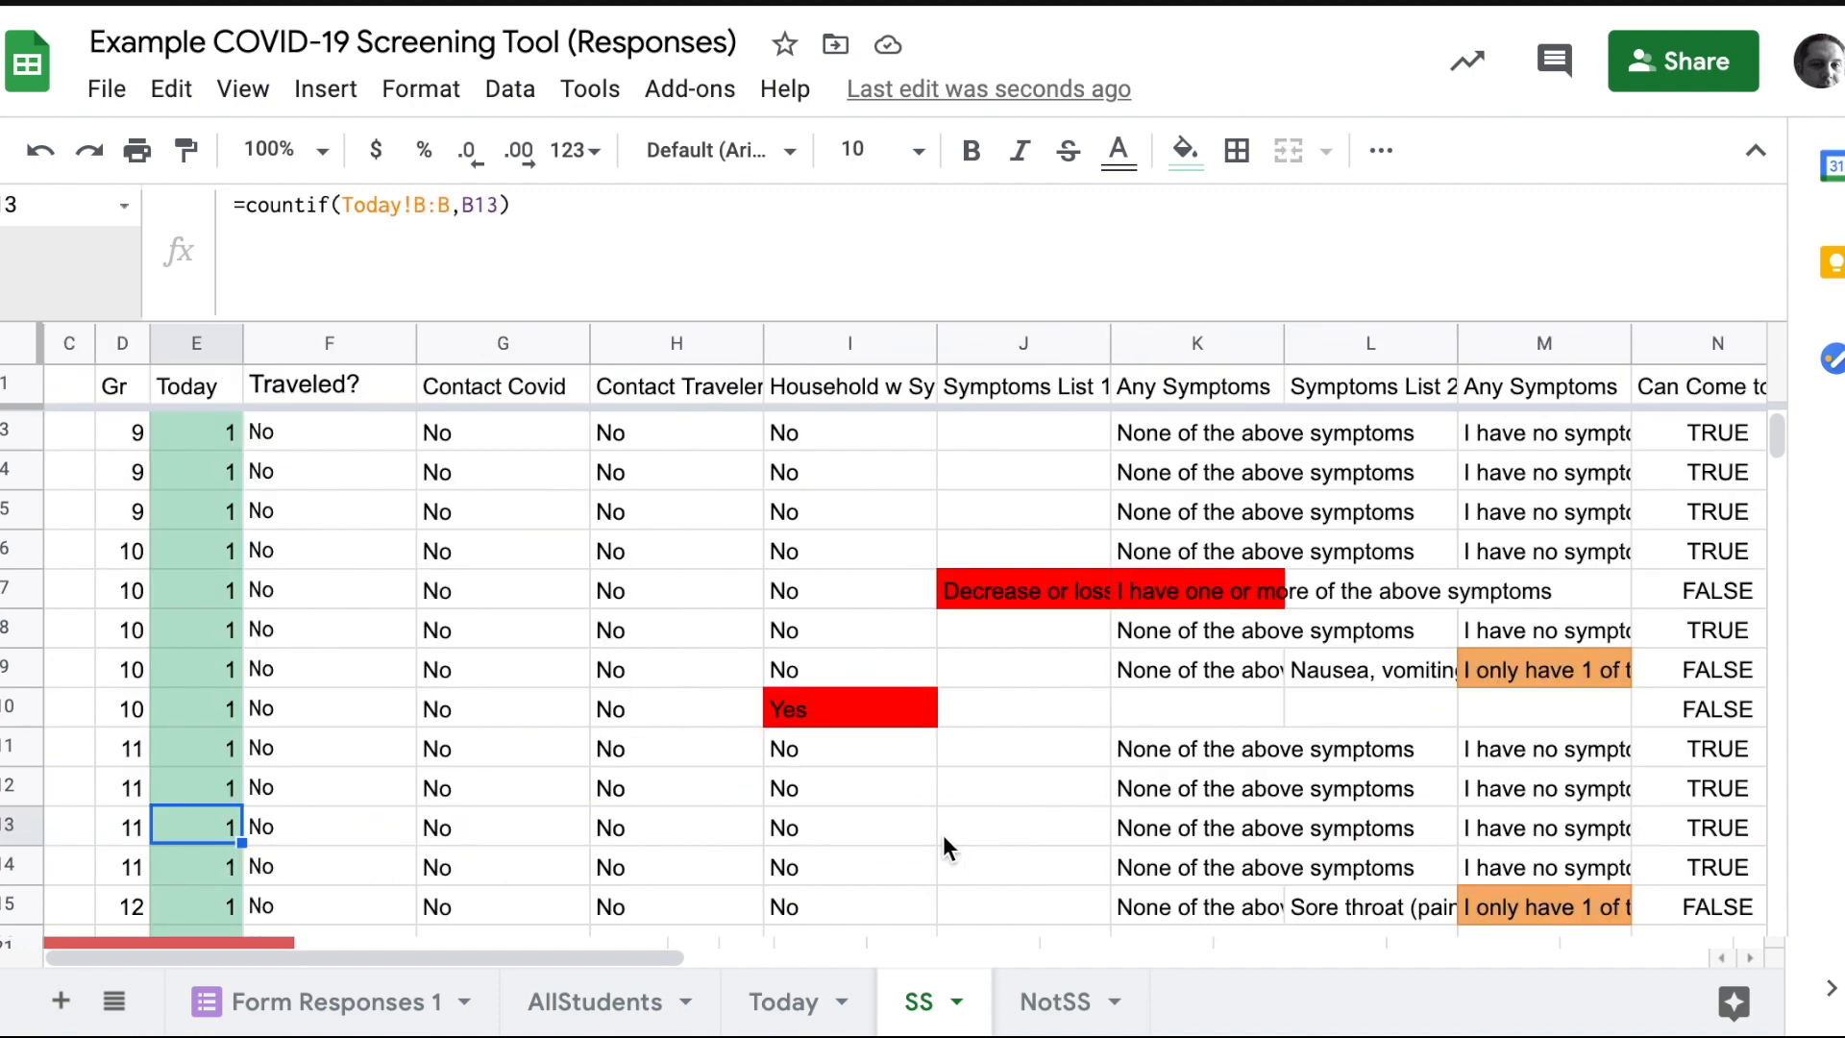
pyautogui.hscroll(-3, 946, 845)
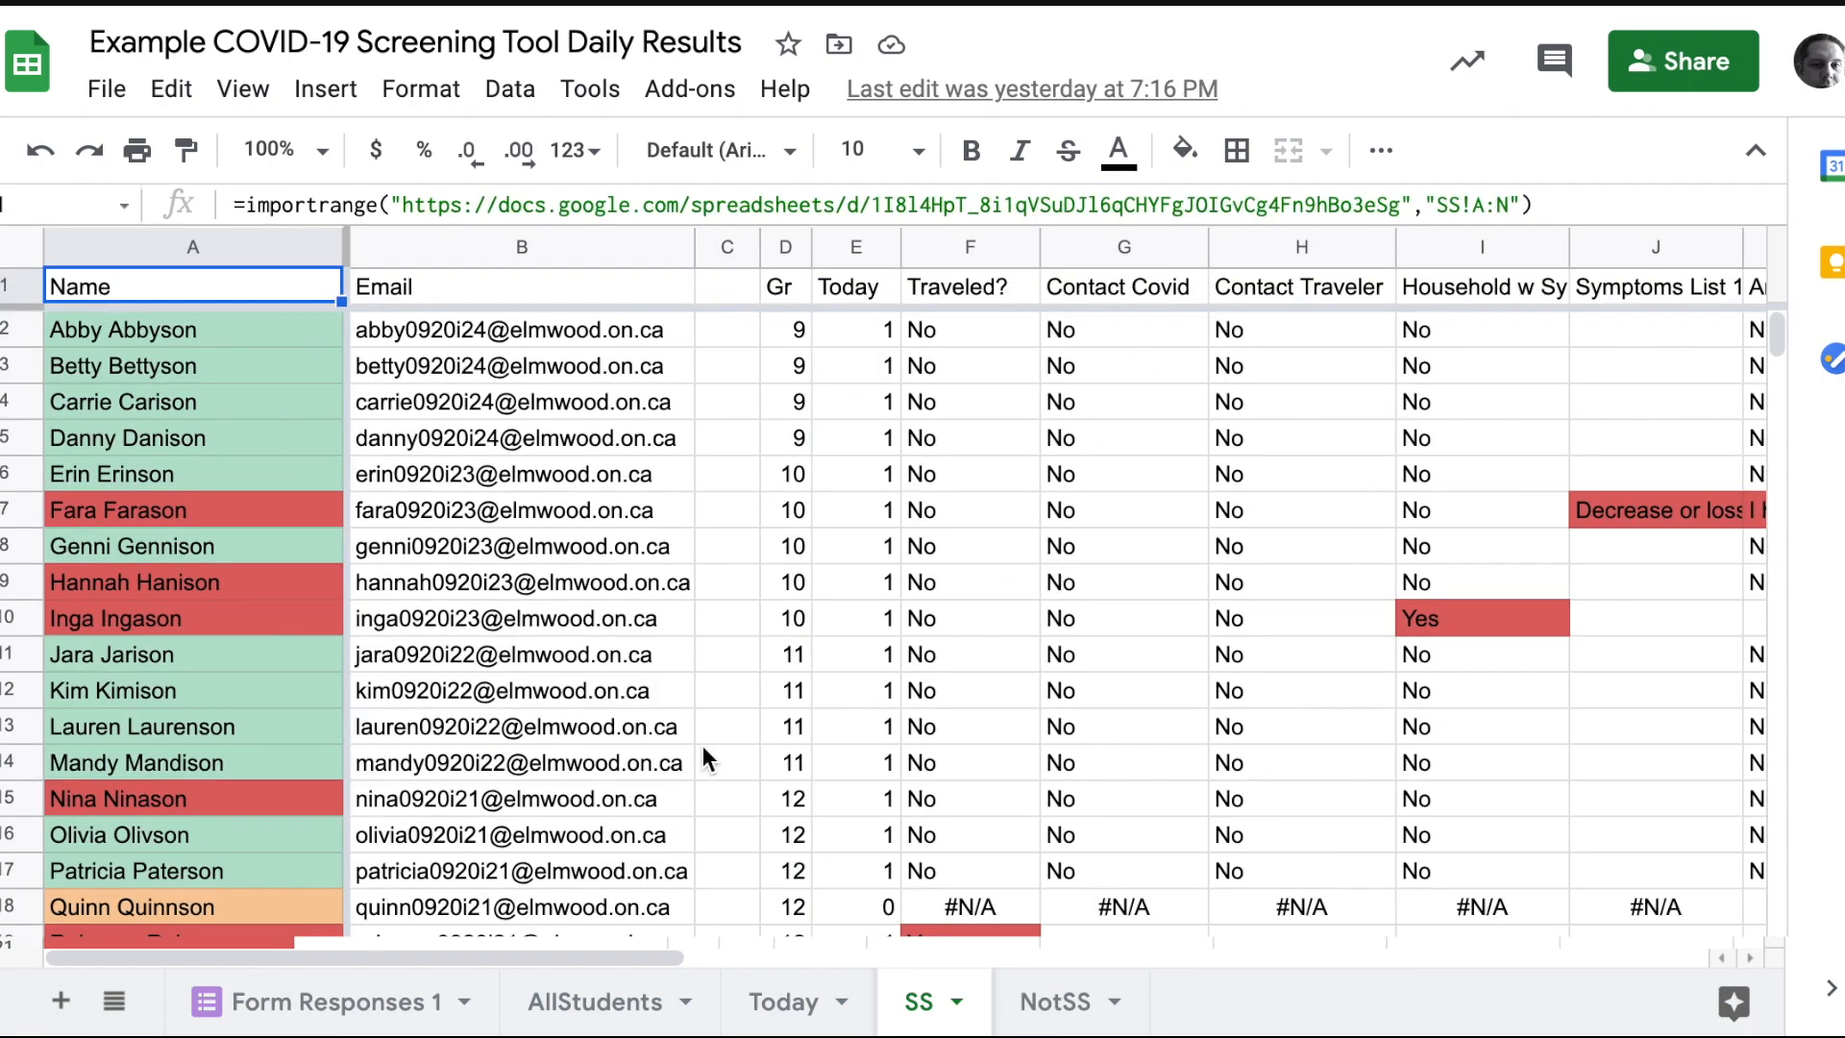
# Step: Examine the IMPORTRANGE formula in A1 of the Daily Results spreadsheet, including its source spreadsheet URL and the "SS!A:N" range
pyautogui.moveTo(655, 648)
pyautogui.moveTo(1410, 205); pyautogui.dragTo(386, 222)
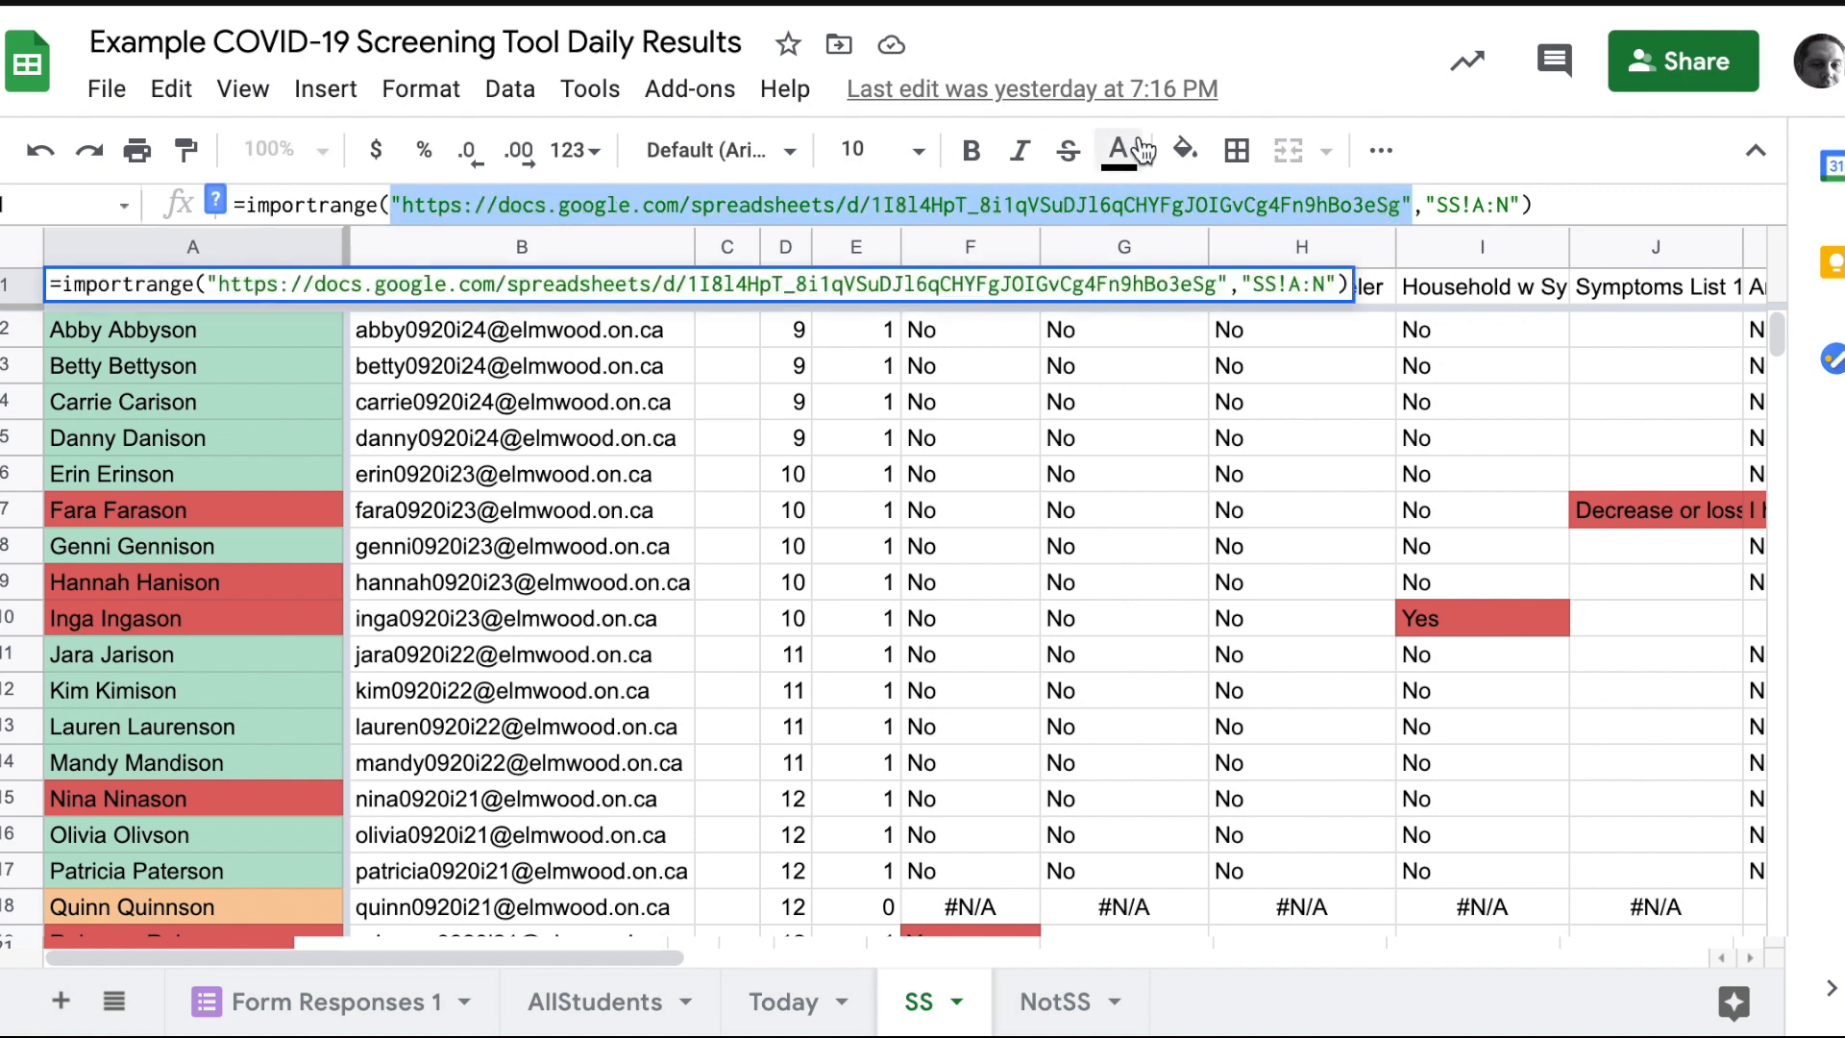
pyautogui.click(1445, 205)
pyautogui.doubleClick(1444, 205)
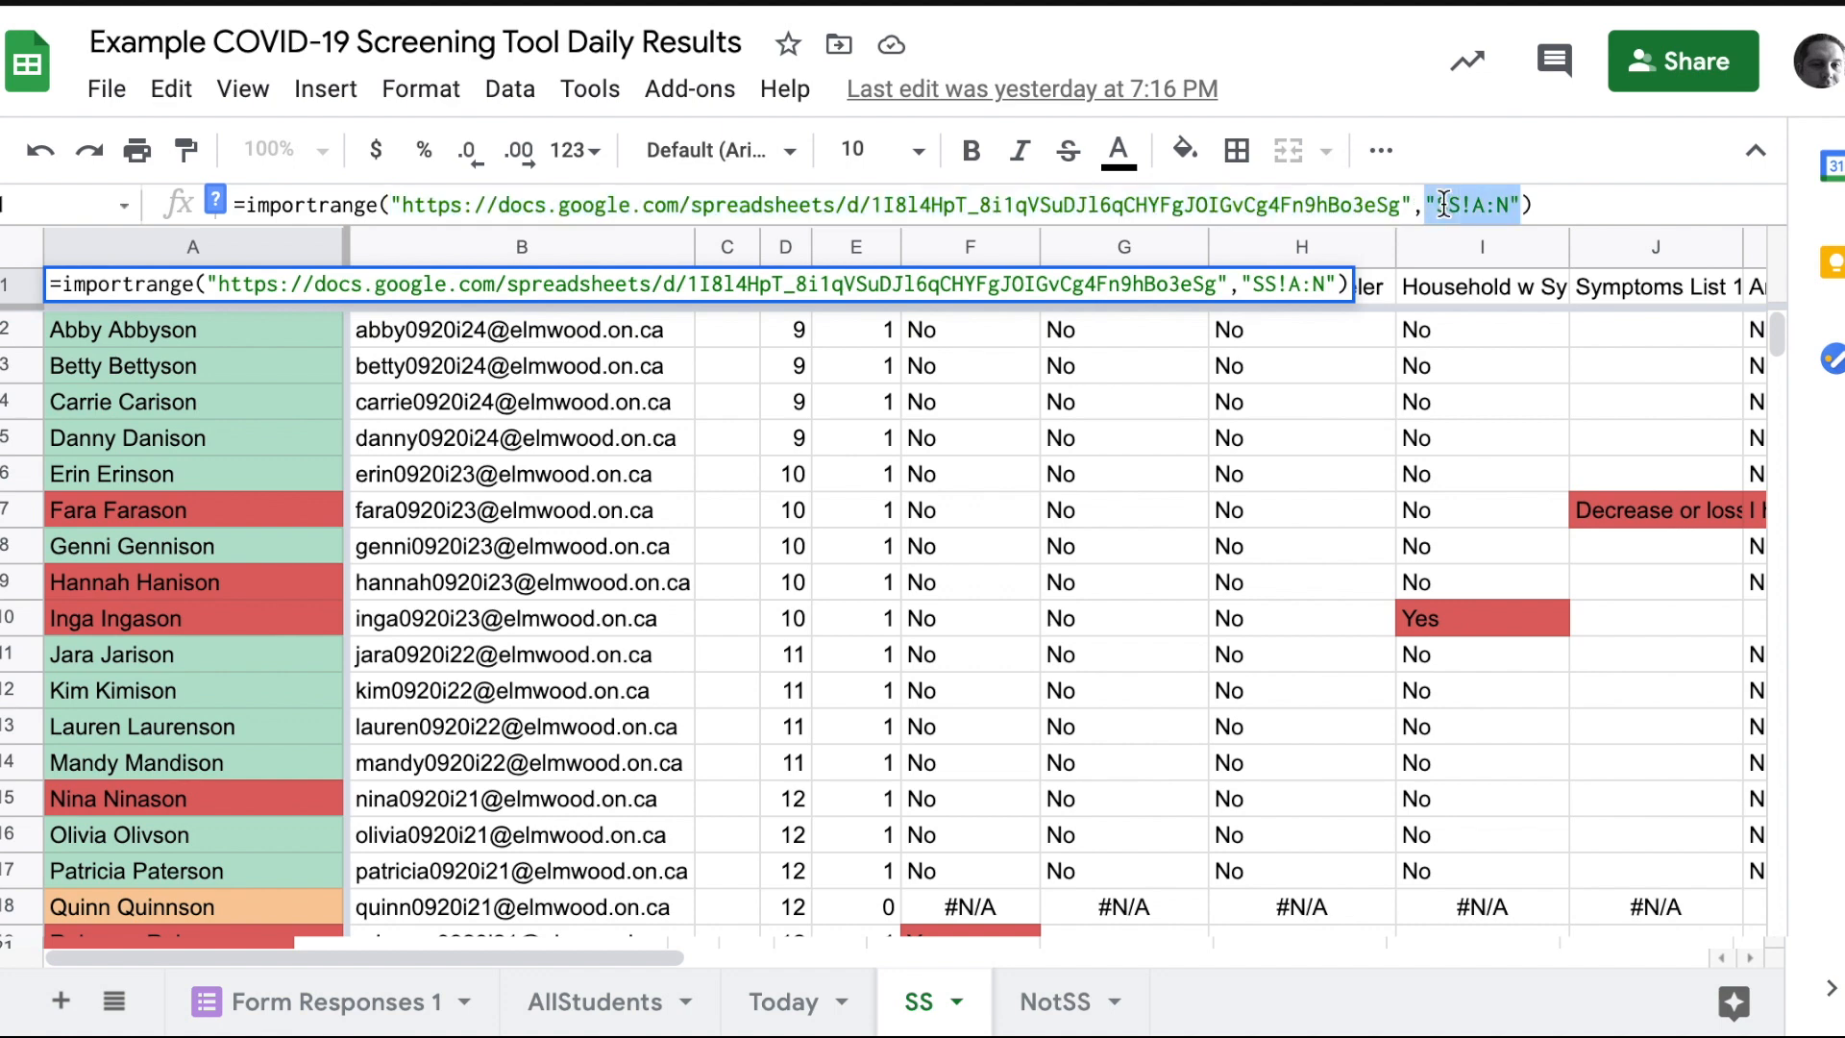
pyautogui.click(1477, 205)
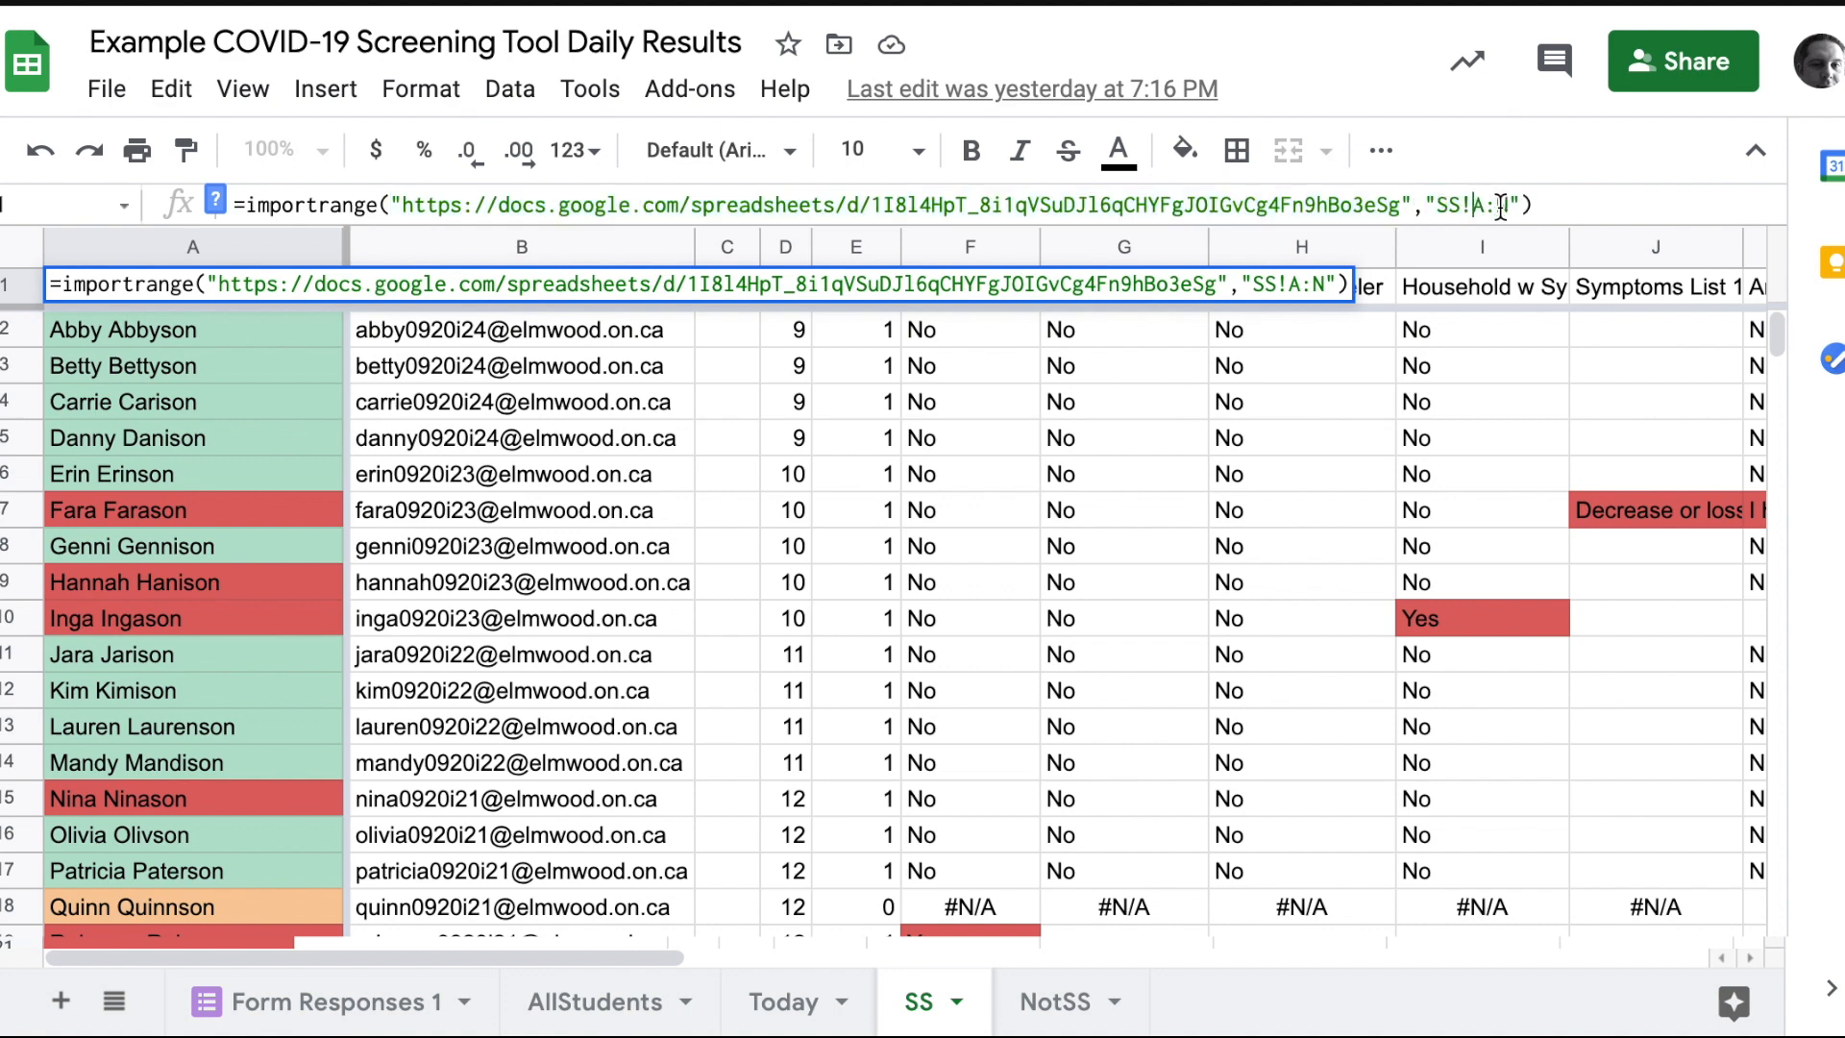
# Step: Review the sharing settings of the Daily Results spreadsheet, and open the NotSS sheet
pyautogui.click(1507, 206)
pyautogui.click(612, 908)
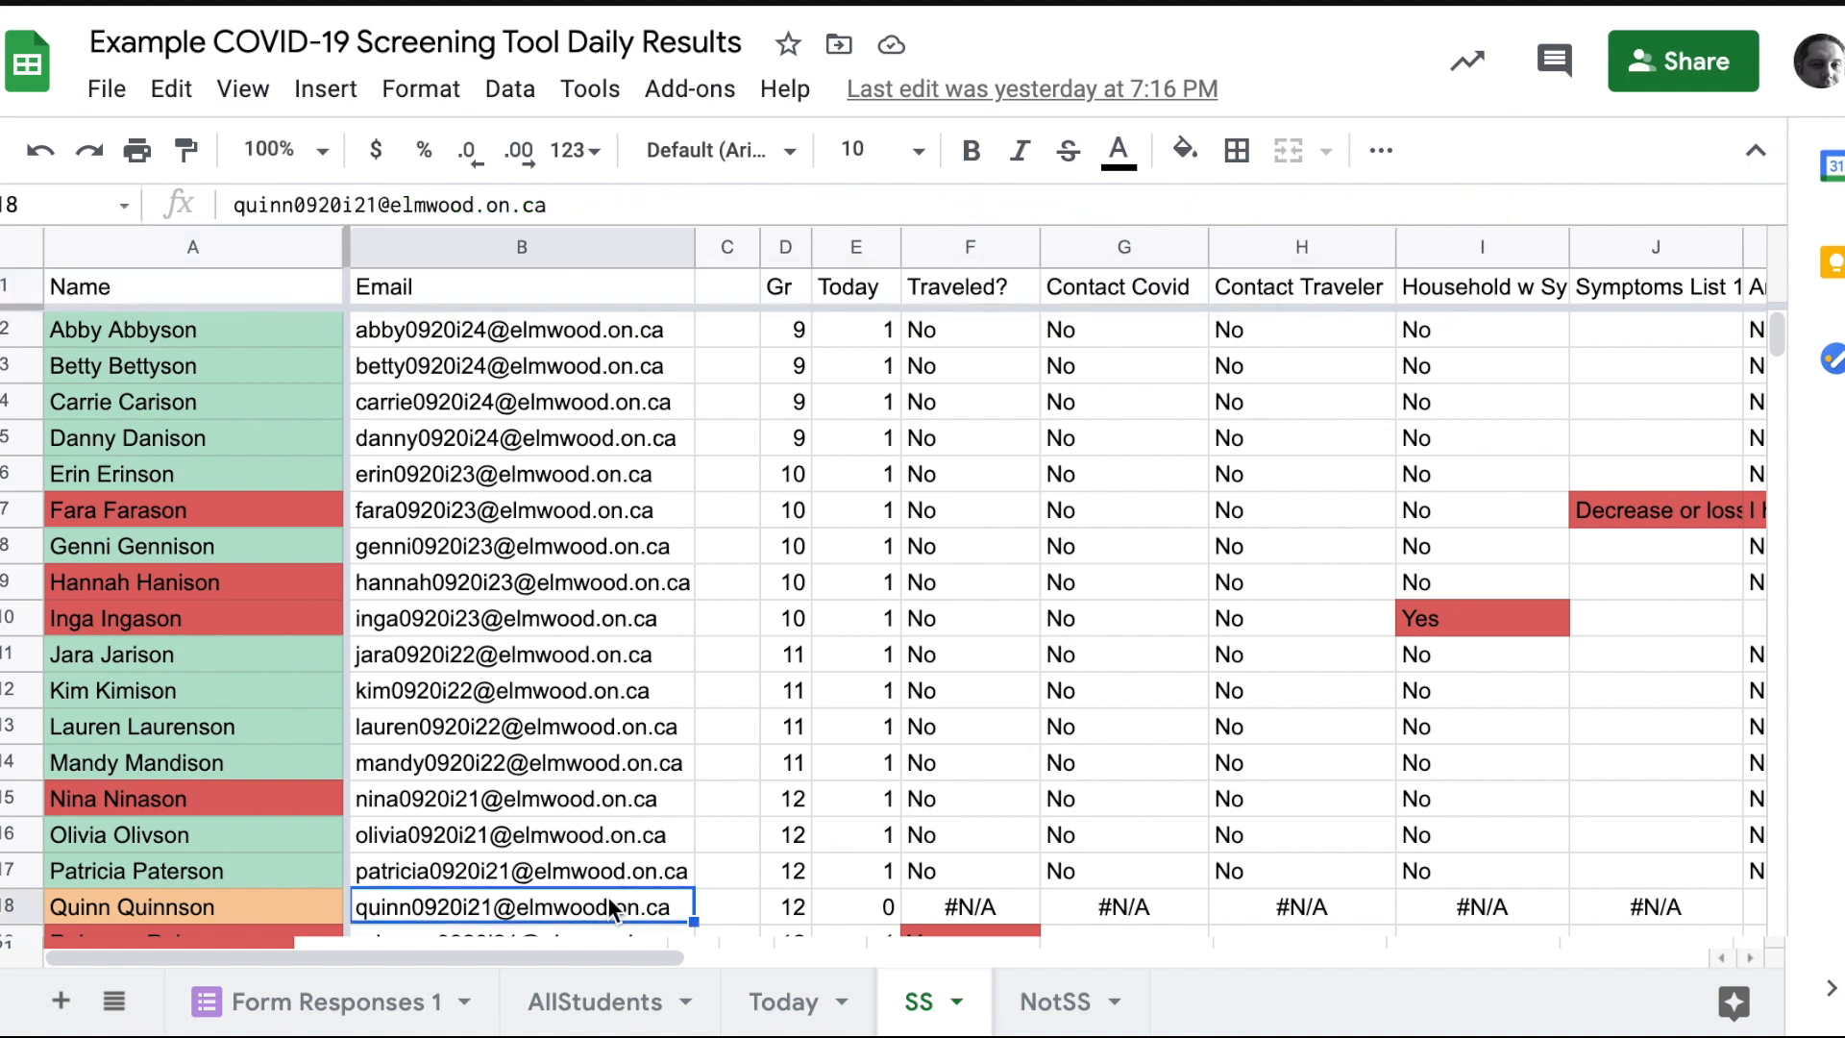
pyautogui.click(1677, 86)
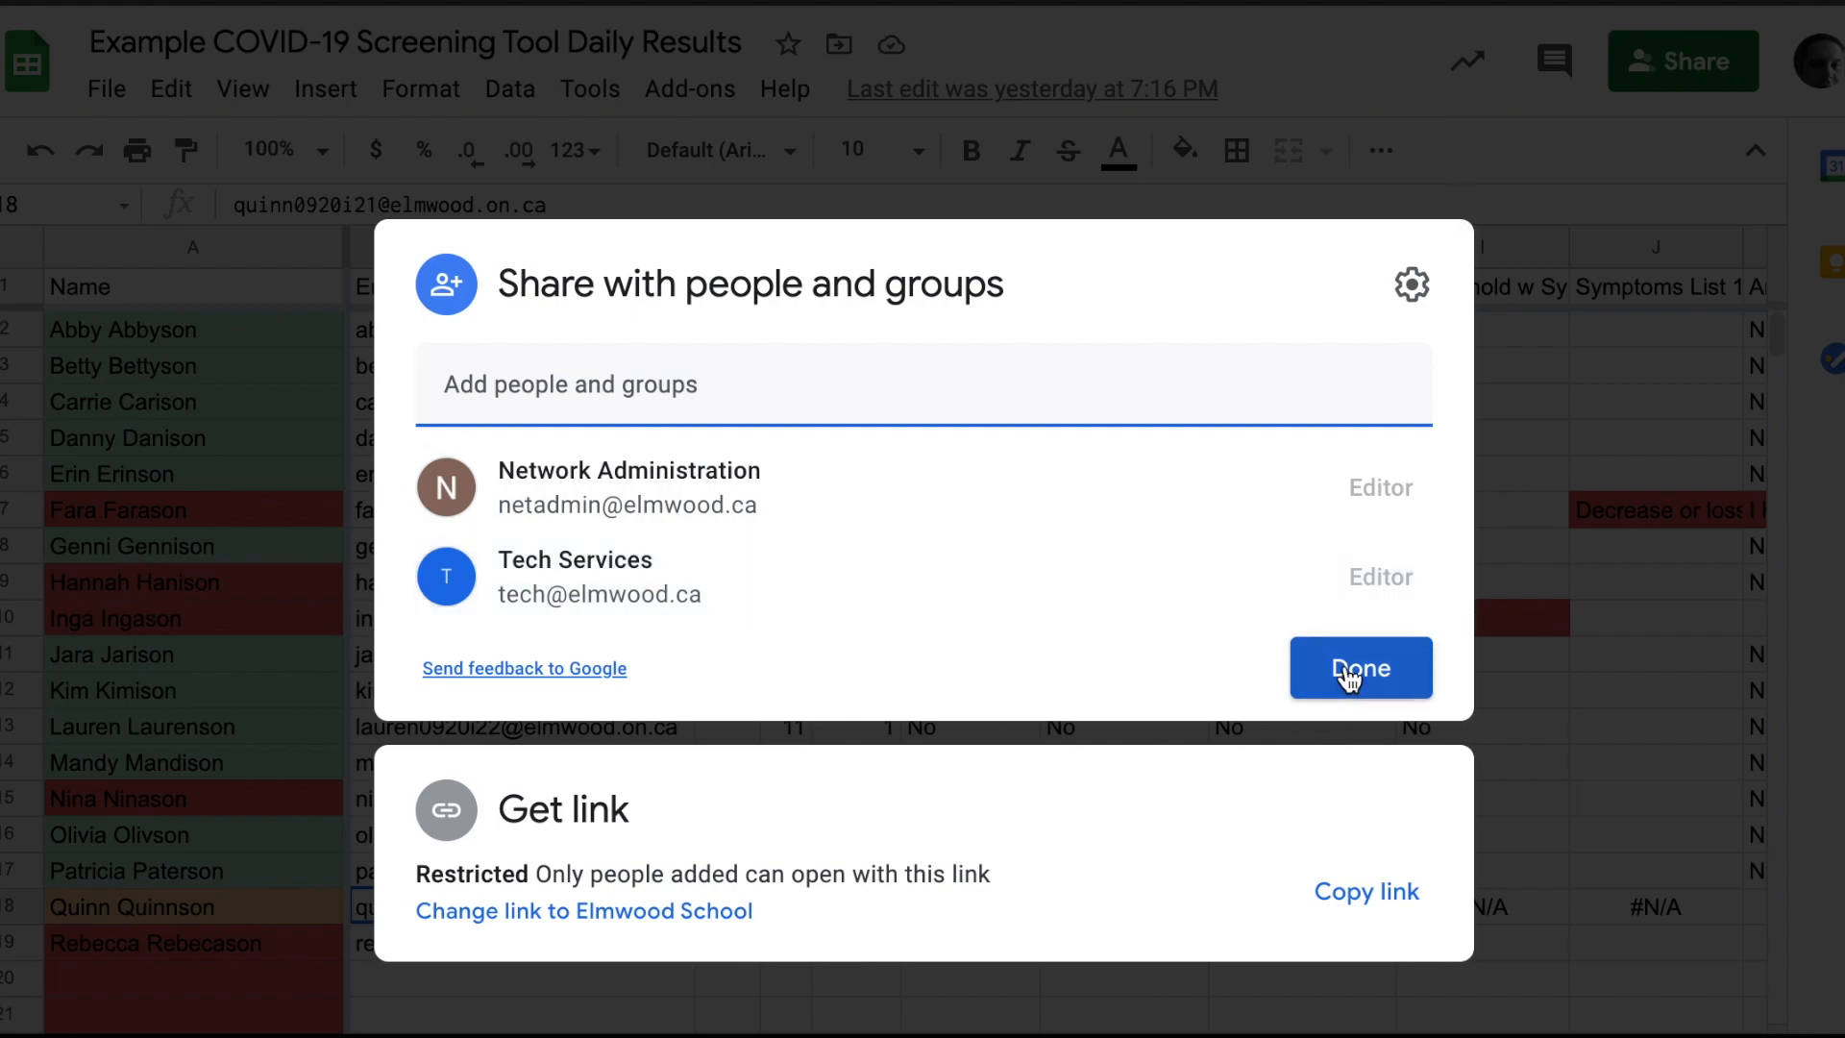
pyautogui.click(1350, 674)
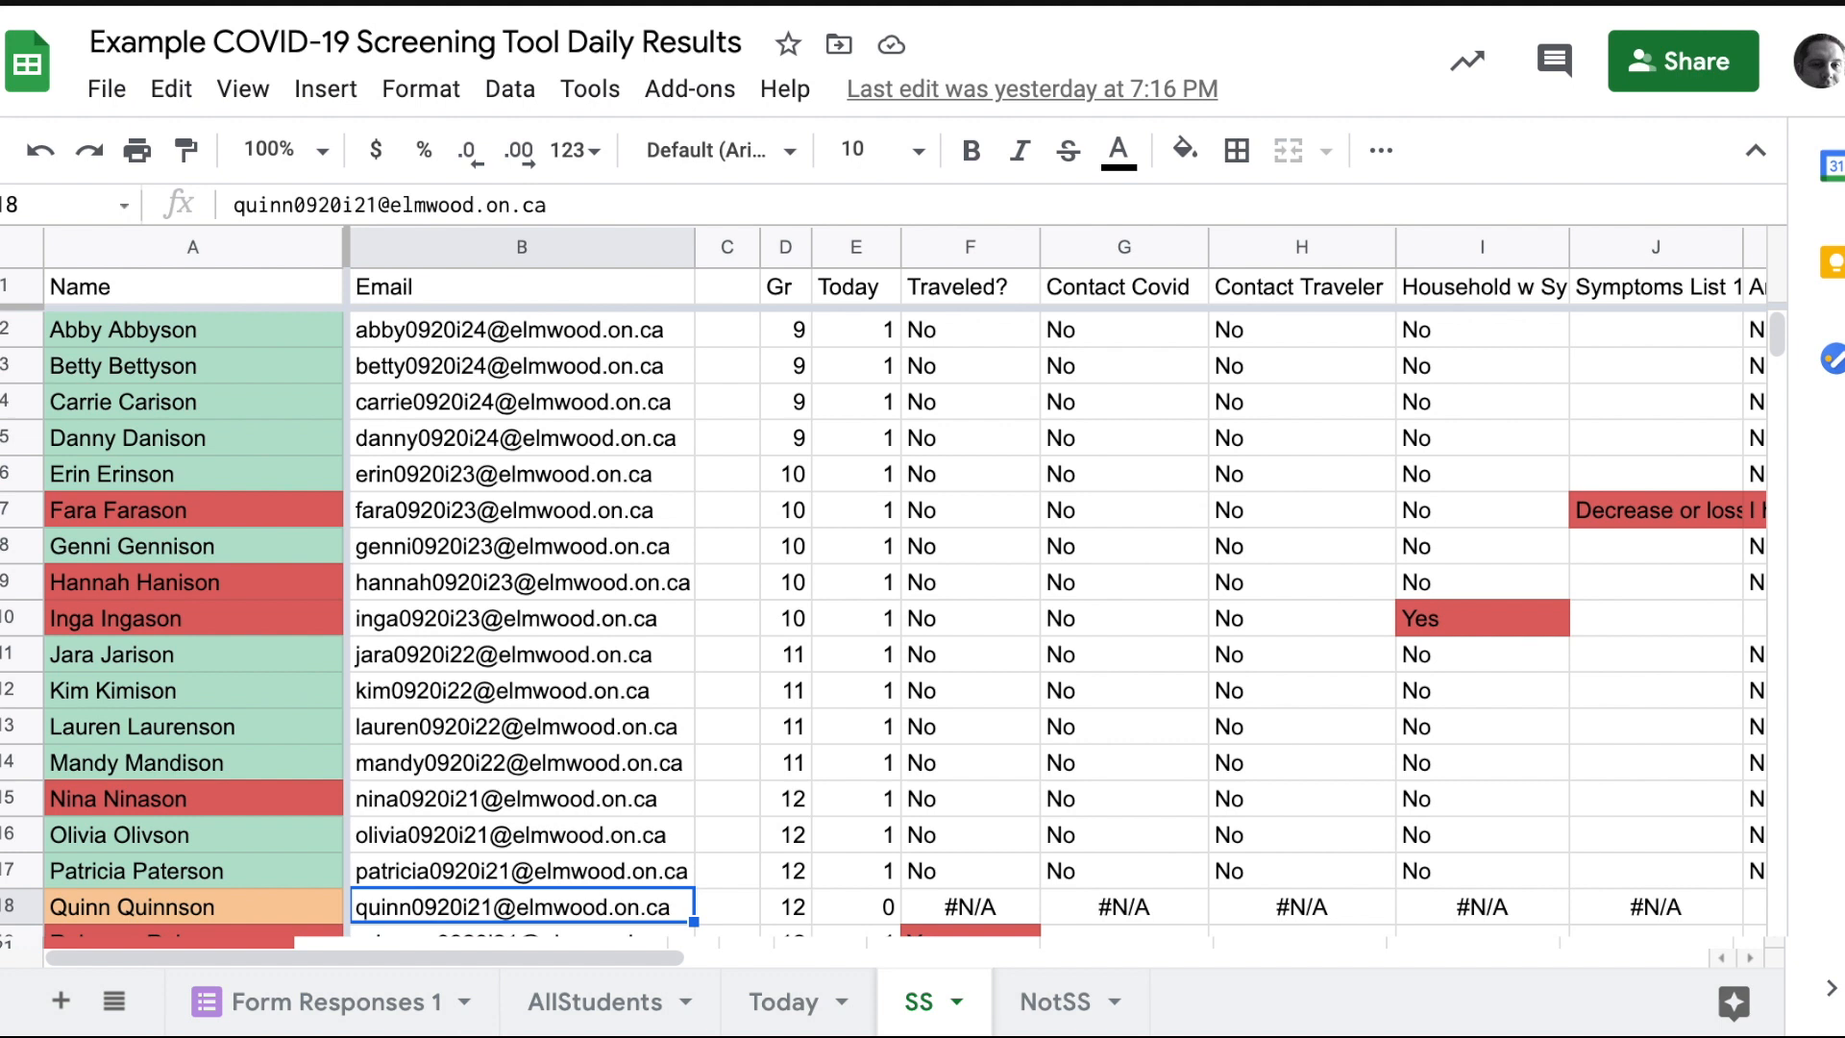
pyautogui.click(1055, 1002)
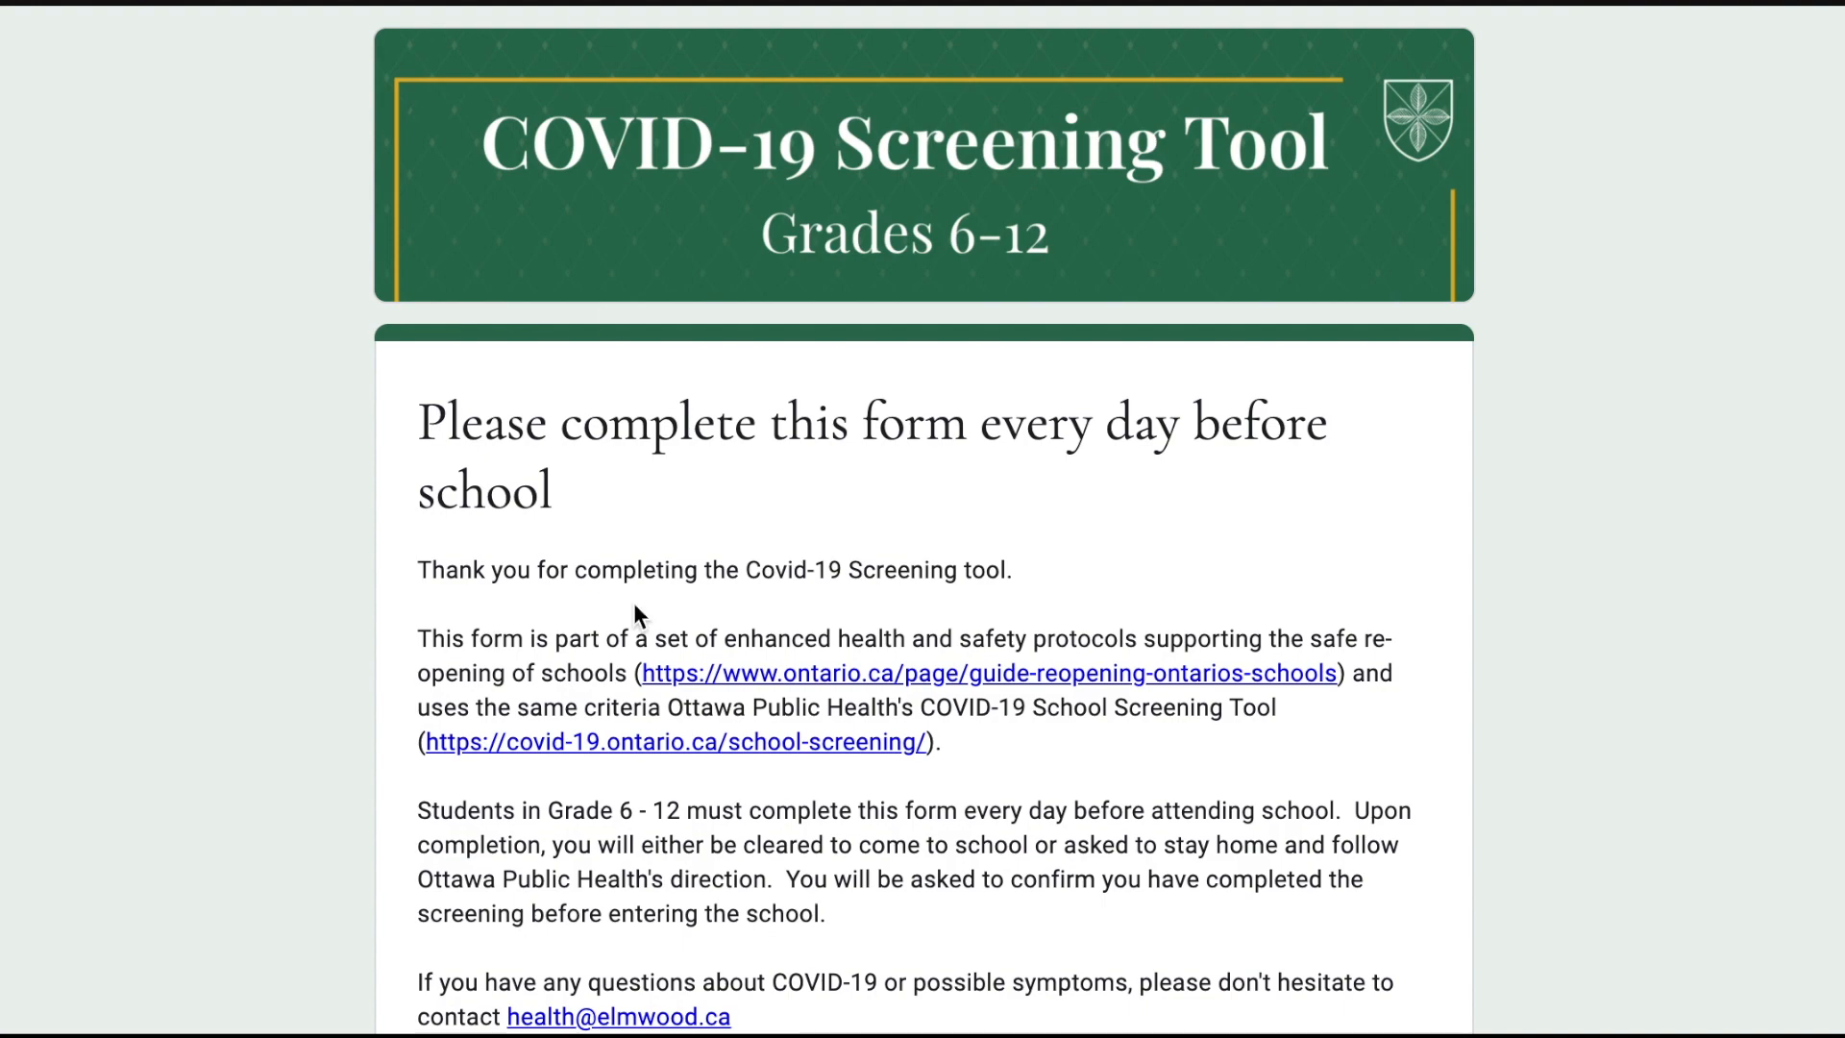
# Step: Start another response in the screening form, answer Yes to travel outside Canada in the last 14 days, and submit it
pyautogui.scroll(-2, 654, 769)
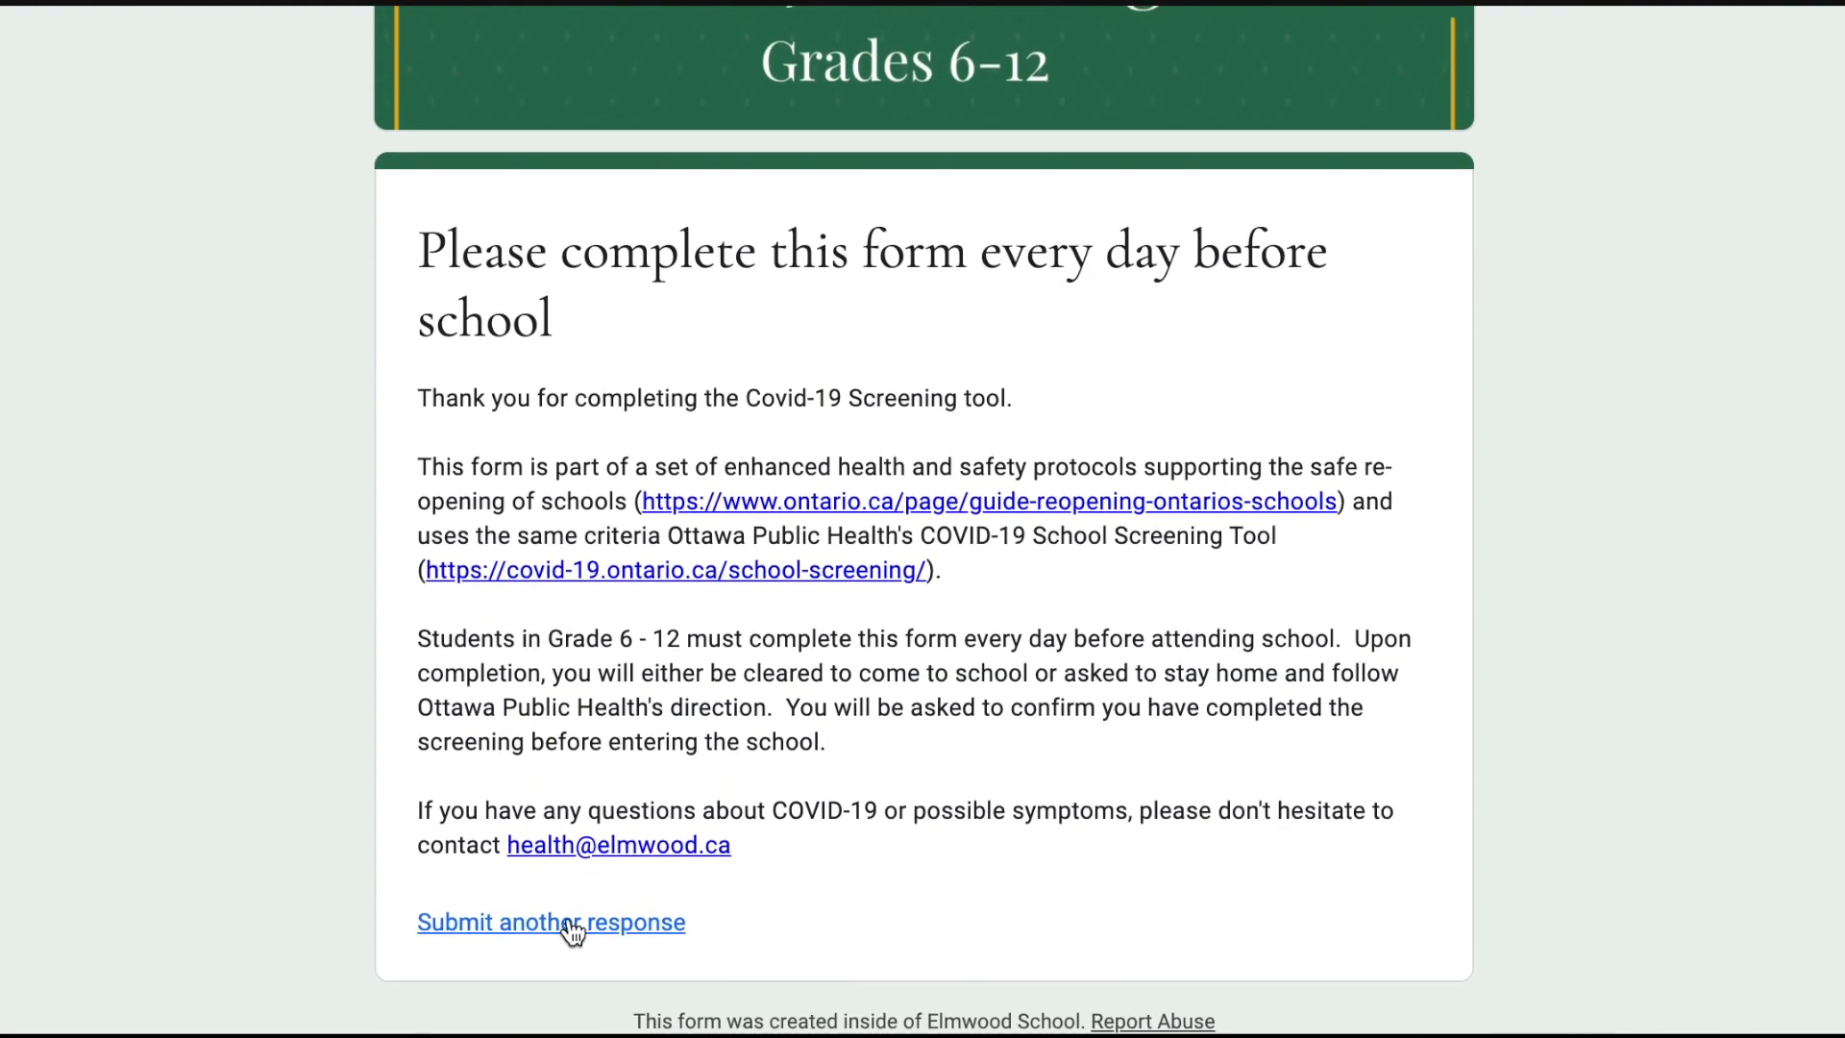
pyautogui.click(571, 924)
pyautogui.scroll(-5, 573, 931)
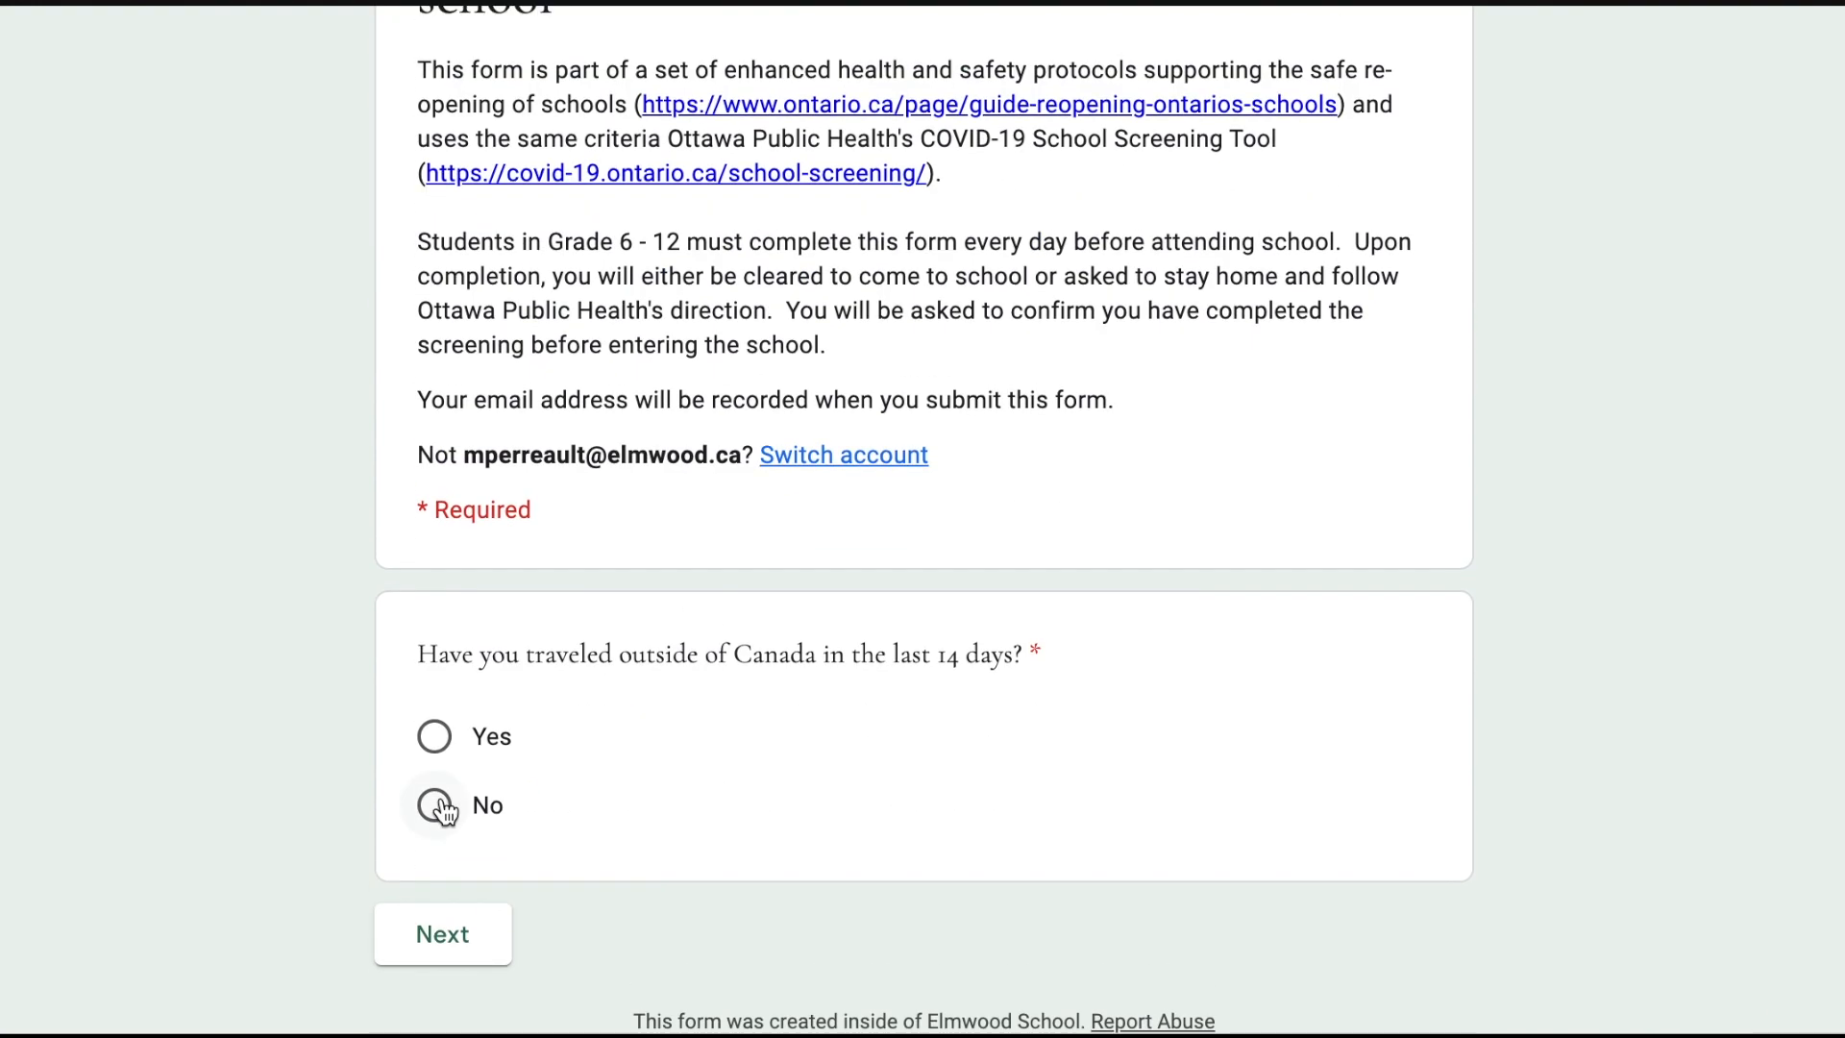
pyautogui.click(436, 738)
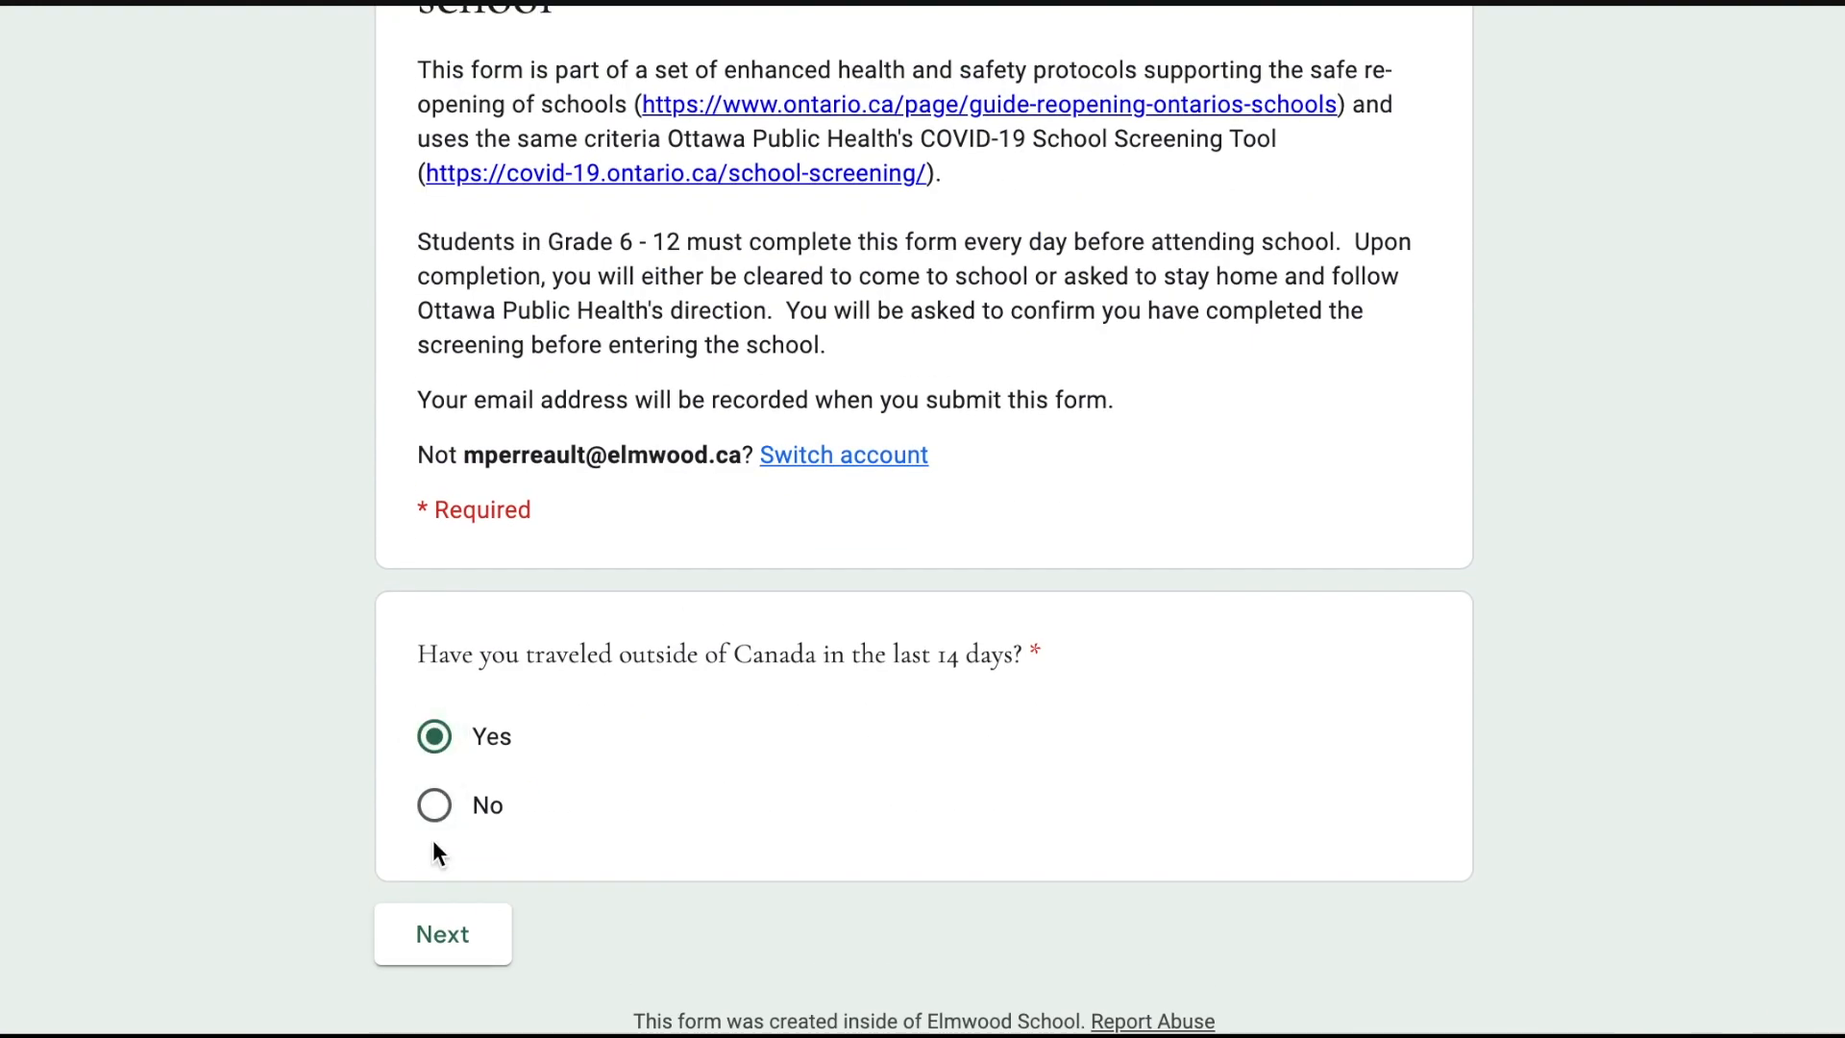
pyautogui.click(440, 936)
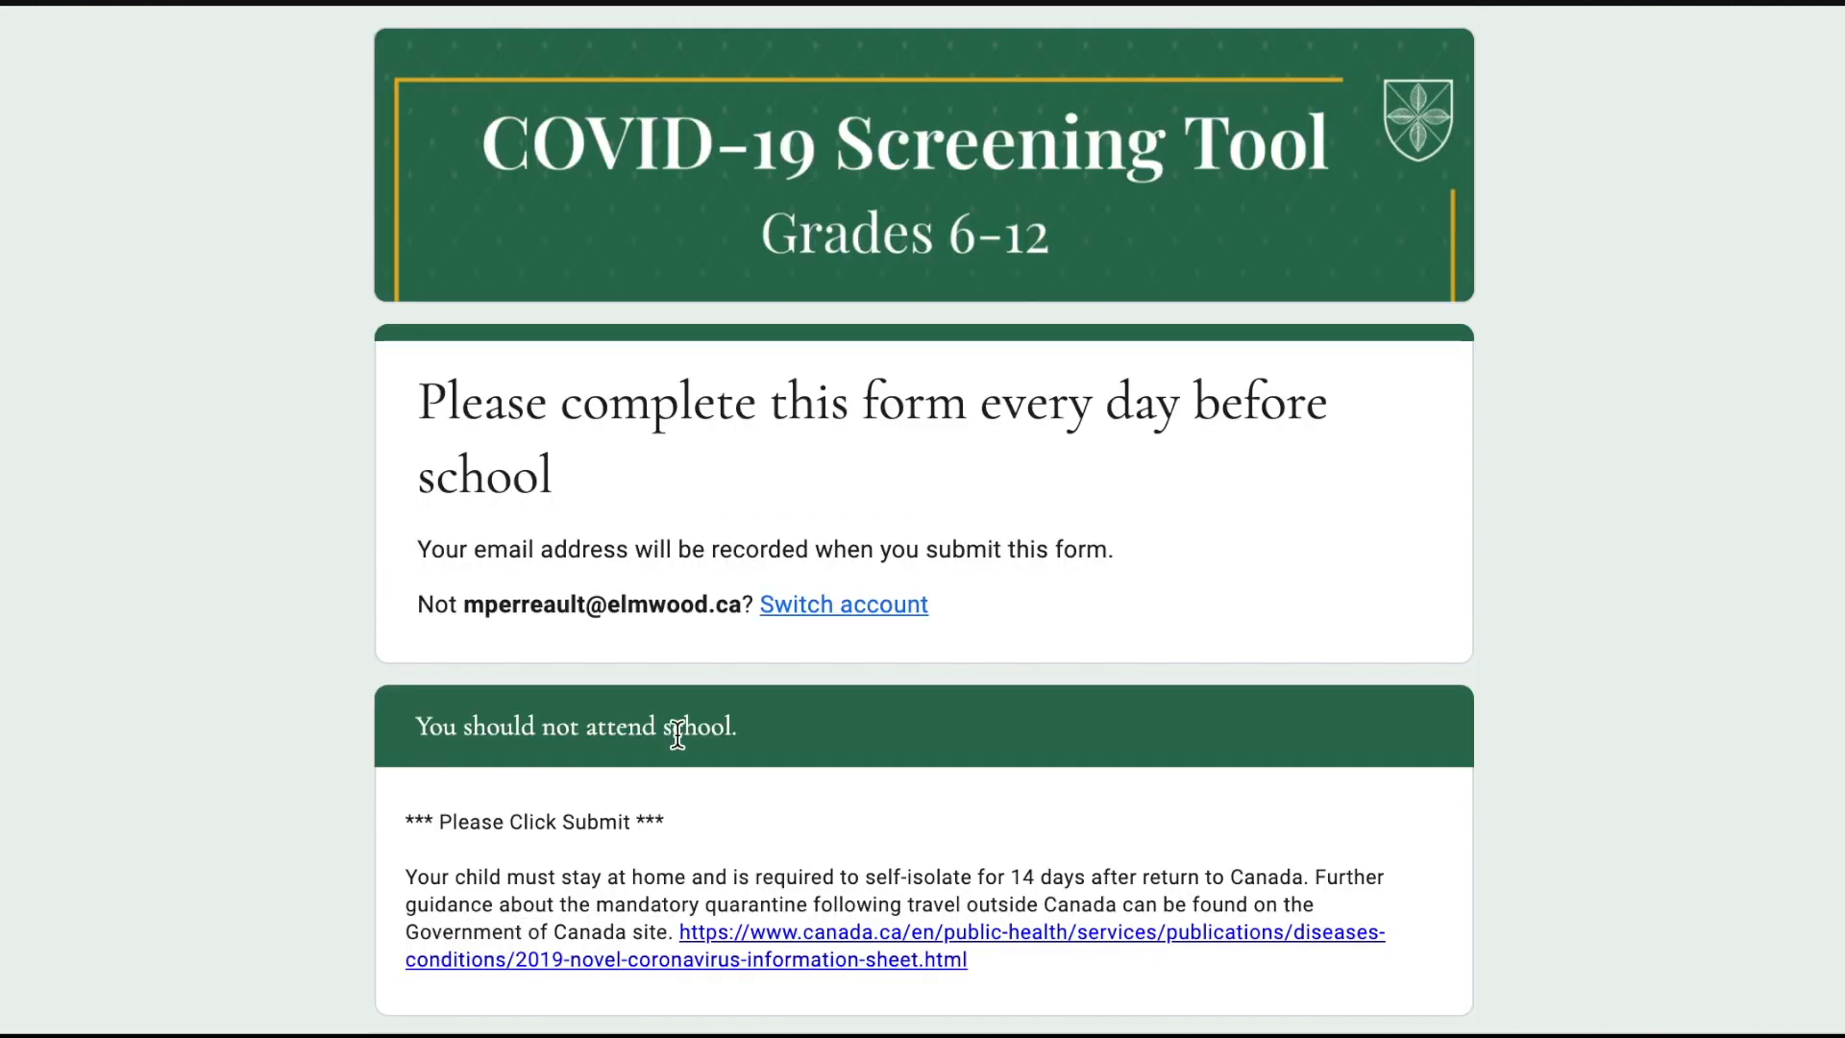
pyautogui.scroll(-3, 678, 735)
pyautogui.click(639, 934)
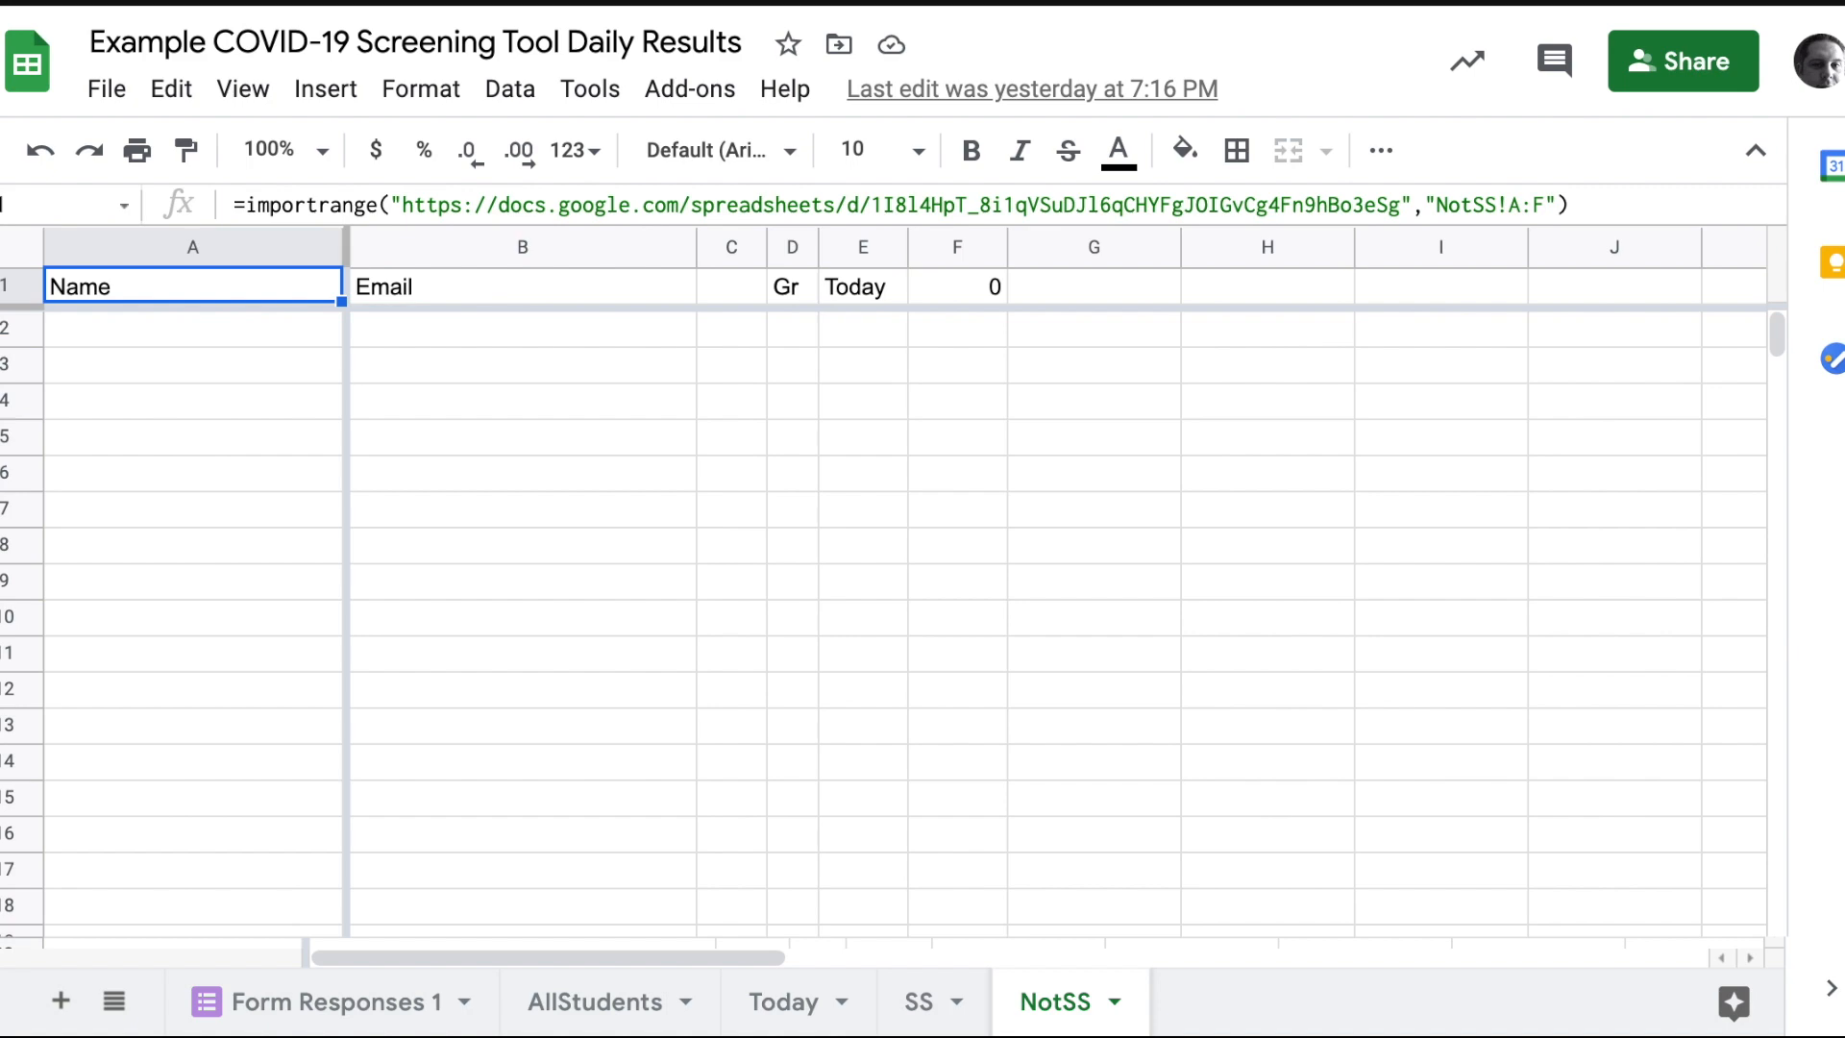
# Step: Check row 18 of the SS sheet in the Daily Results spreadsheet for the new response's name colour, Today count and Traveled answer
pyautogui.click(919, 1003)
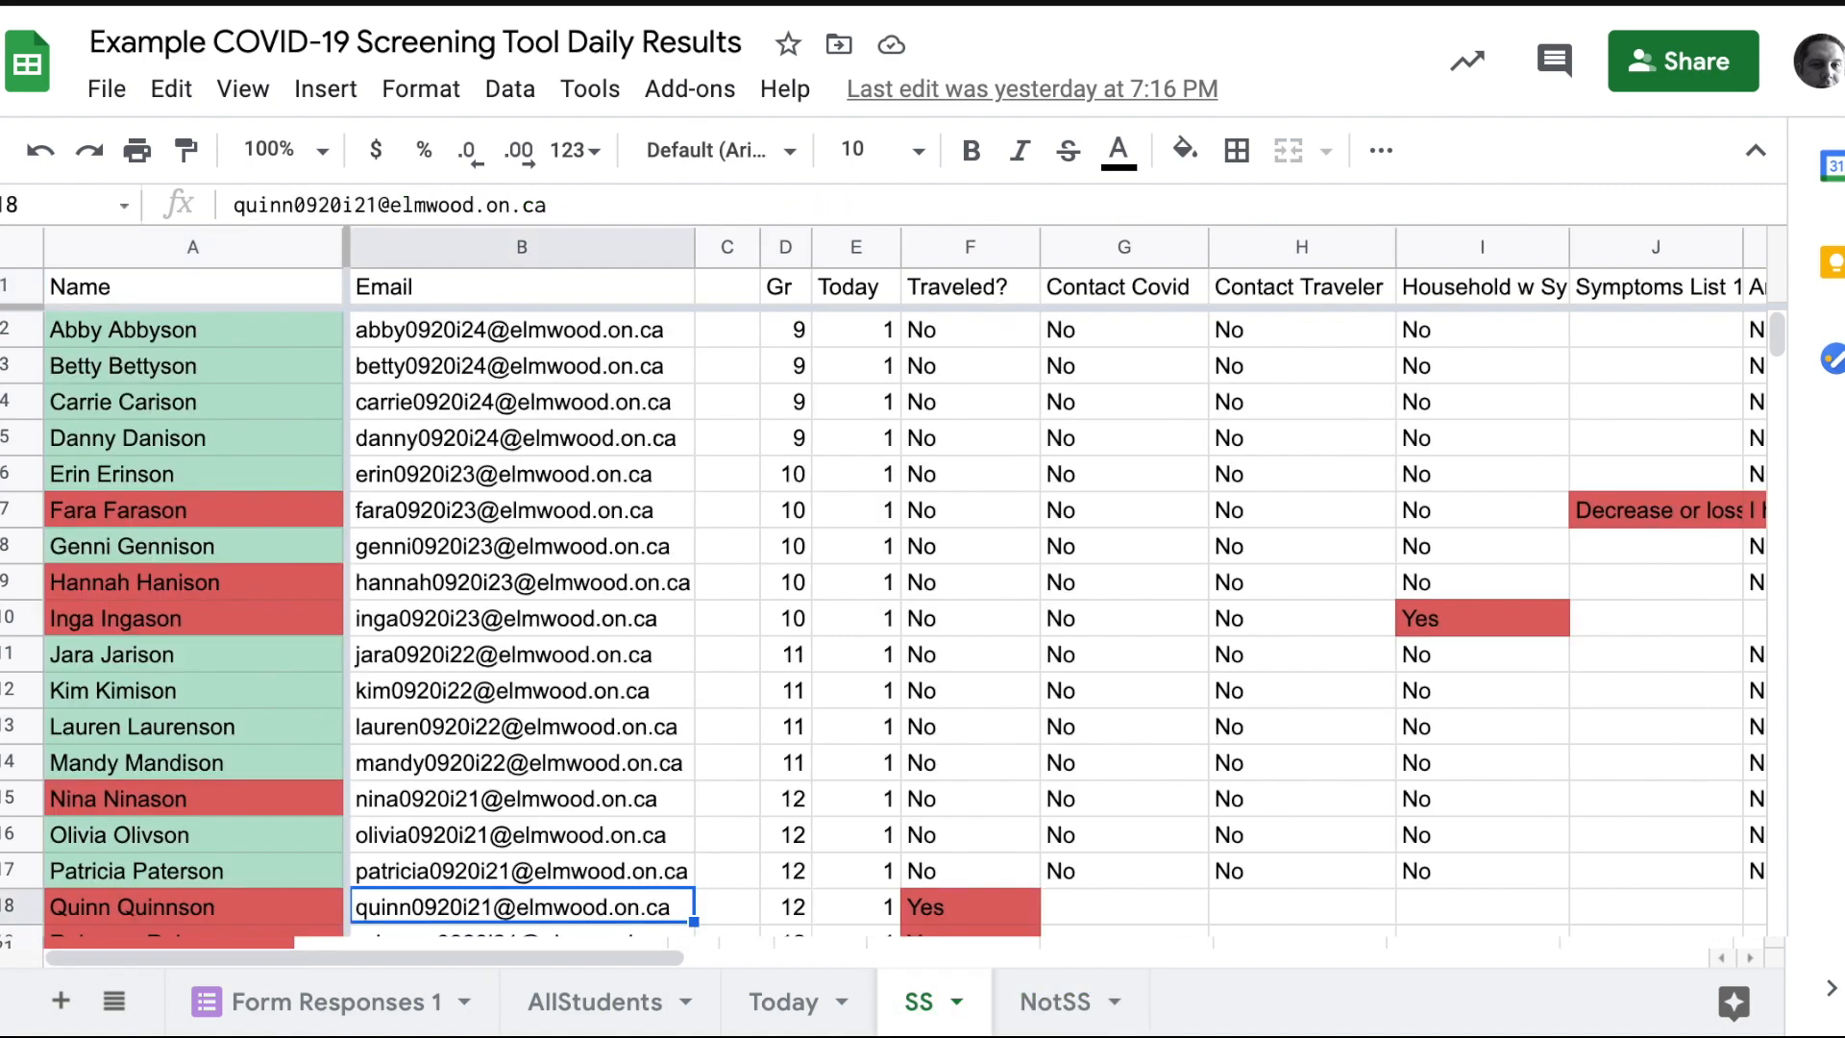
pyautogui.click(158, 905)
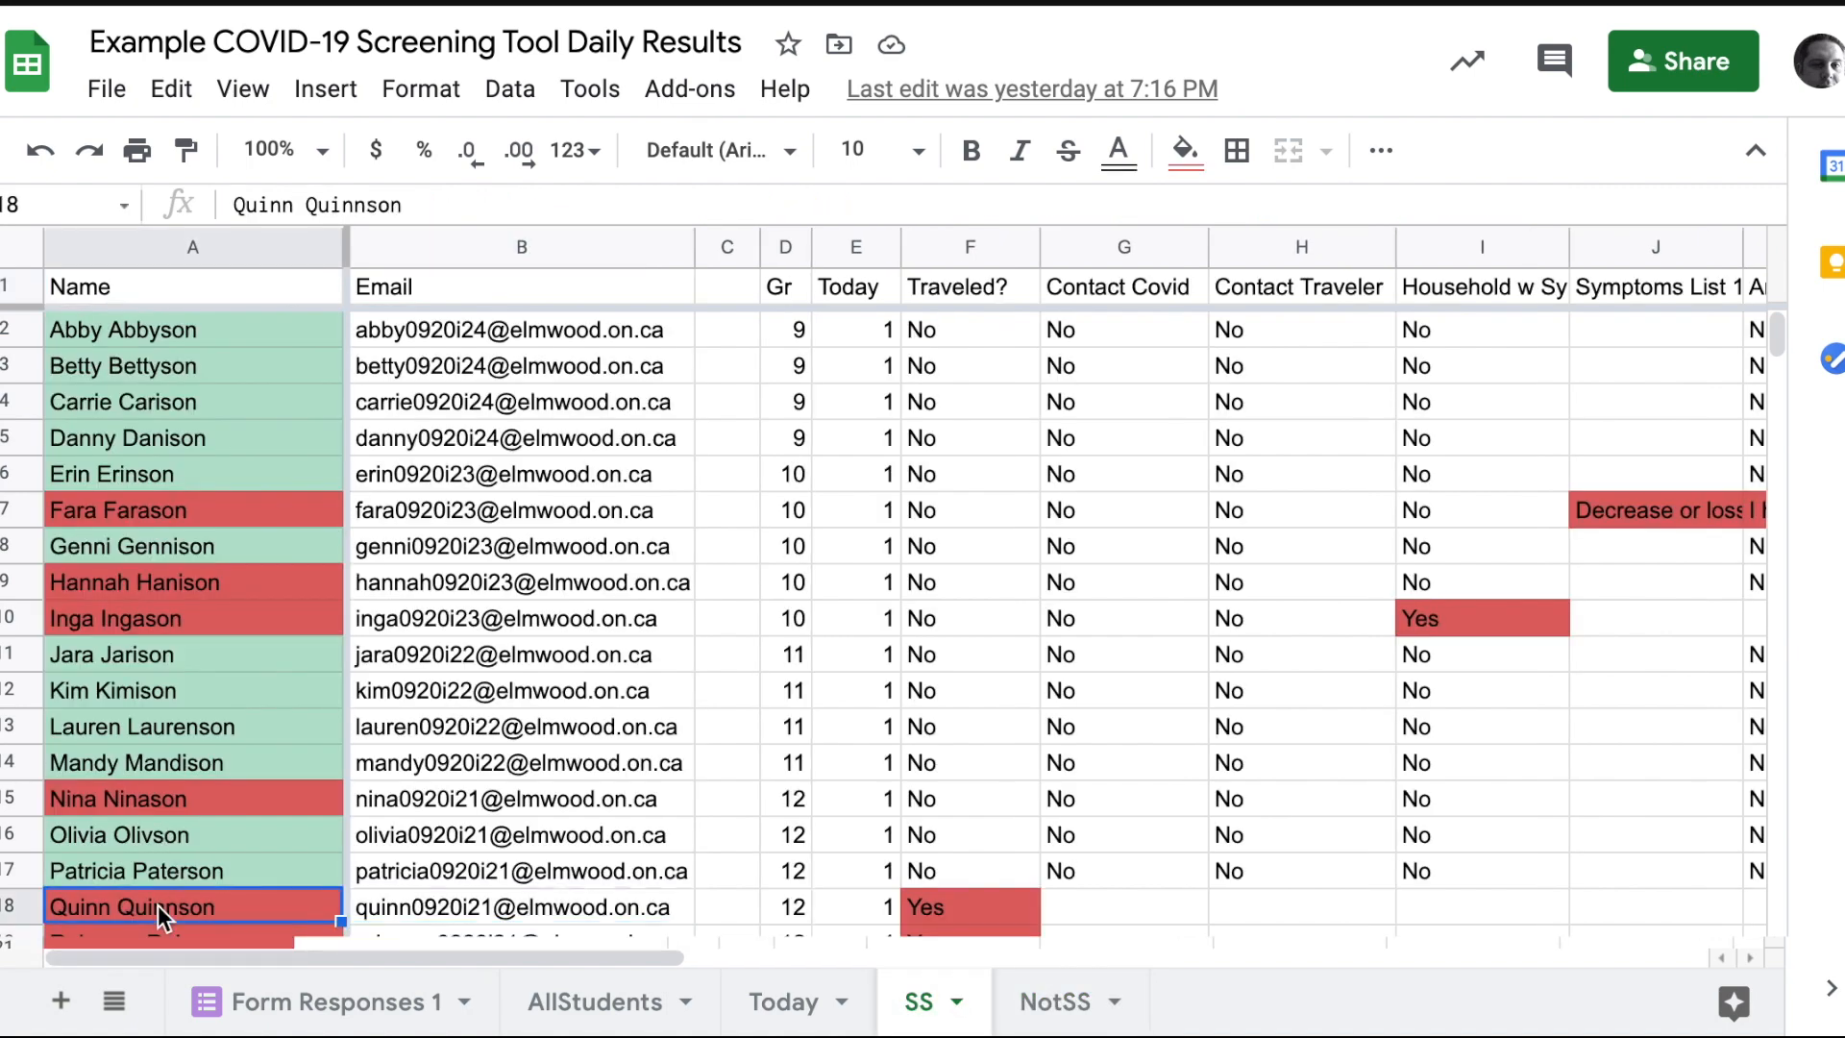